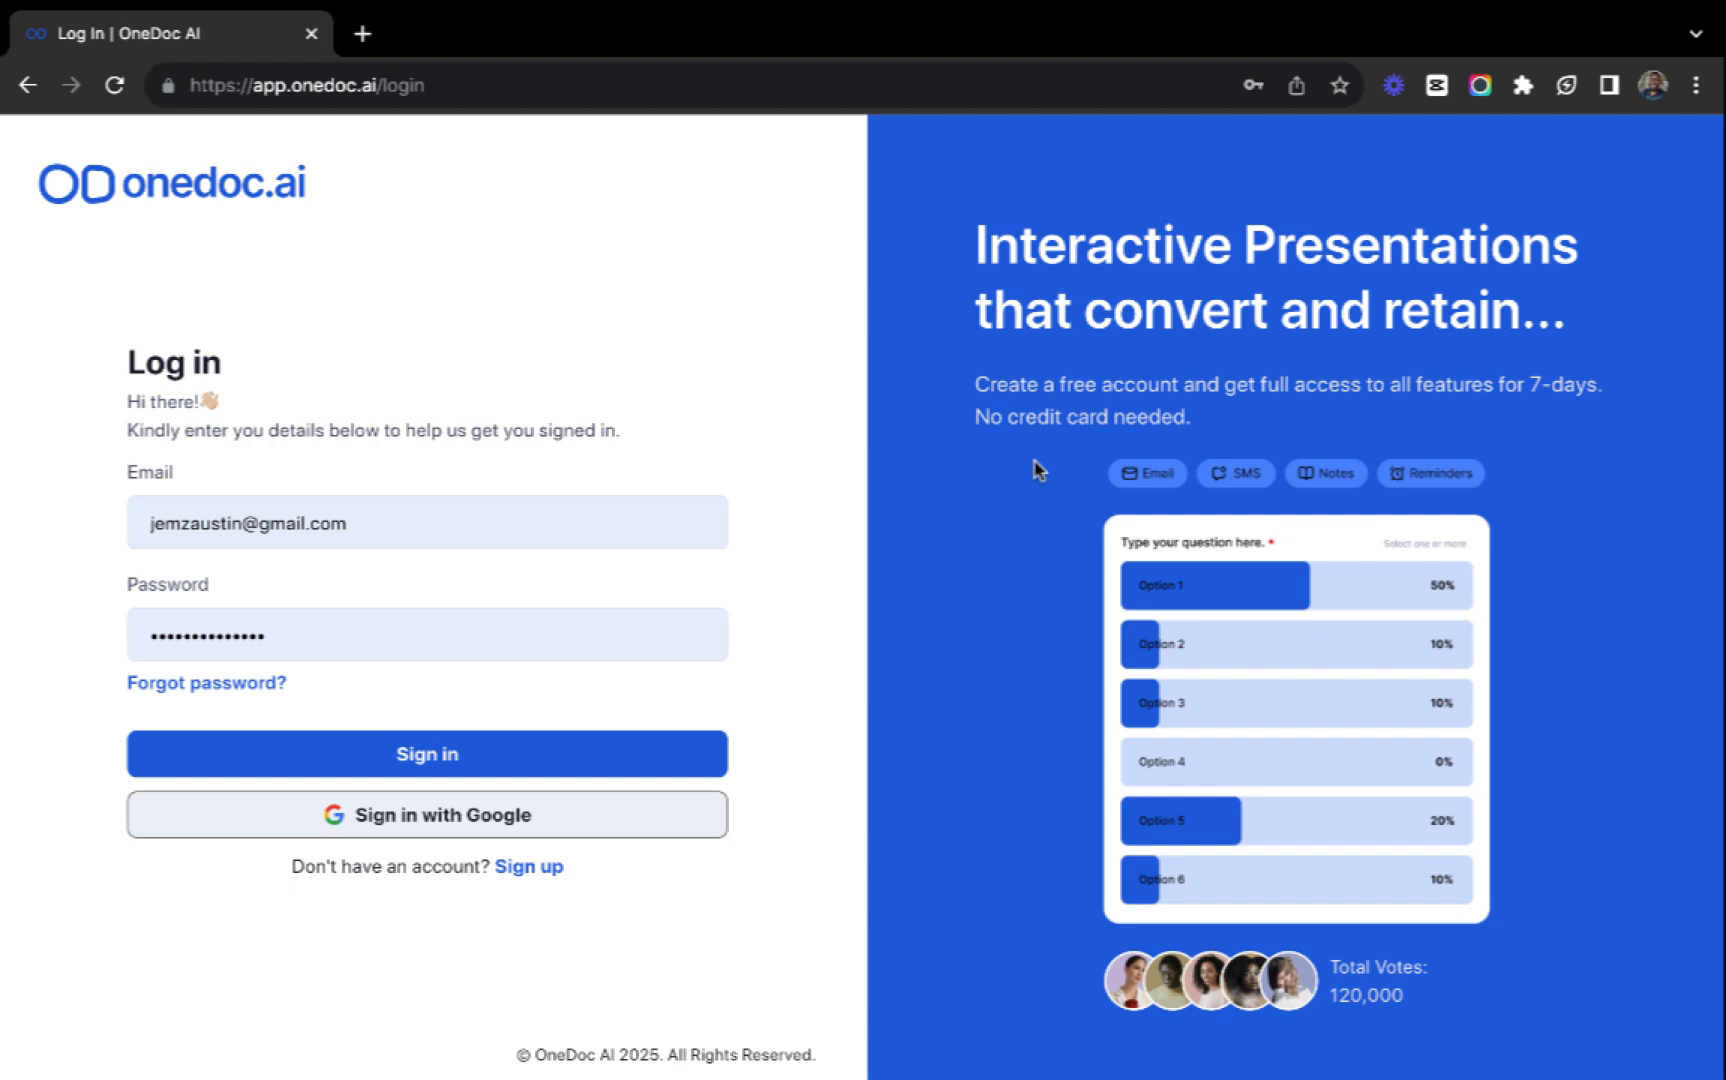
Sign in with the prefilled account credentials and look over the available workspaces.
click(490, 750)
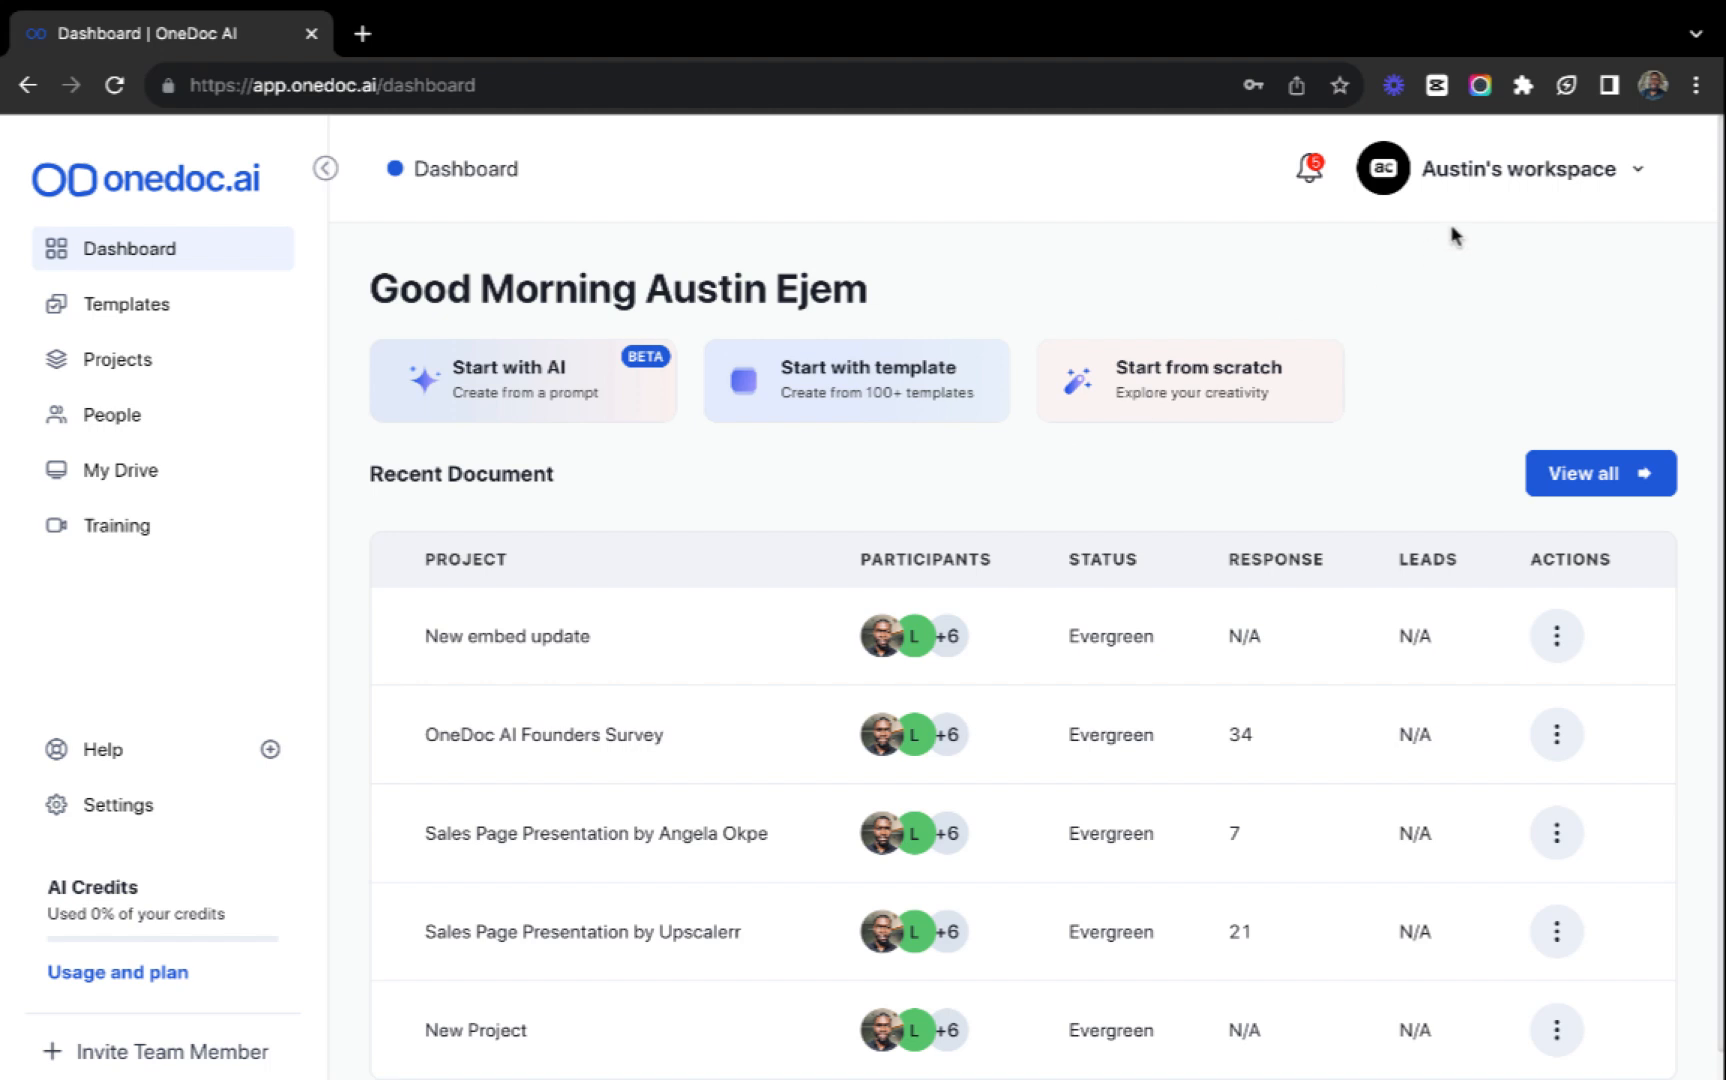
click(1478, 166)
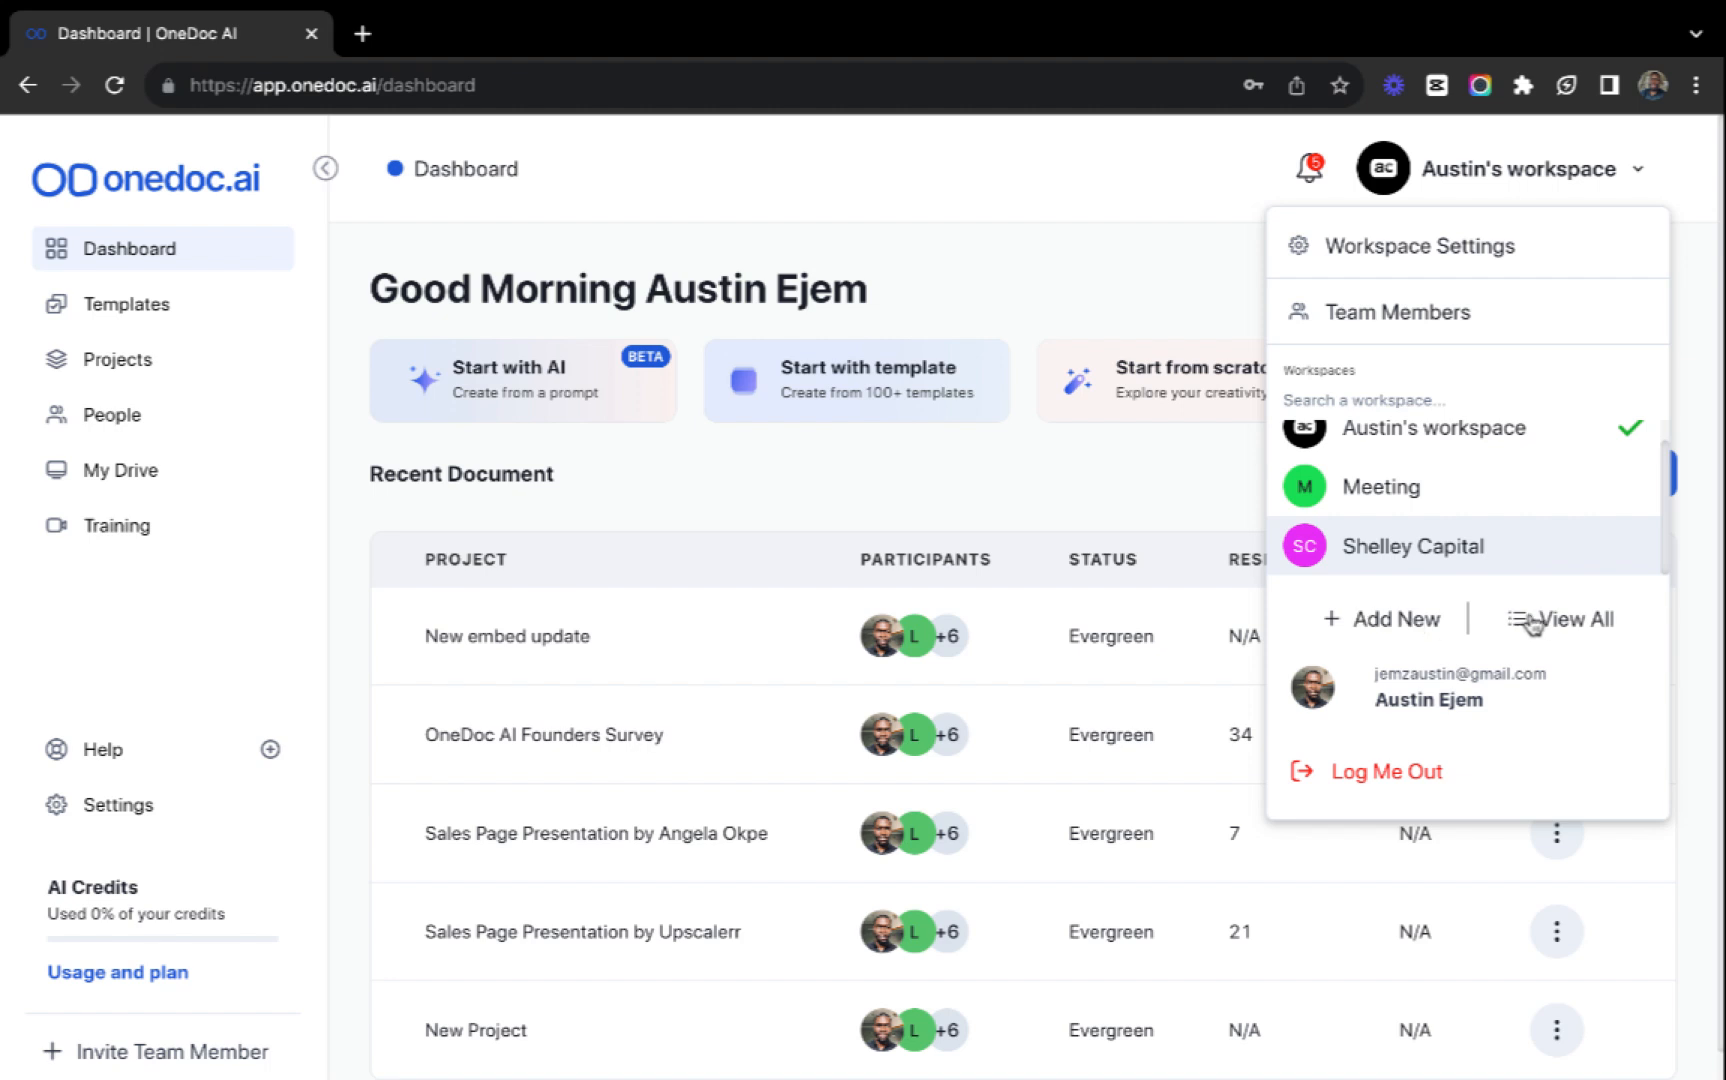
click(1196, 325)
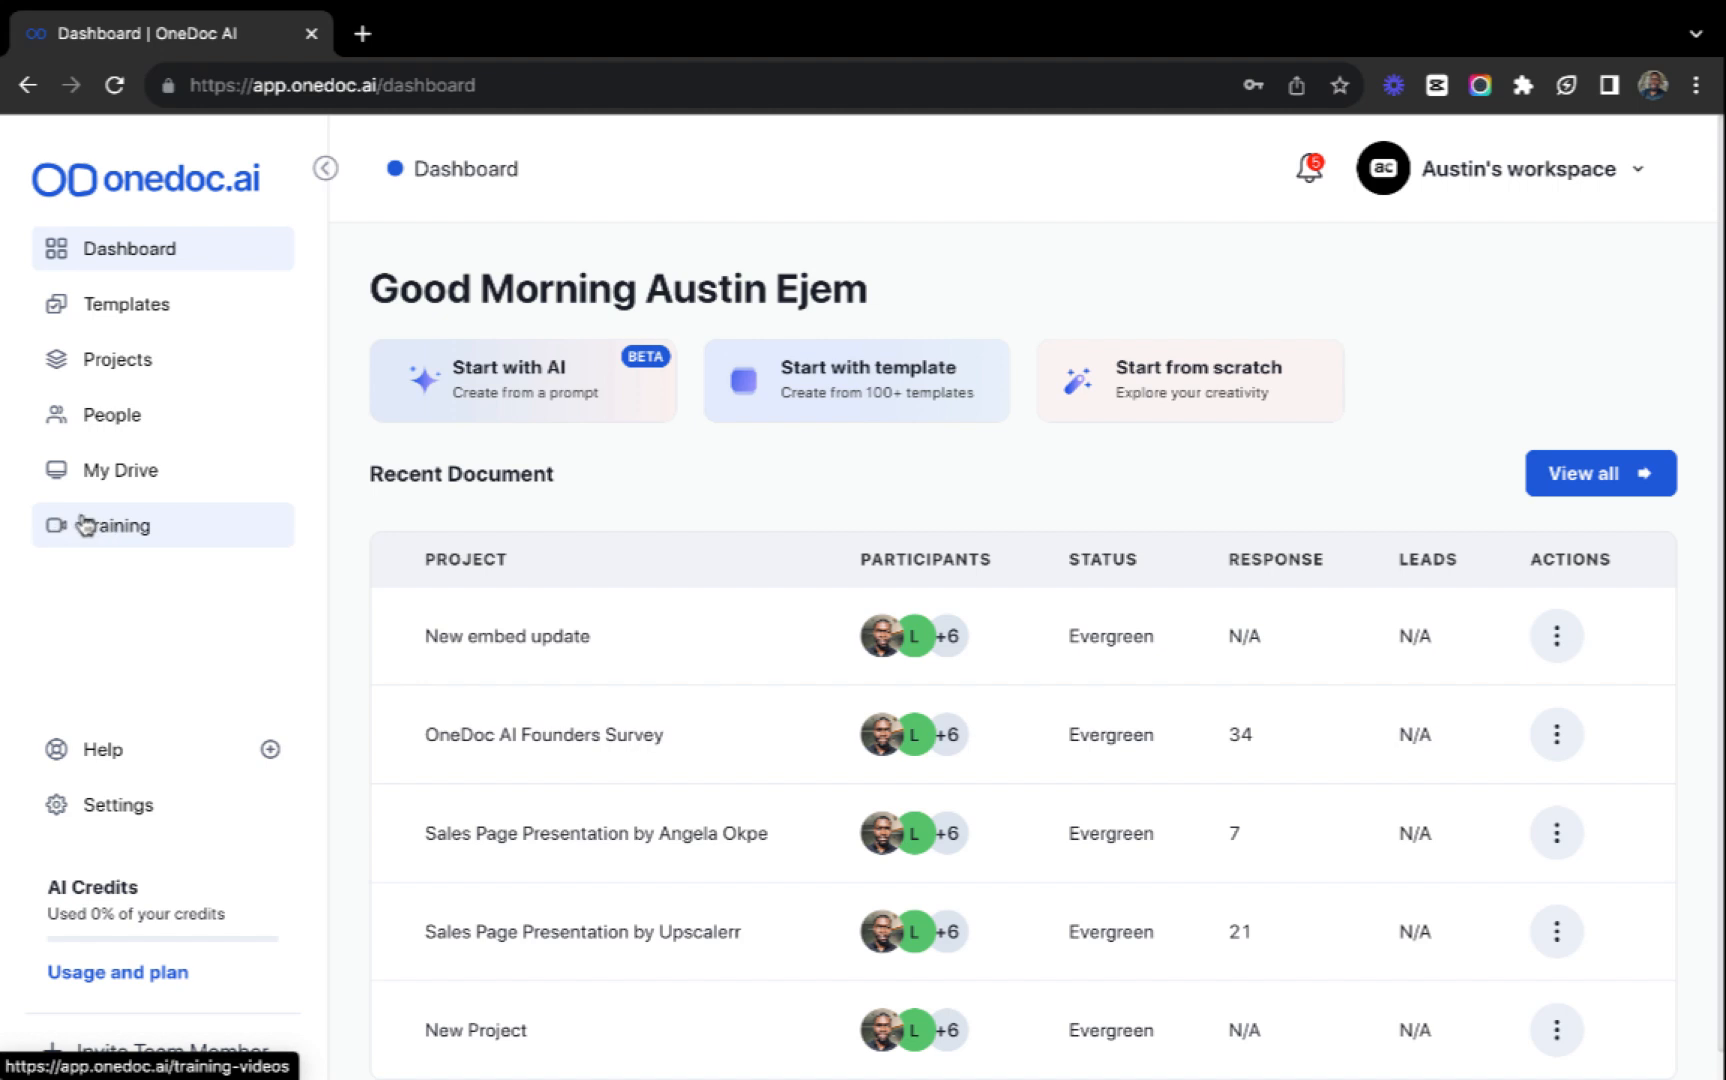
Examine the help options and the actions available for the New embed update project.
click(100, 766)
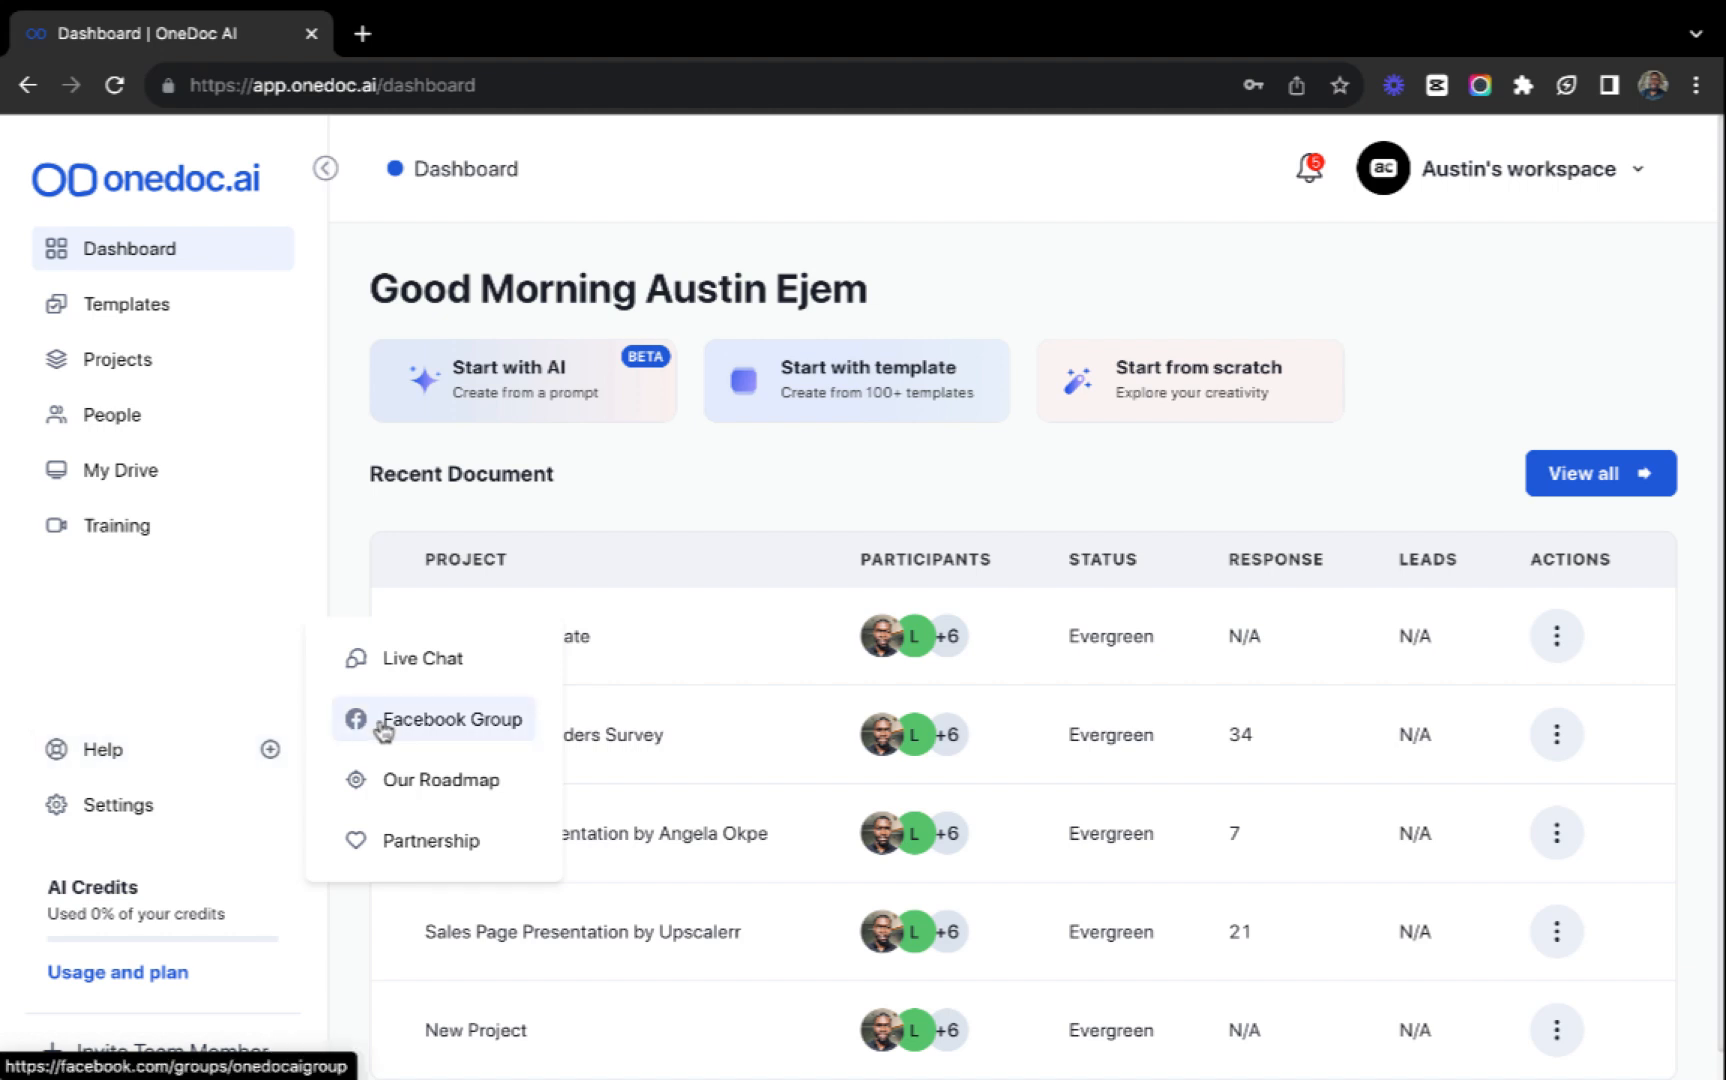
mouse_move(207, 879)
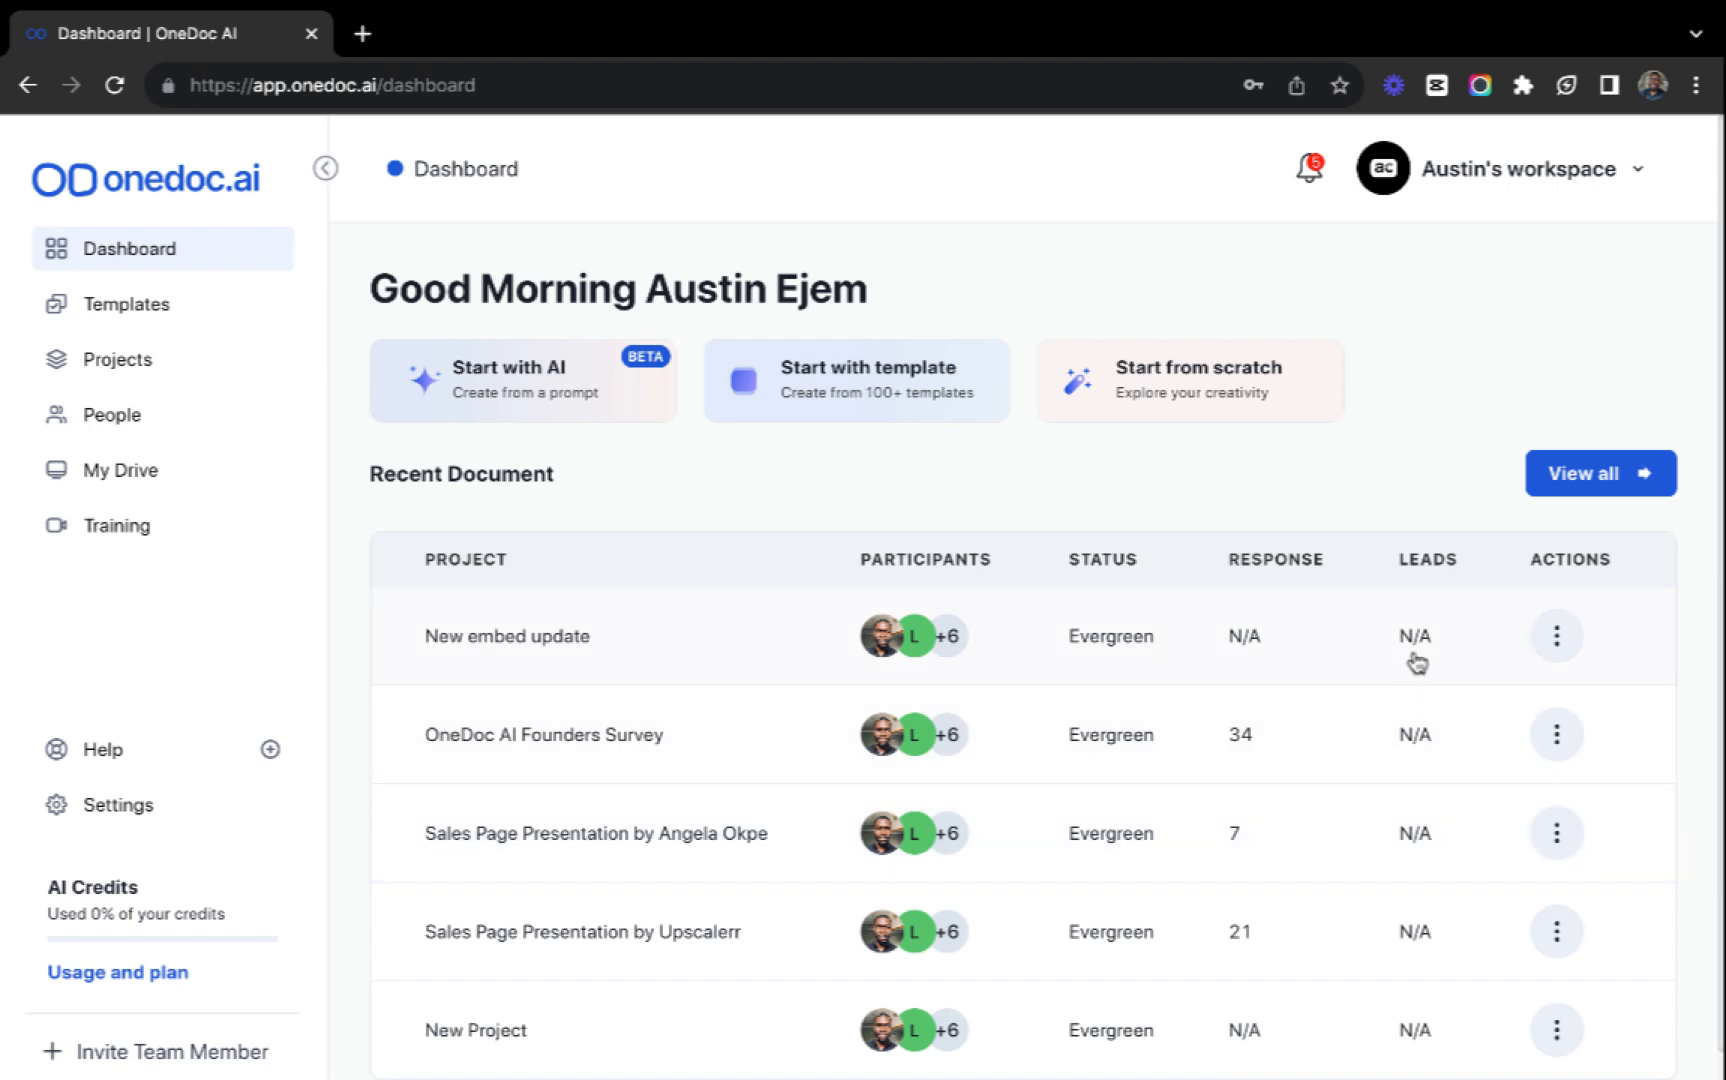
click(1556, 636)
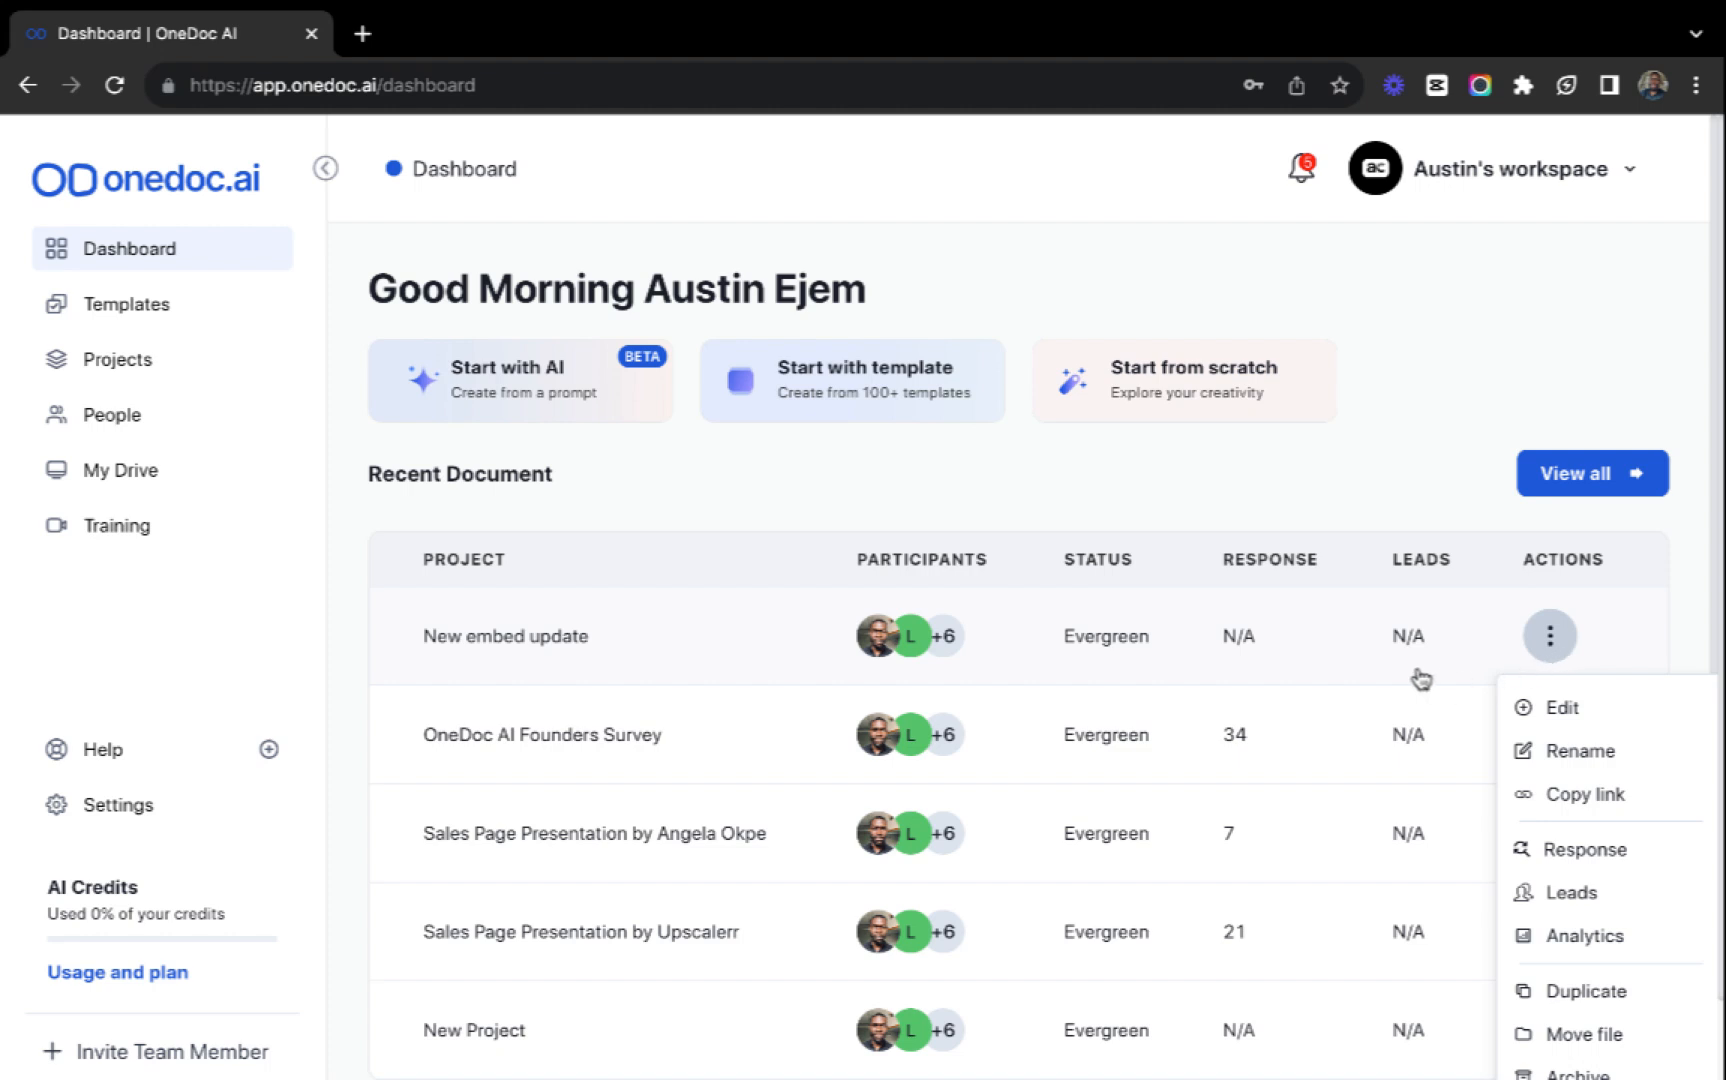
click(1287, 465)
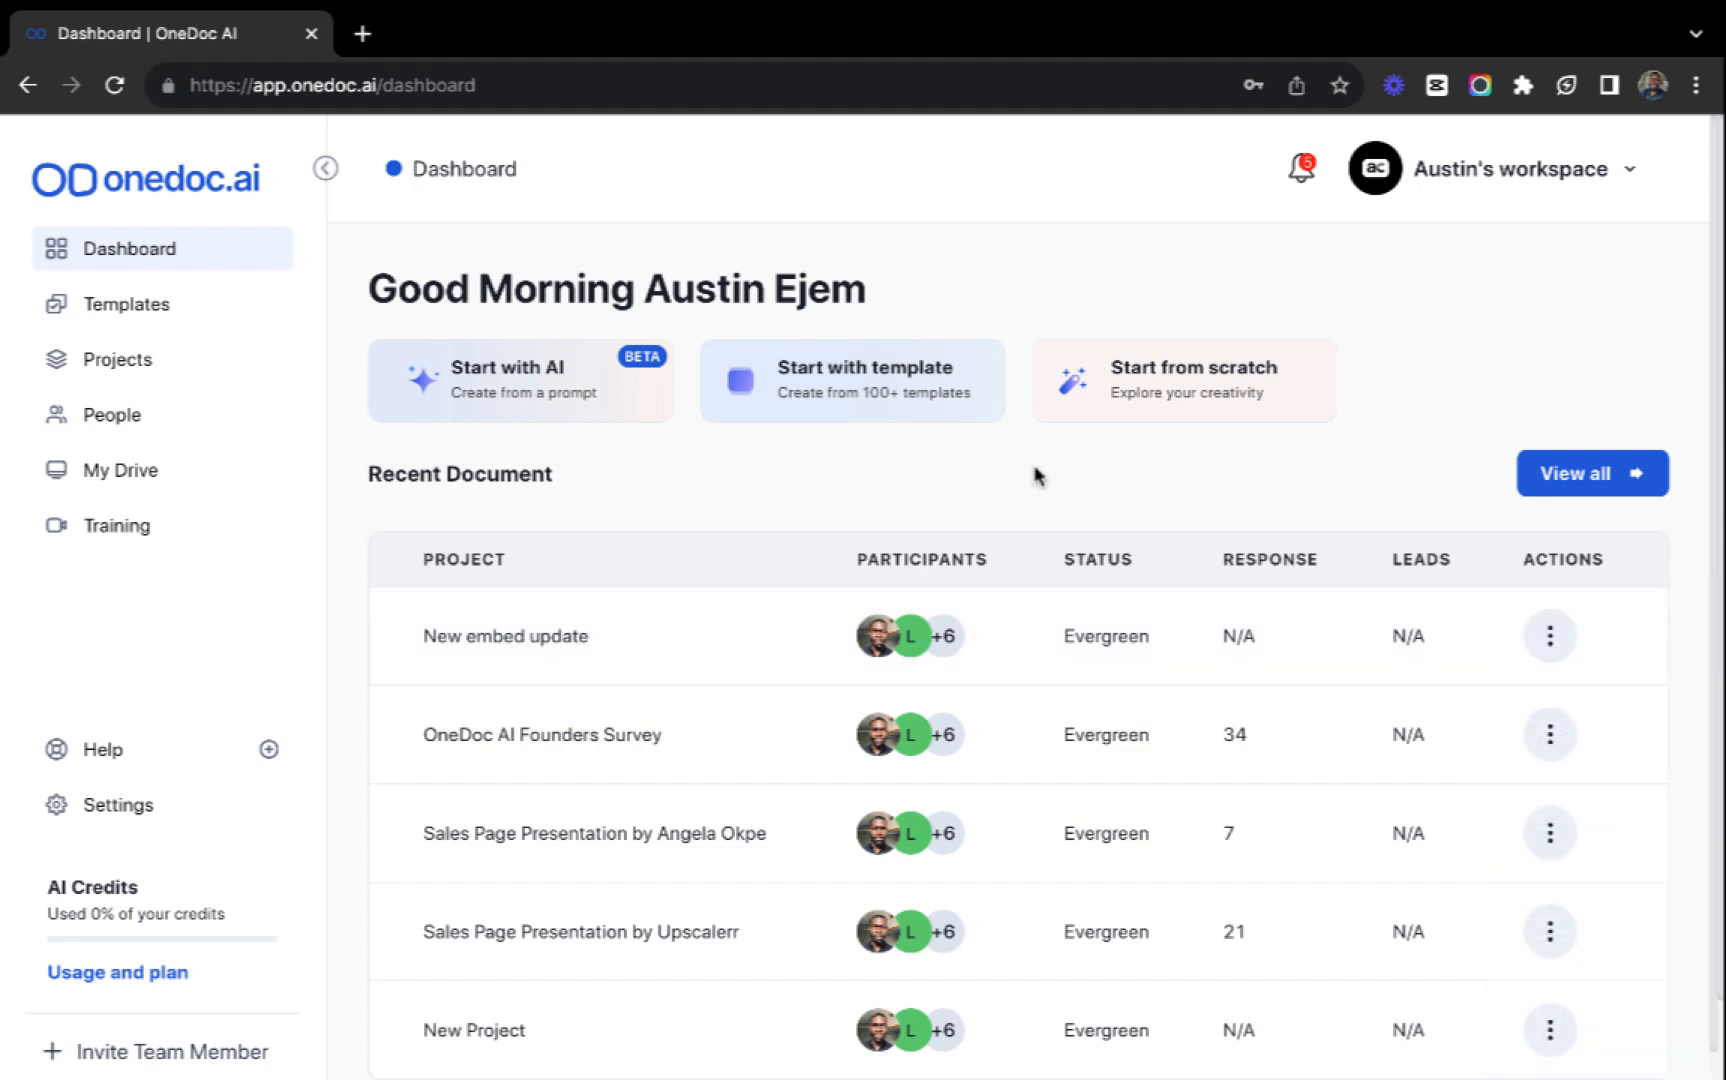
Generate AI presentation designs from the prompt "Create a presentation showcasing the potential of agro farming in africa".
click(567, 400)
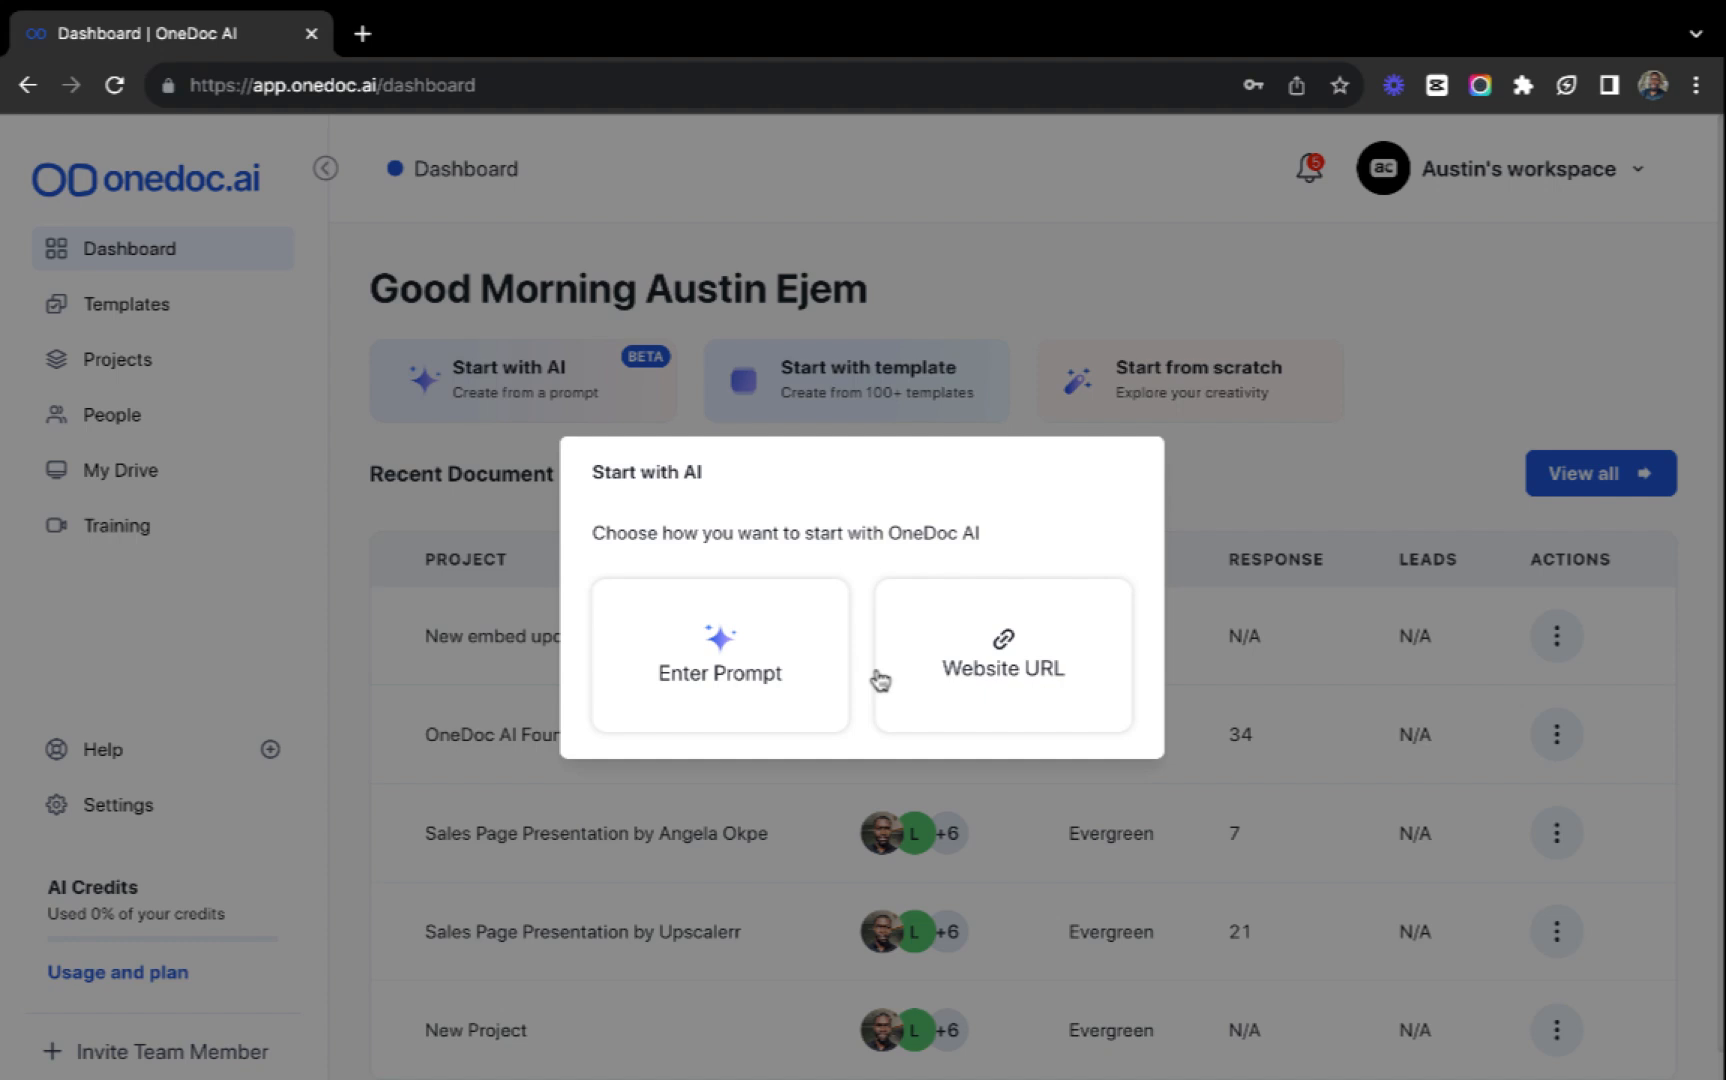
click(733, 660)
text(Create a presentation showcasing the potential of agro farming in africa)
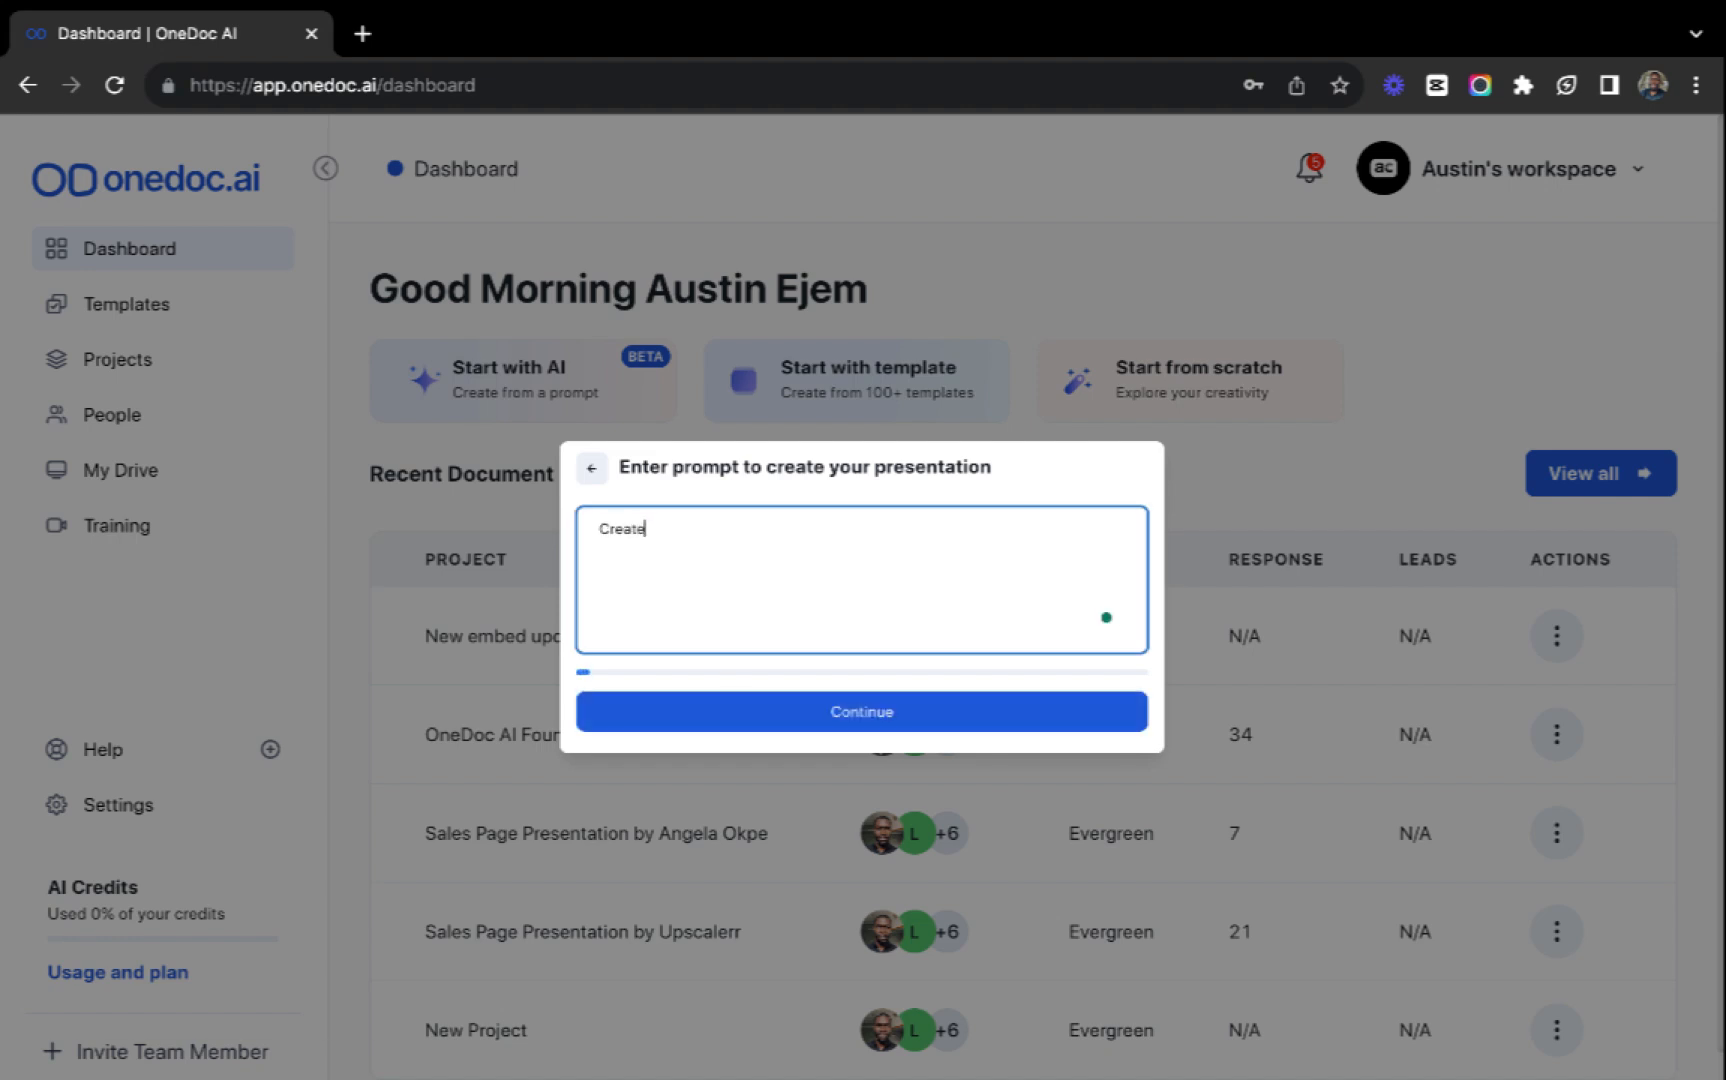
click(887, 708)
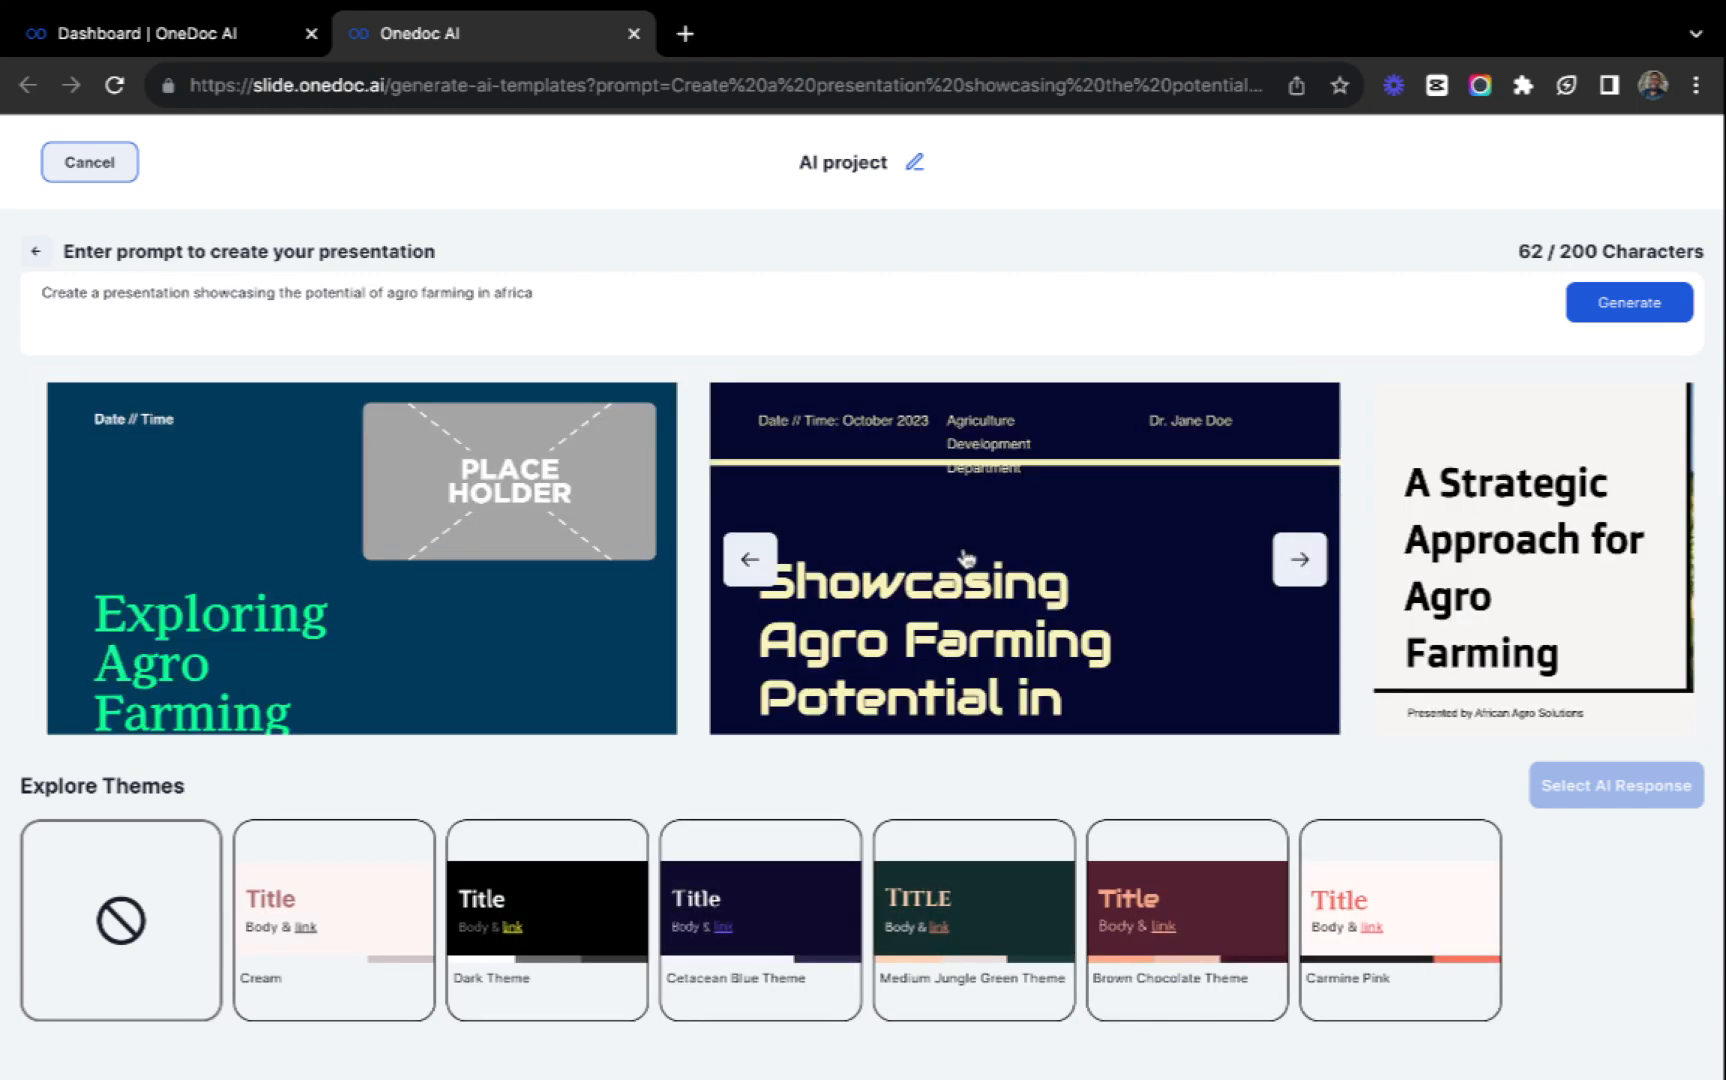
Preview the slides of the generated design titled "A Strategic Approach for Agro Farming" and select that design.
drag(755, 590, 697, 581)
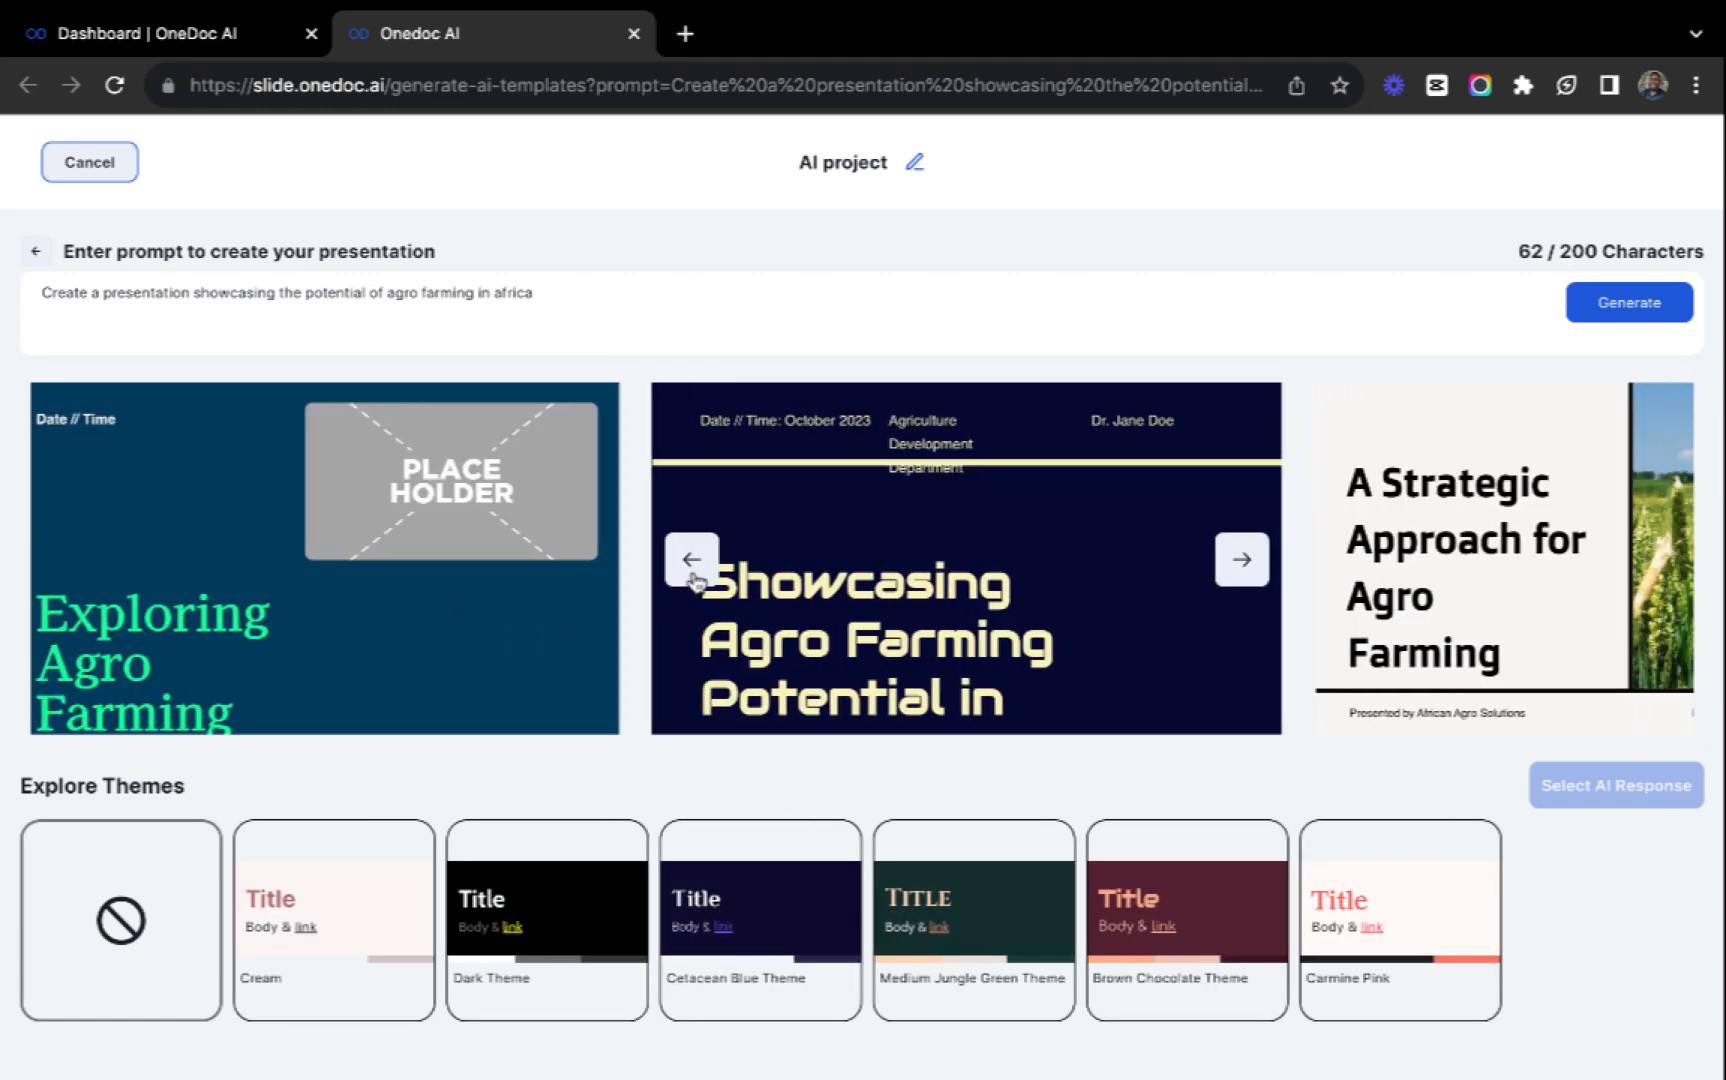
scroll(907, 604, right, 3)
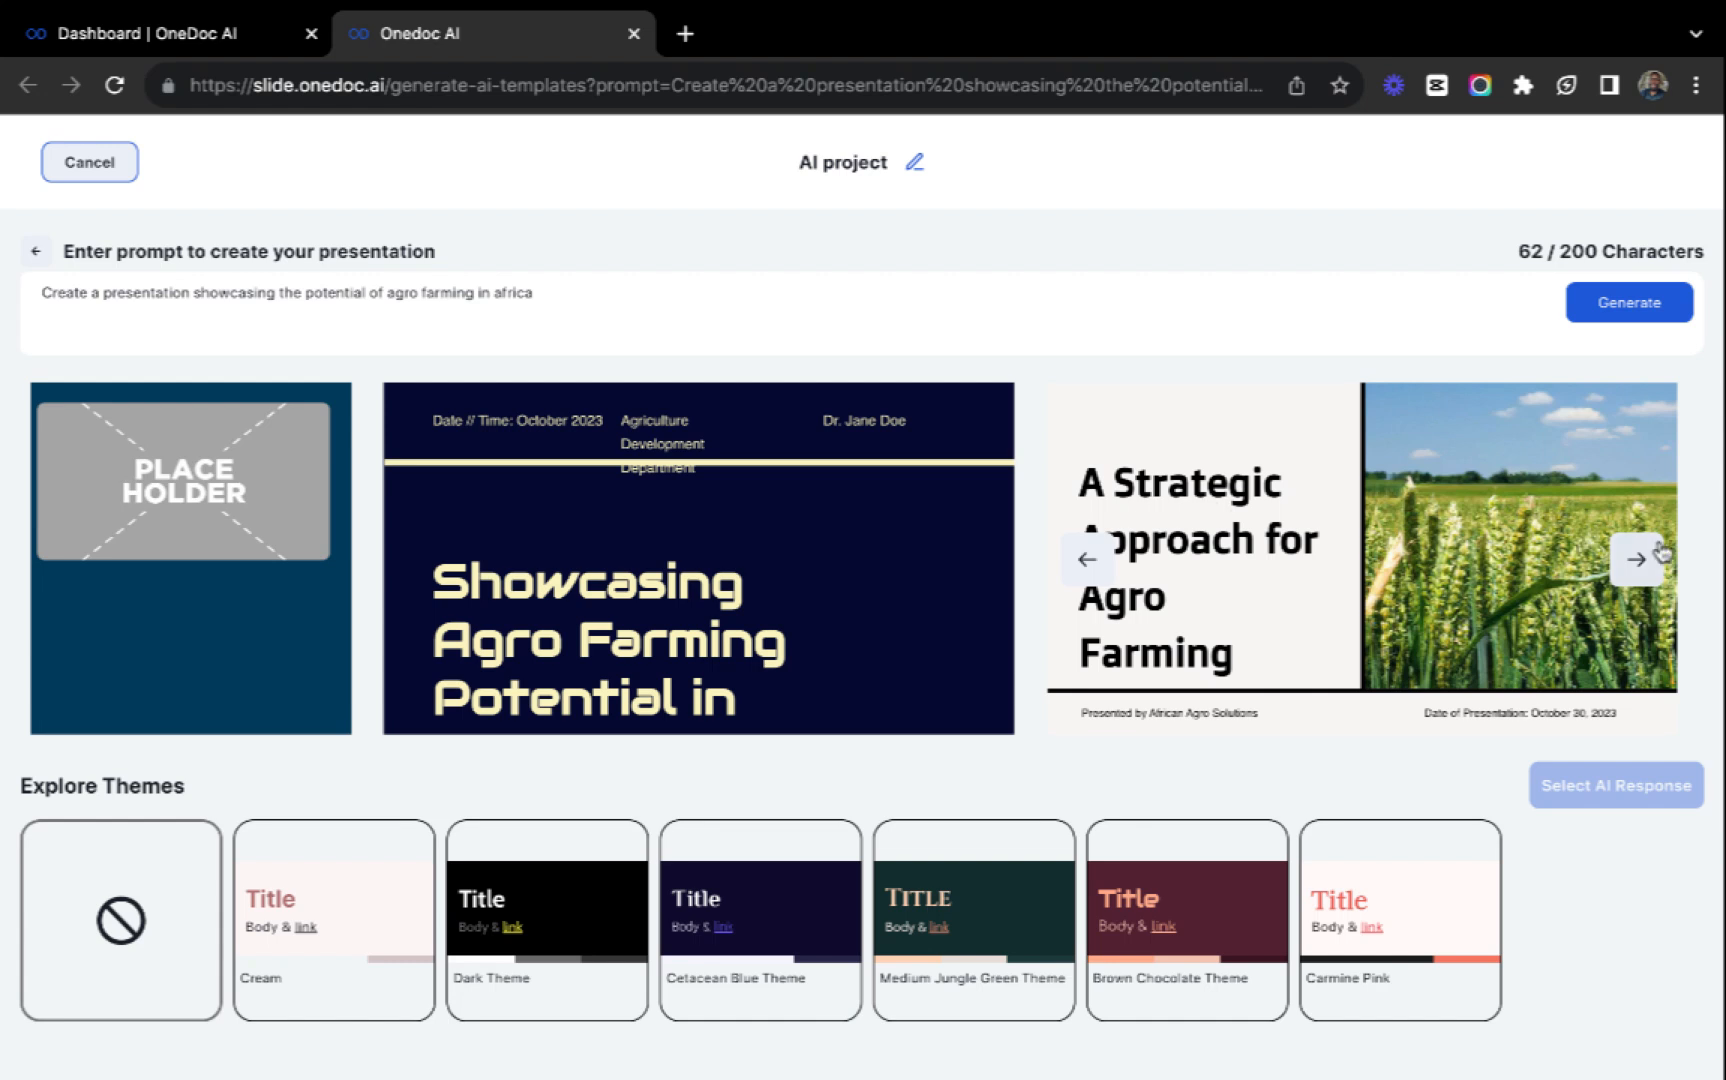
click(1628, 562)
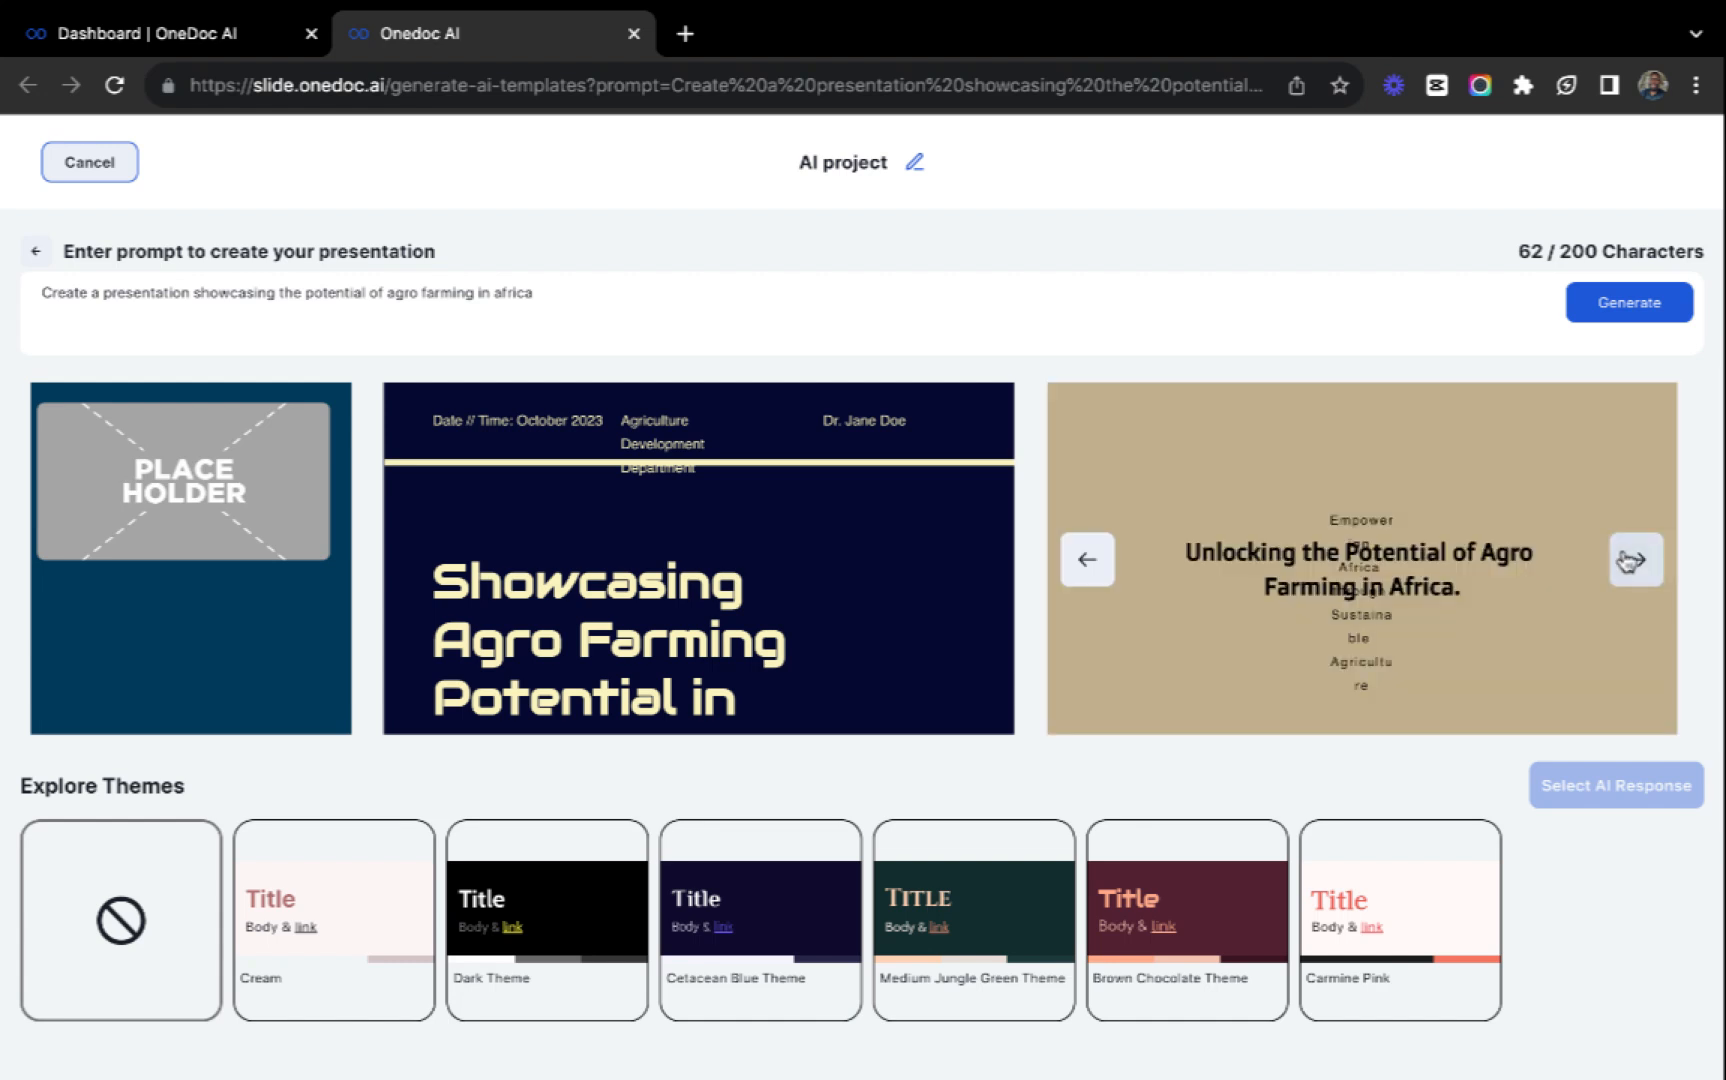
click(1088, 566)
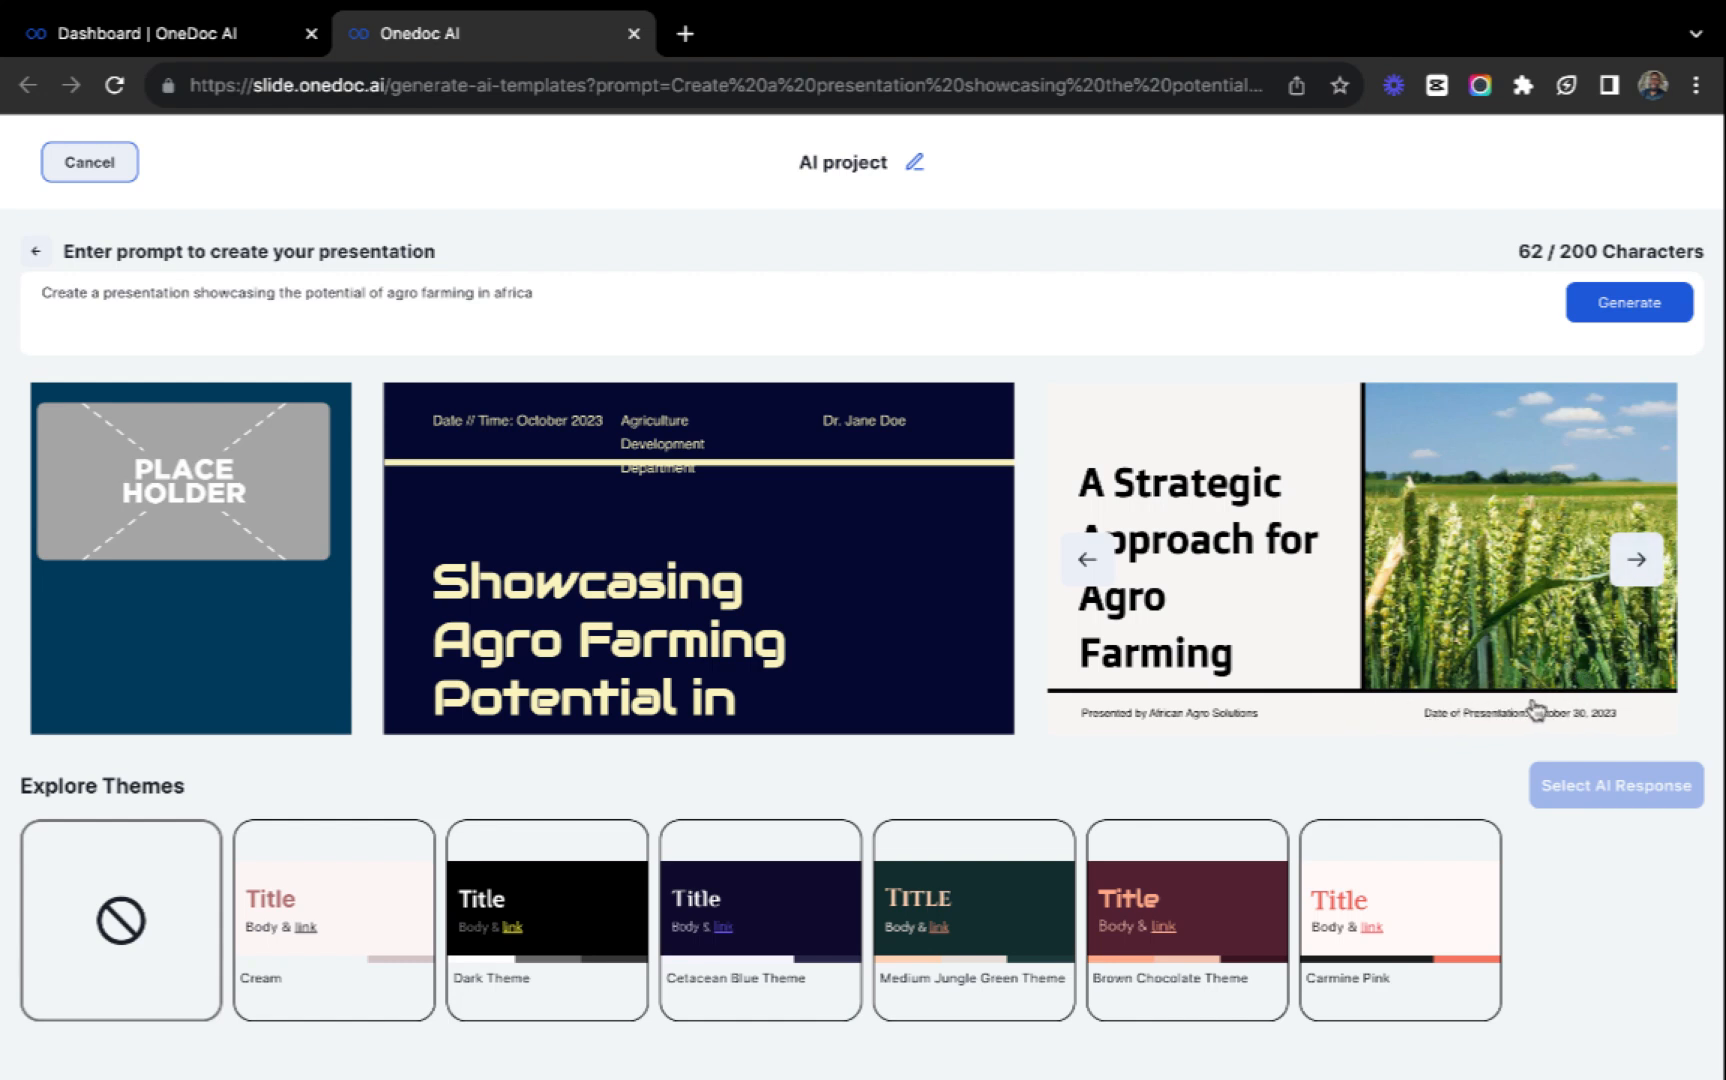
click(1636, 556)
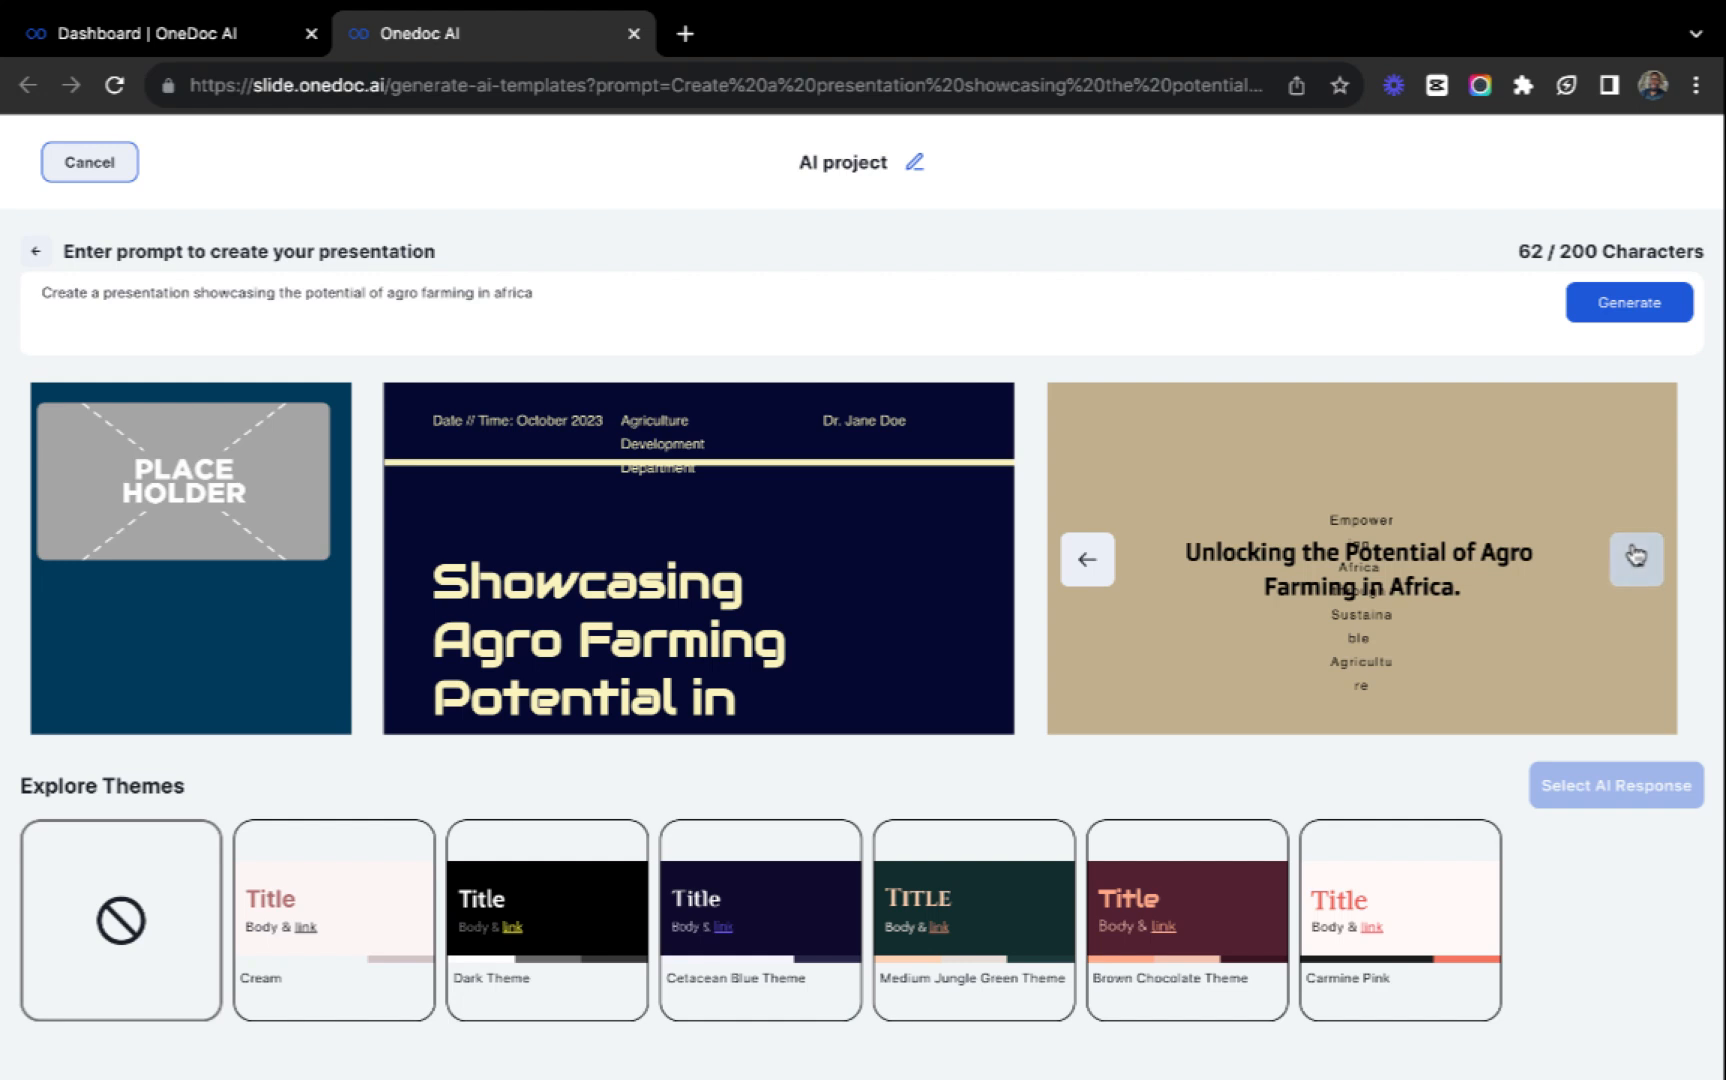
click(1634, 558)
click(1634, 562)
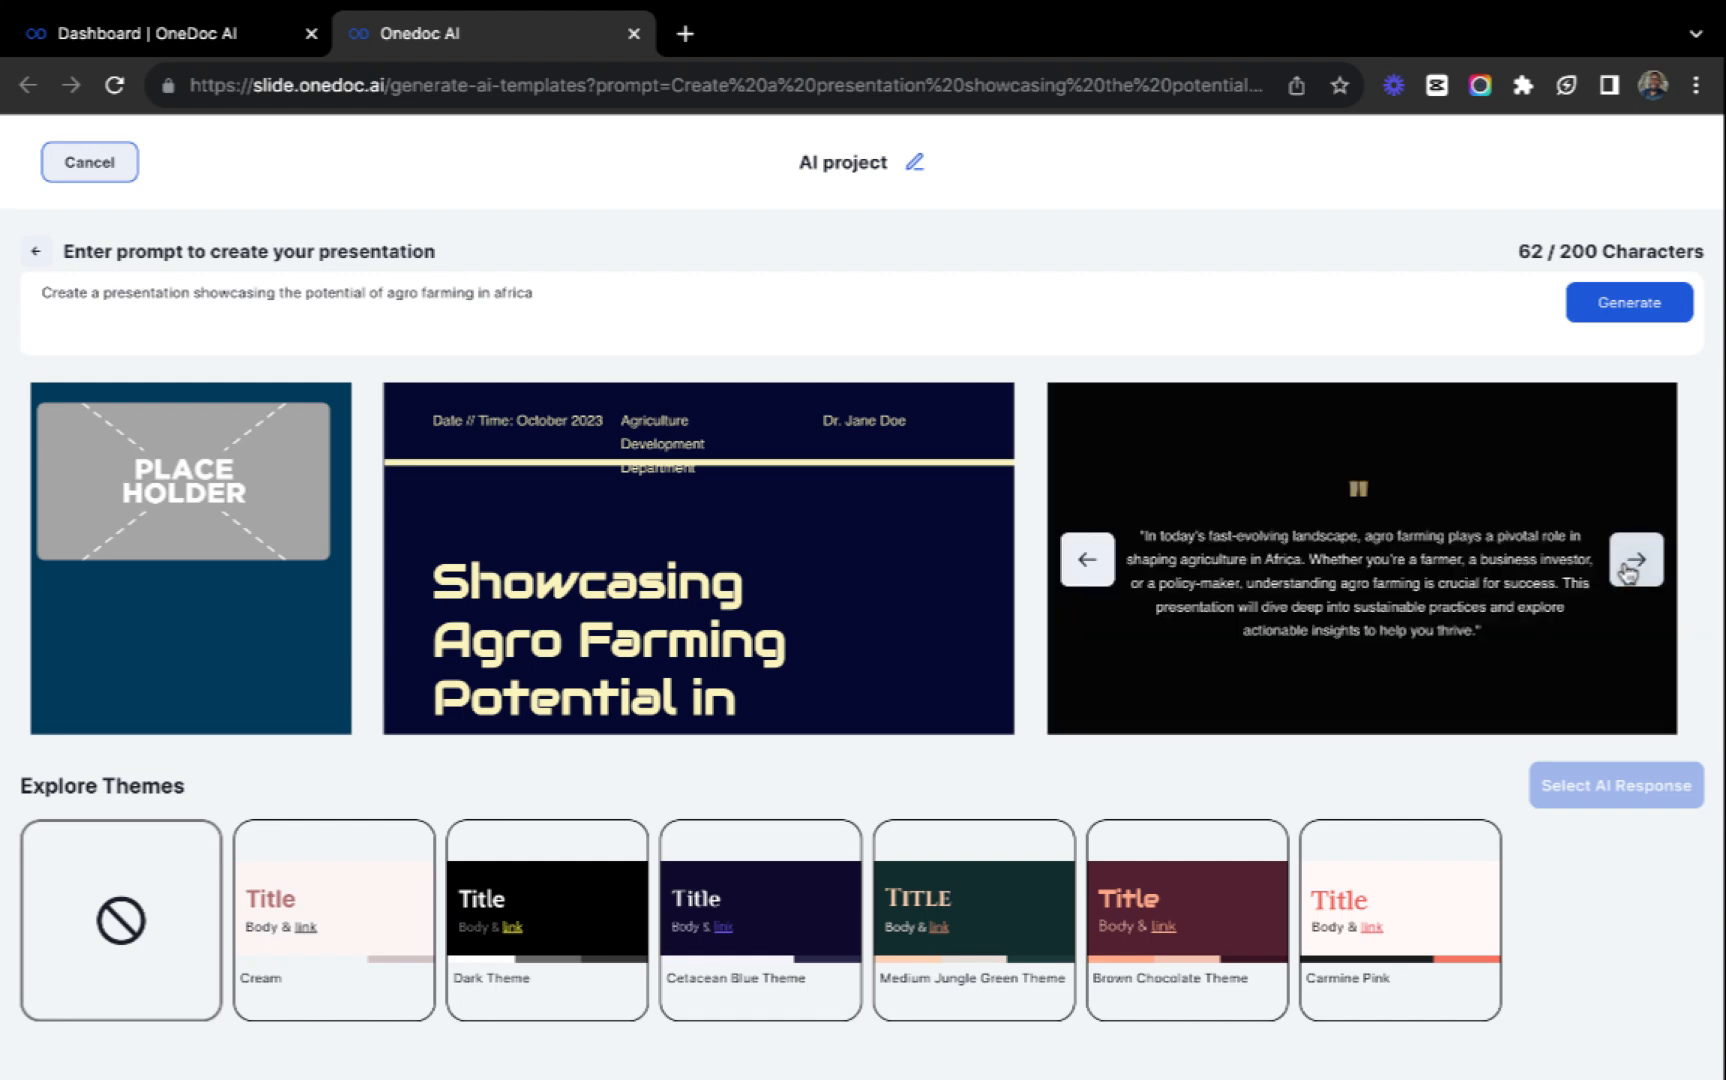
click(1630, 565)
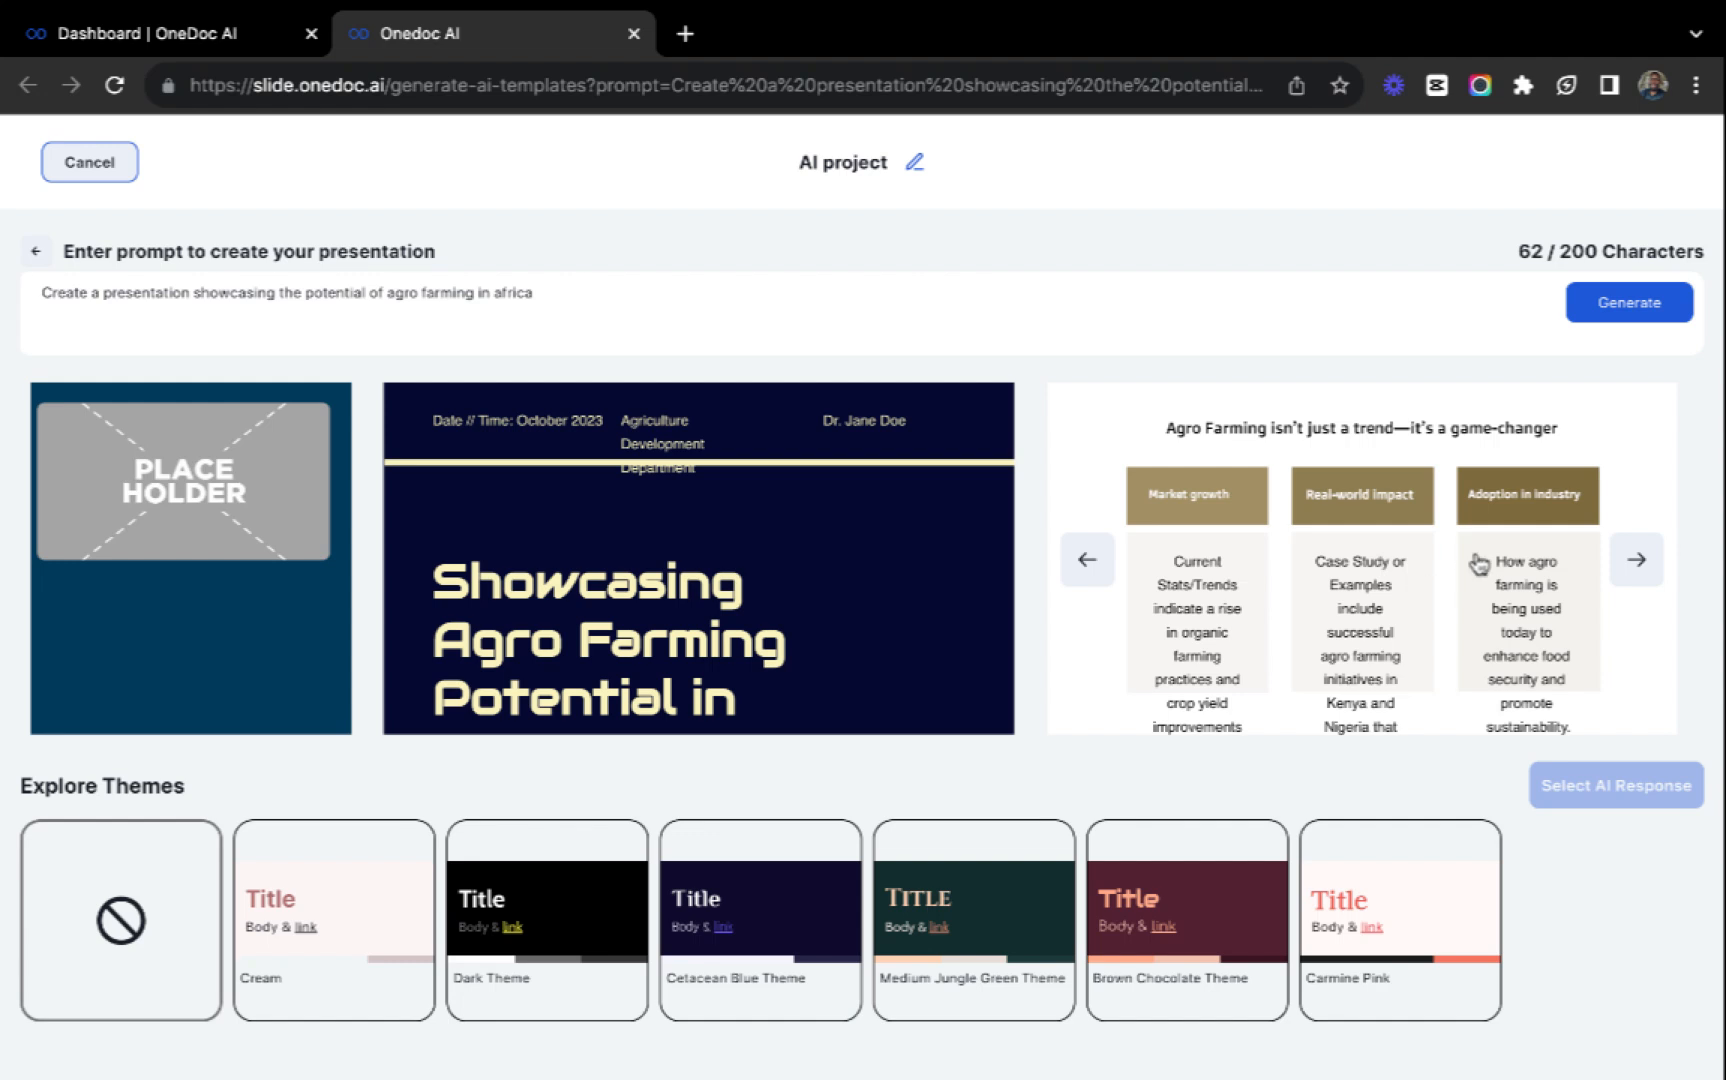
click(1338, 605)
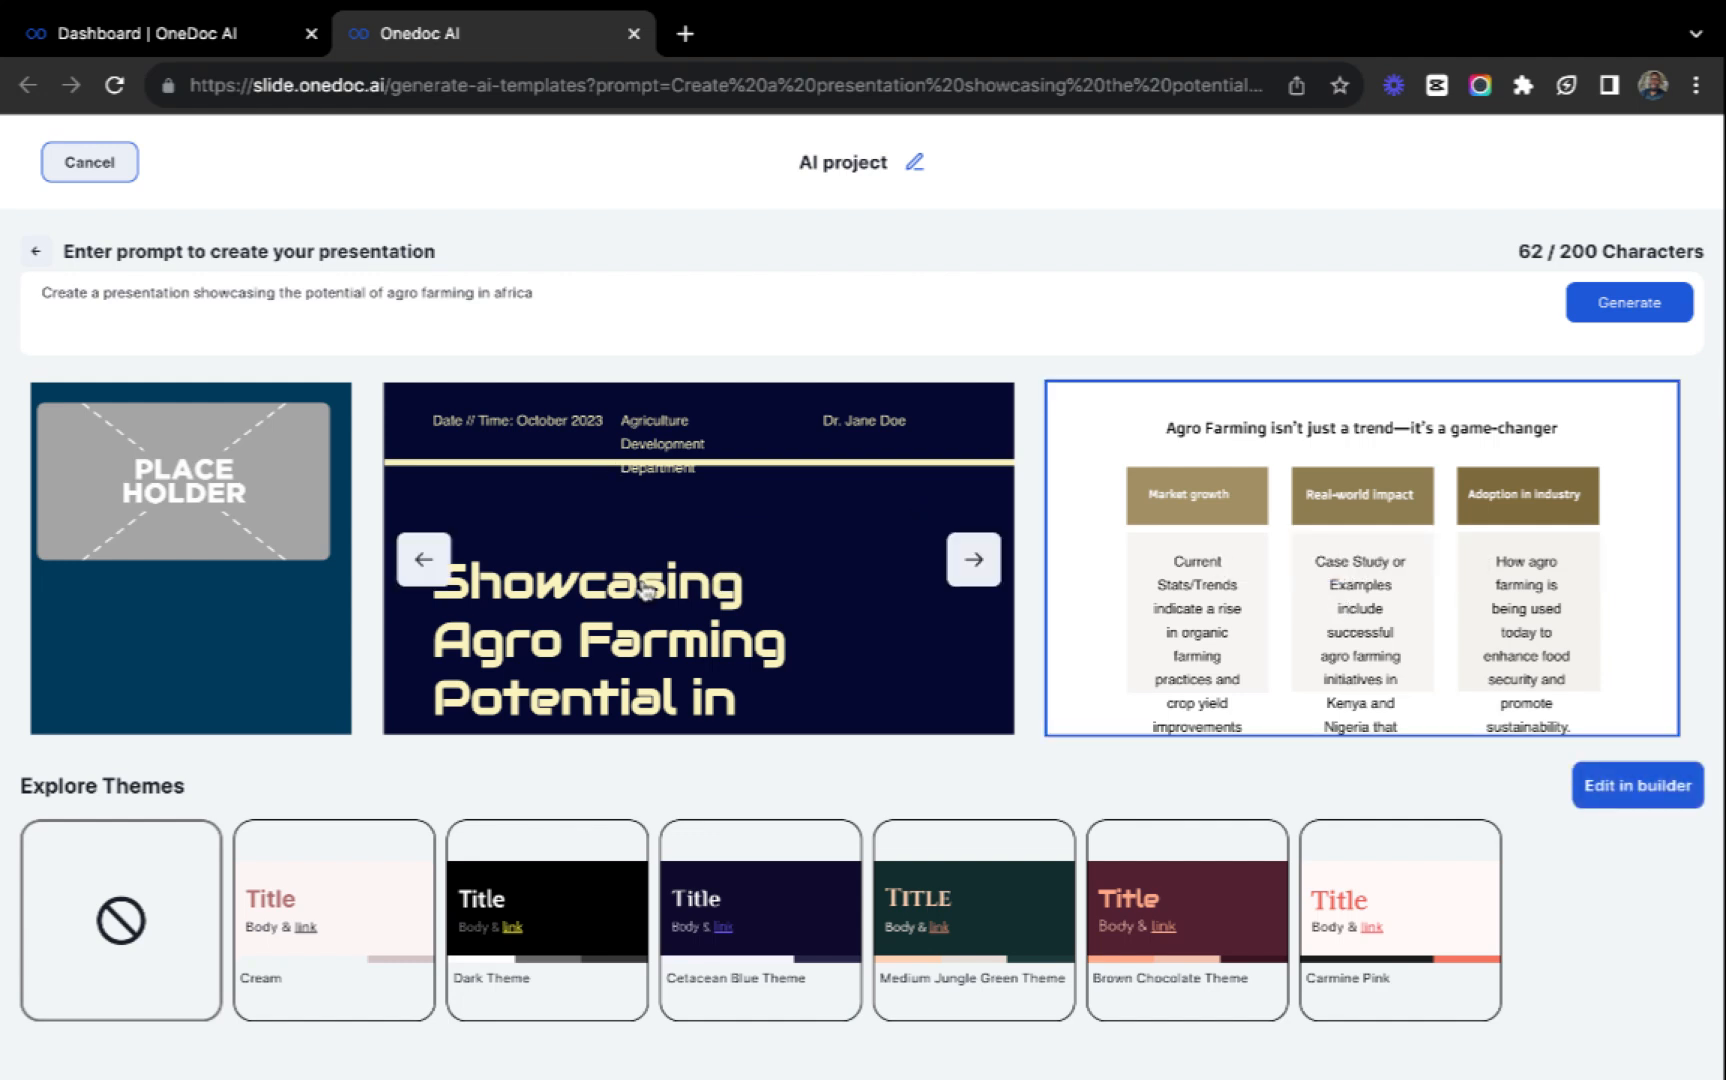
Examine the slides of the other two generated designs, the dark blue and the teal one.
click(975, 562)
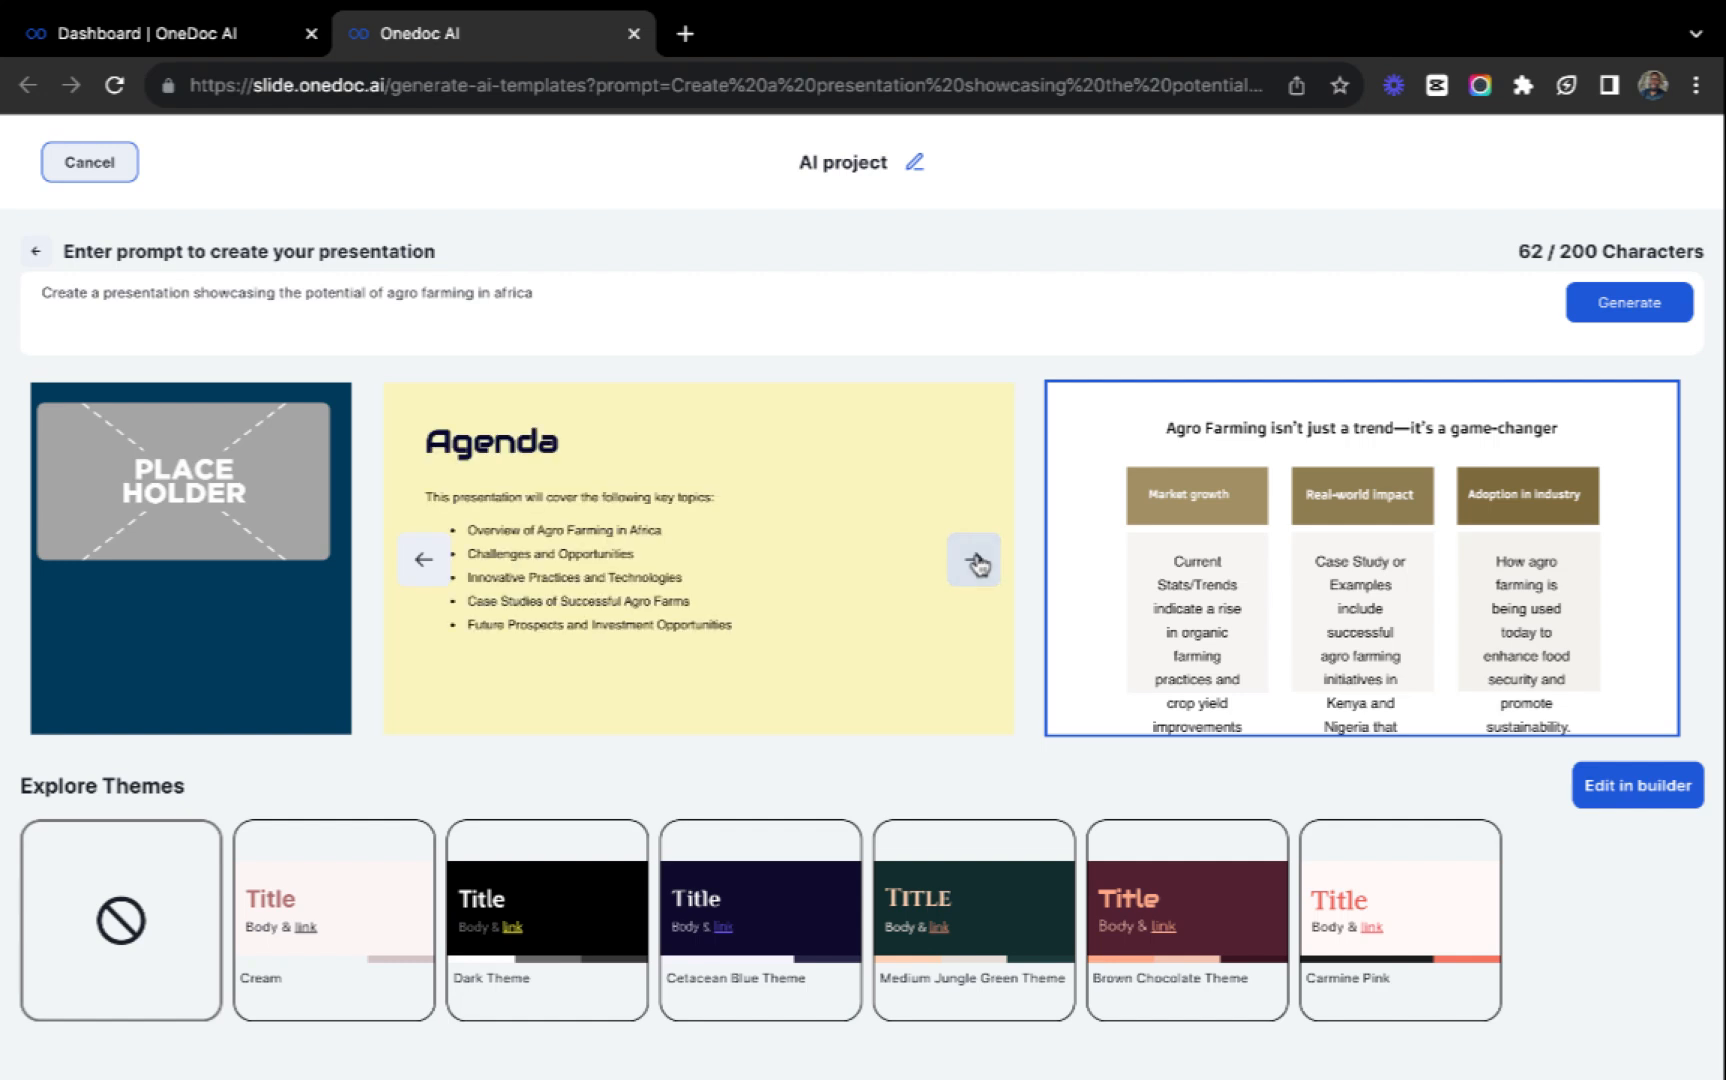
click(976, 562)
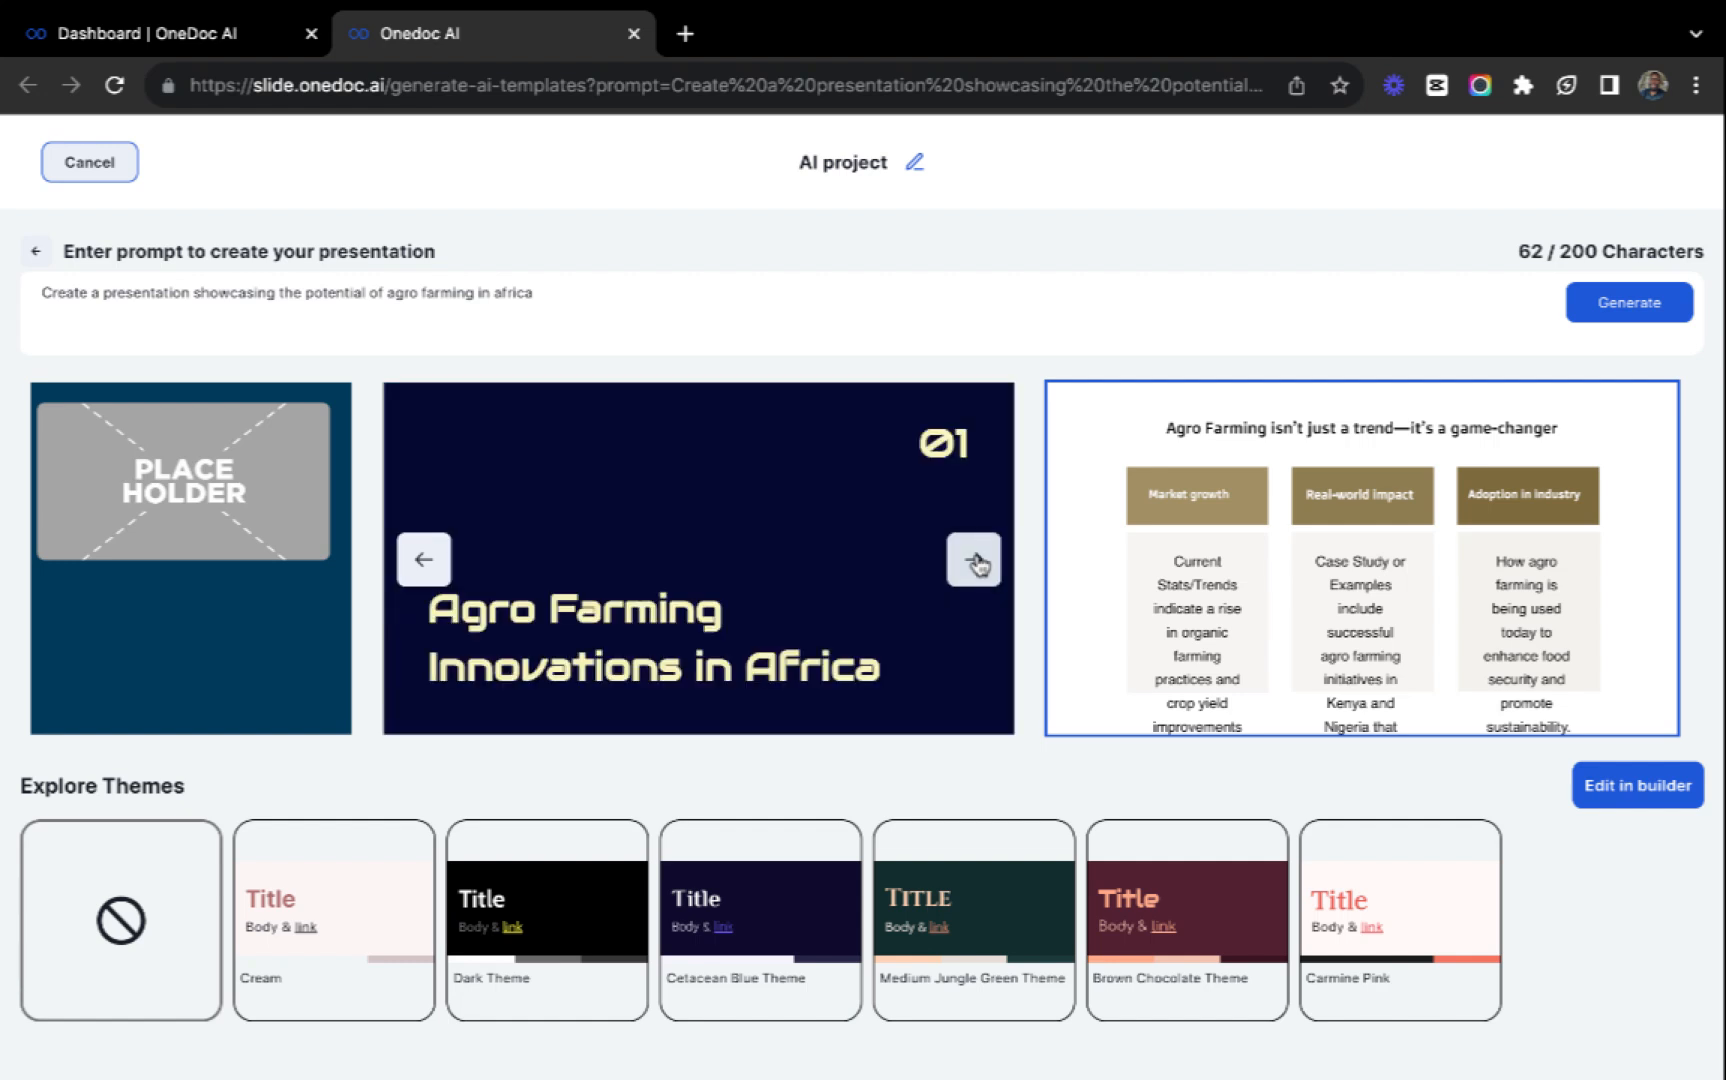
click(976, 562)
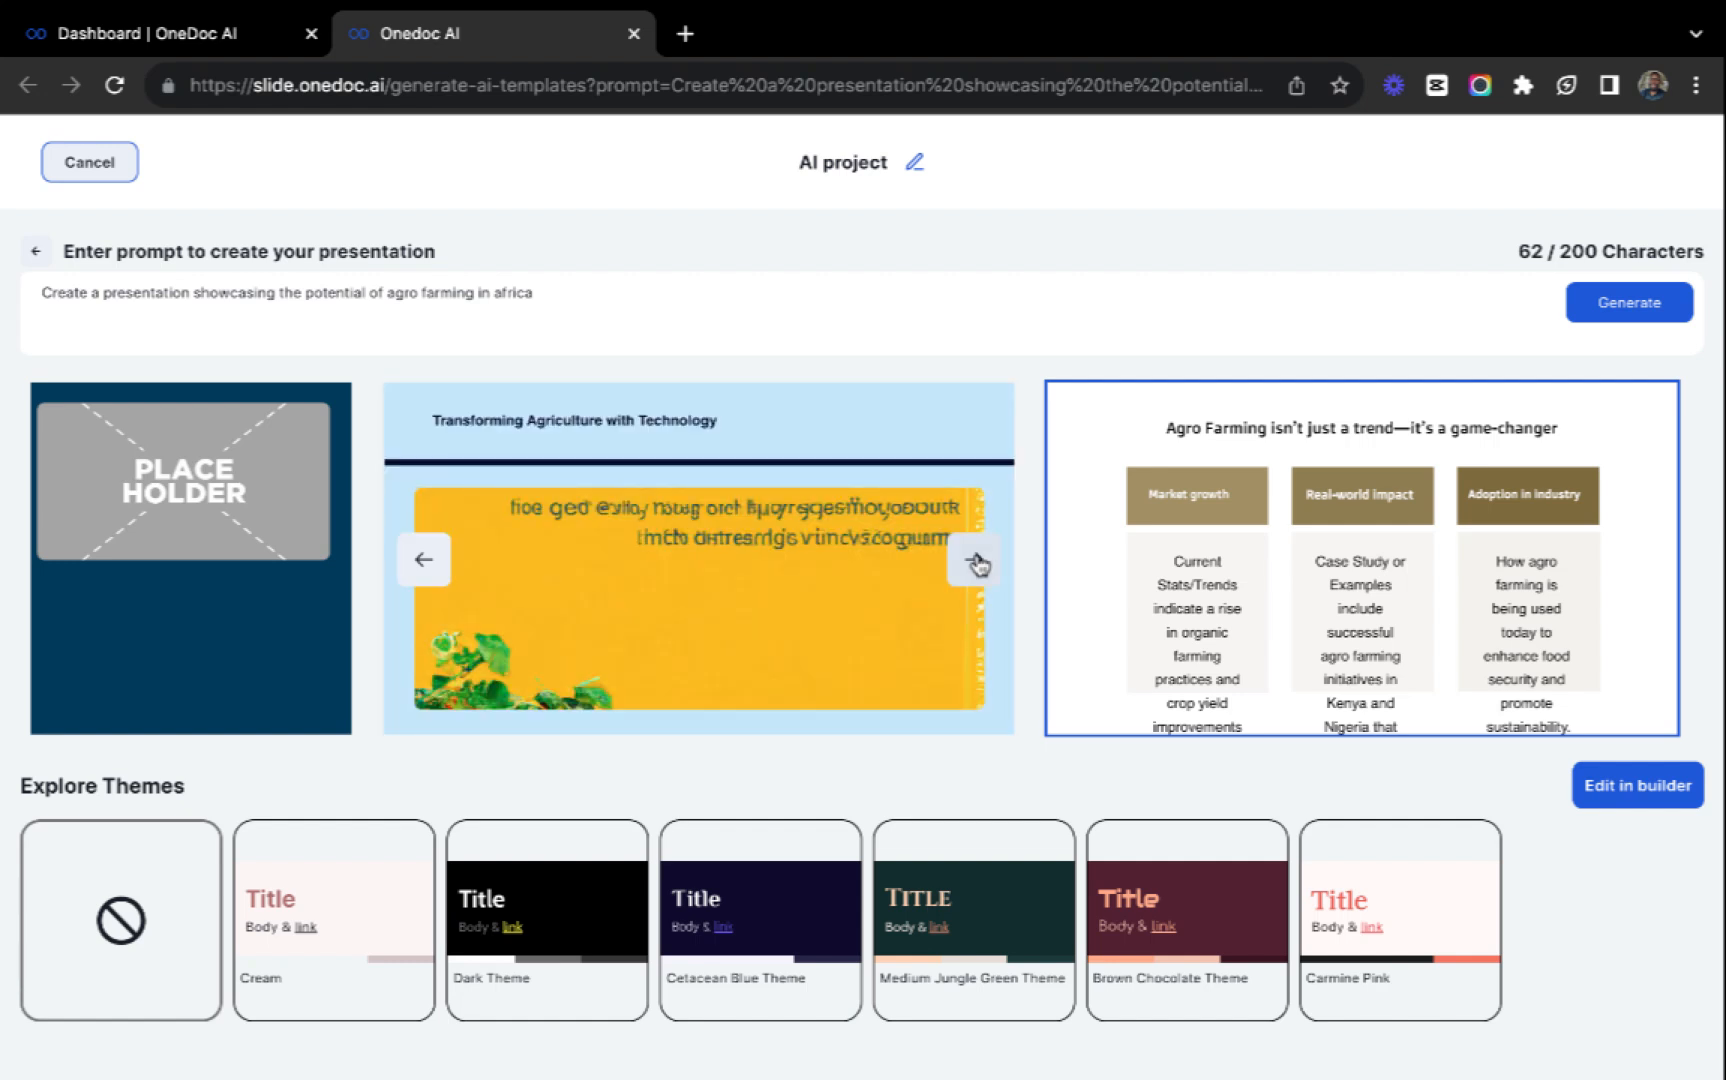
click(976, 562)
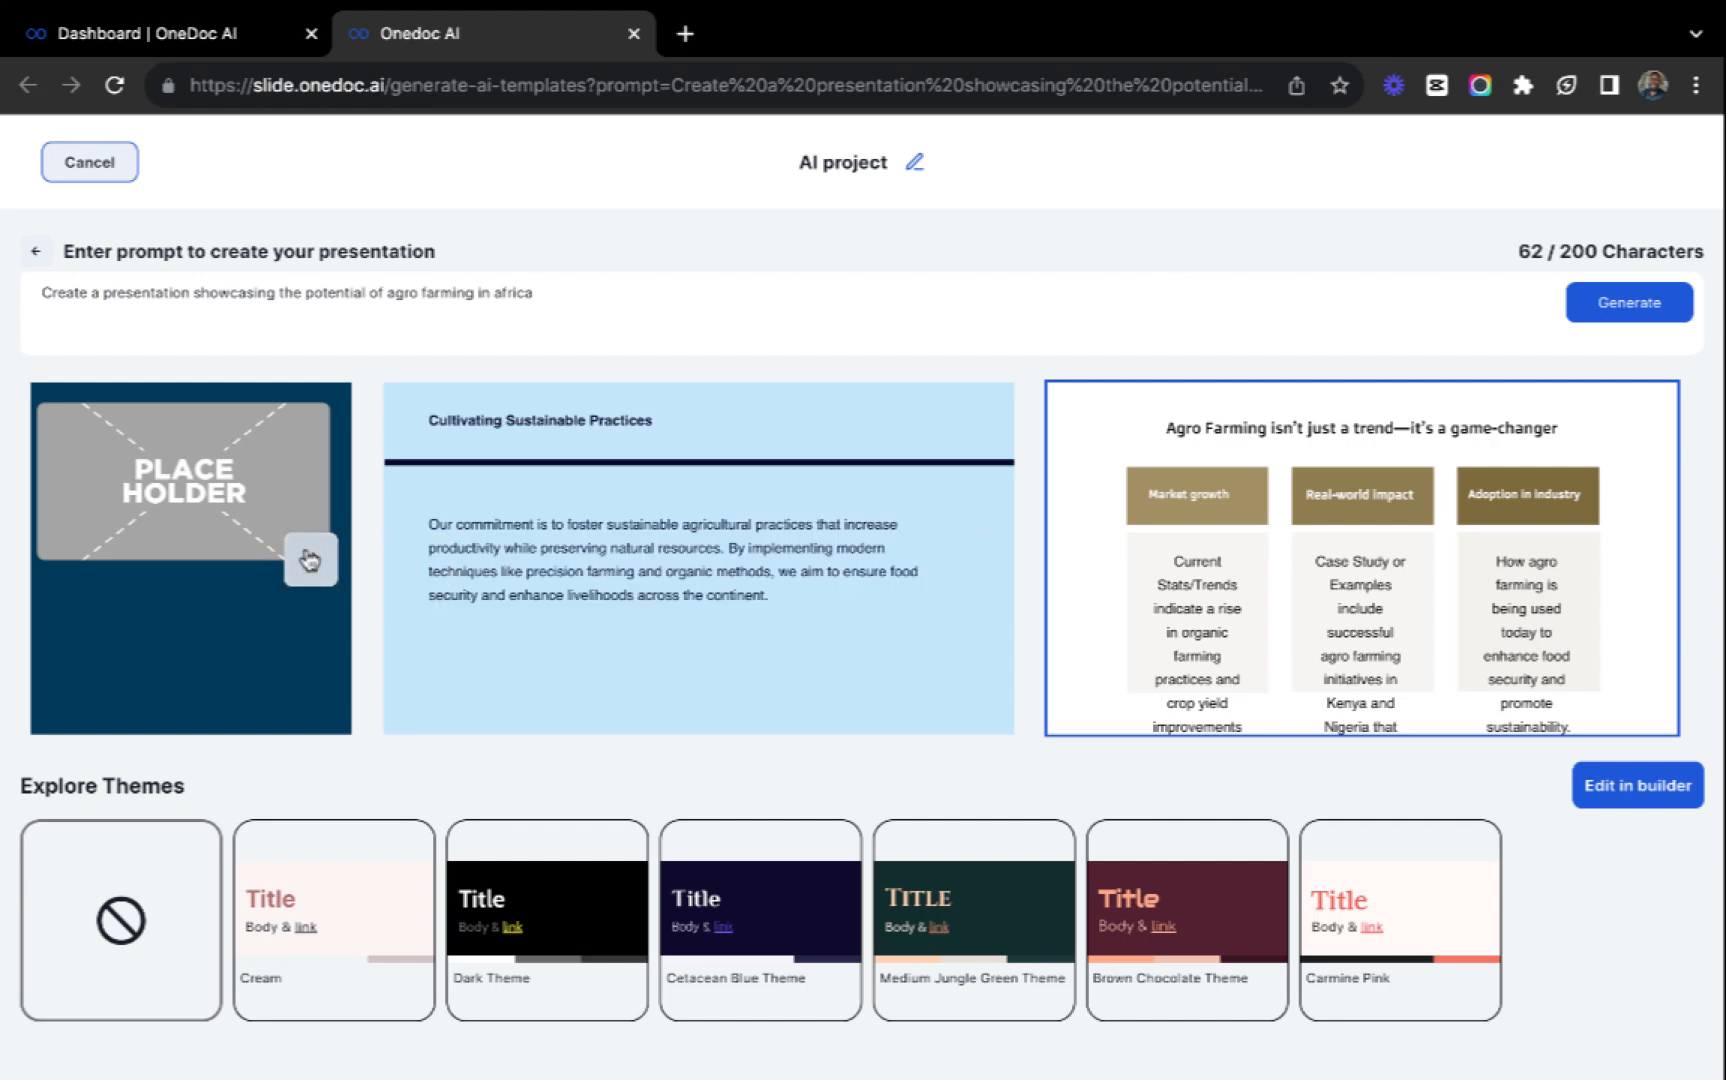
click(311, 559)
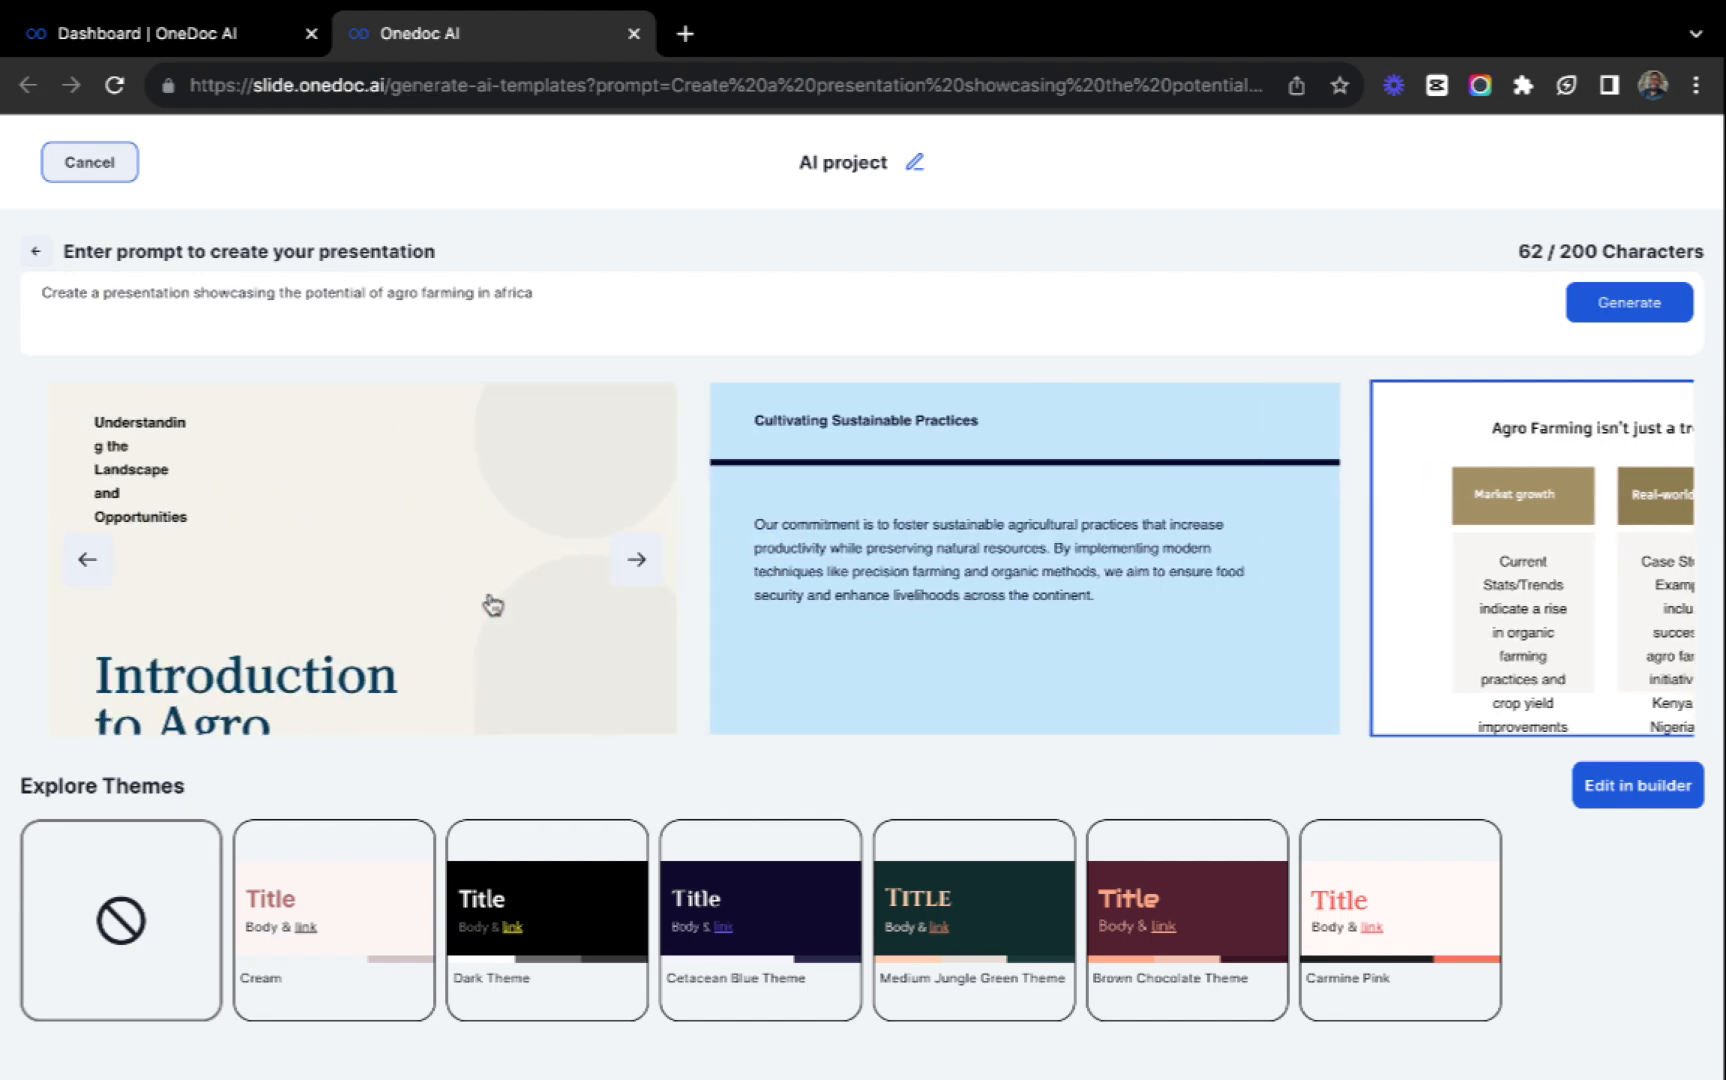
click(632, 564)
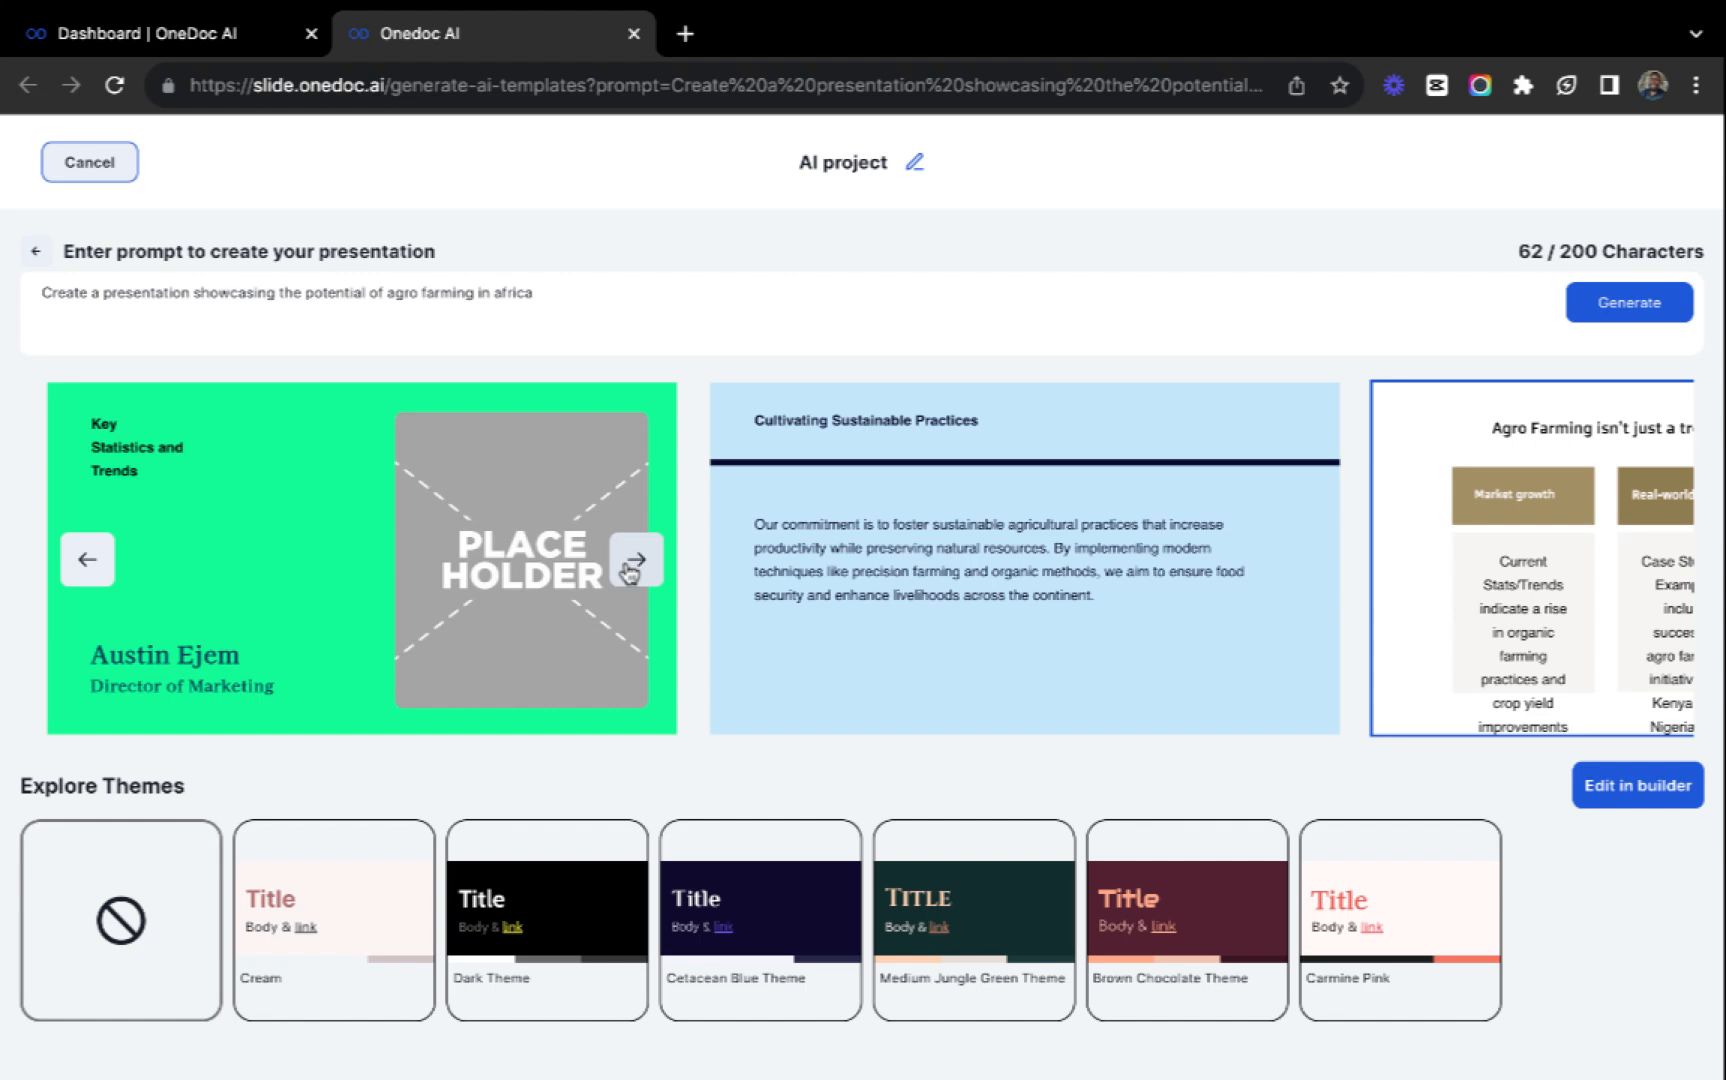
click(634, 562)
click(634, 562)
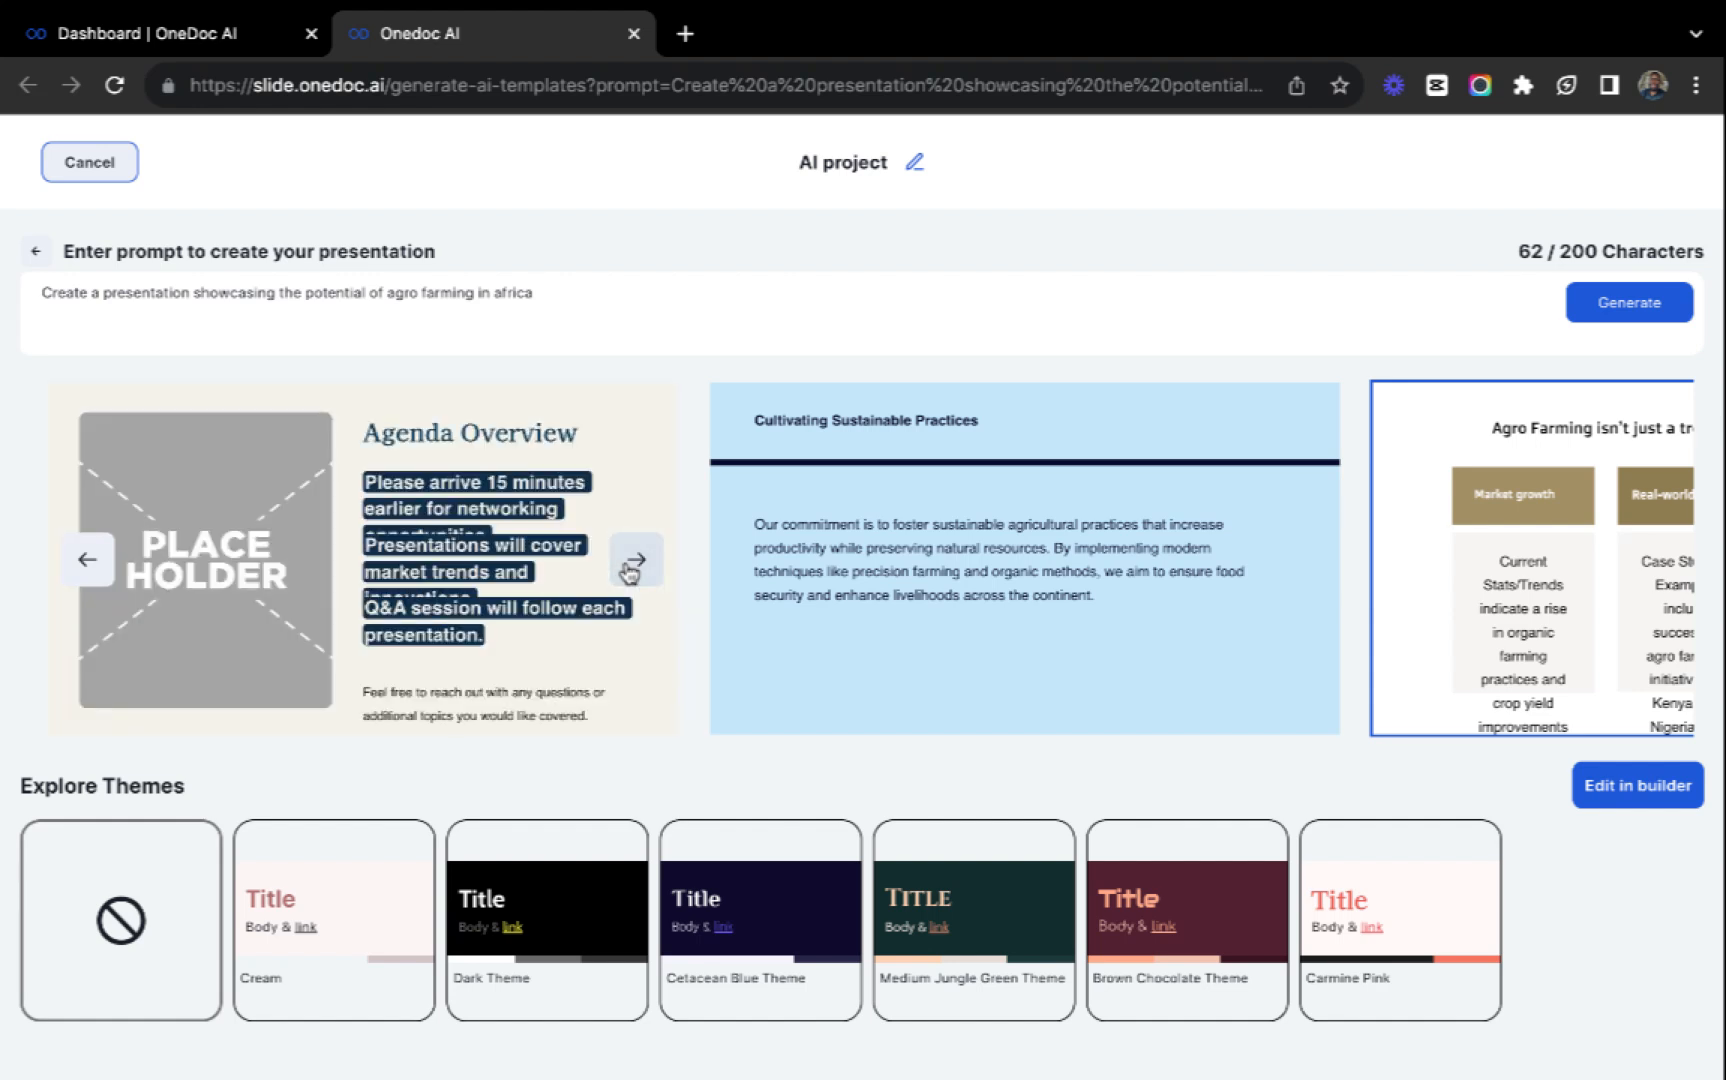
click(634, 562)
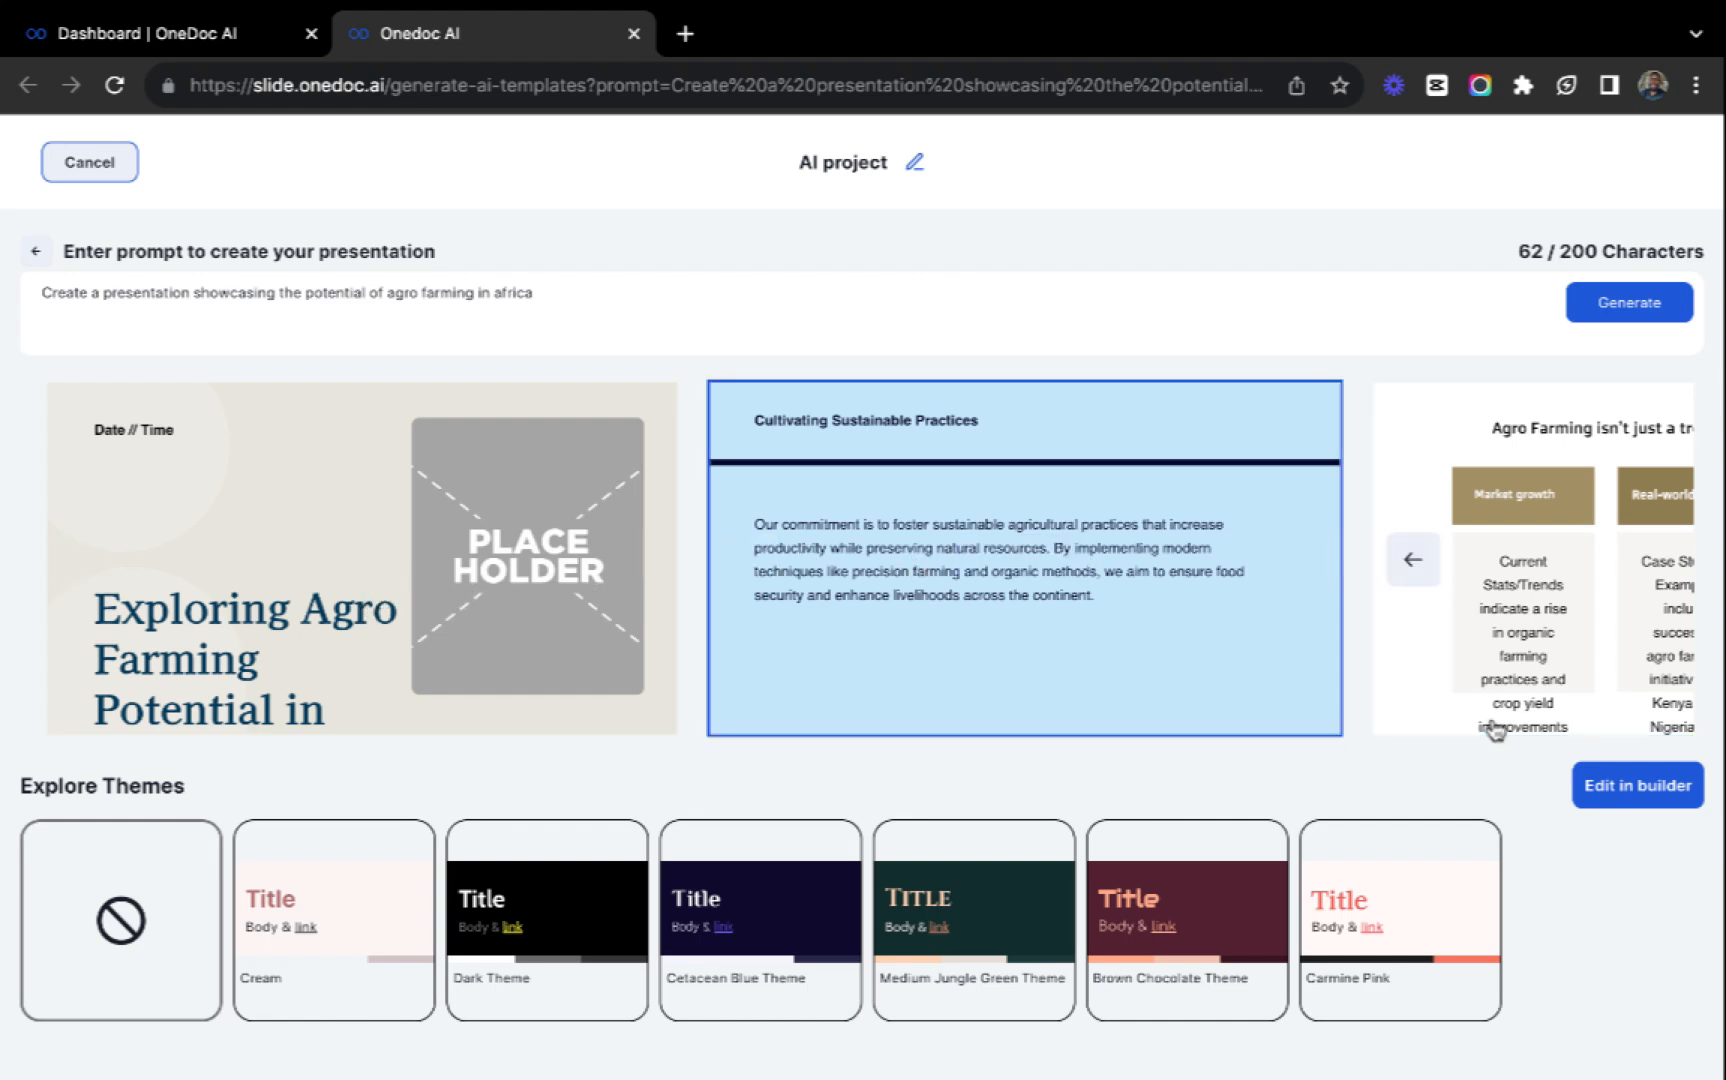
Choose the "A Strategic Approach for Agro Farming" design and open it for editing in the builder.
scroll(1284, 705, right, 3)
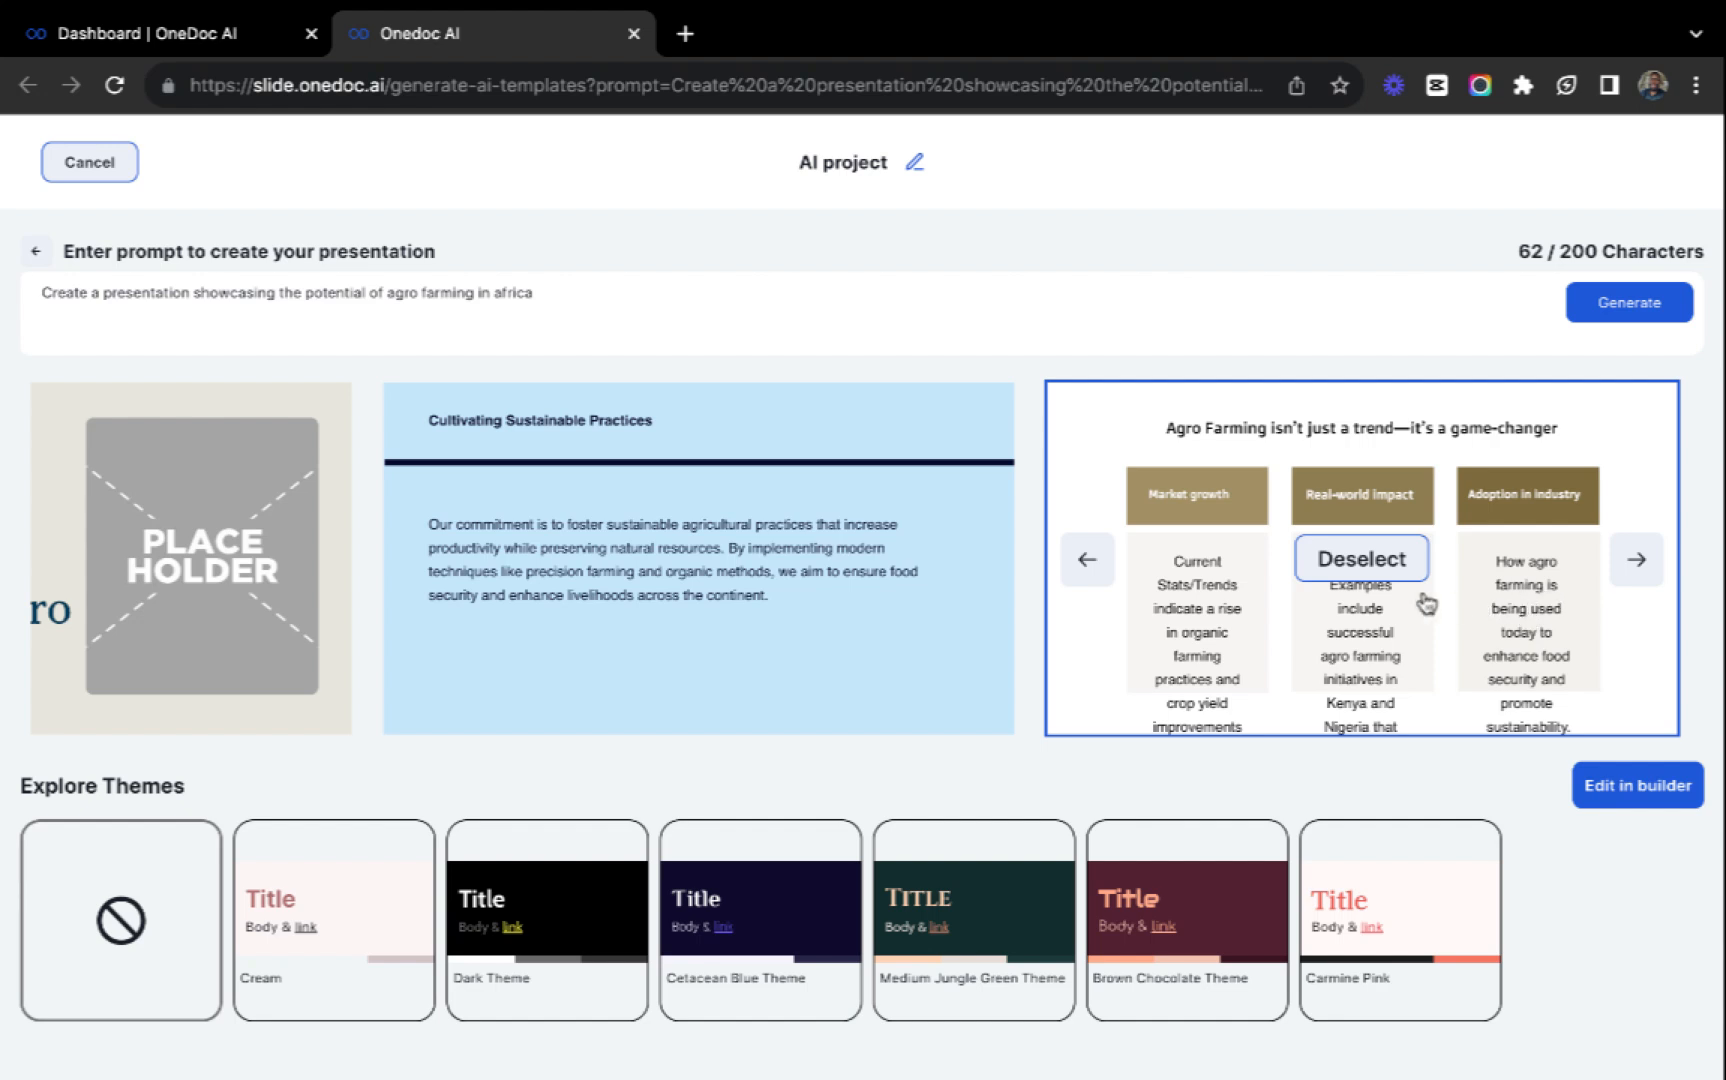
click(1592, 790)
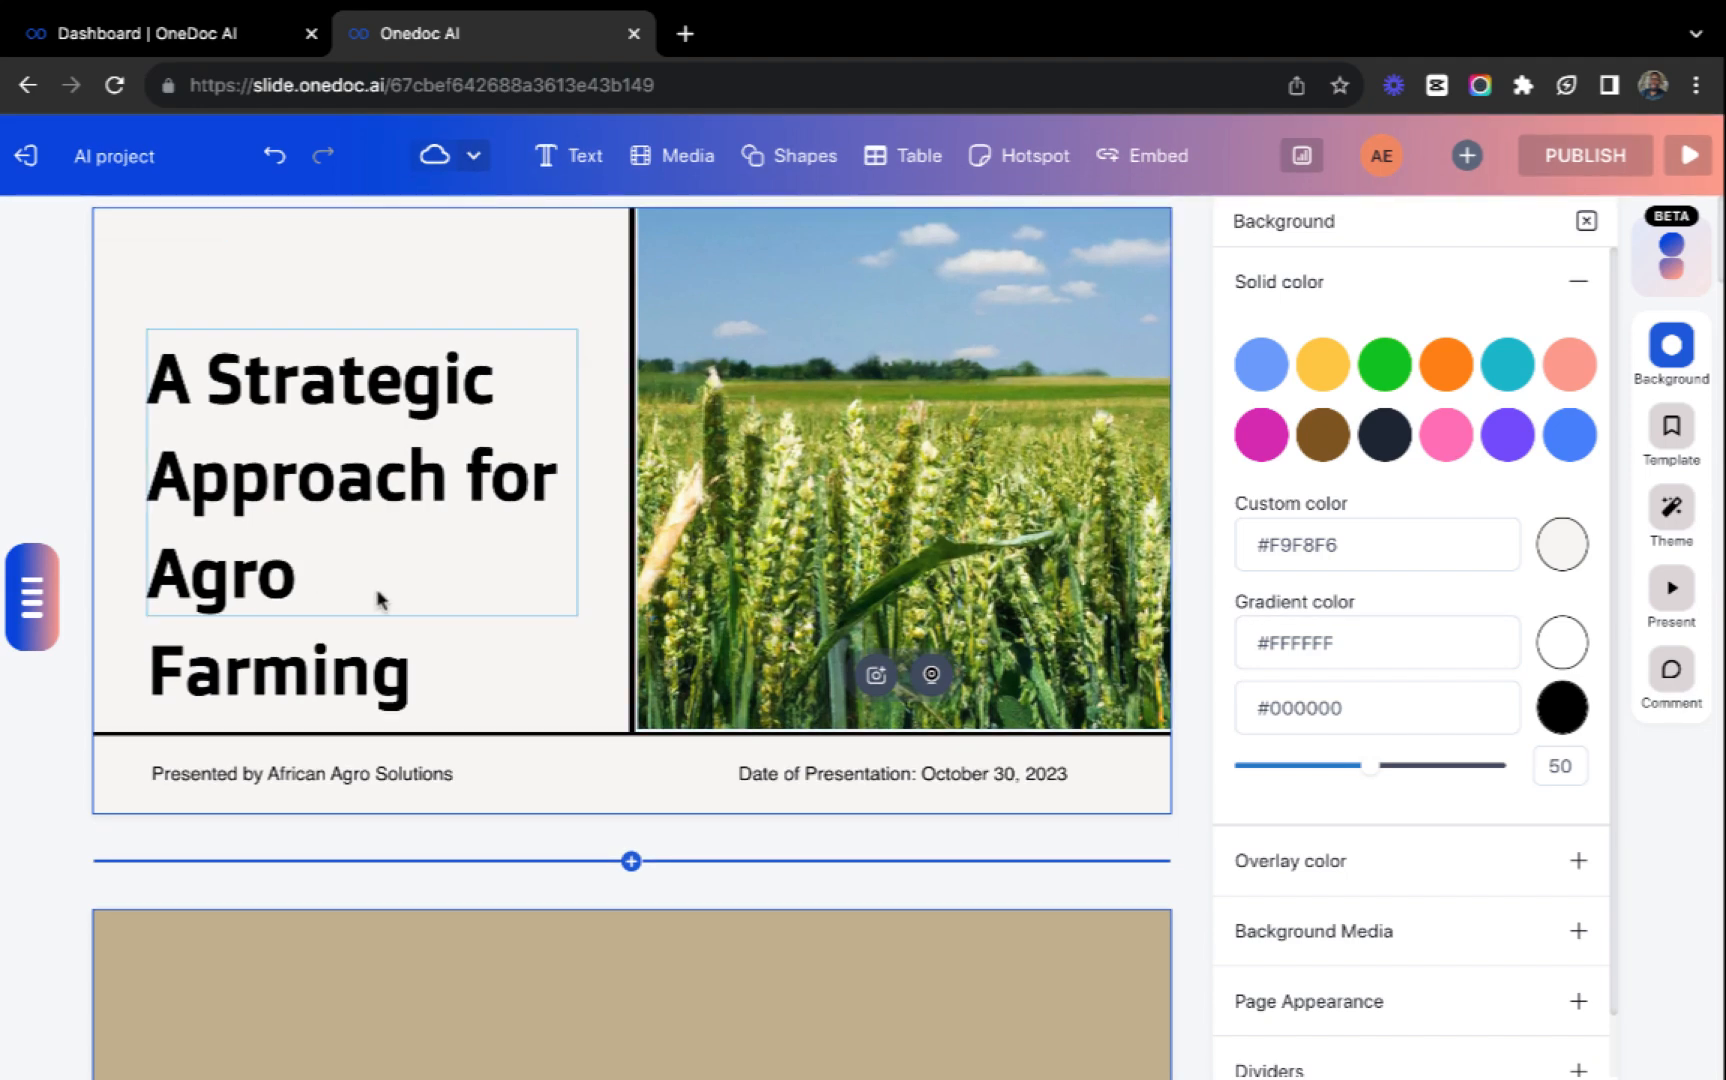
Widen the "Empowering Africa through Sustainable Agriculture" text box on the second slide to one line and position it at X 162 above the heading.
scroll(500, 964, down, 6)
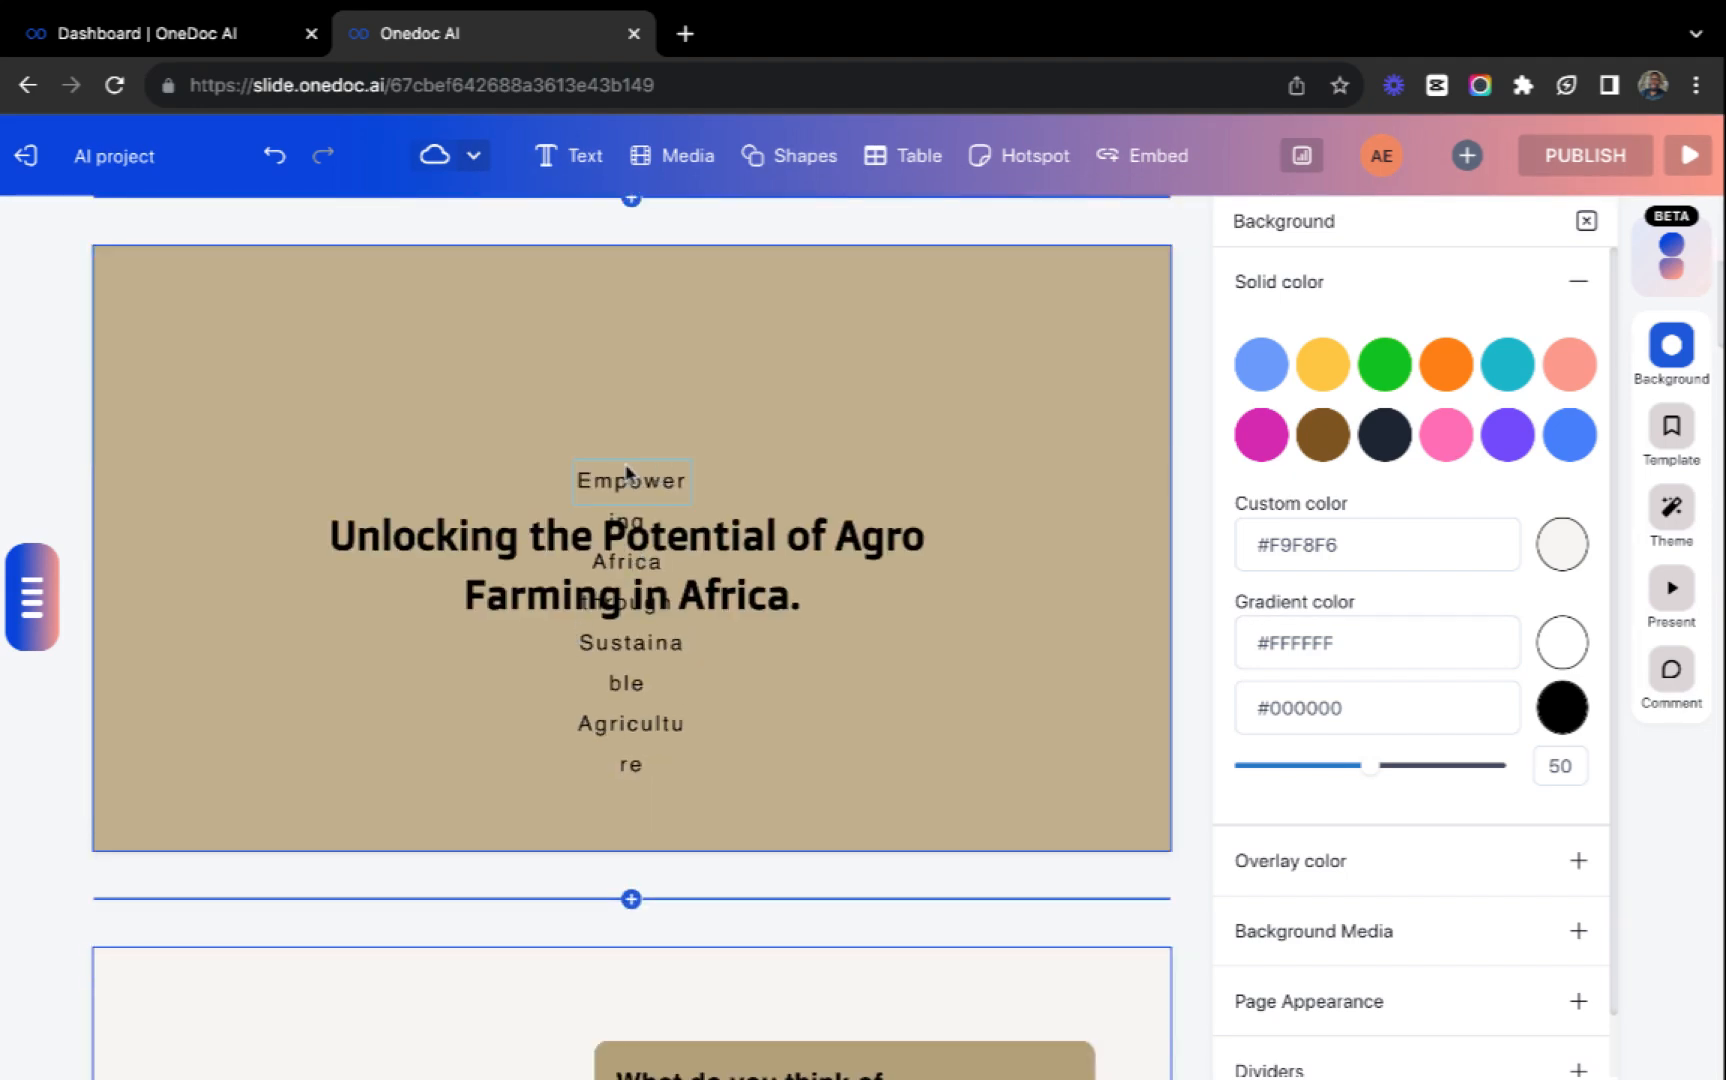
click(627, 472)
drag(691, 482, 1196, 478)
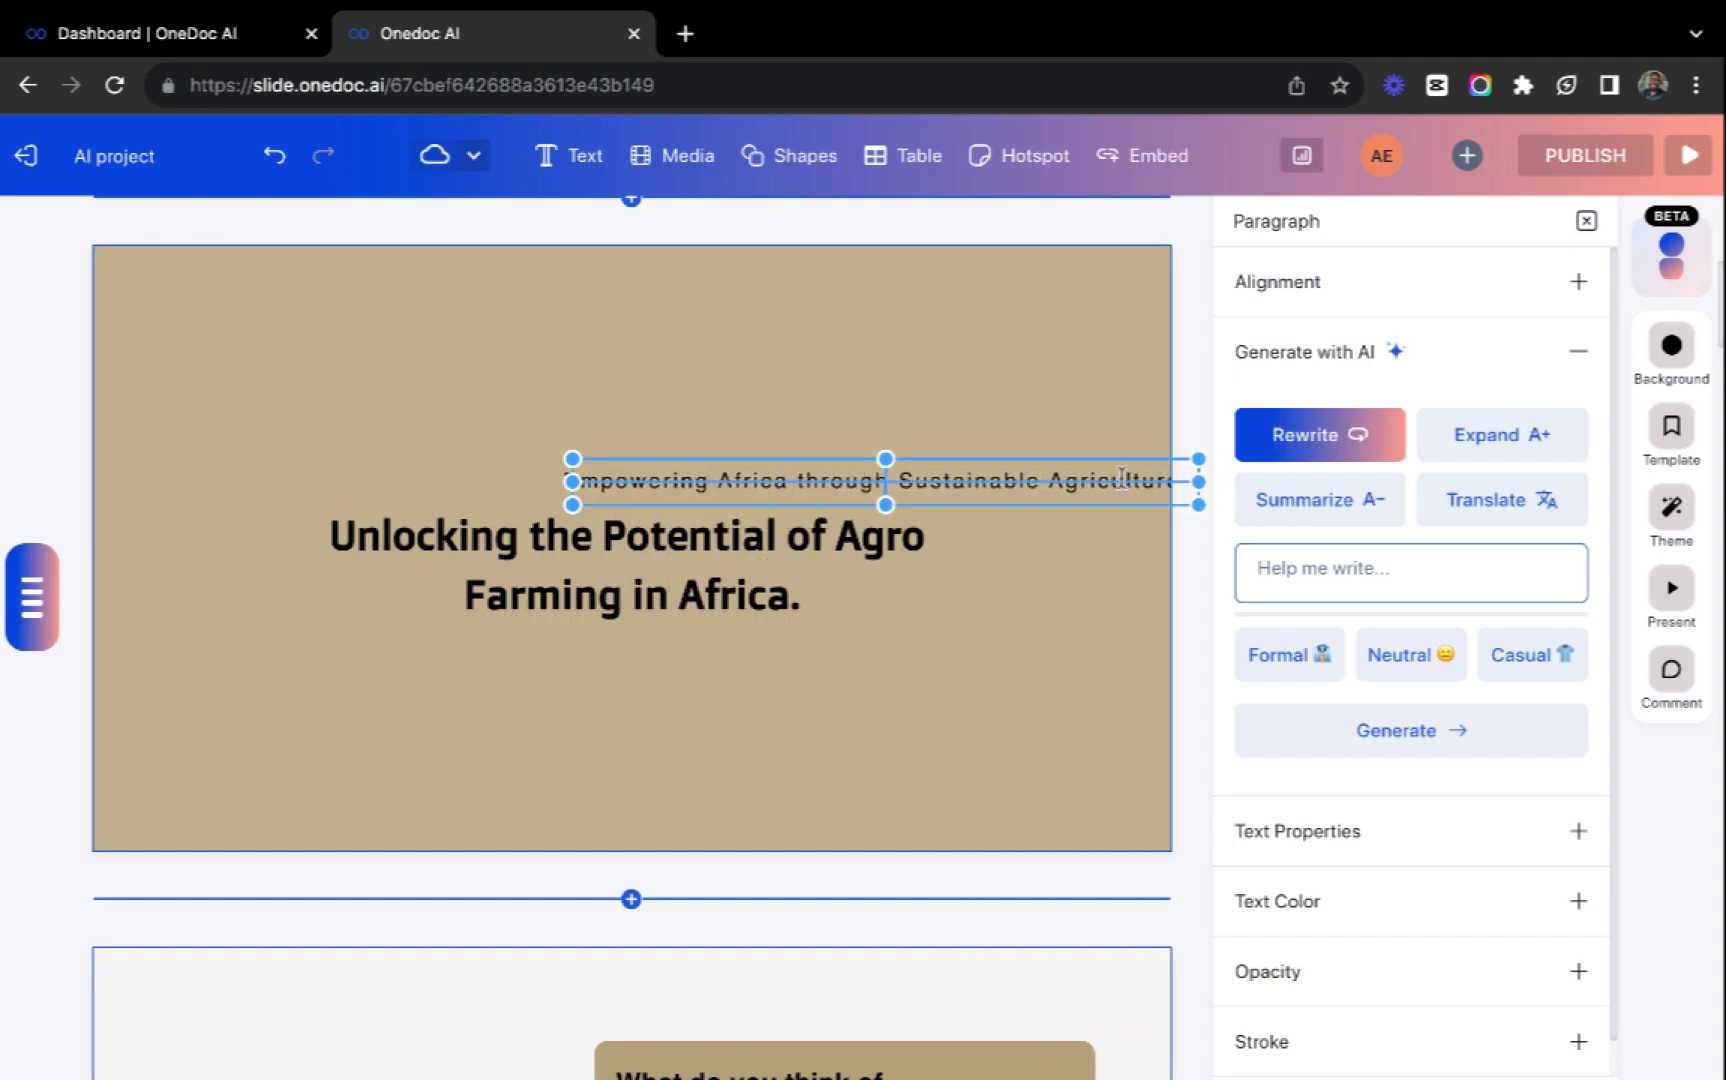
click(1325, 278)
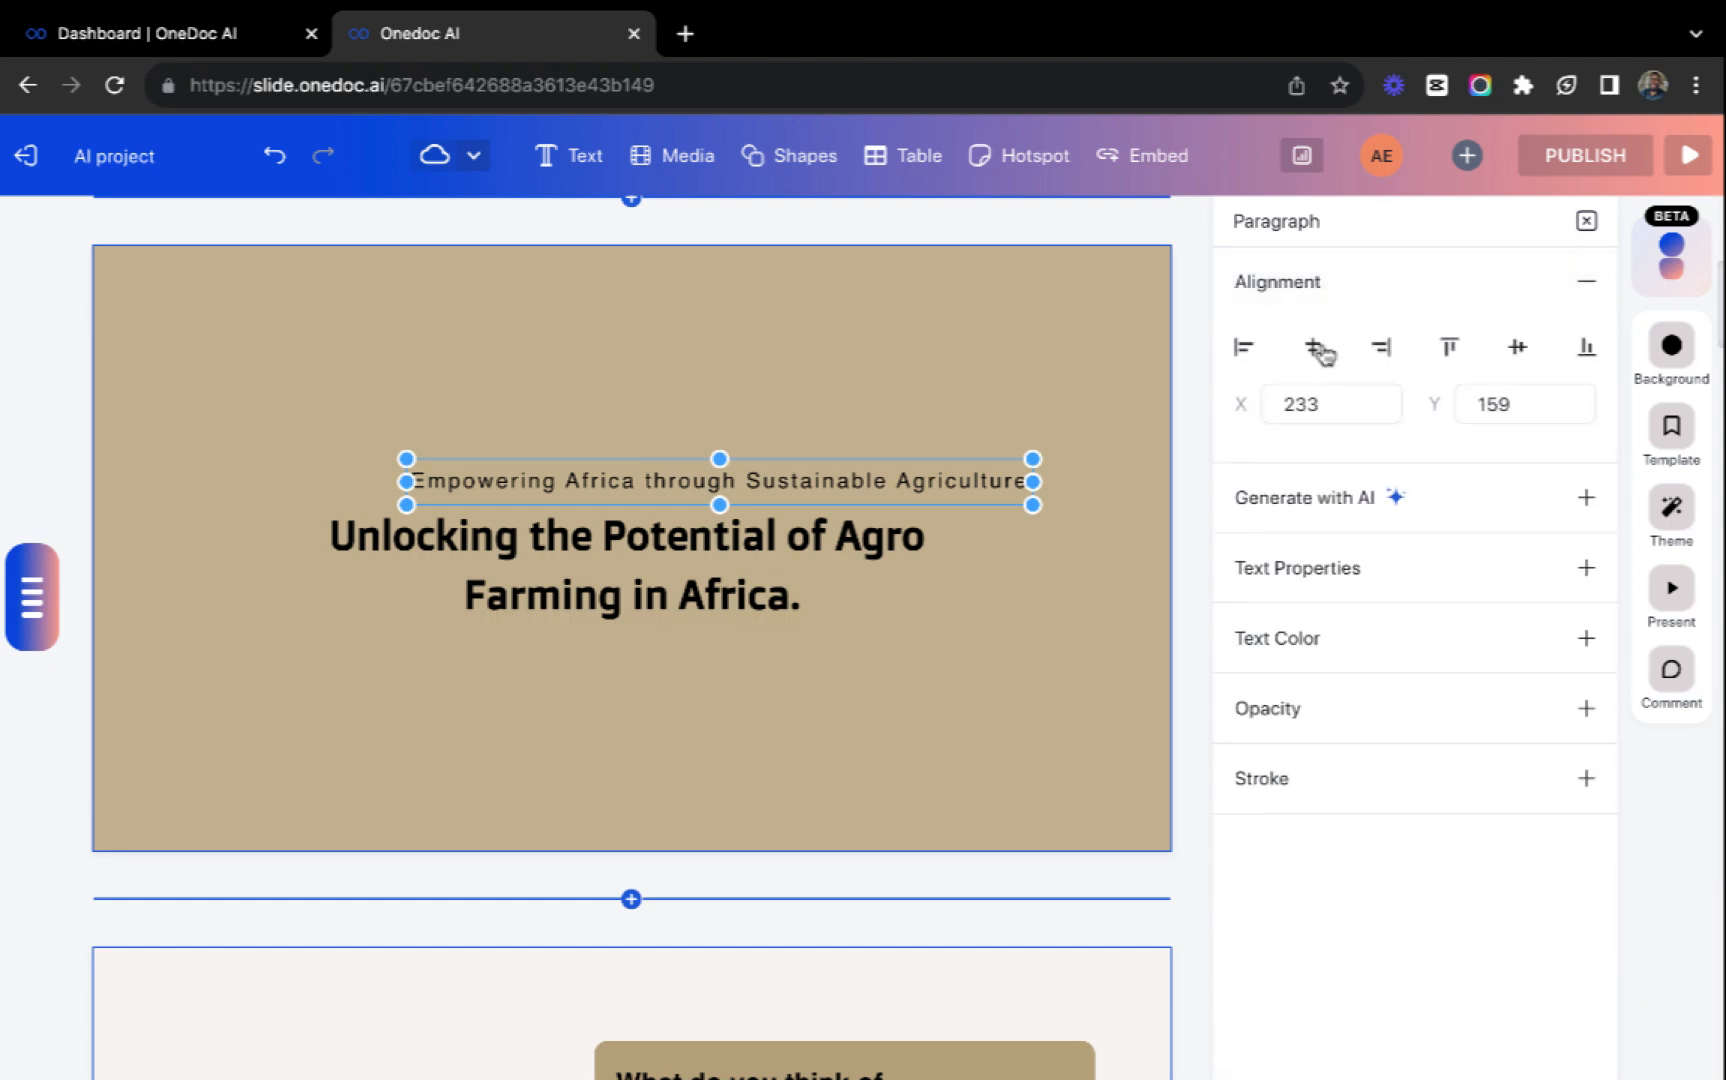
click(1245, 350)
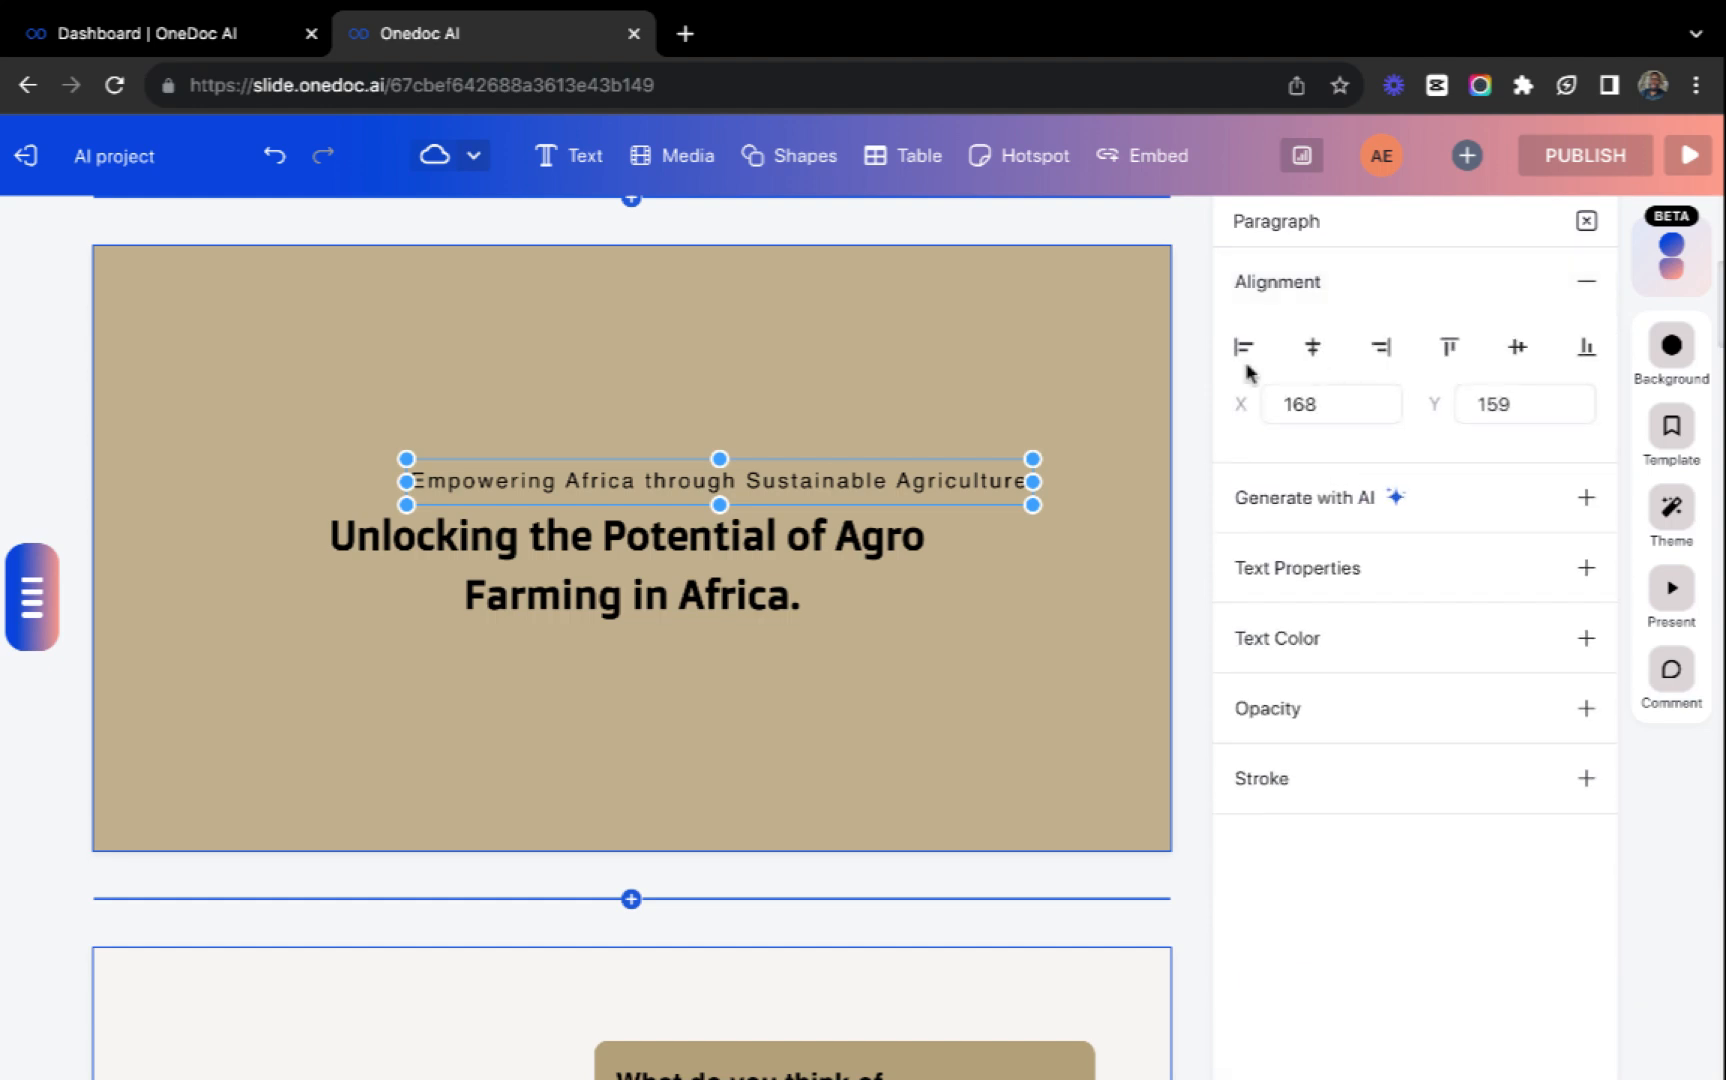
Widen the "Unlocking the Potential of Agro Farming in Africa." heading box and shift it slightly left.
click(759, 553)
drag(953, 557, 1028, 557)
drag(789, 551, 771, 552)
Set the Market growth description on the "Agro Farming isn't just a trend" slide to font size 14 and adjust its text box width.
scroll(744, 709, down, 10)
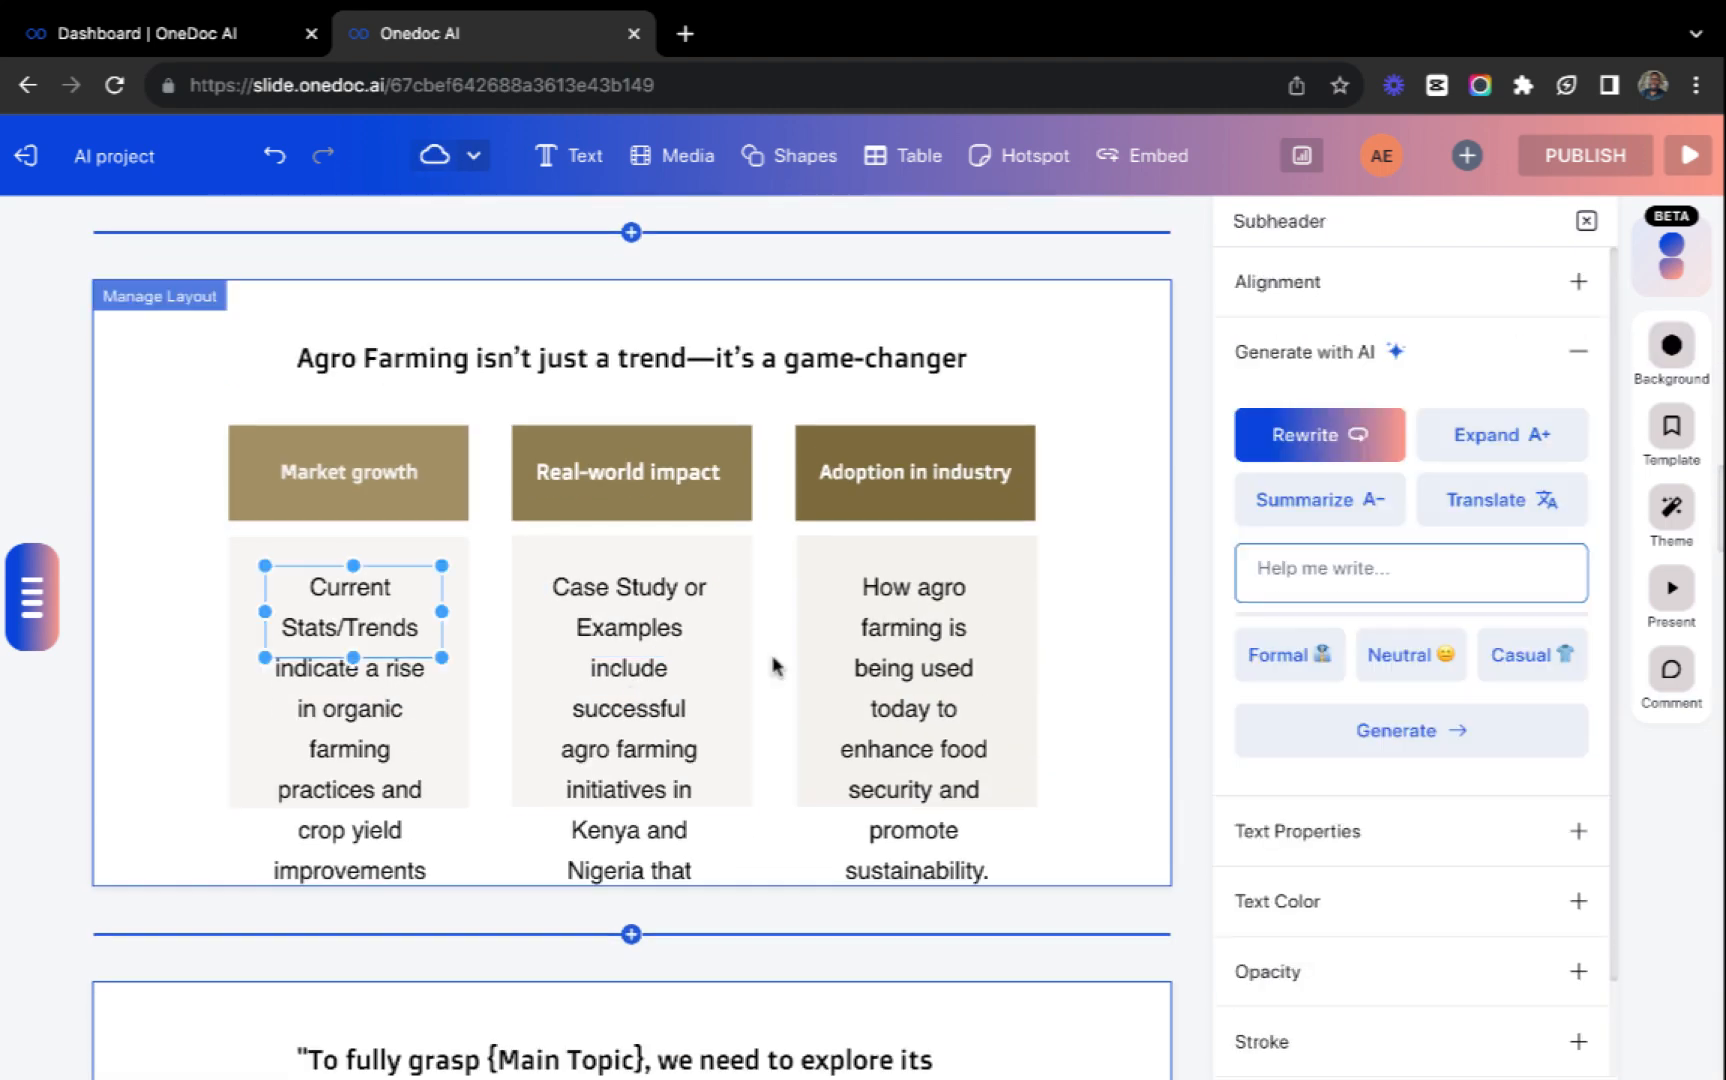
click(1578, 831)
click(1431, 500)
key(Down)
key(Down)
key(Down)
key(Down)
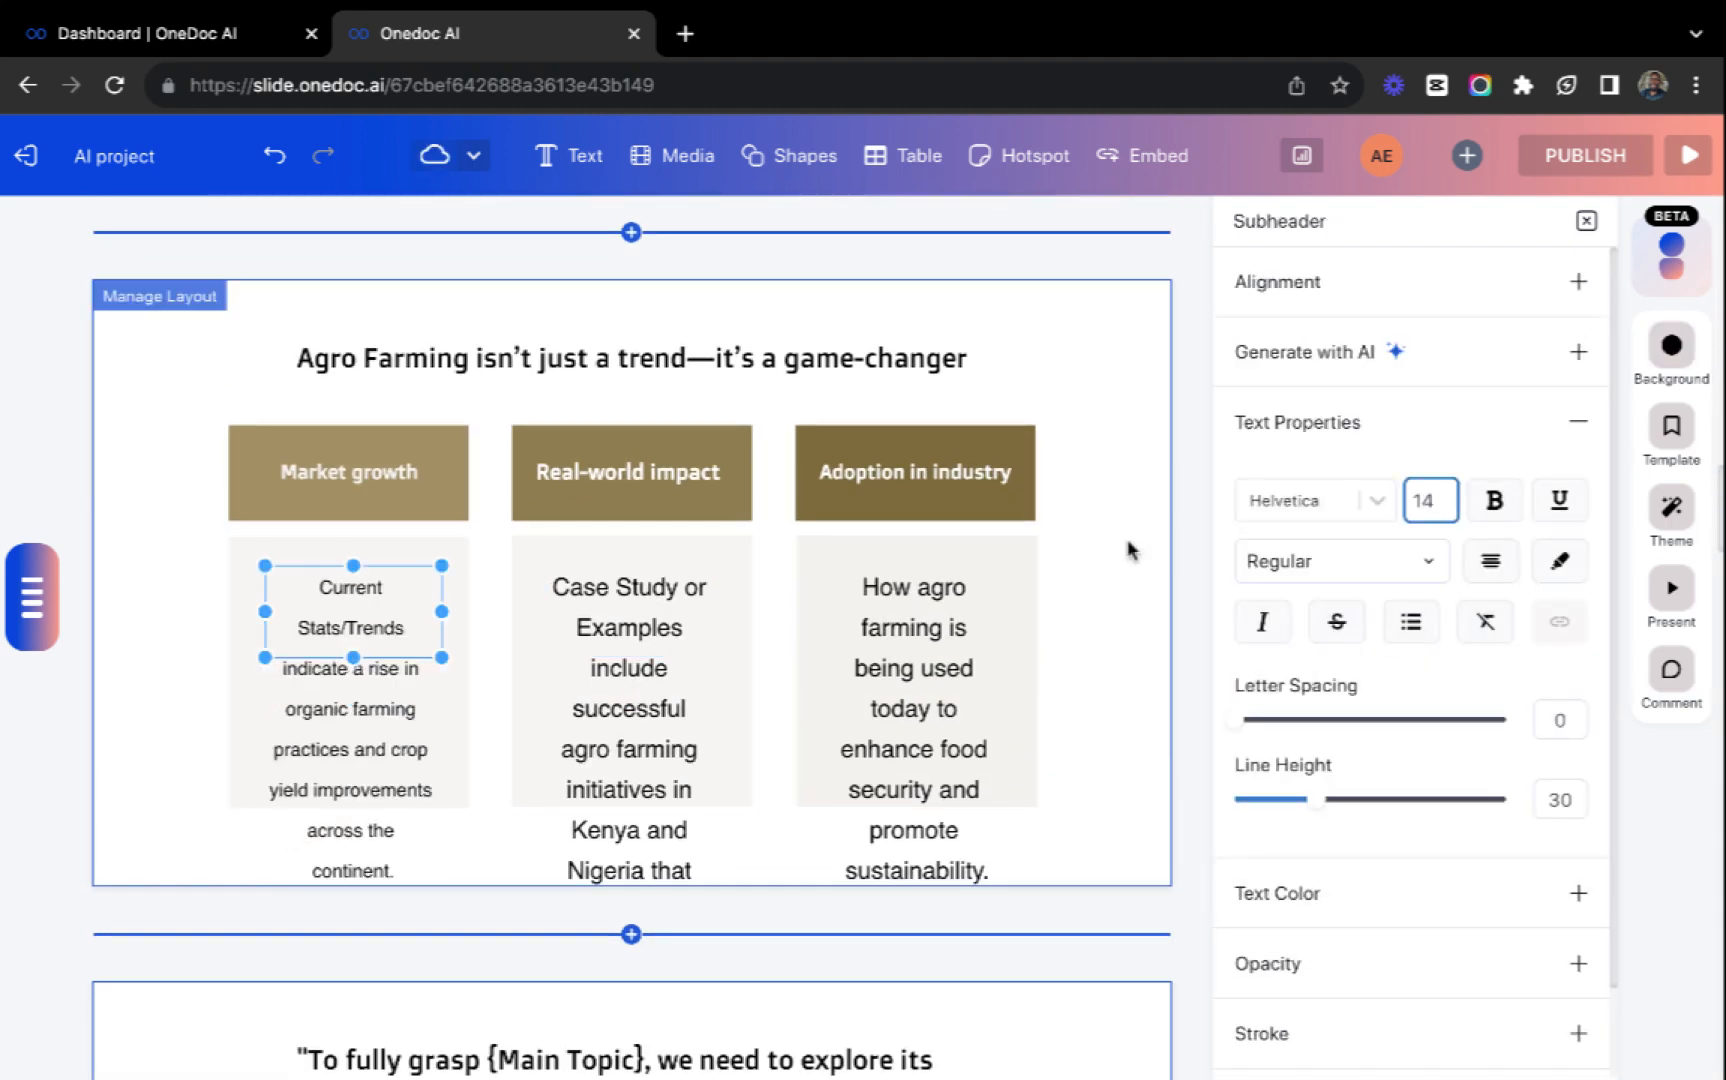
drag(442, 611, 392, 612)
Set the description under Real-world impact to font size 14 and widen its text box.
click(630, 627)
click(1434, 488)
key(Down)
key(Down)
key(Down)
key(Down)
drag(721, 611, 813, 611)
Set the description under Adoption in industry to font size 14.
click(914, 620)
click(1431, 497)
key(Down)
key(Down)
key(Down)
key(Down)
scroll(810, 709, down, 4)
scroll(810, 709, down, 15)
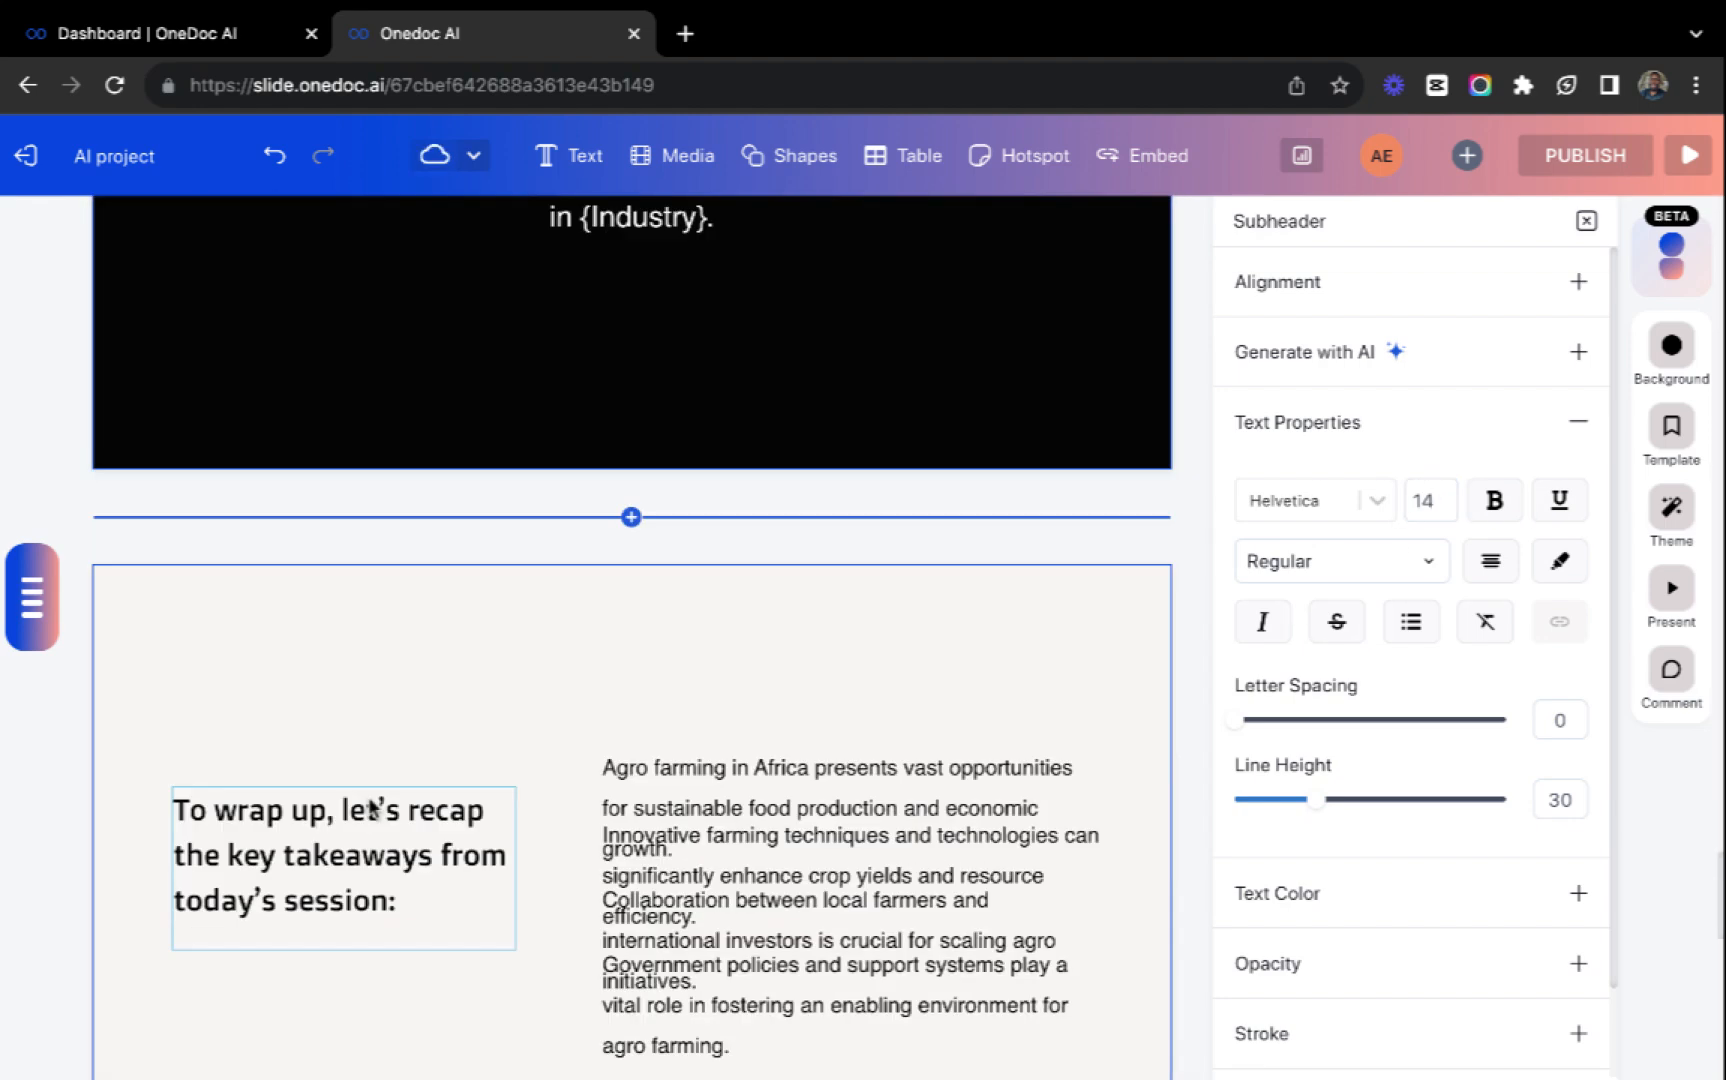
Reposition the four takeaway paragraphs vertically on the "To wrap up, let's recap" slide so that none of them overlap.
scroll(374, 810, down, 3)
drag(728, 438, 728, 371)
drag(774, 667, 774, 712)
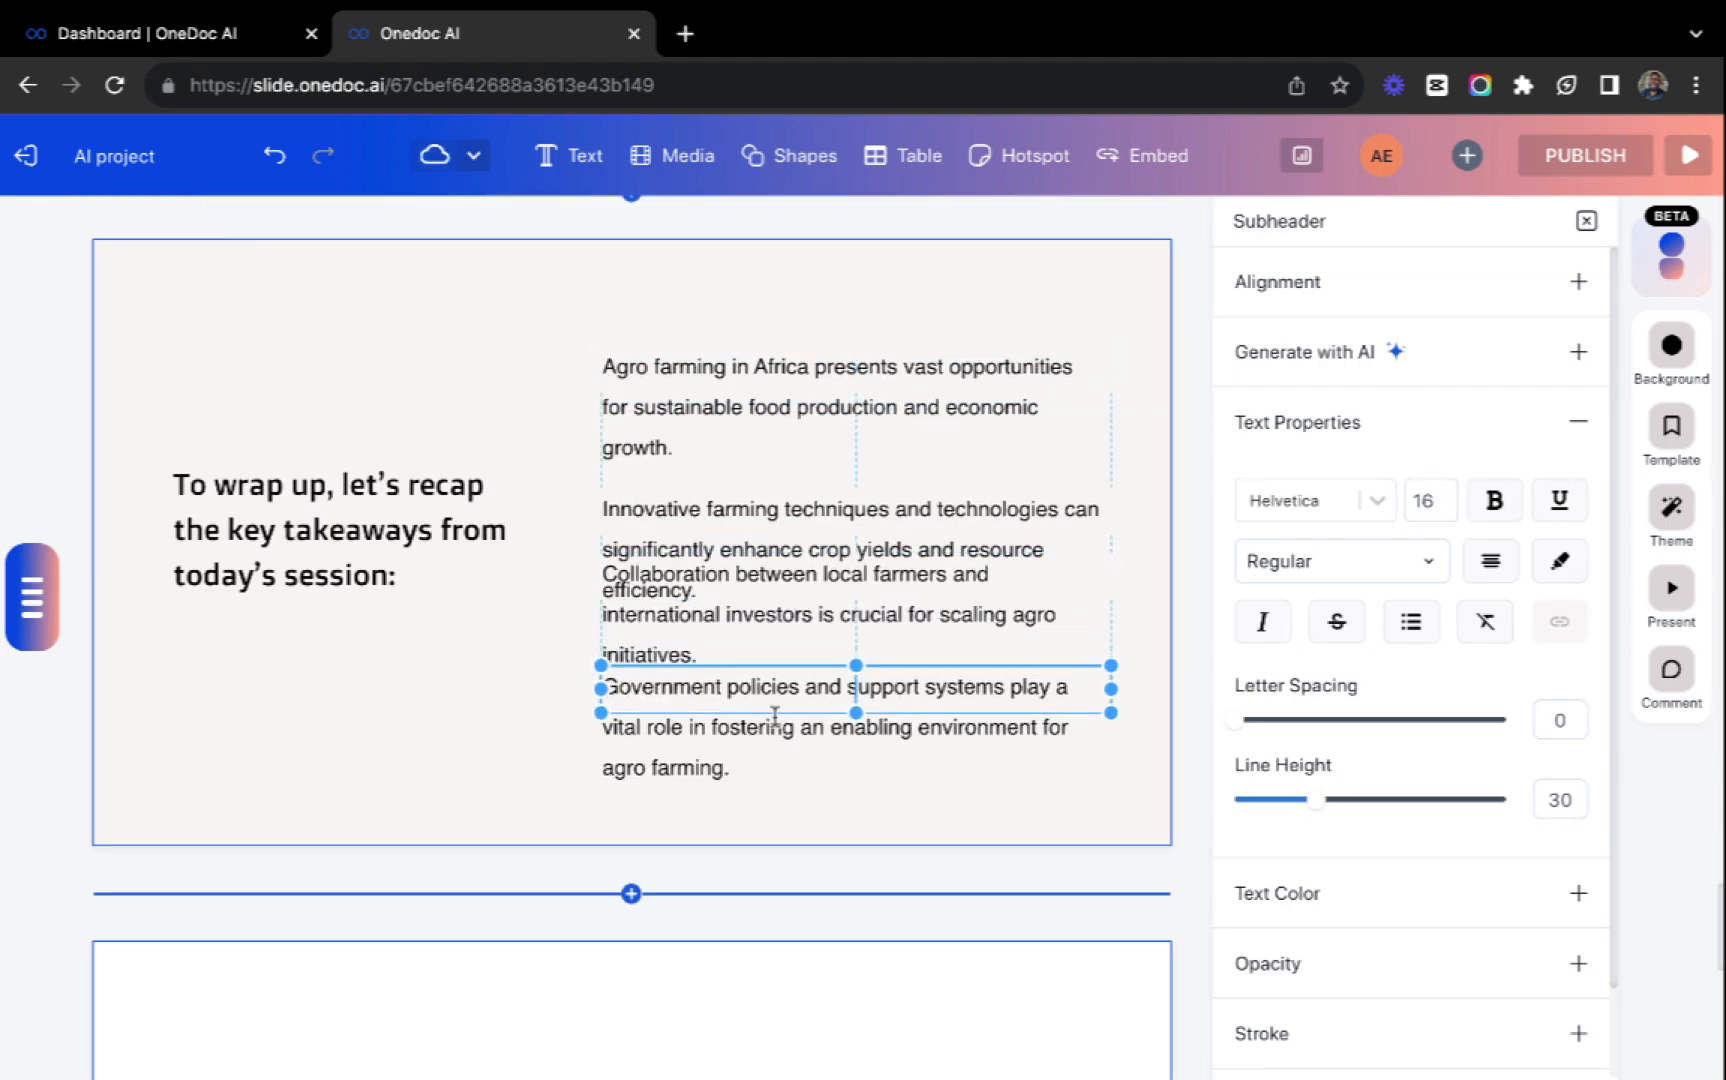
drag(771, 514, 771, 488)
drag(771, 416, 771, 377)
drag(770, 488, 768, 465)
drag(766, 578, 765, 587)
drag(764, 711, 764, 713)
click(764, 620)
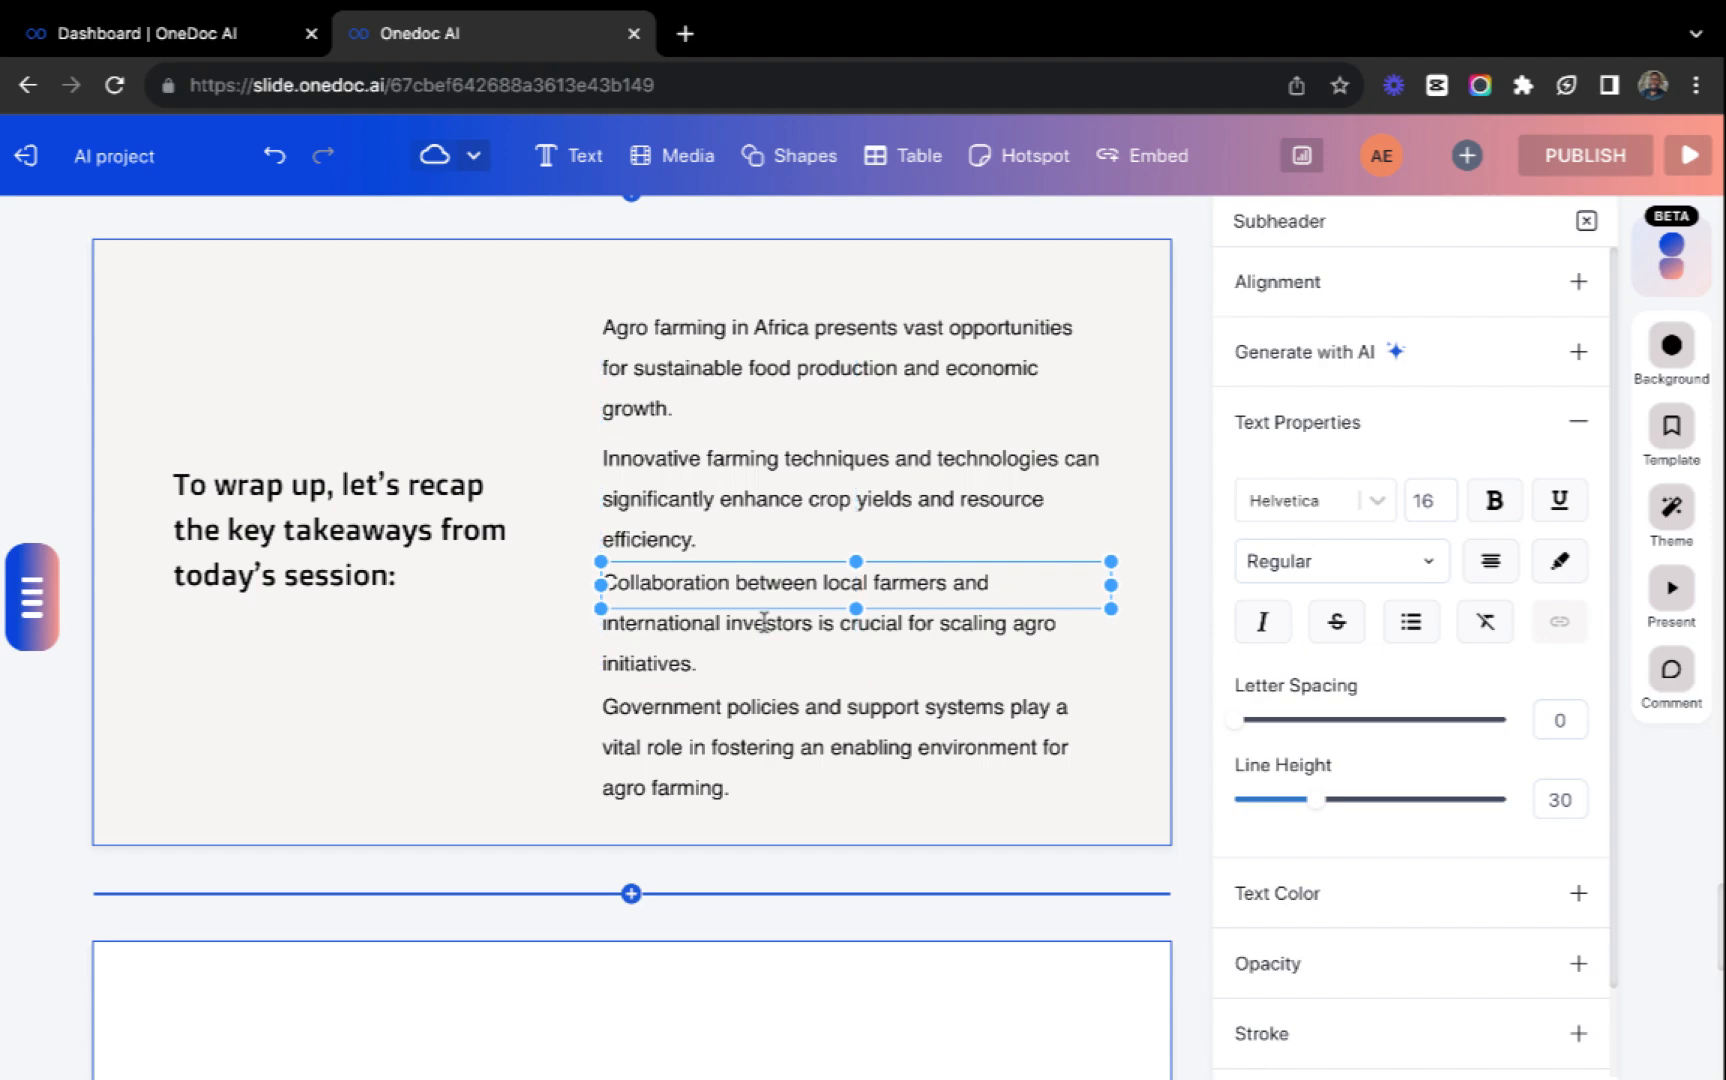
Widen the "A Strategic Approach for Agro Farming" title box on the cover slide up to the vertical divider beside the image.
scroll(736, 751, down, 10)
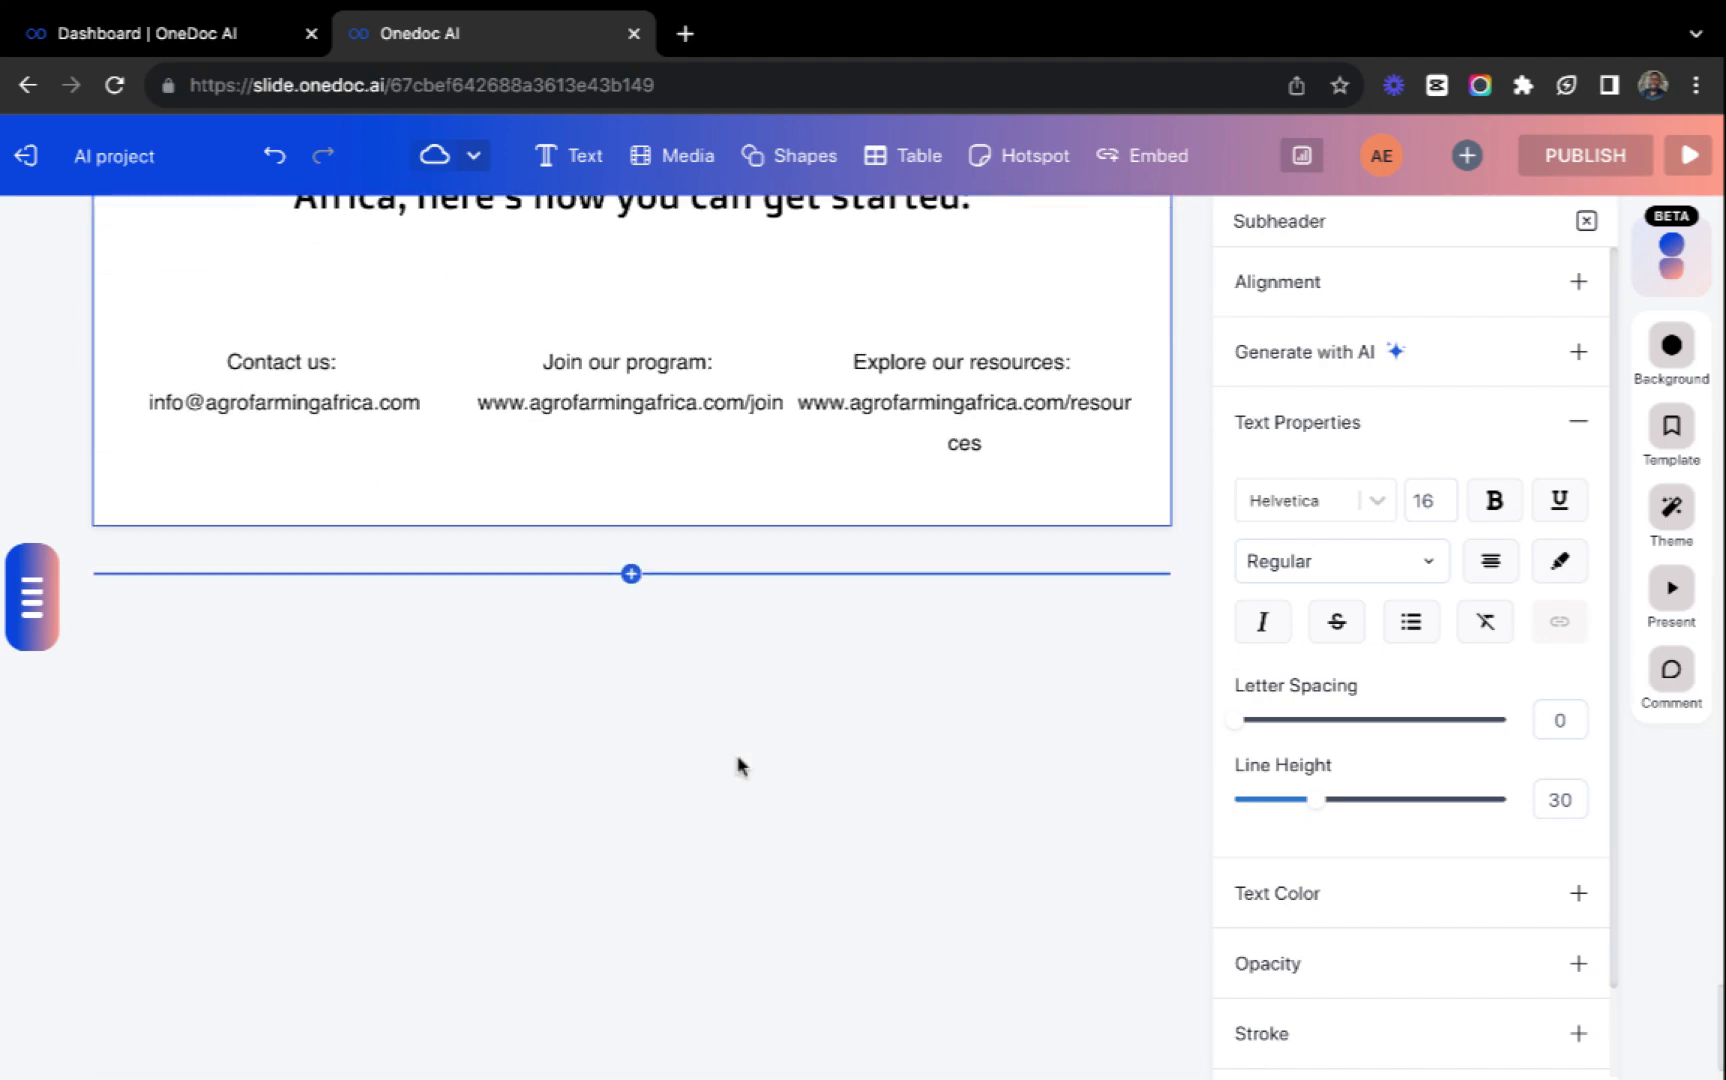
scroll(737, 766, up, 20)
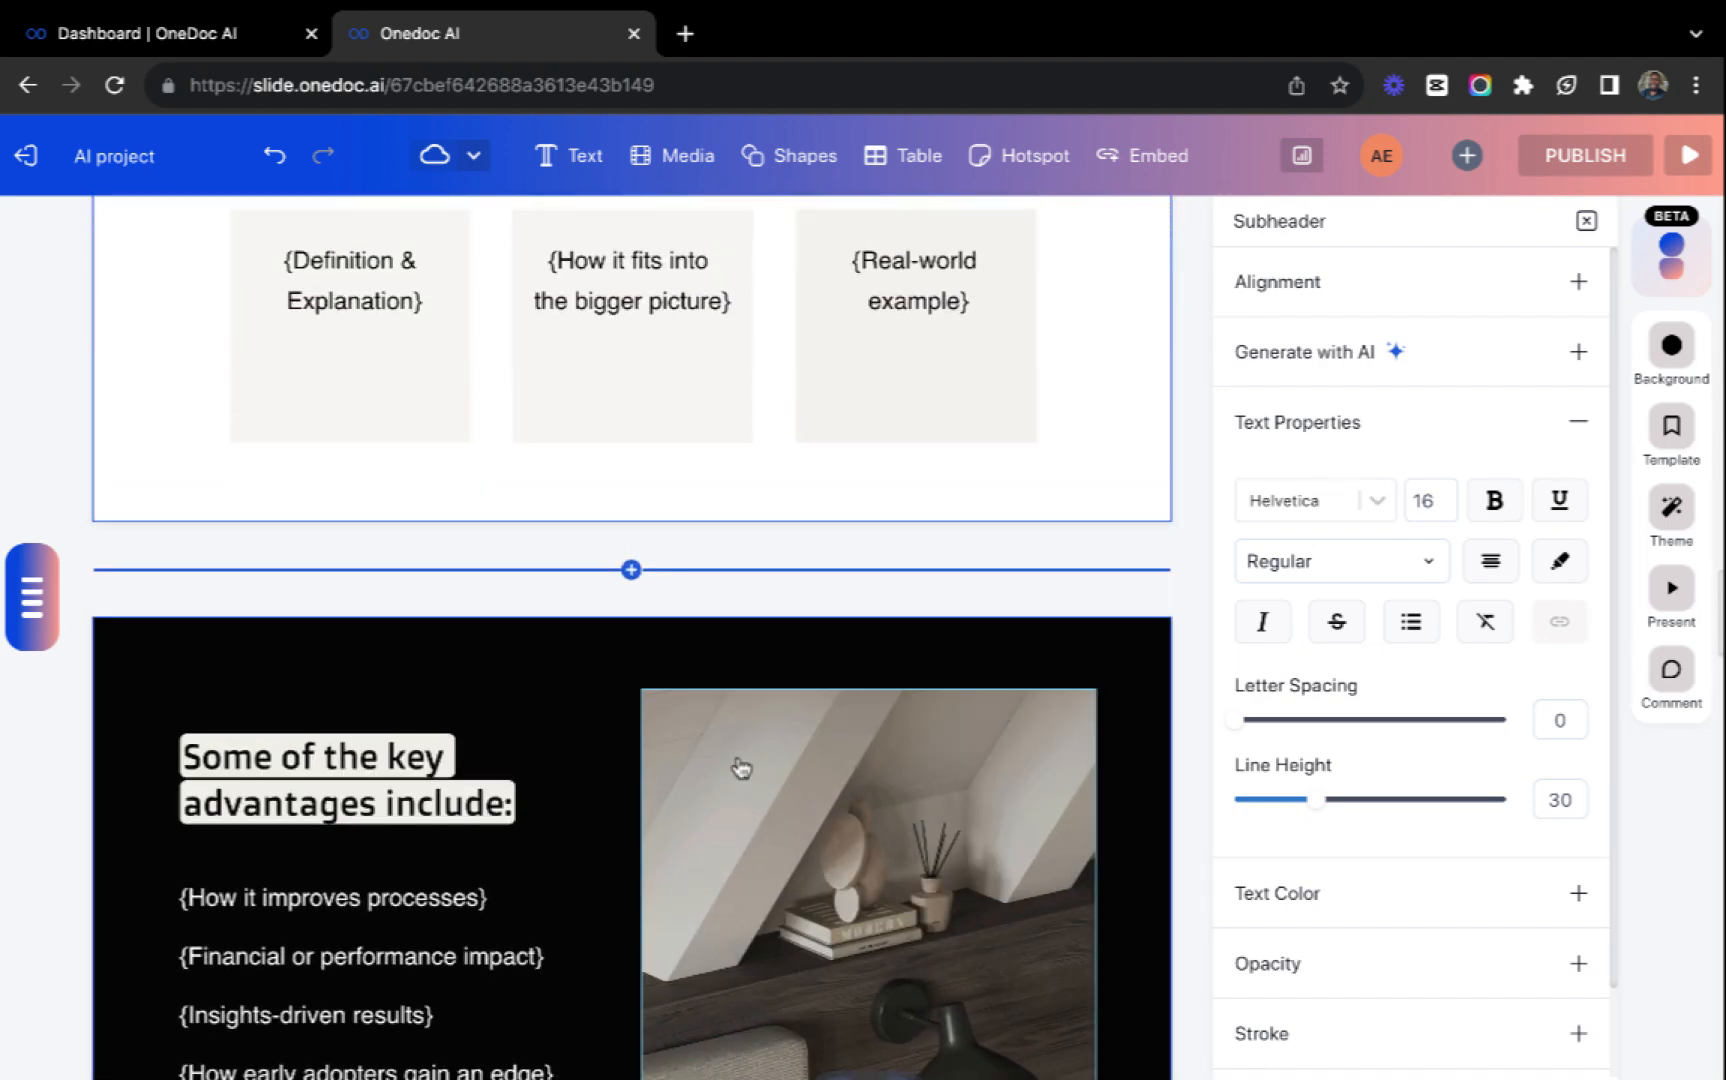
scroll(682, 566, up, 15)
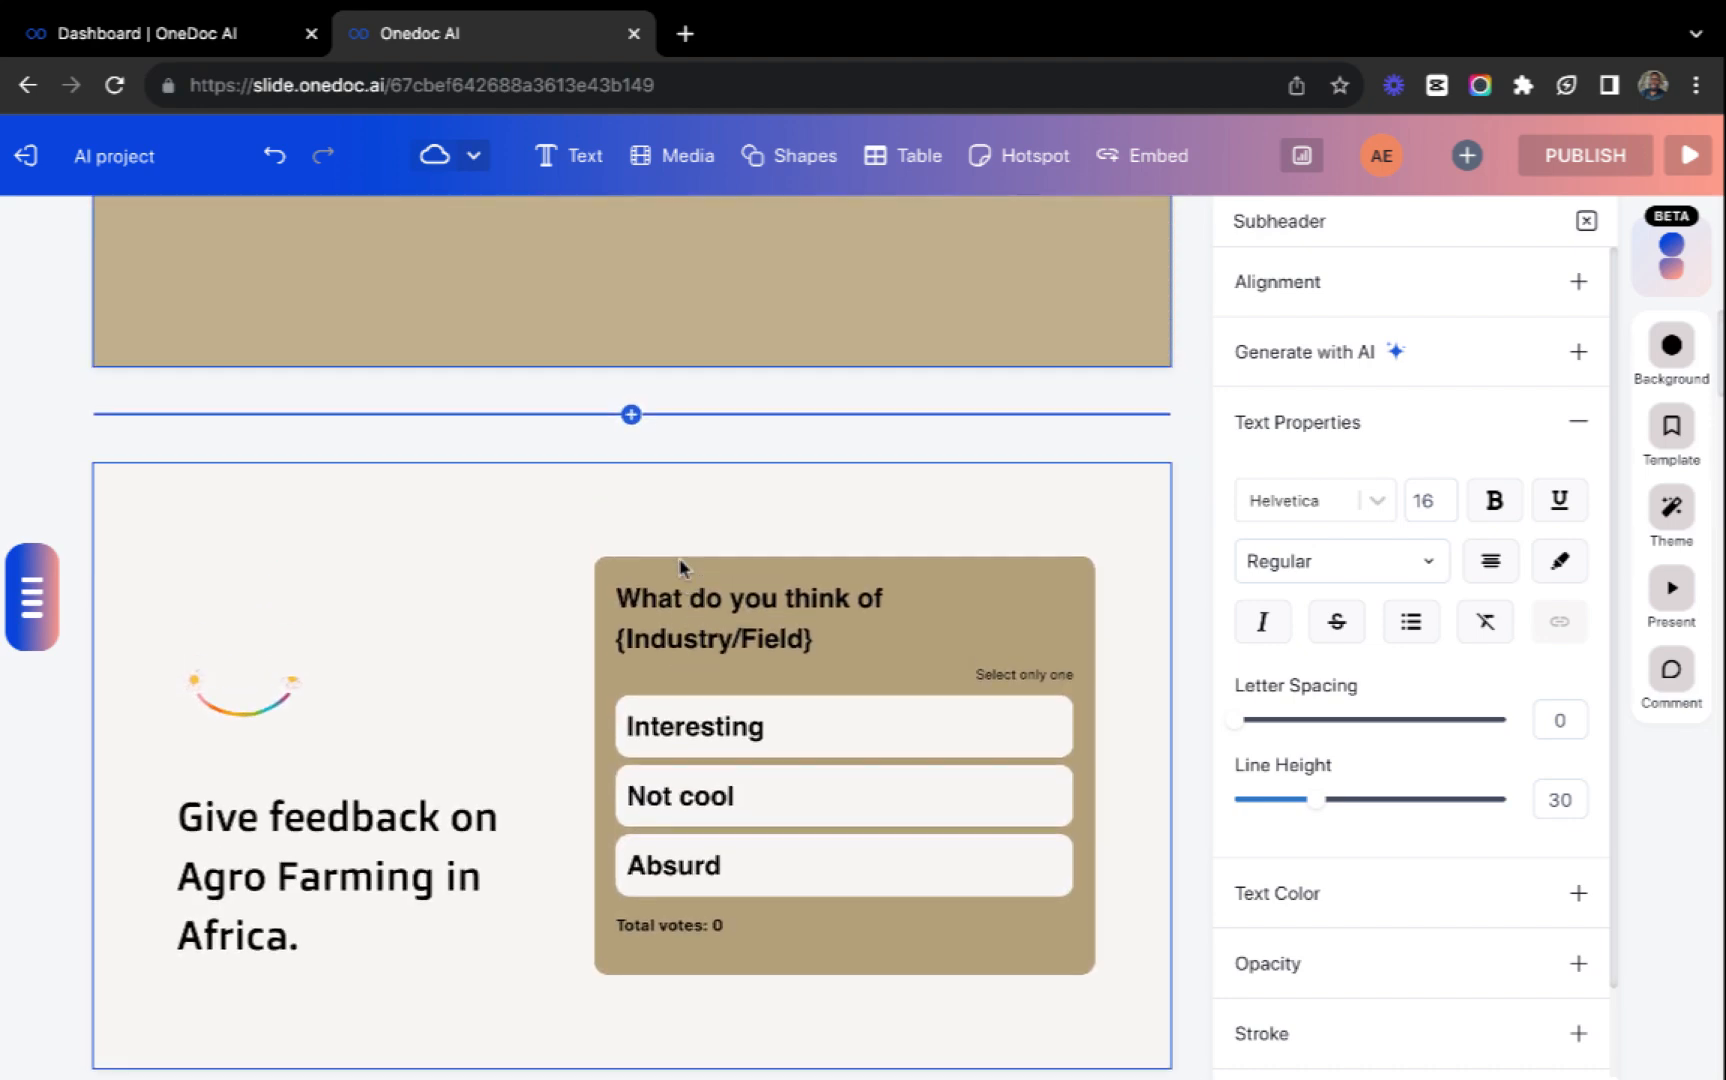
scroll(679, 567, up, 11)
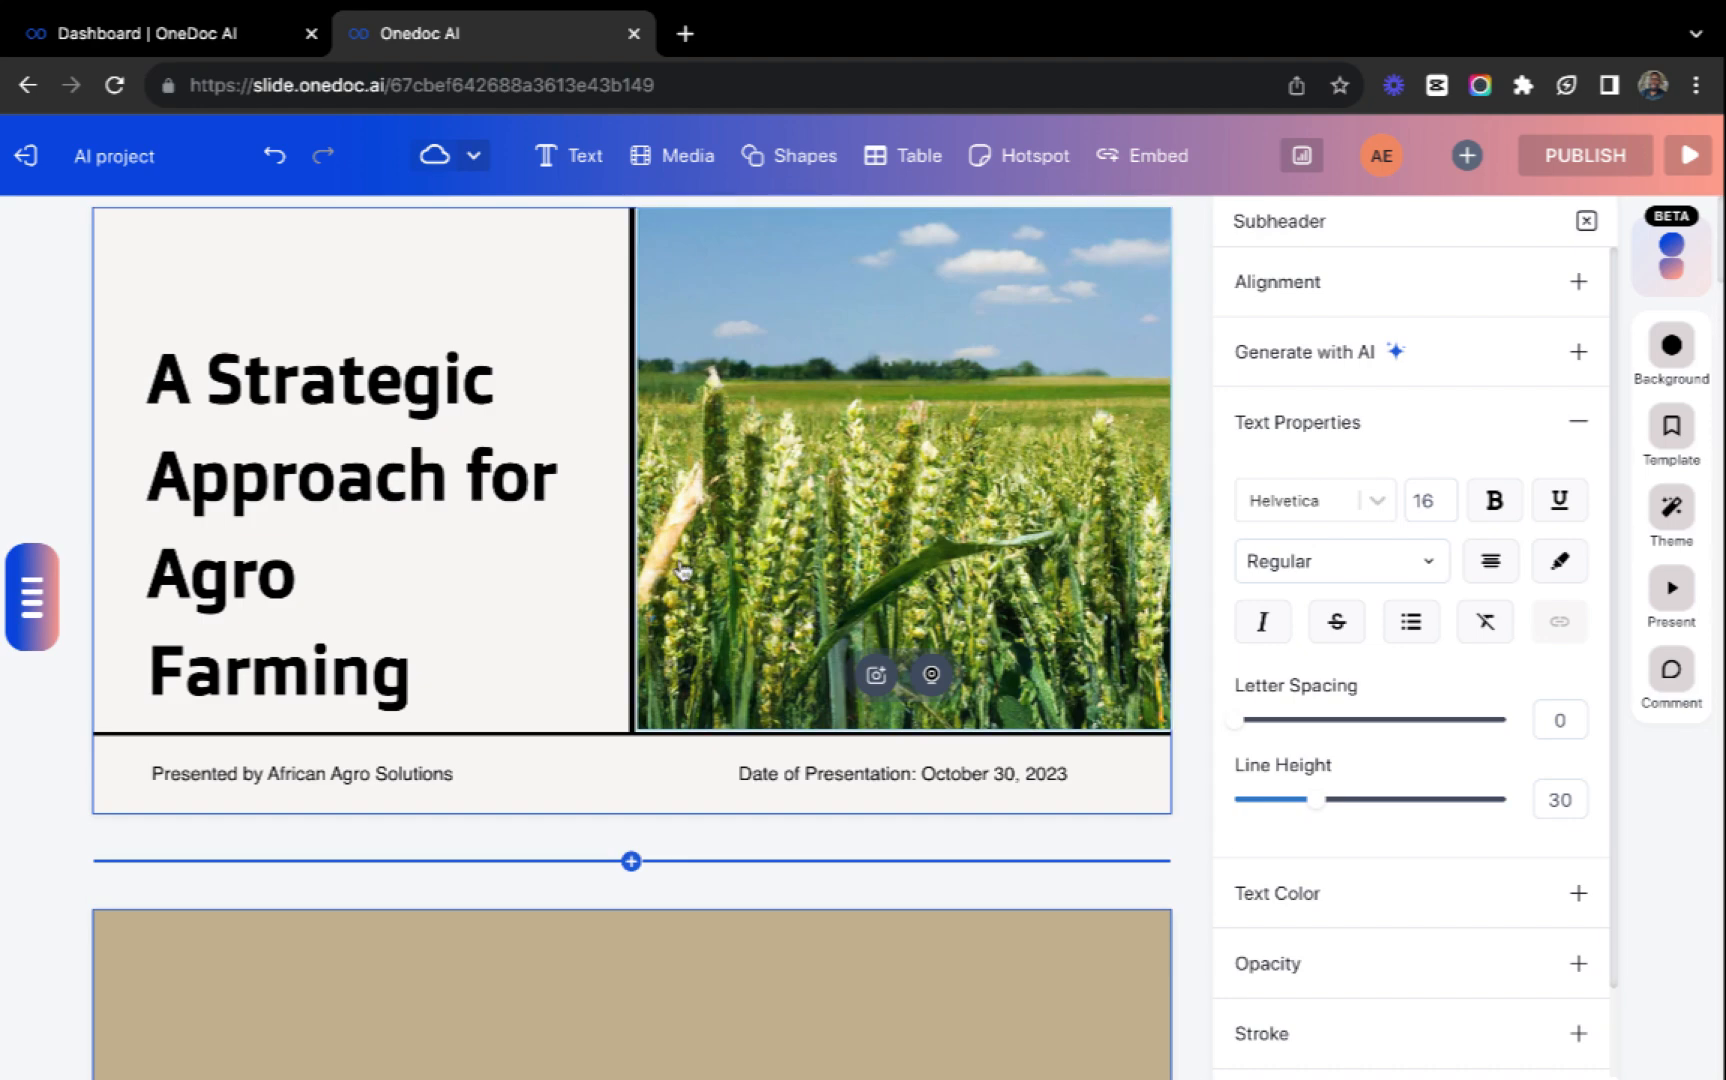
click(477, 485)
drag(578, 471, 616, 468)
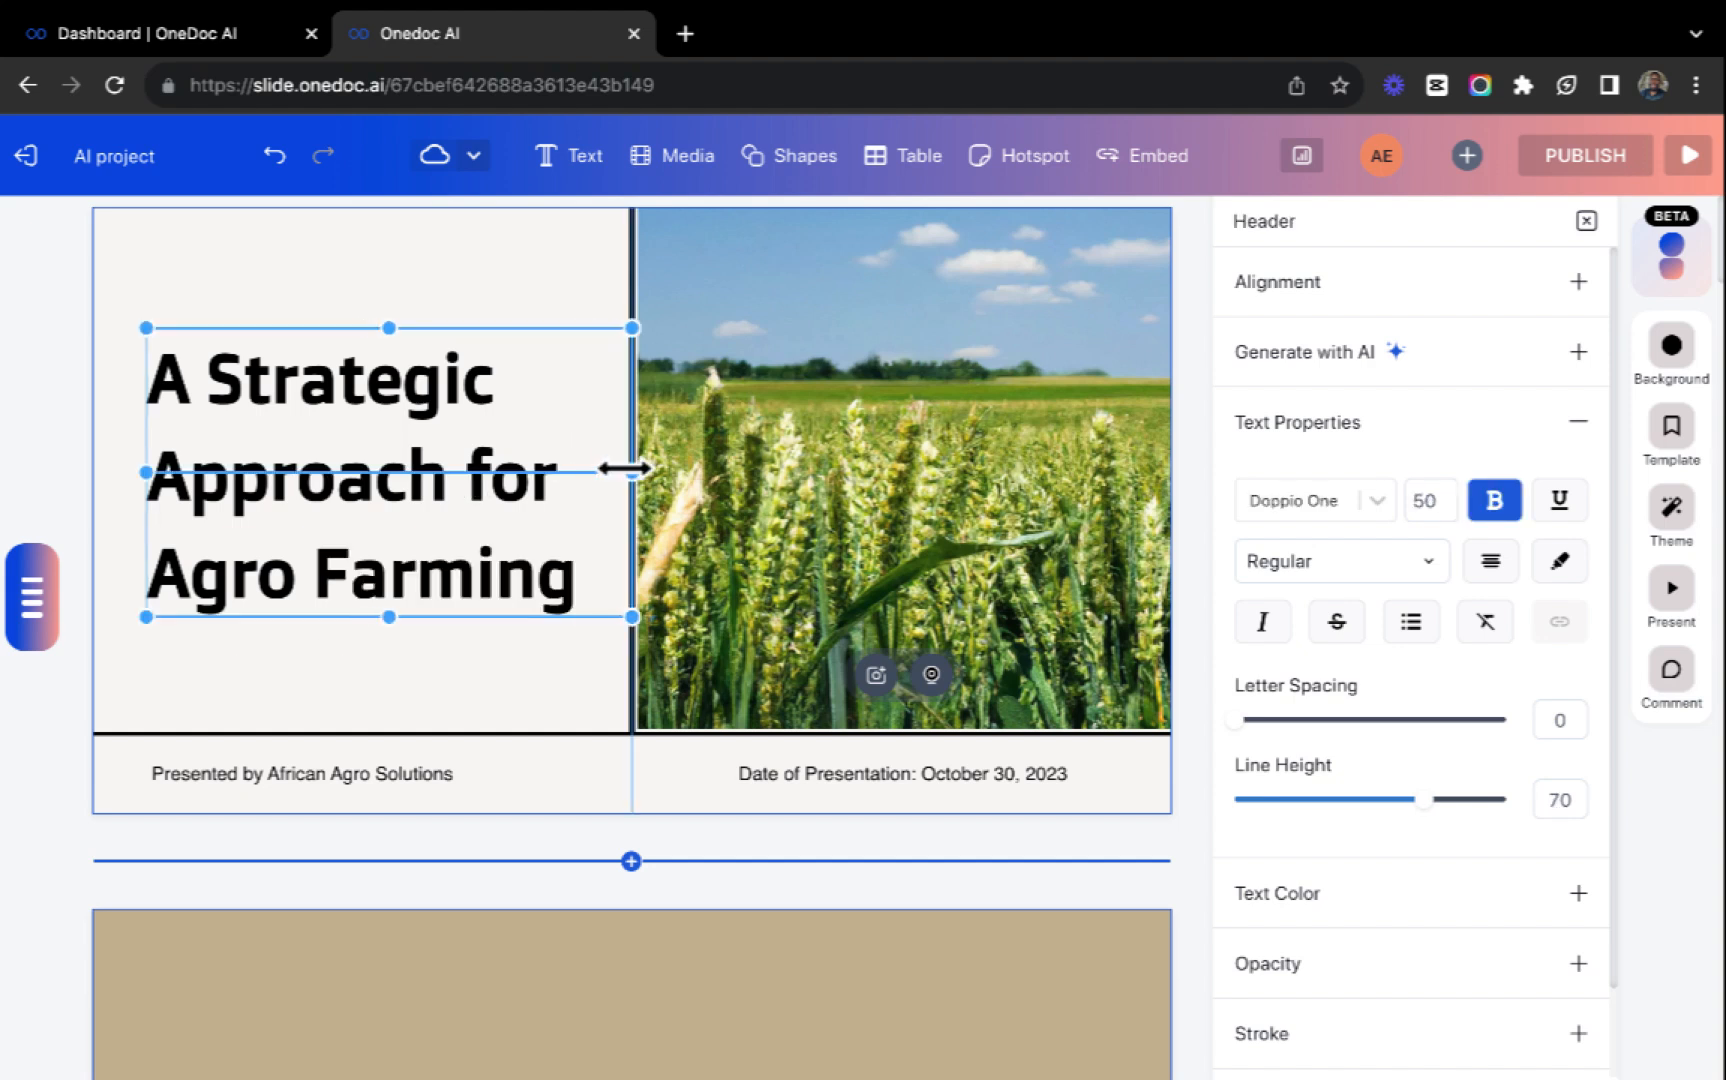
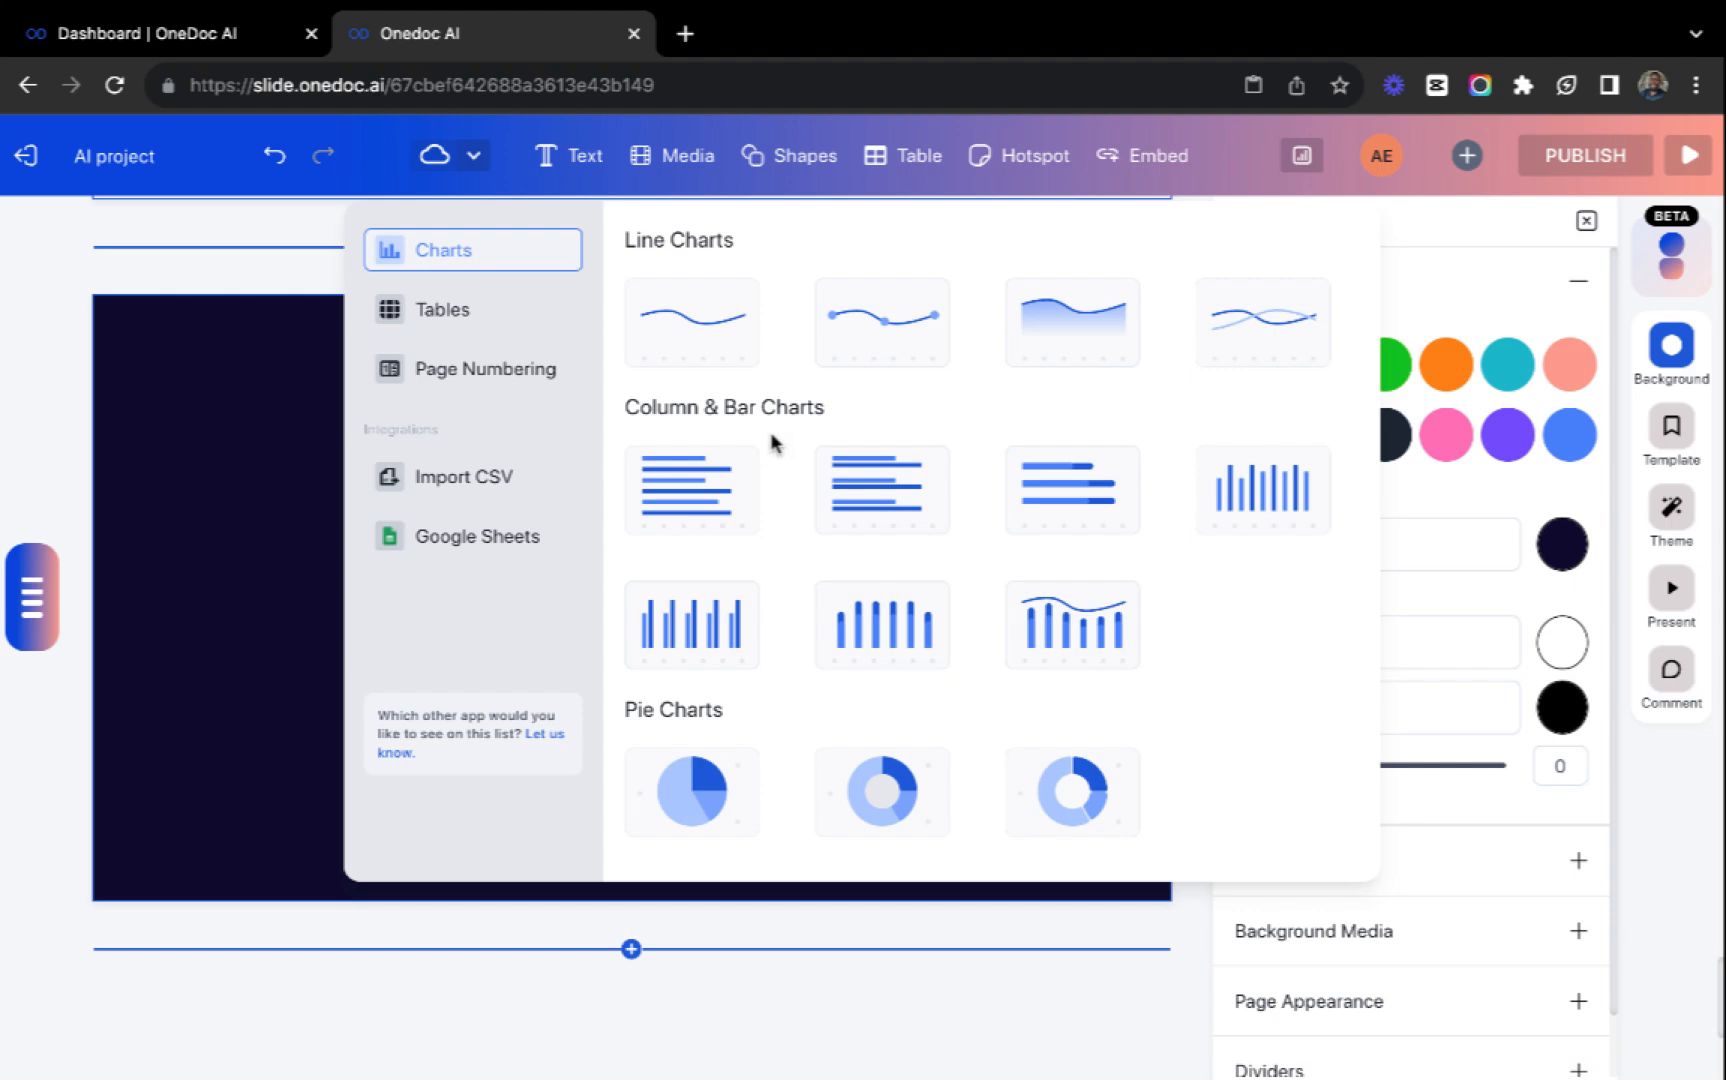
Insert a basic line chart on the empty dark slide and set its text color to #f4f0f0.
click(706, 280)
drag(467, 548, 604, 580)
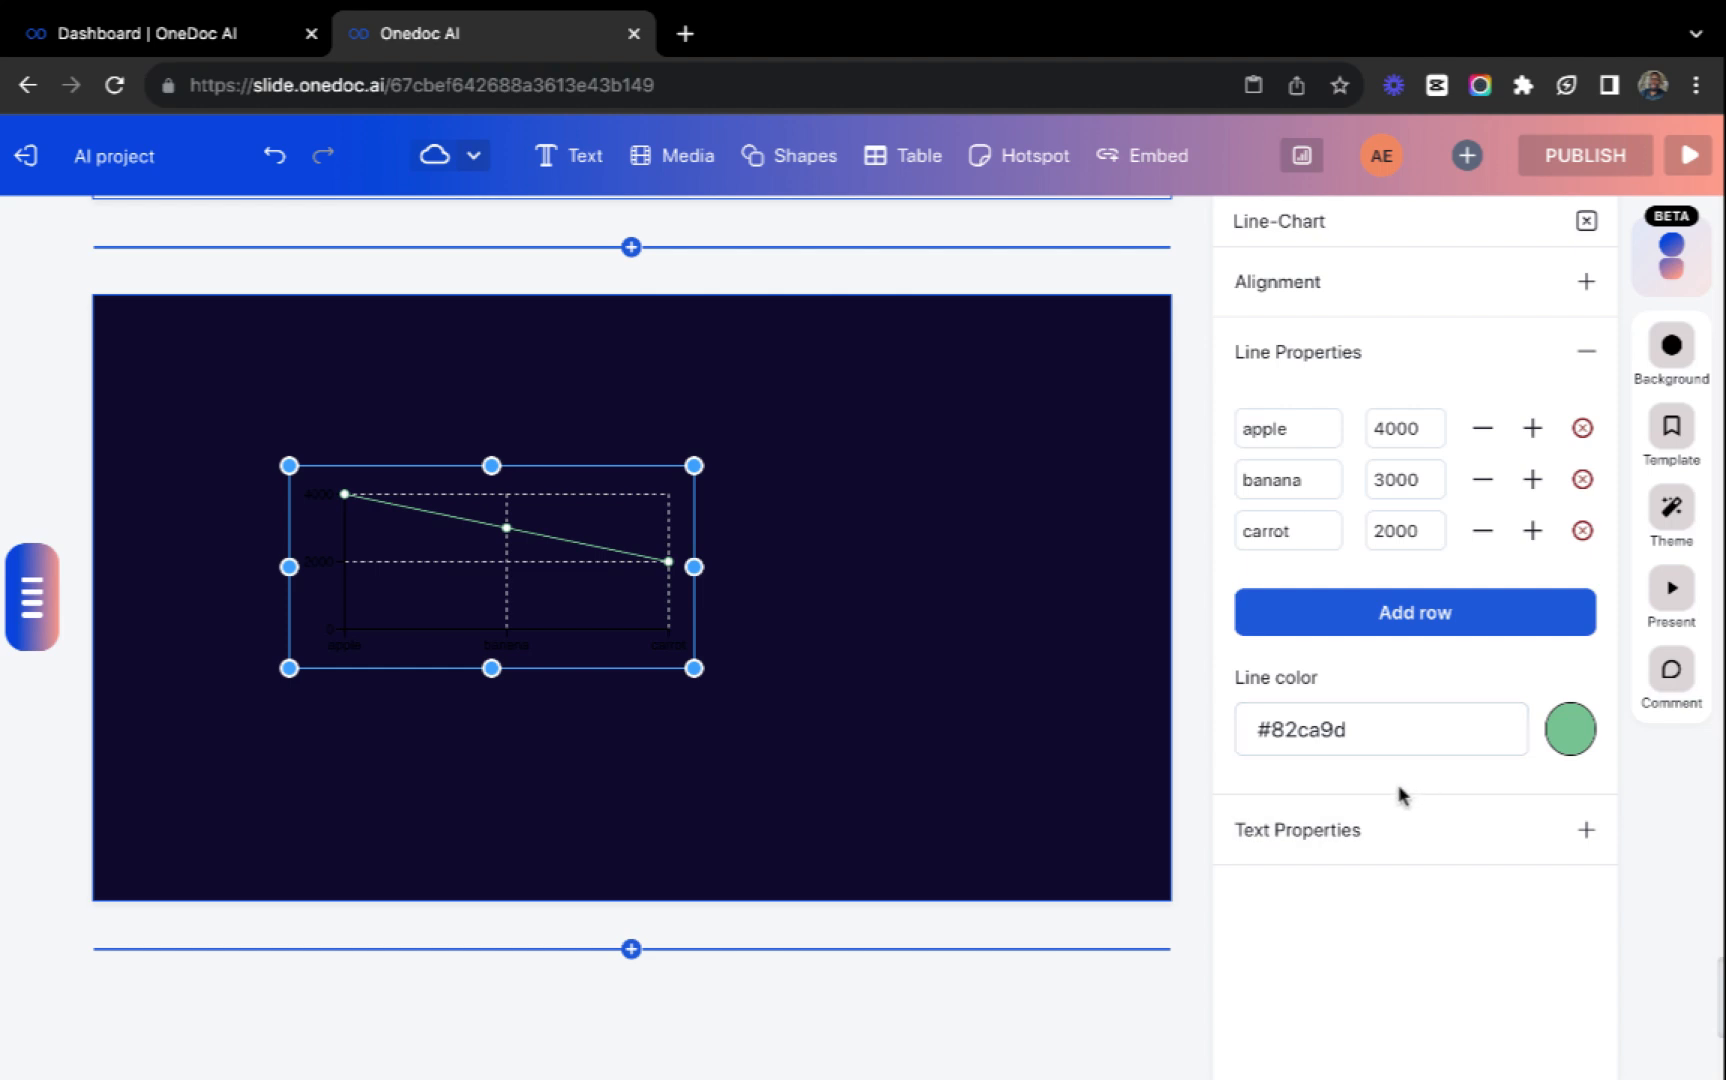
click(1385, 826)
click(1566, 737)
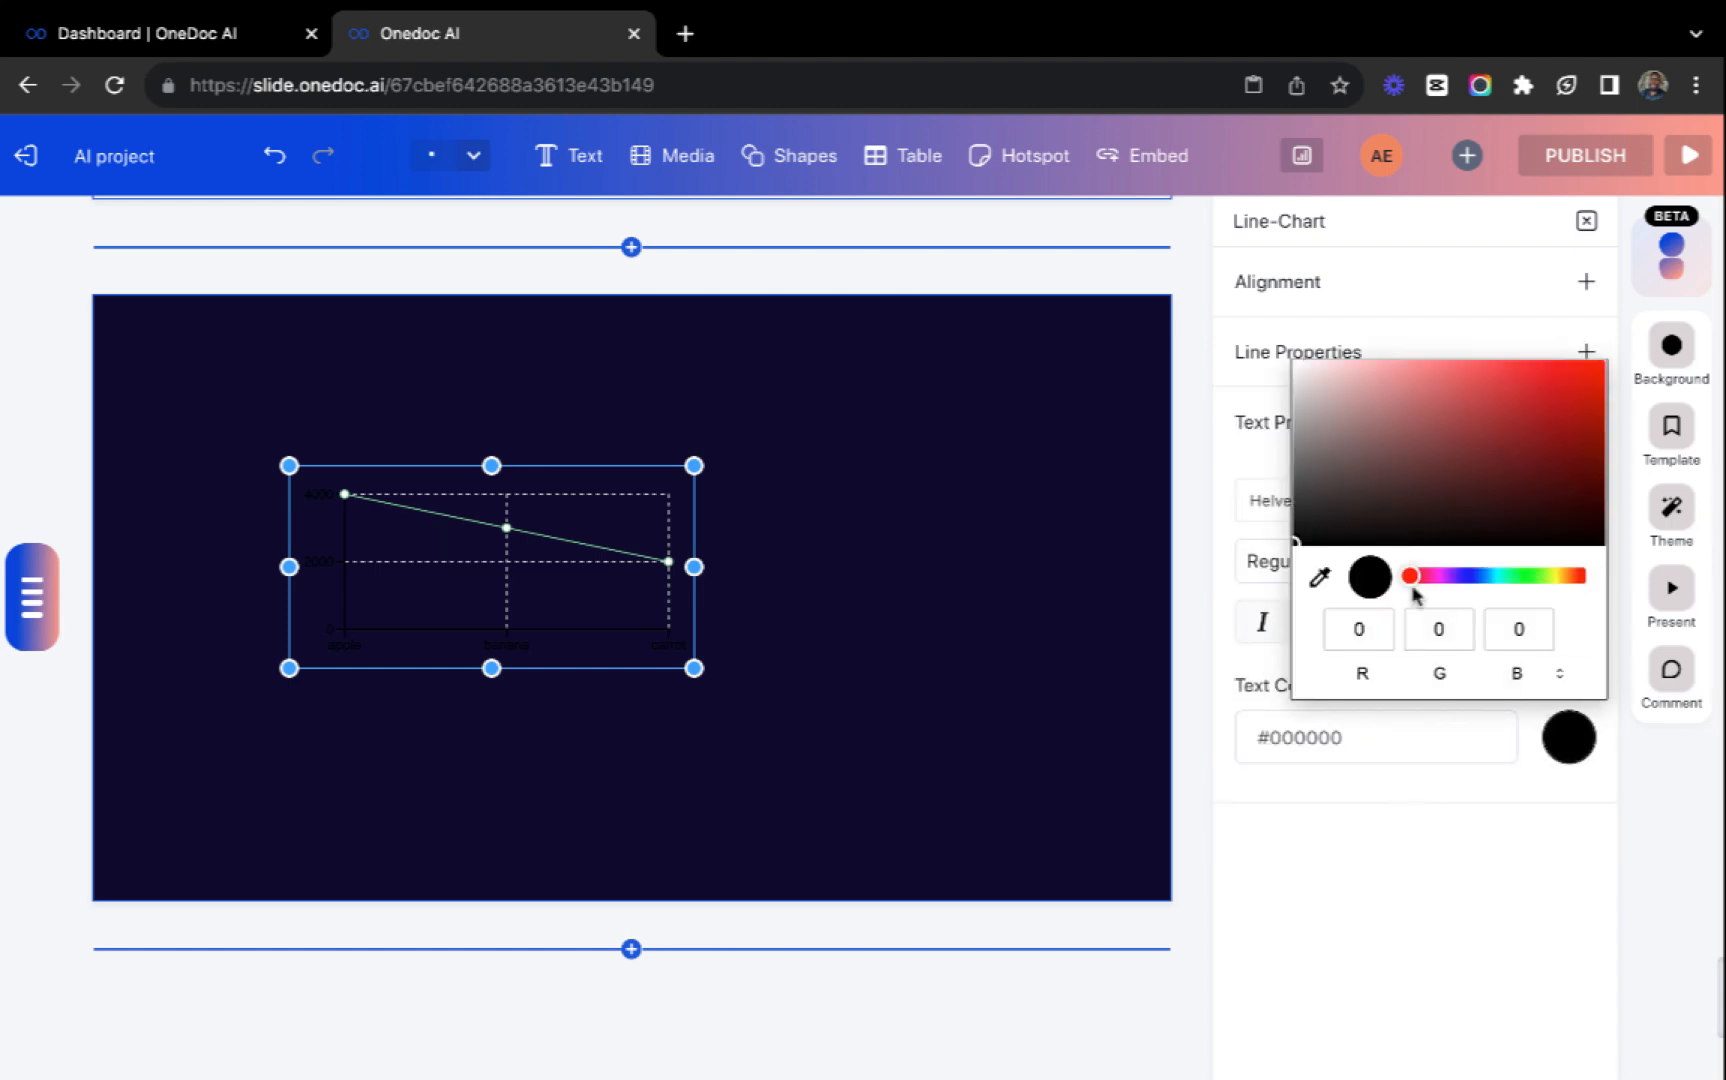
click(1302, 376)
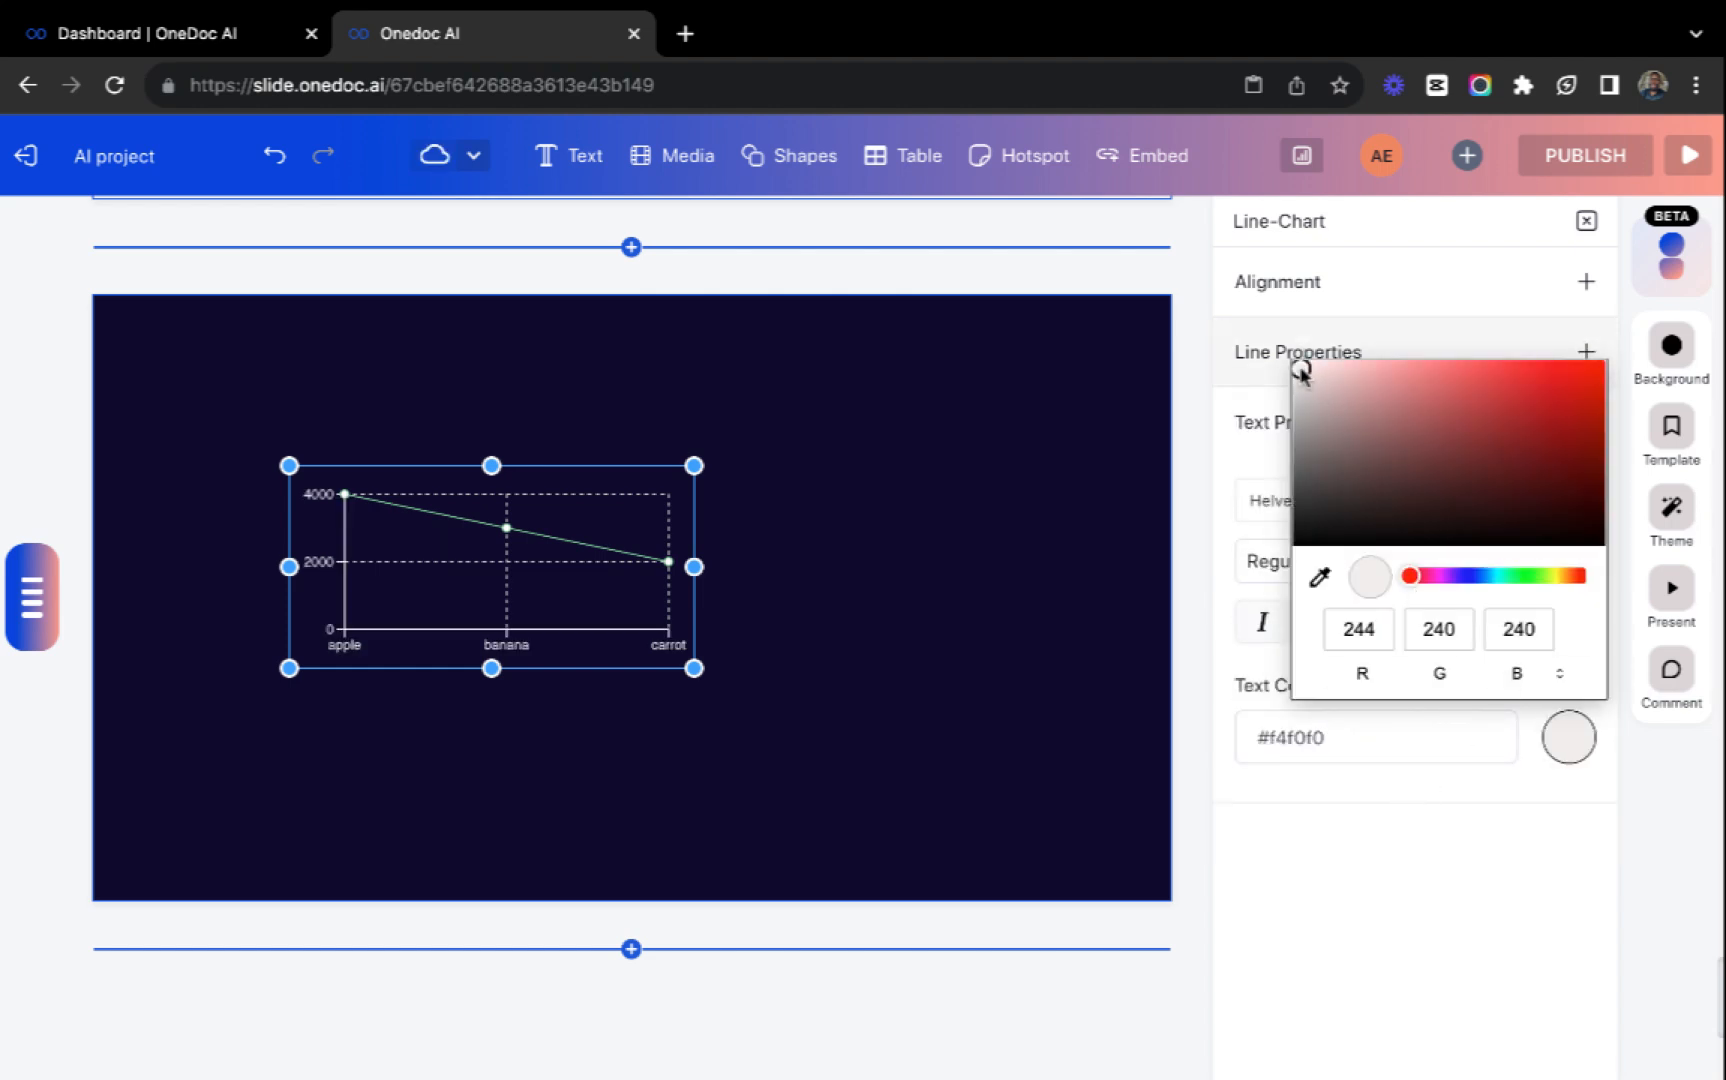
click(882, 539)
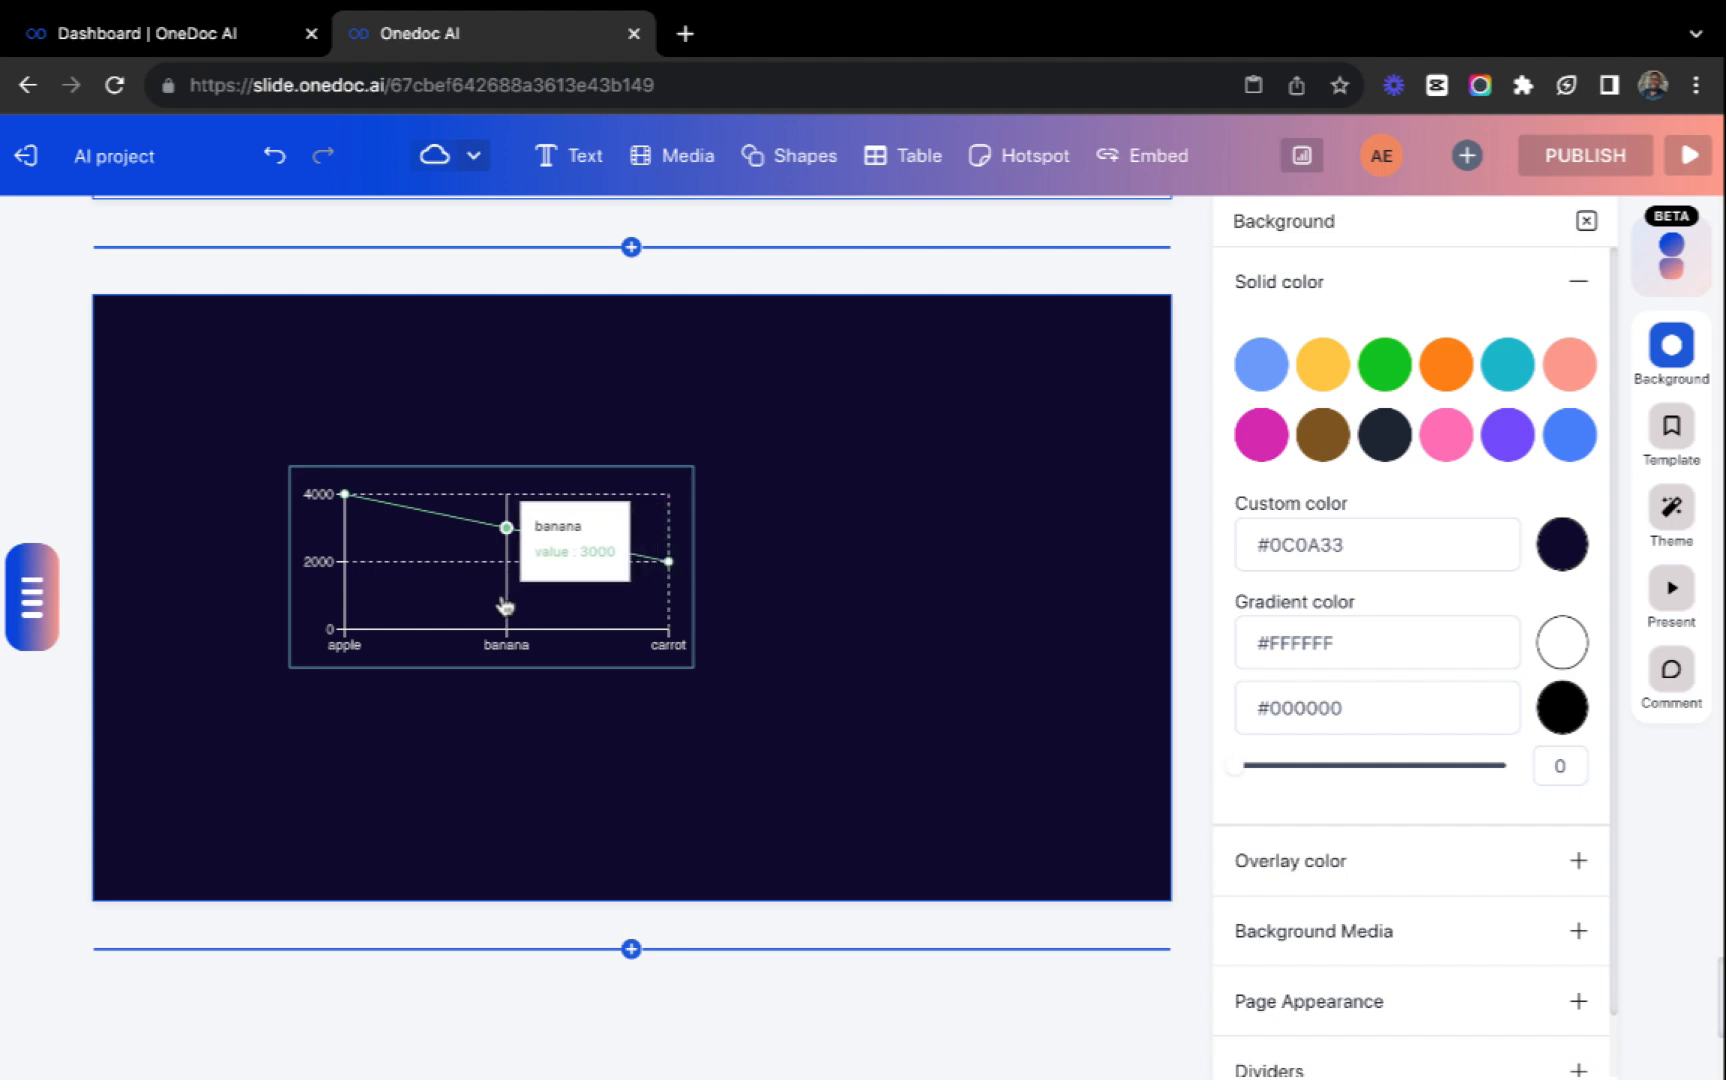
Move the line chart toward the slide's left edge and place a simple horizontal bar chart to its right.
click(435, 597)
drag(435, 597, 320, 597)
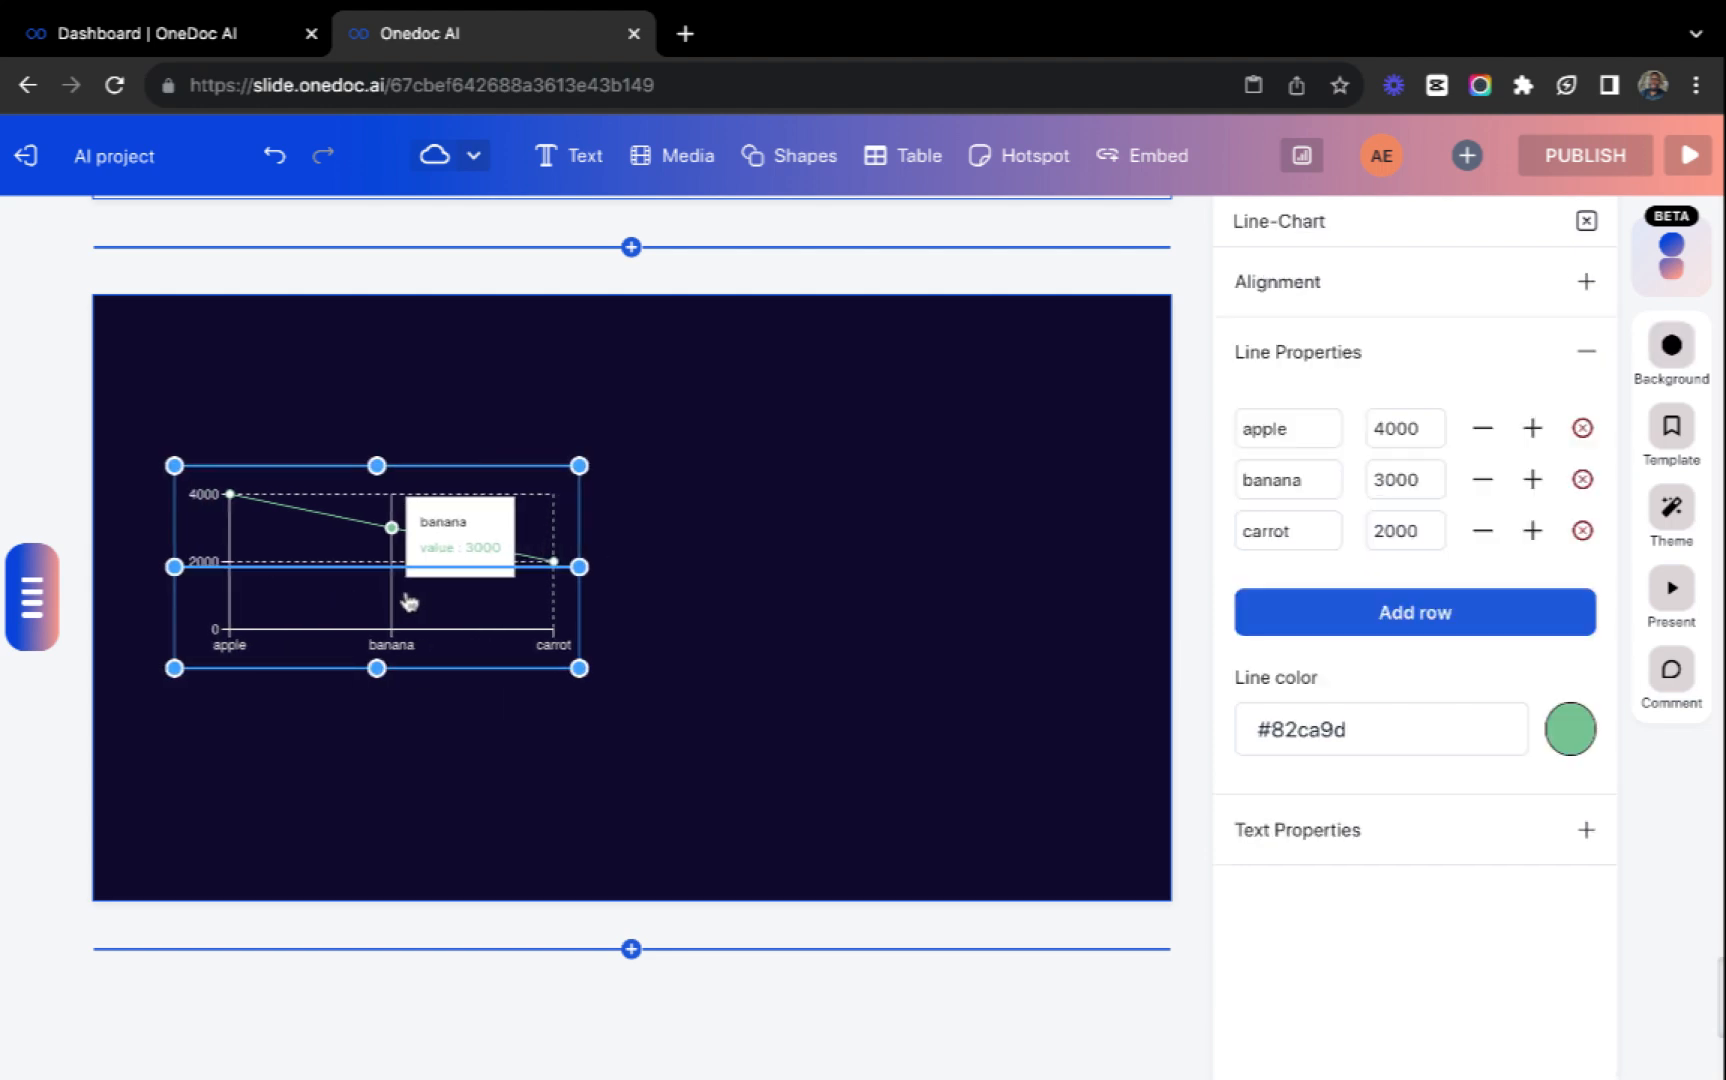
click(876, 152)
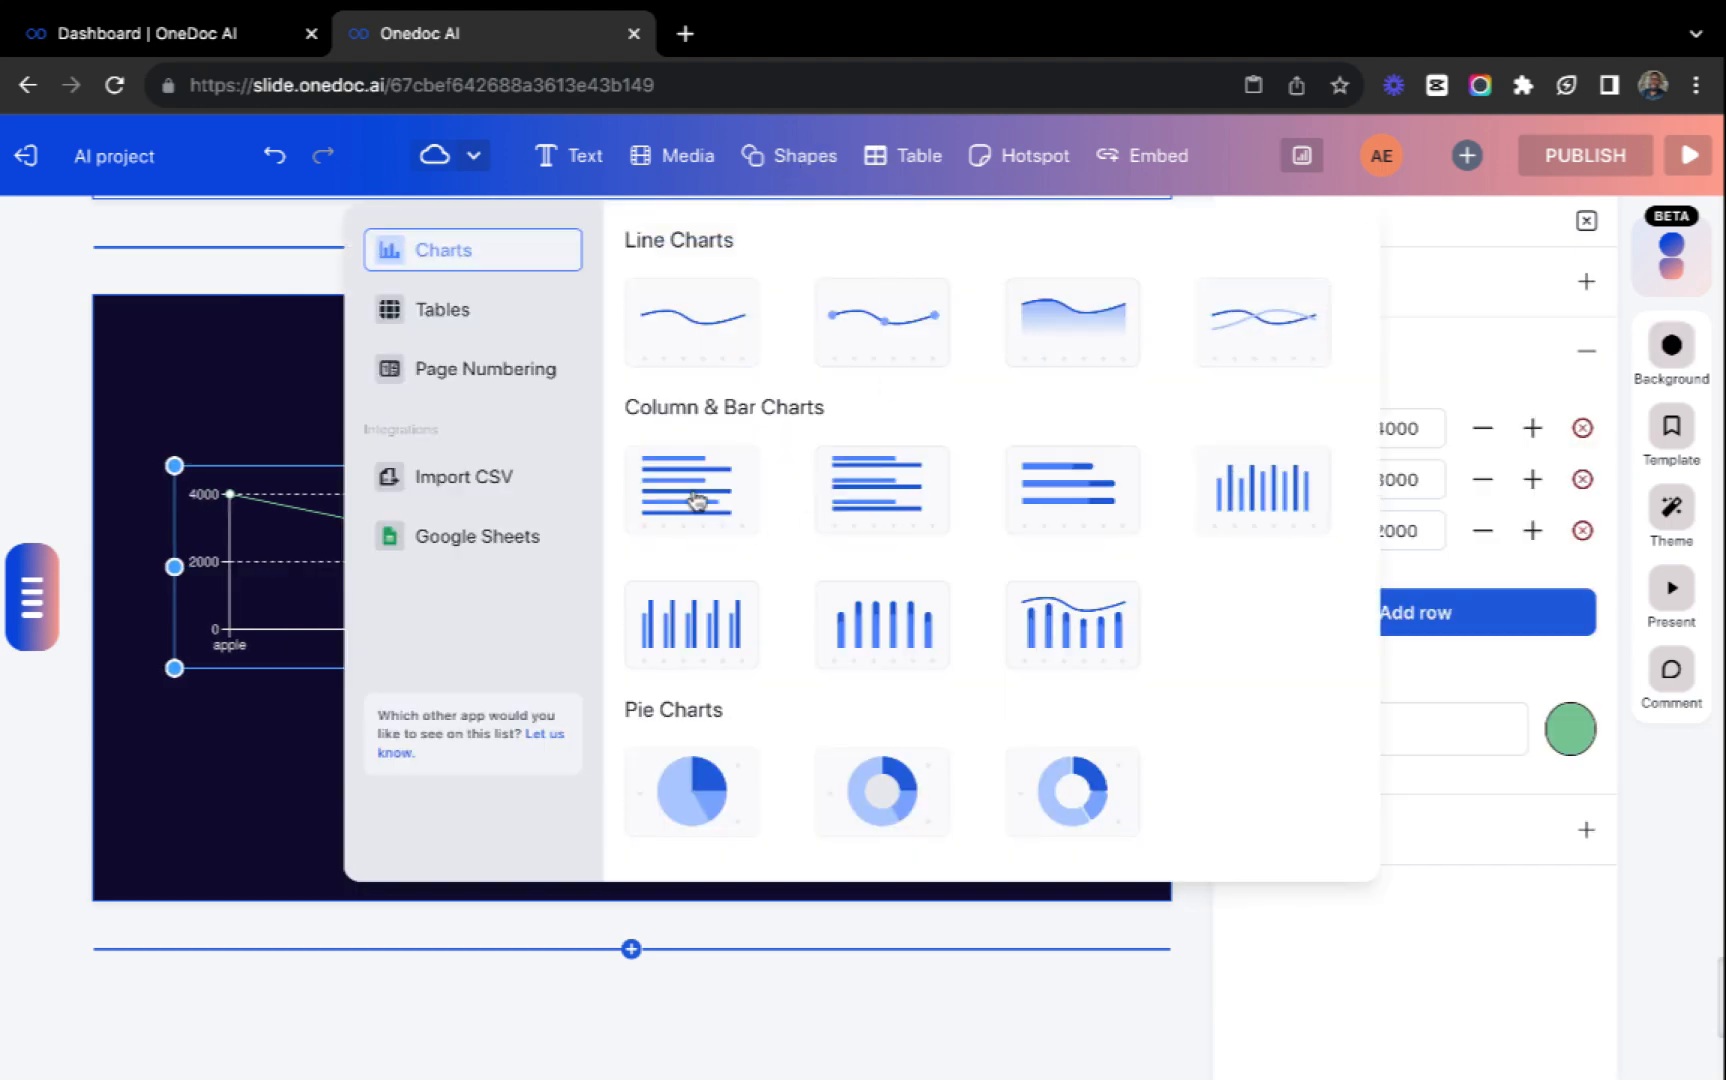
click(697, 500)
drag(330, 532, 790, 548)
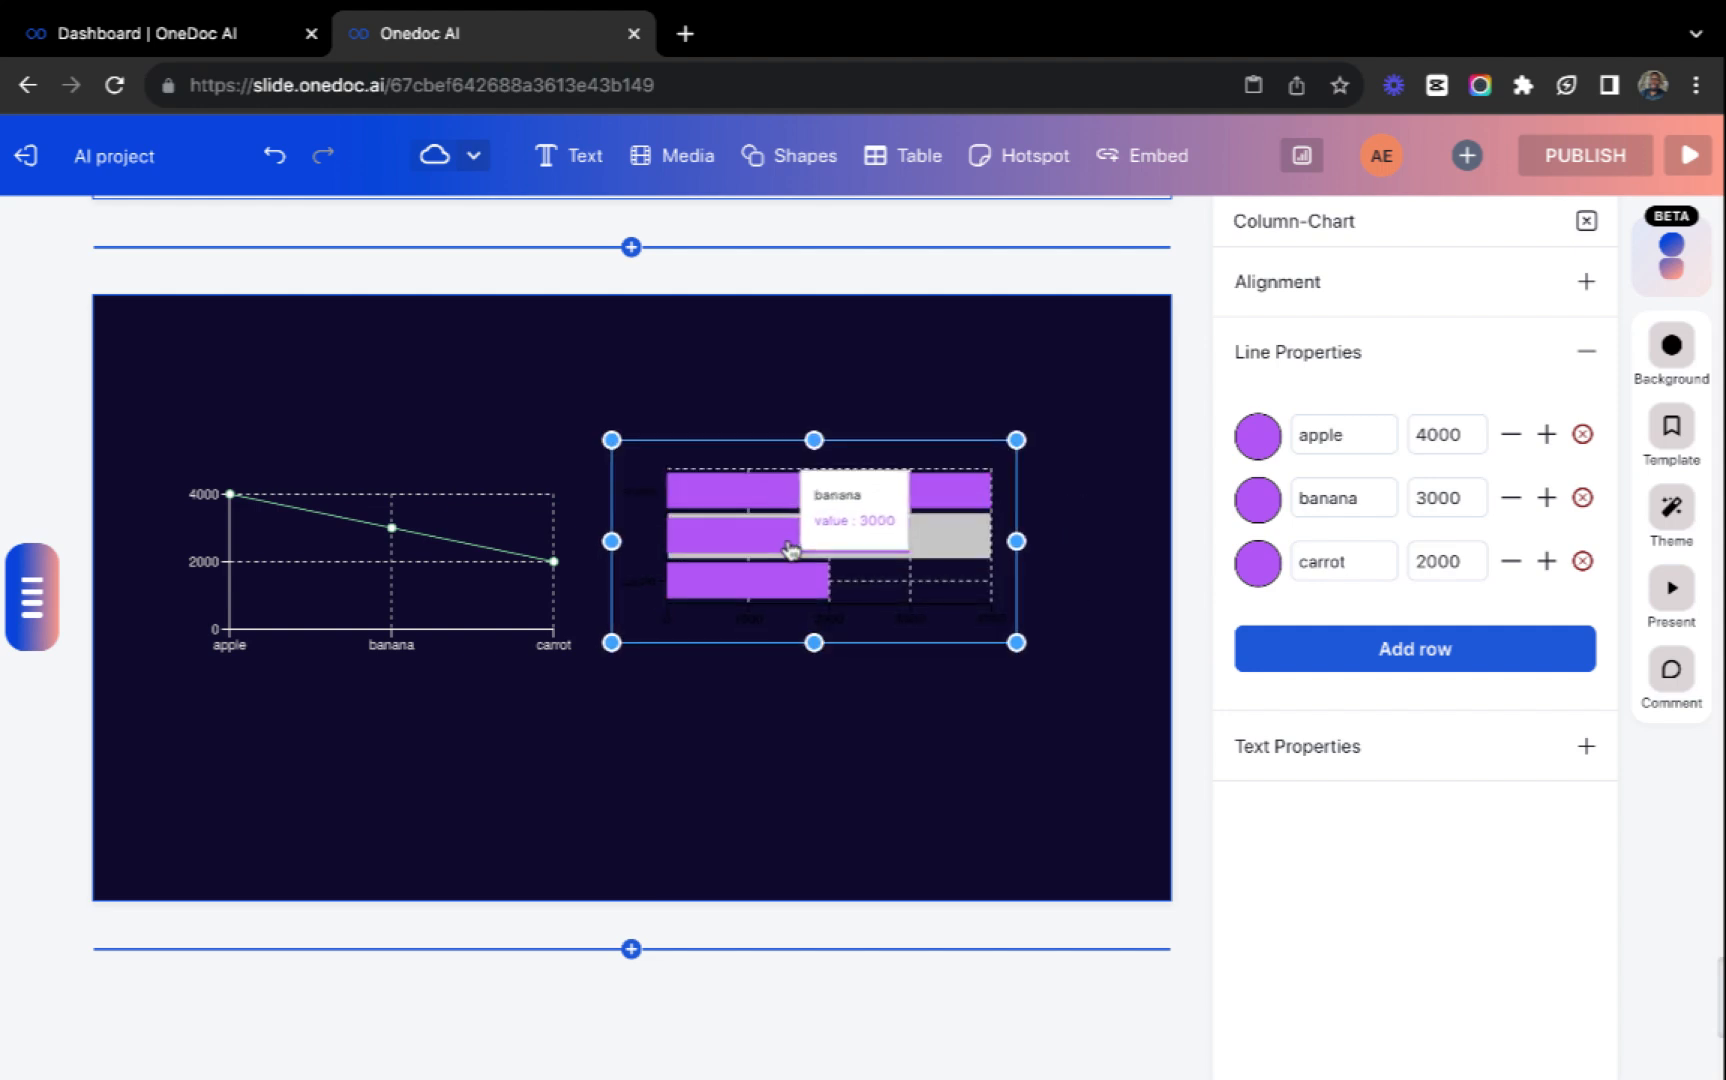
Add an empty fourth row to the bar chart's data and recolor the apple bar light mauve, RGB 197, 177, 211.
click(1433, 652)
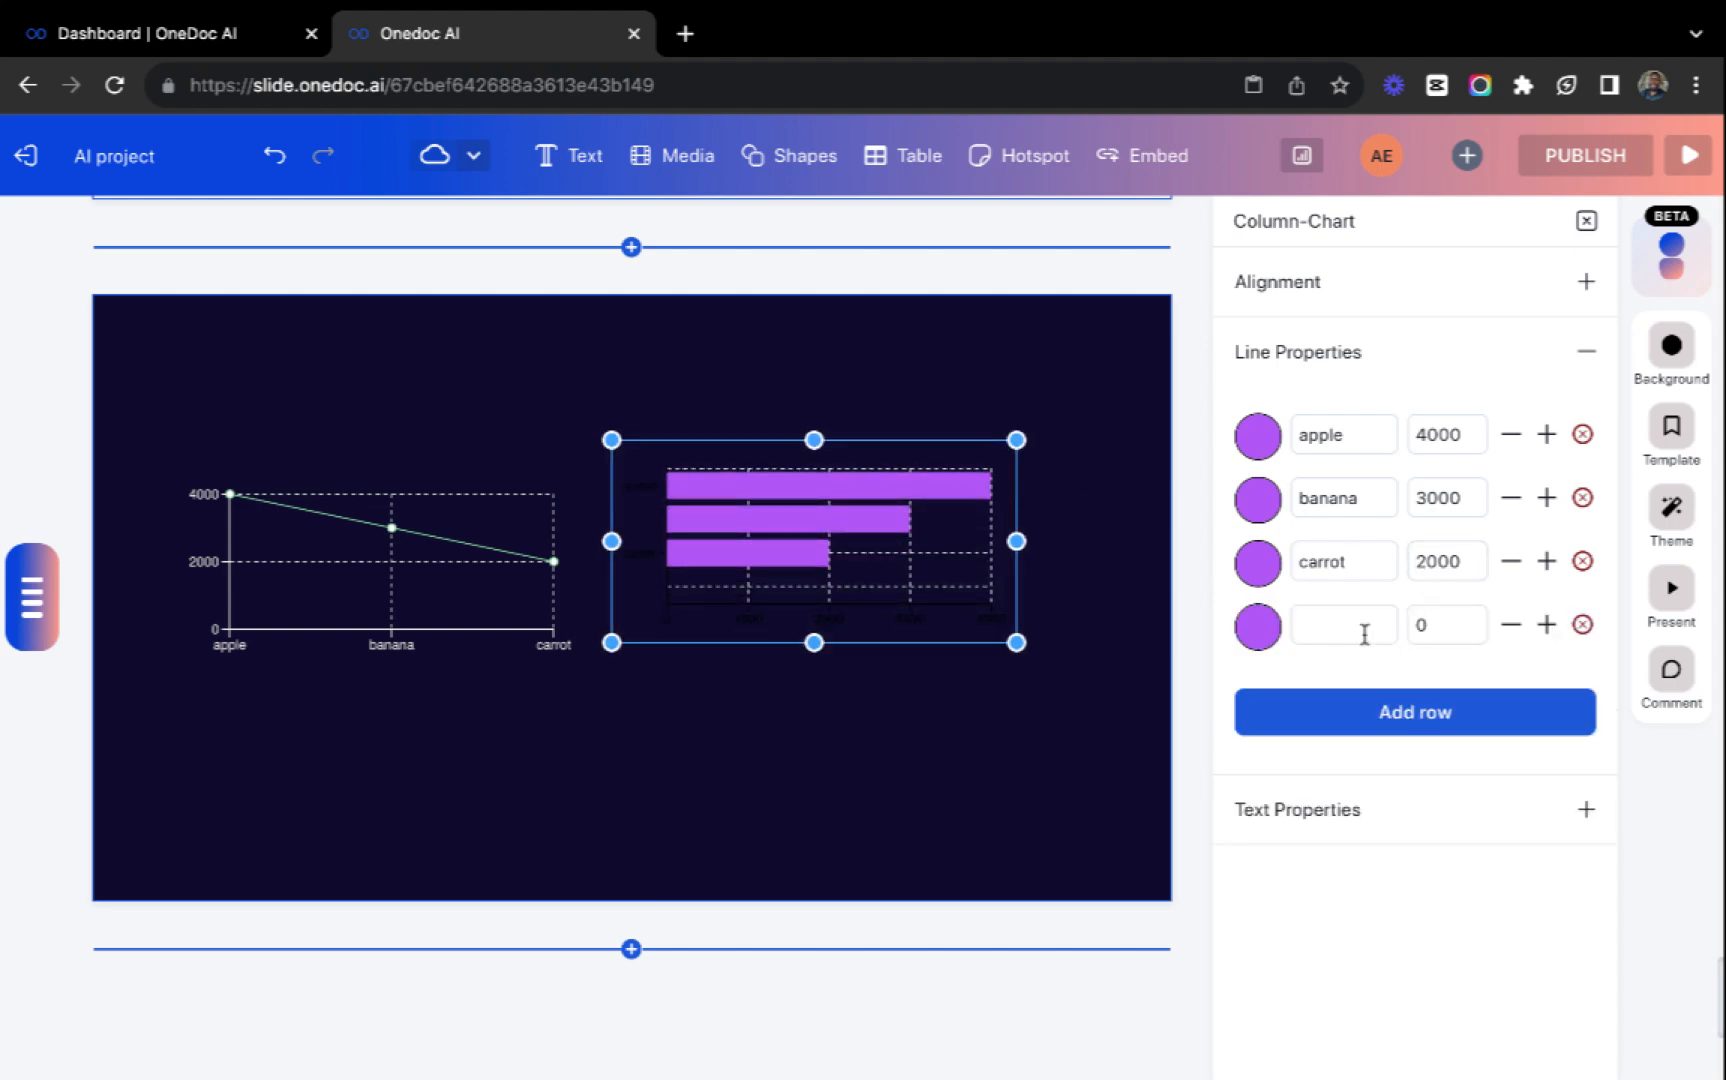
click(1256, 438)
click(1279, 505)
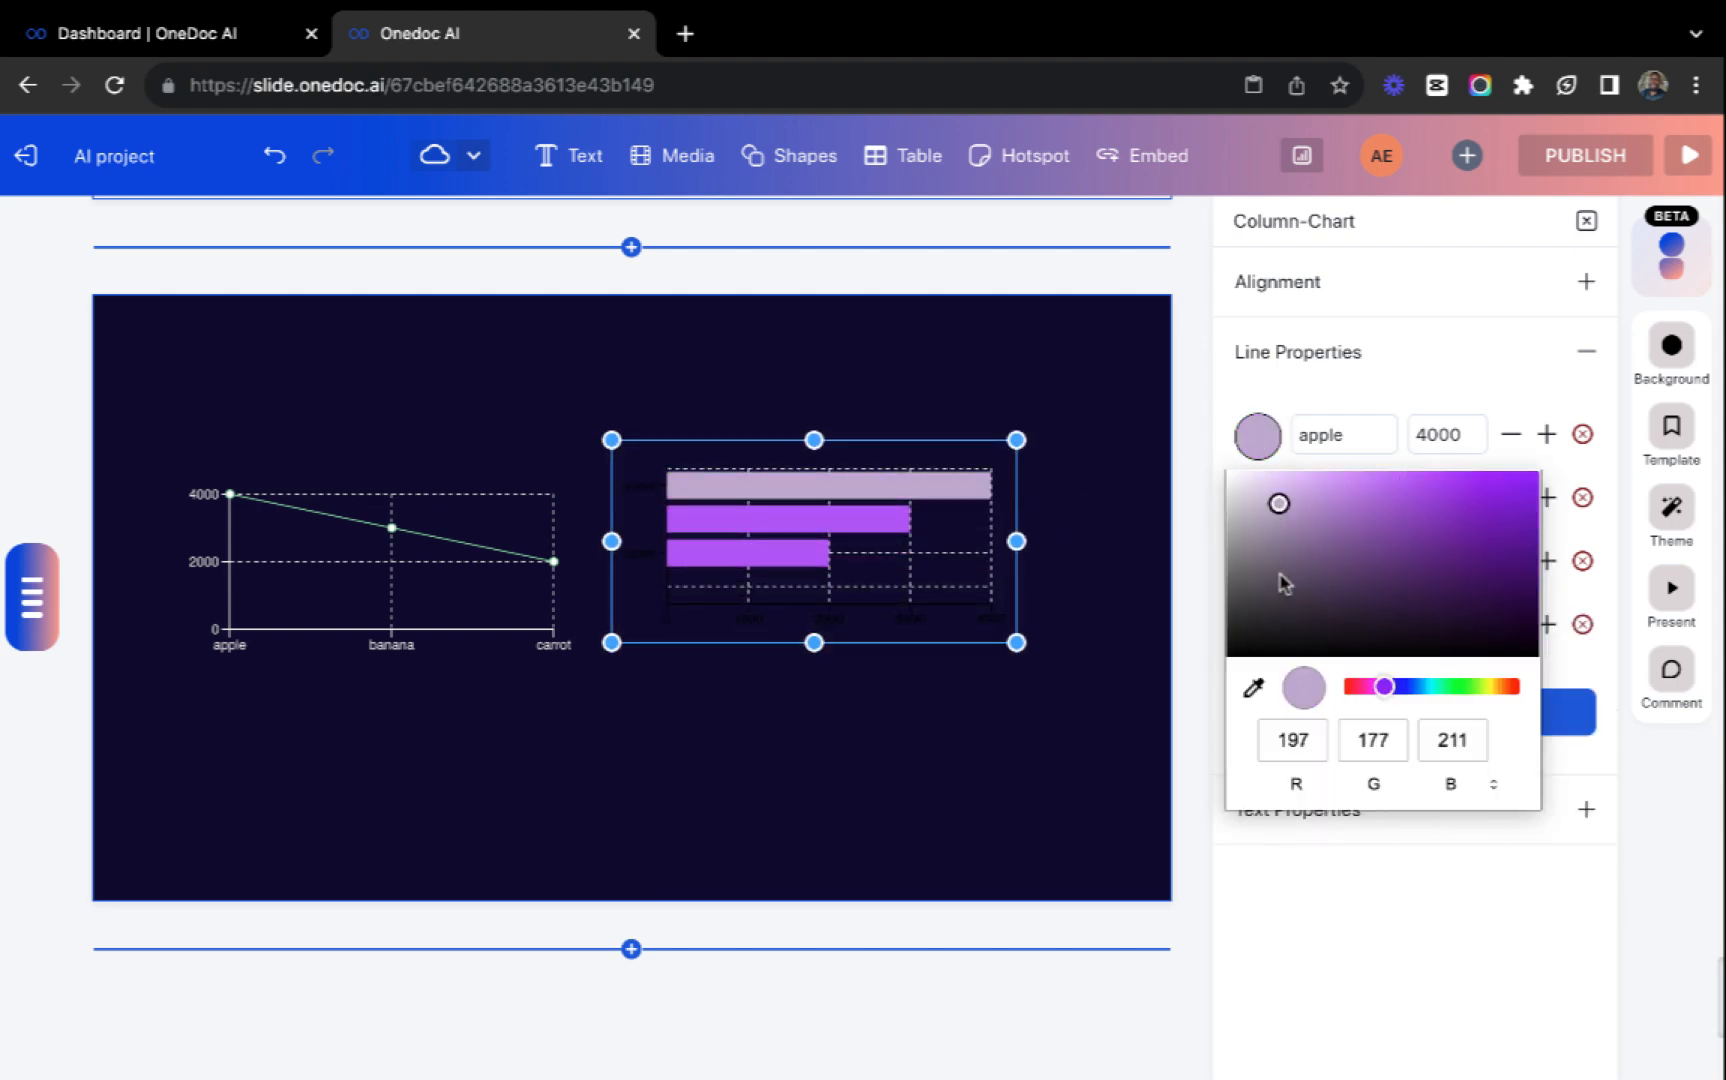
Set the bar chart's text color to white, #ffffff.
click(1233, 350)
click(1317, 434)
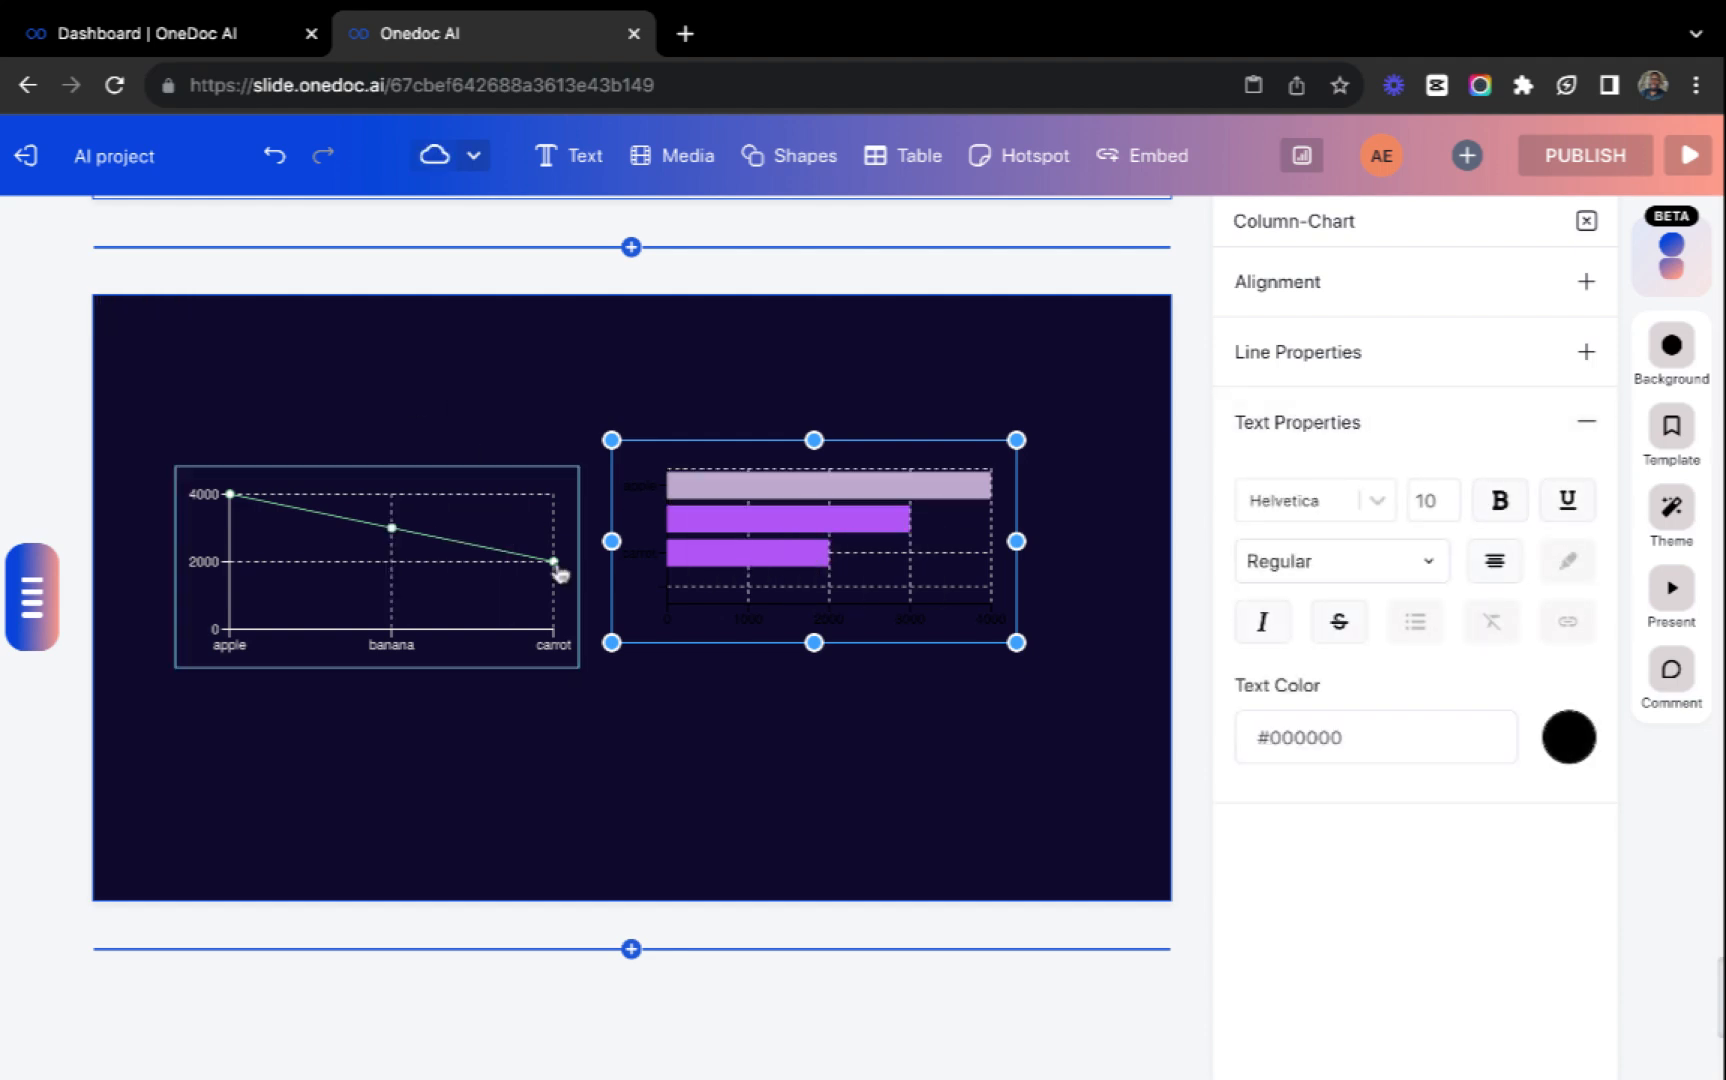
click(1574, 733)
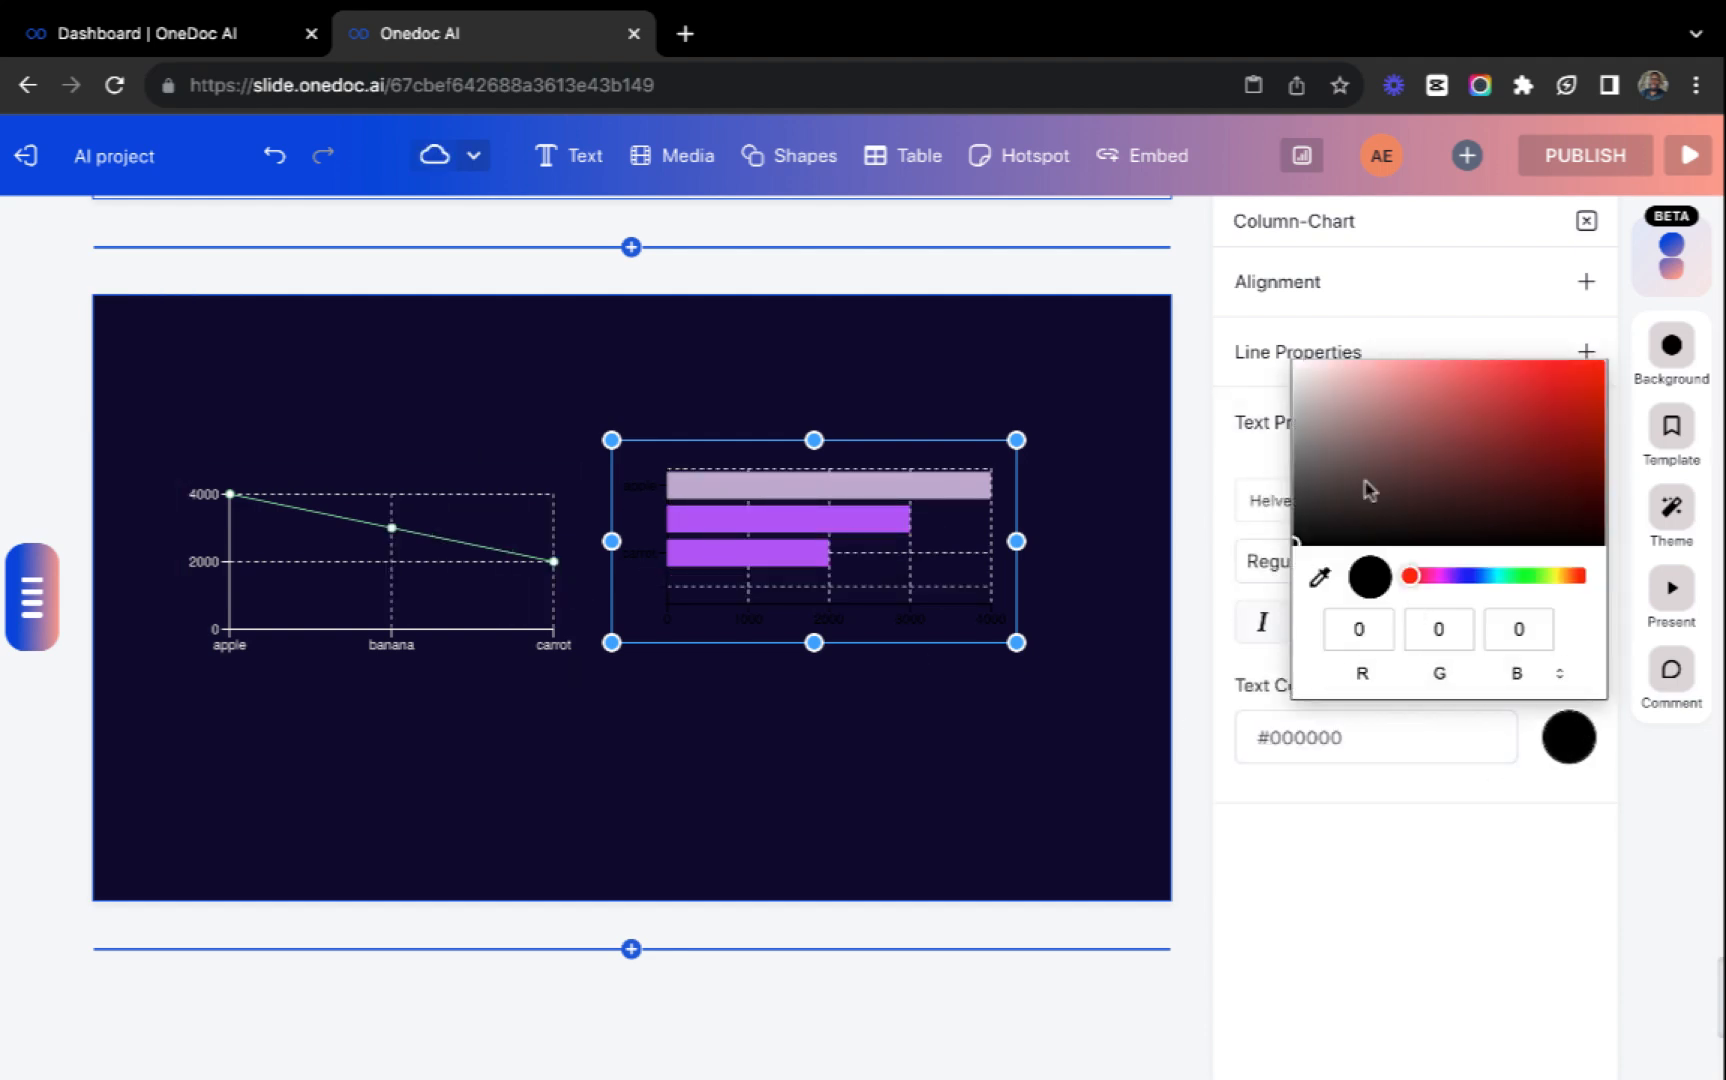
drag(1302, 372, 1013, 362)
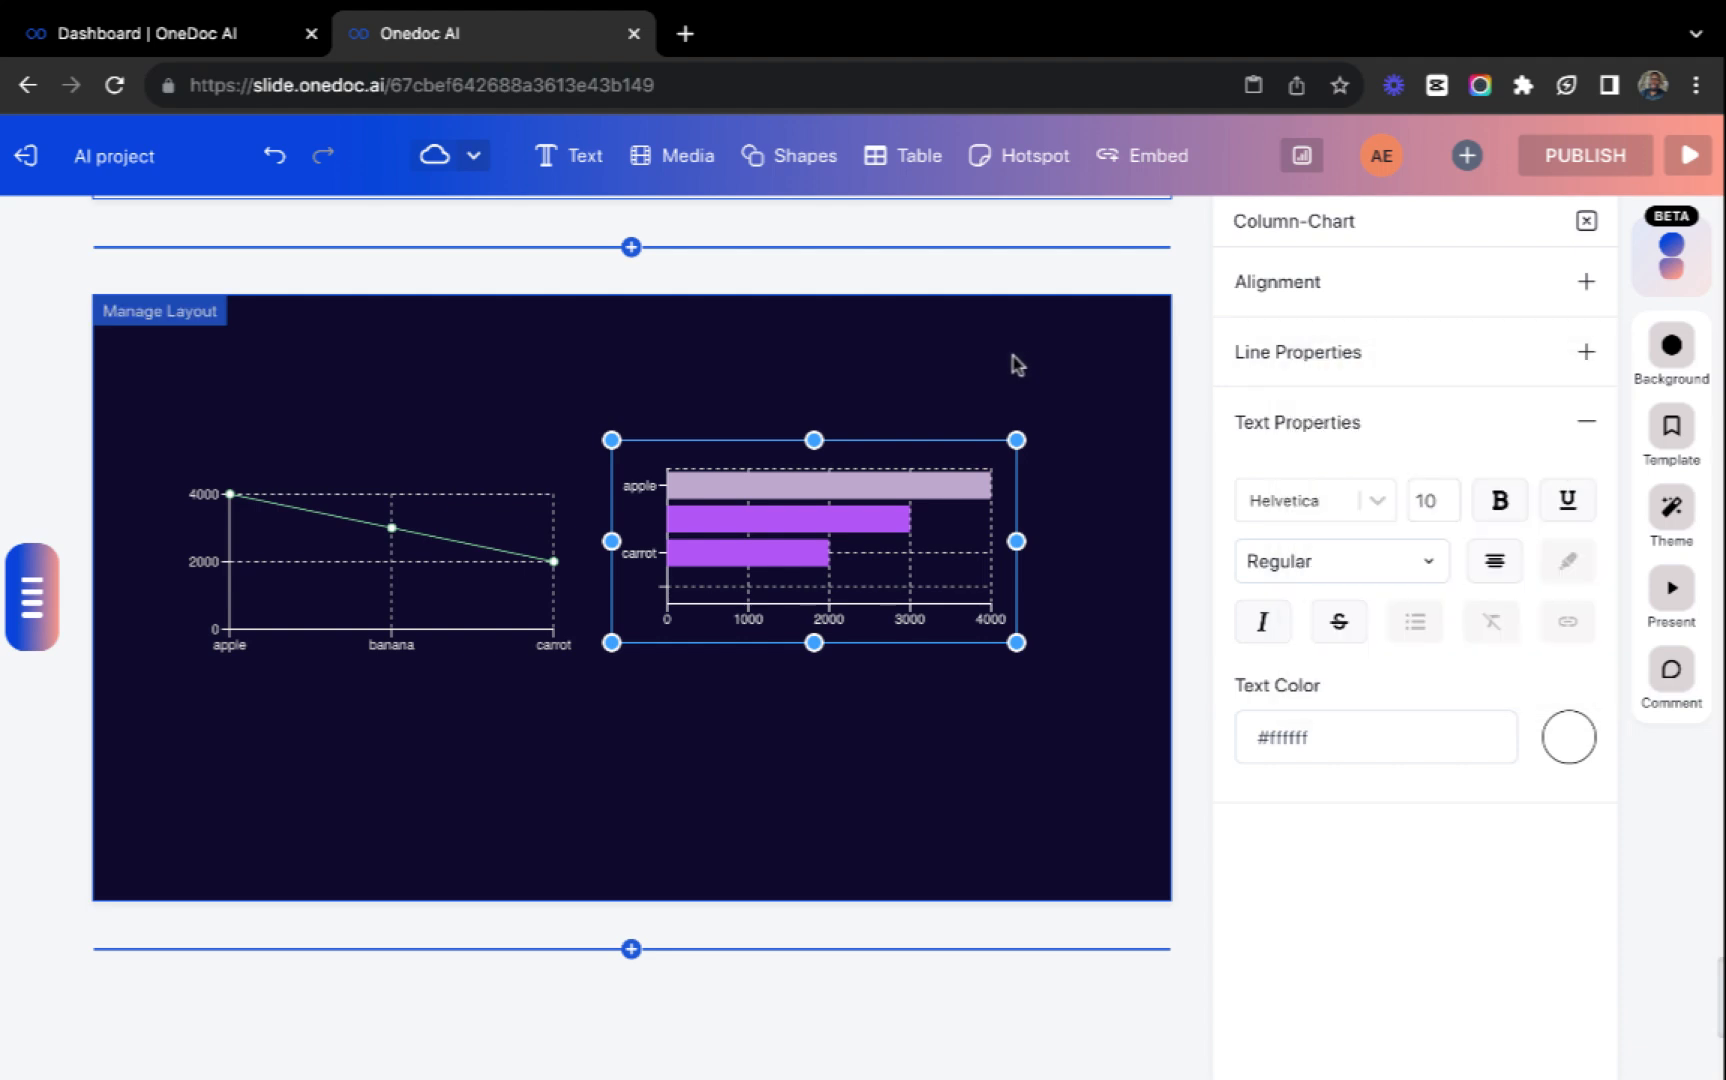
click(705, 436)
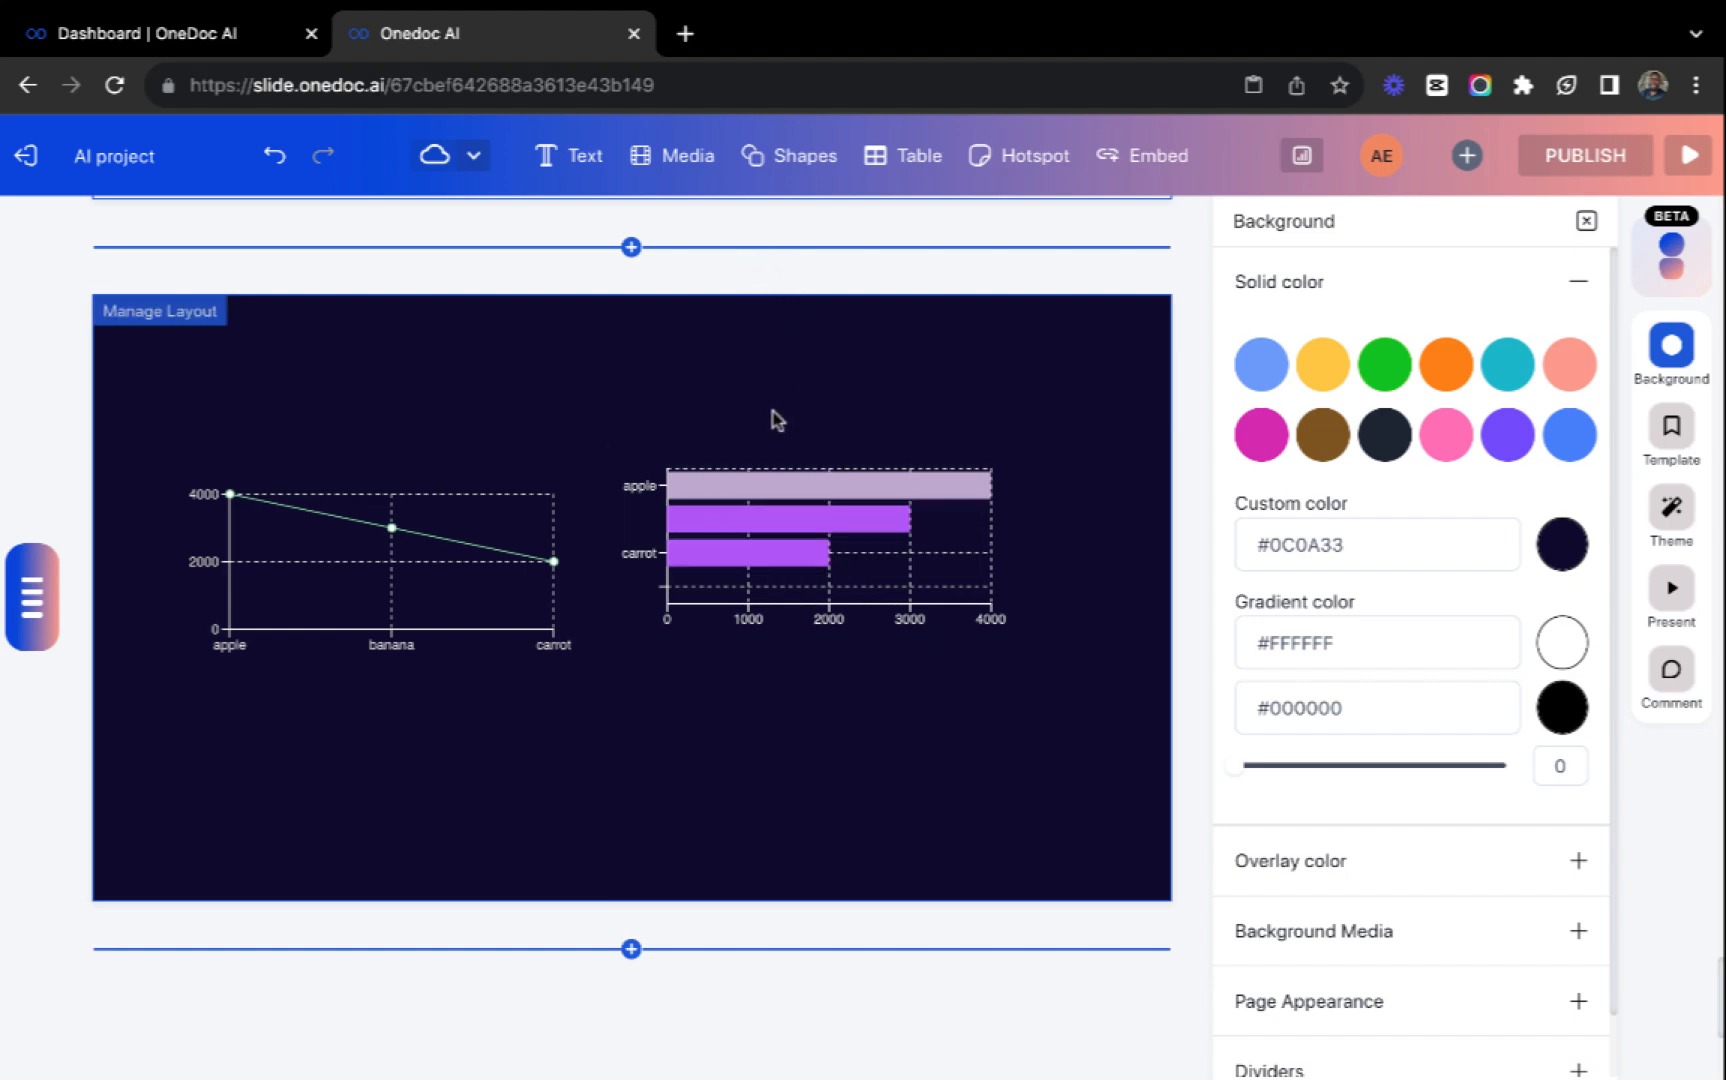
Add a new one-column slide below the slide with the two charts.
scroll(801, 416, up, 5)
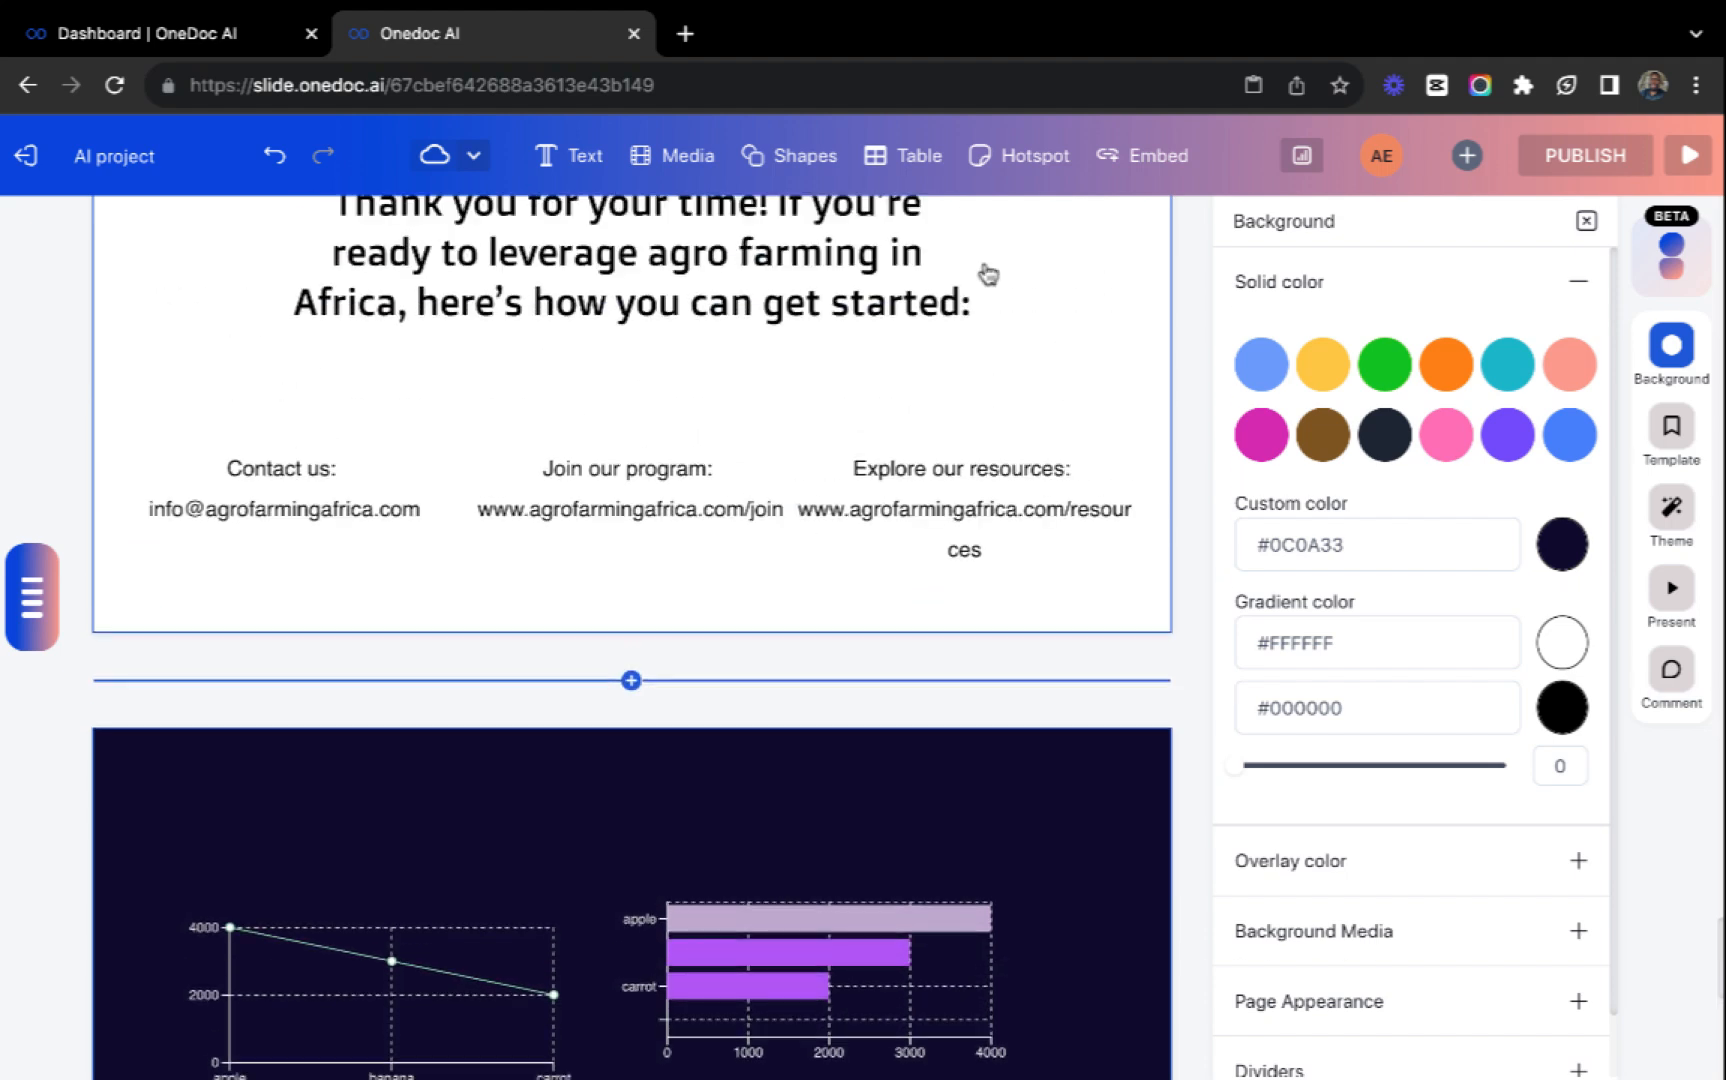
scroll(1025, 553, down, 6)
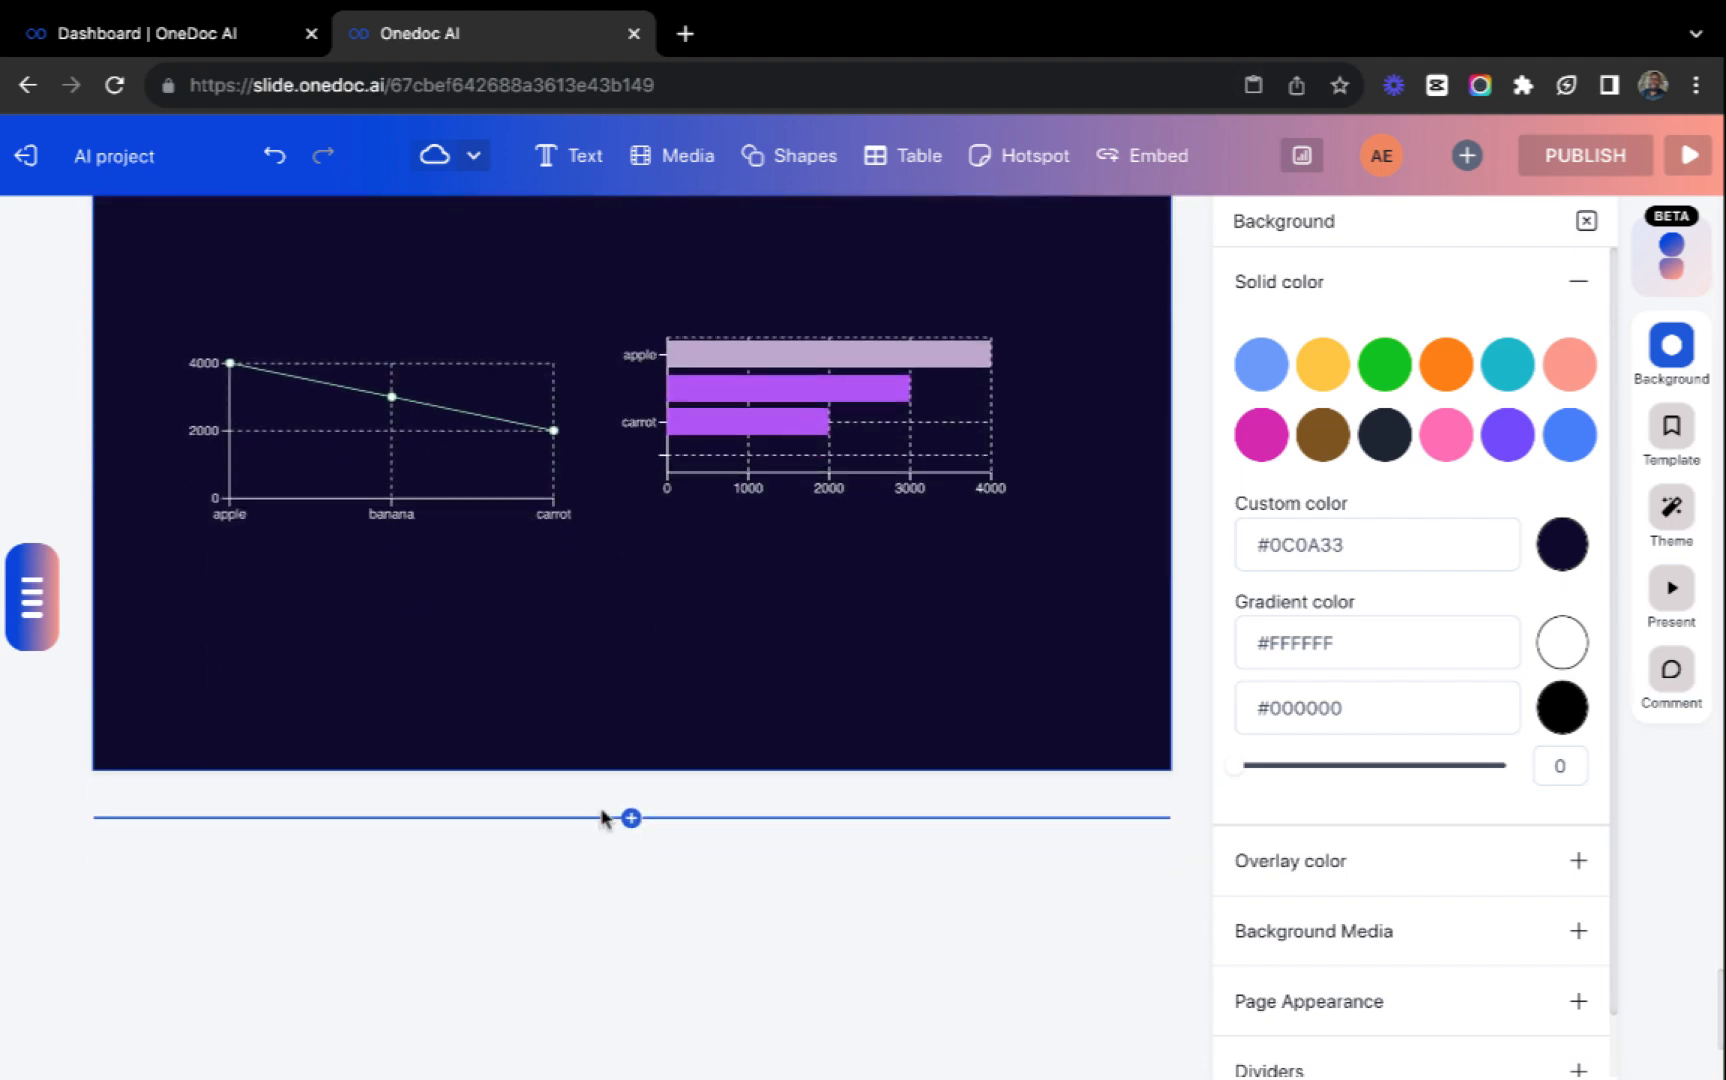
click(631, 818)
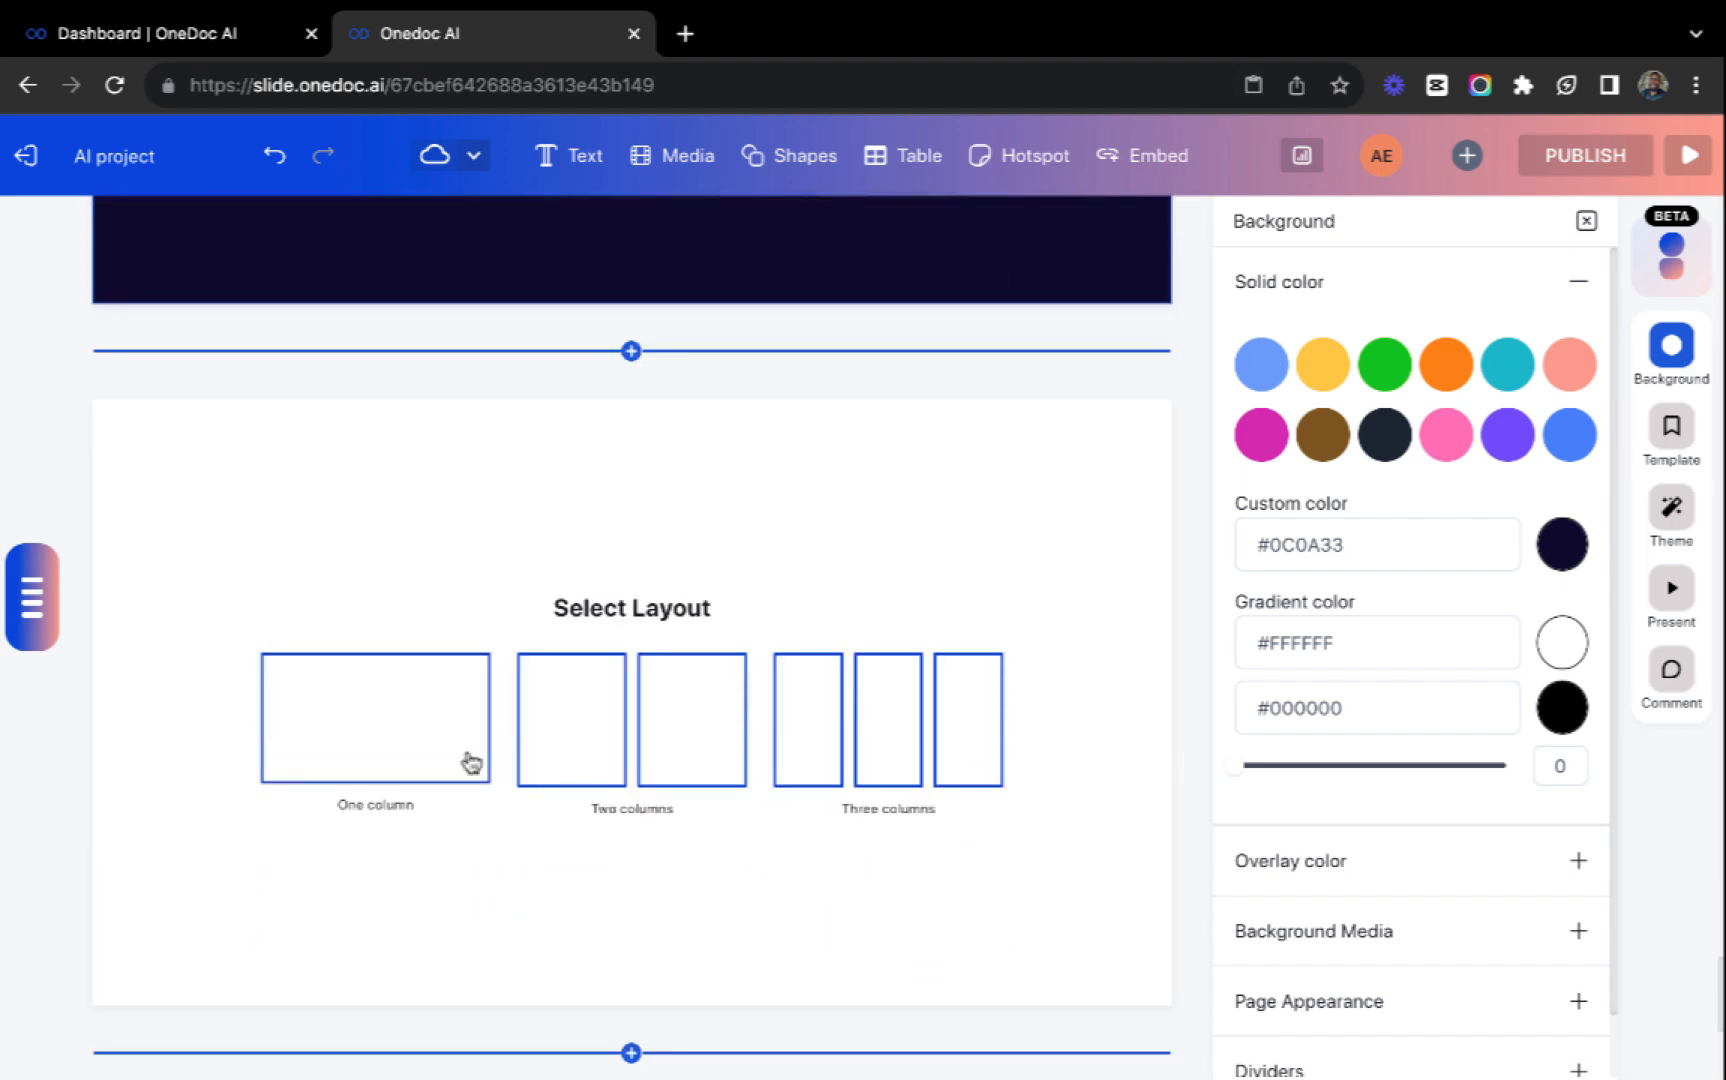
click(427, 750)
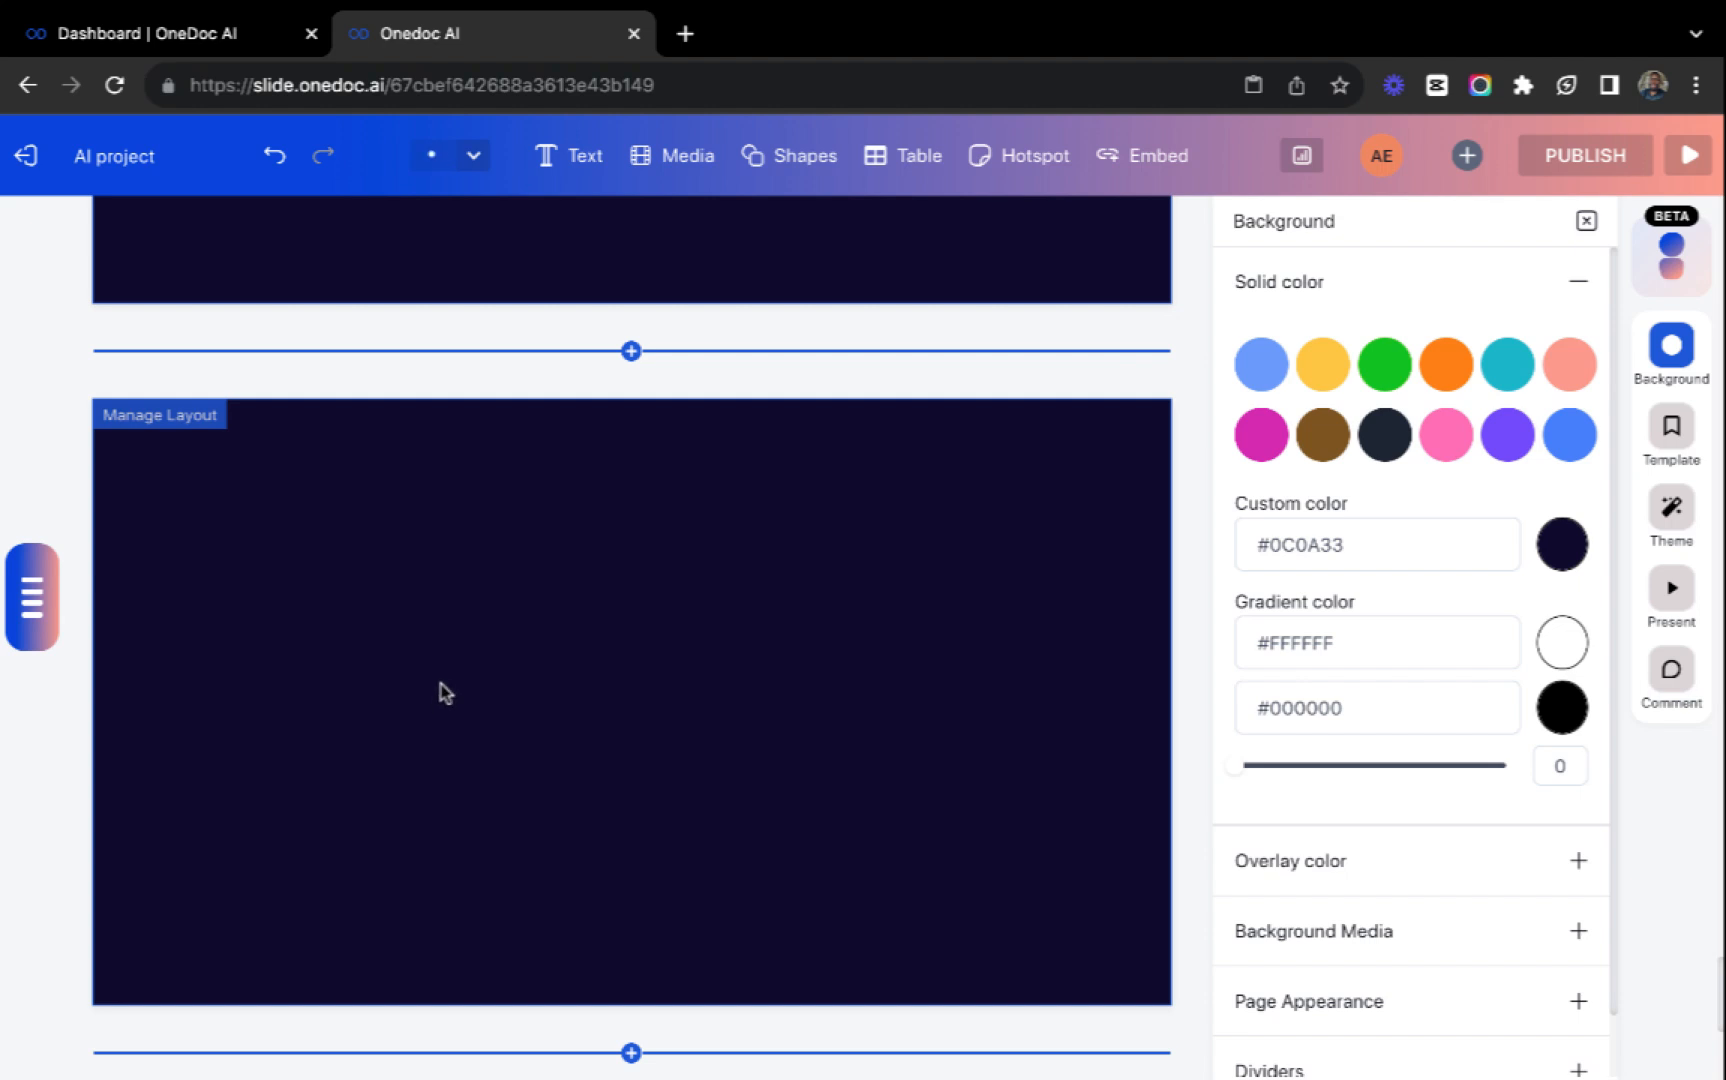
Examine the embed options and the project's sharing settings, including the view and edit permissions for invited people.
click(1158, 157)
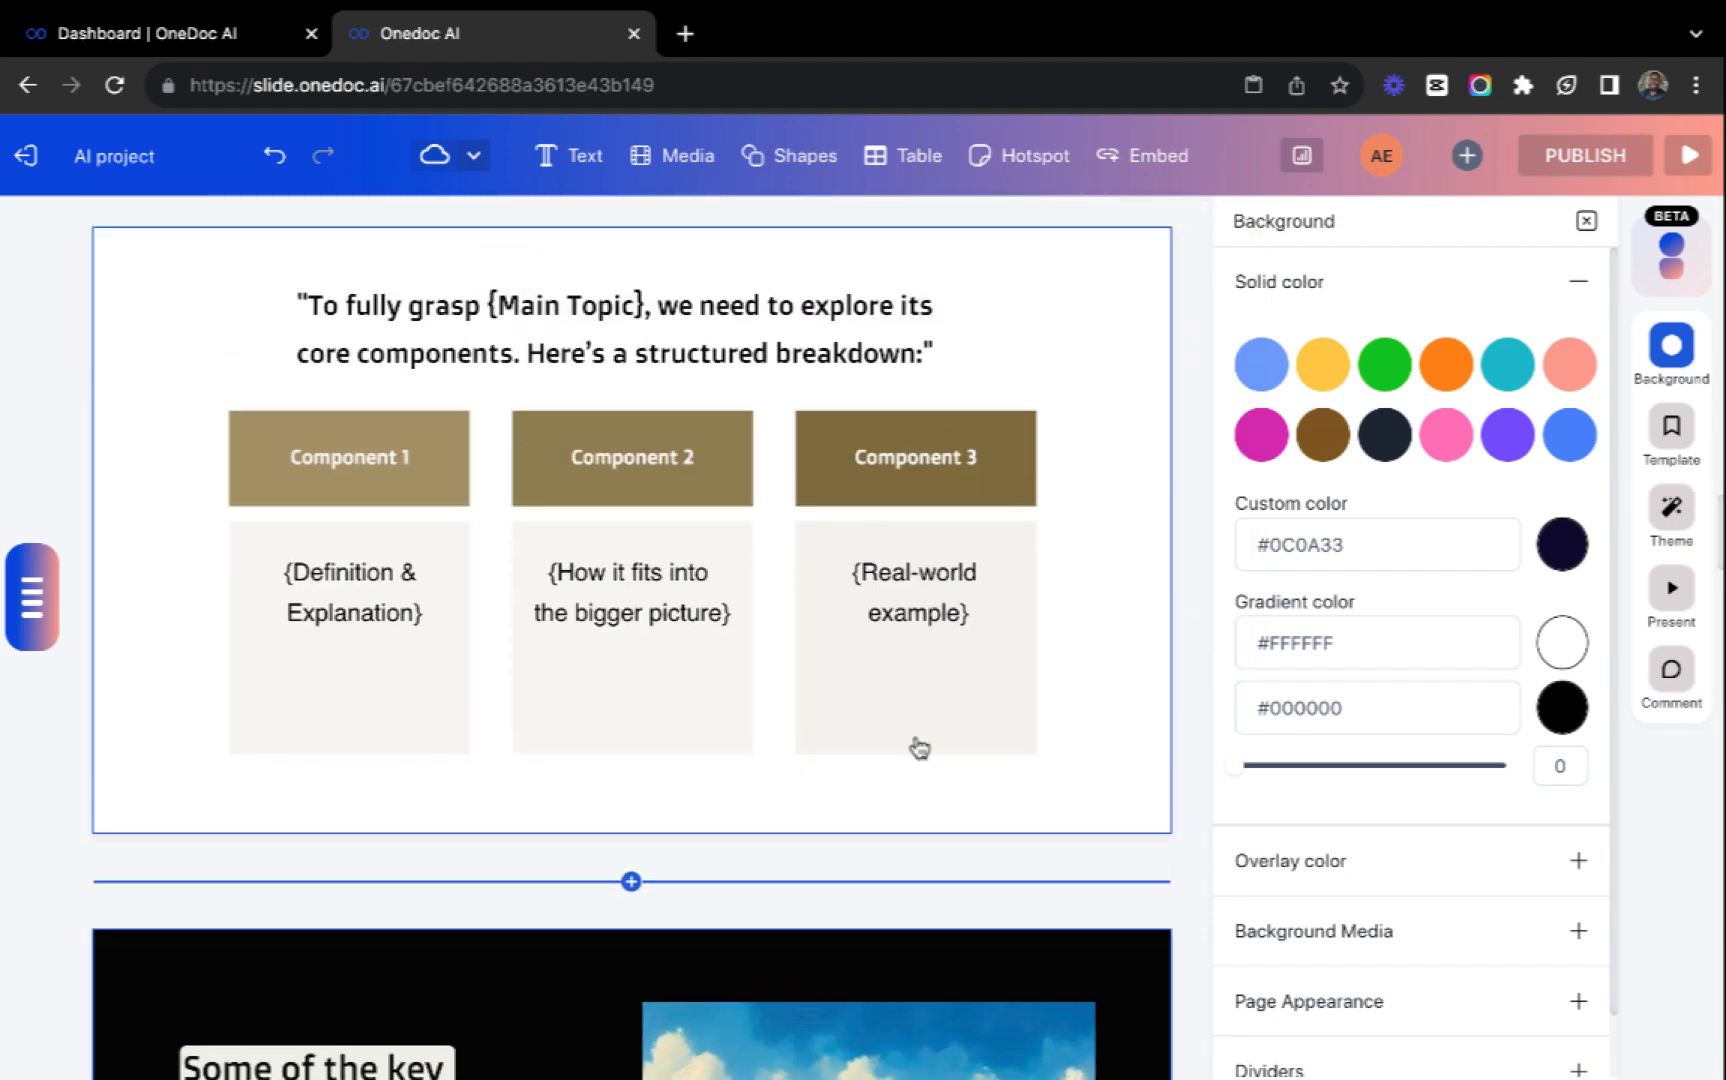
scroll(917, 747, up, 15)
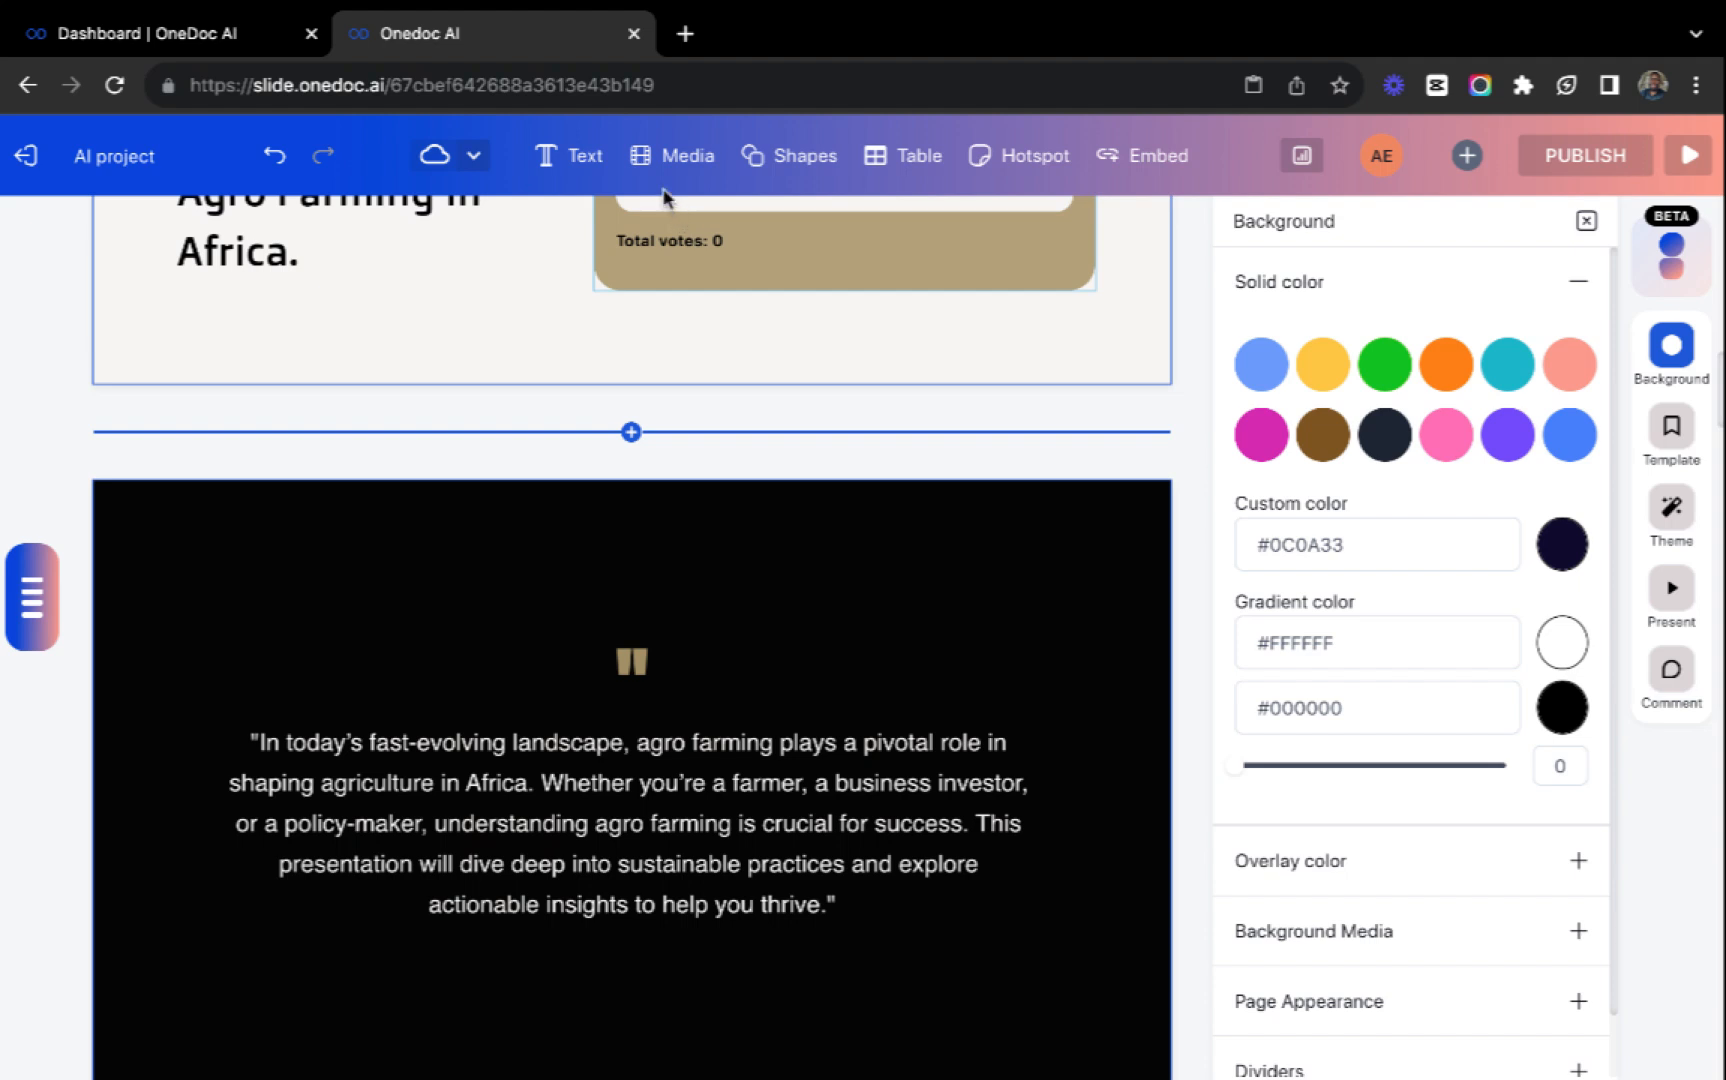
click(1465, 155)
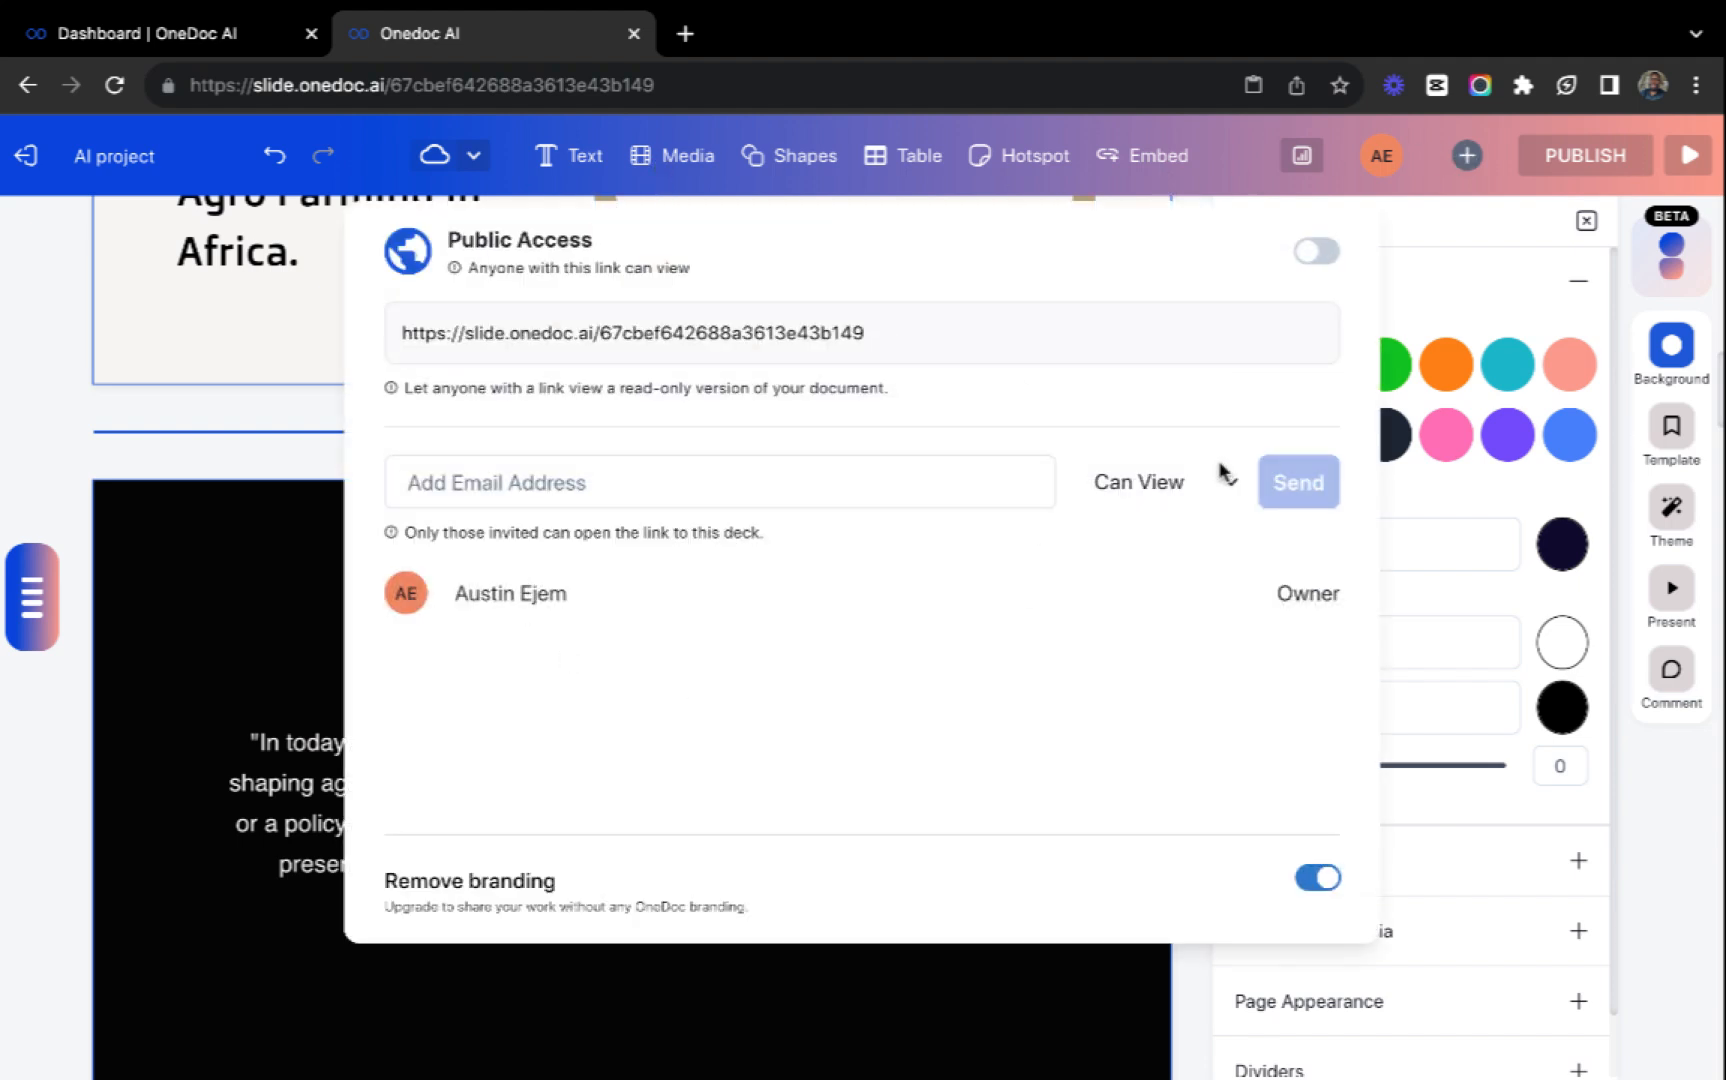
click(1188, 485)
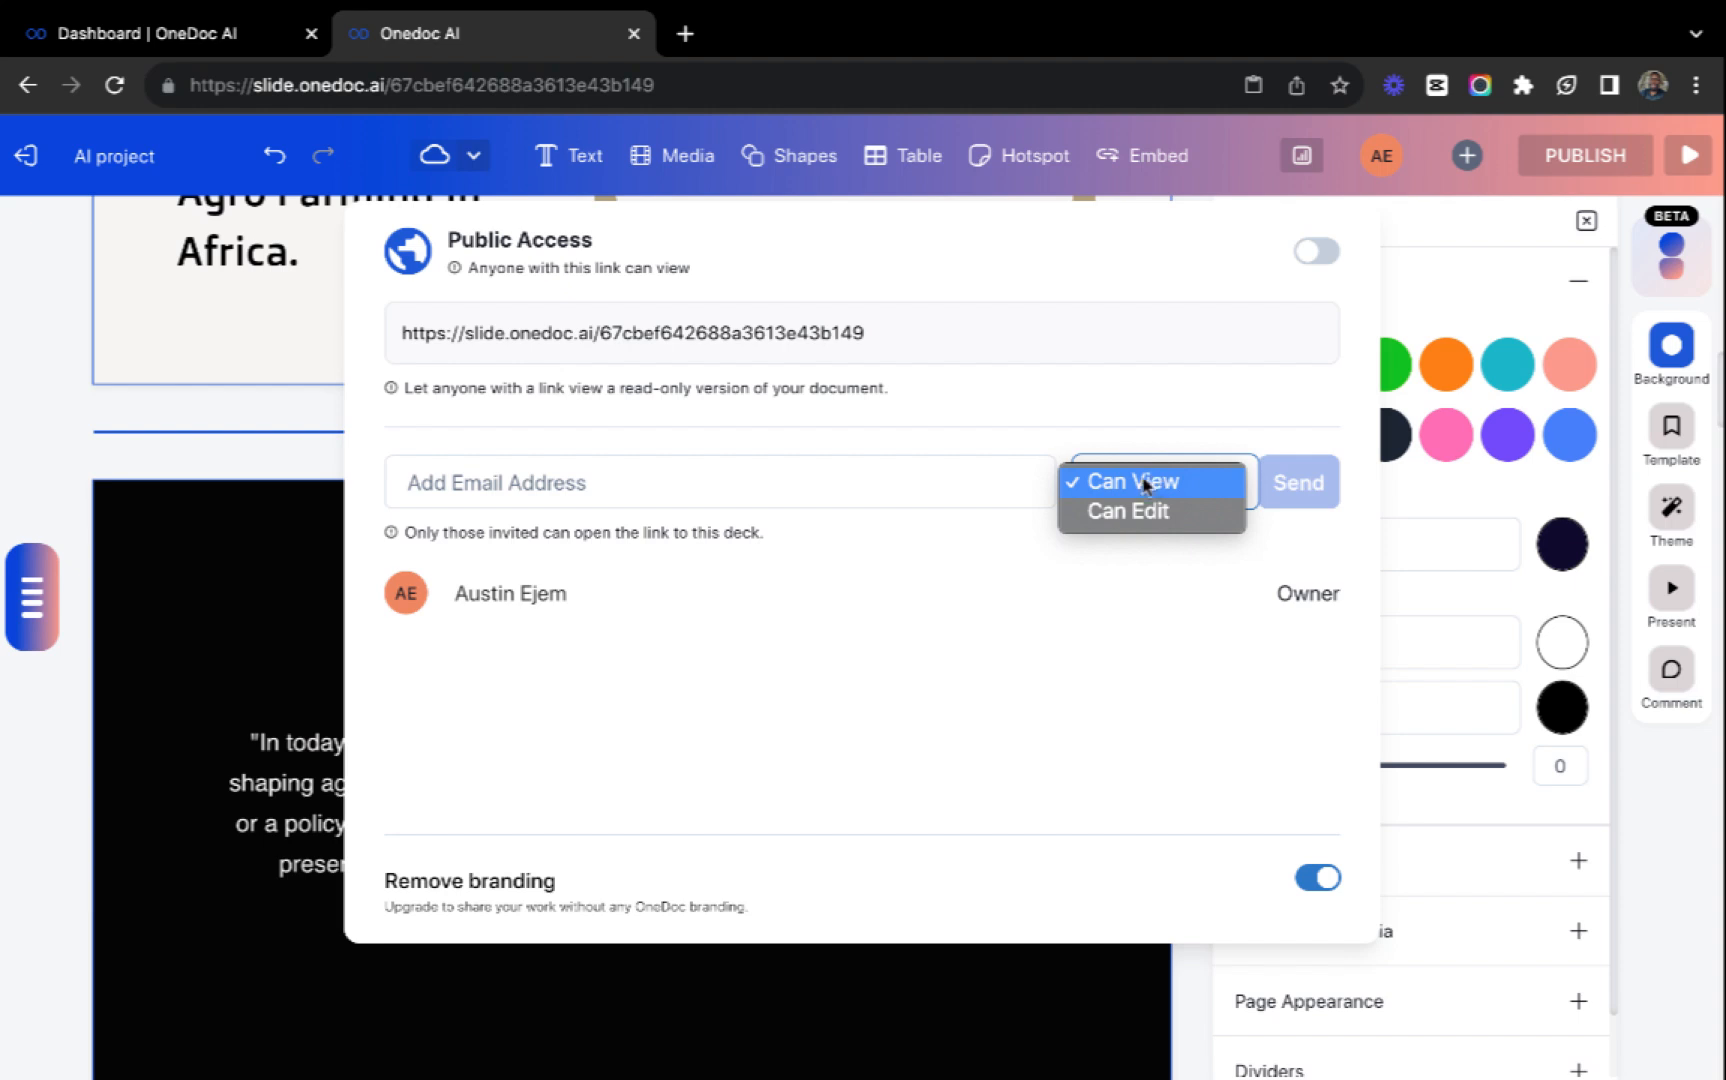
click(1133, 648)
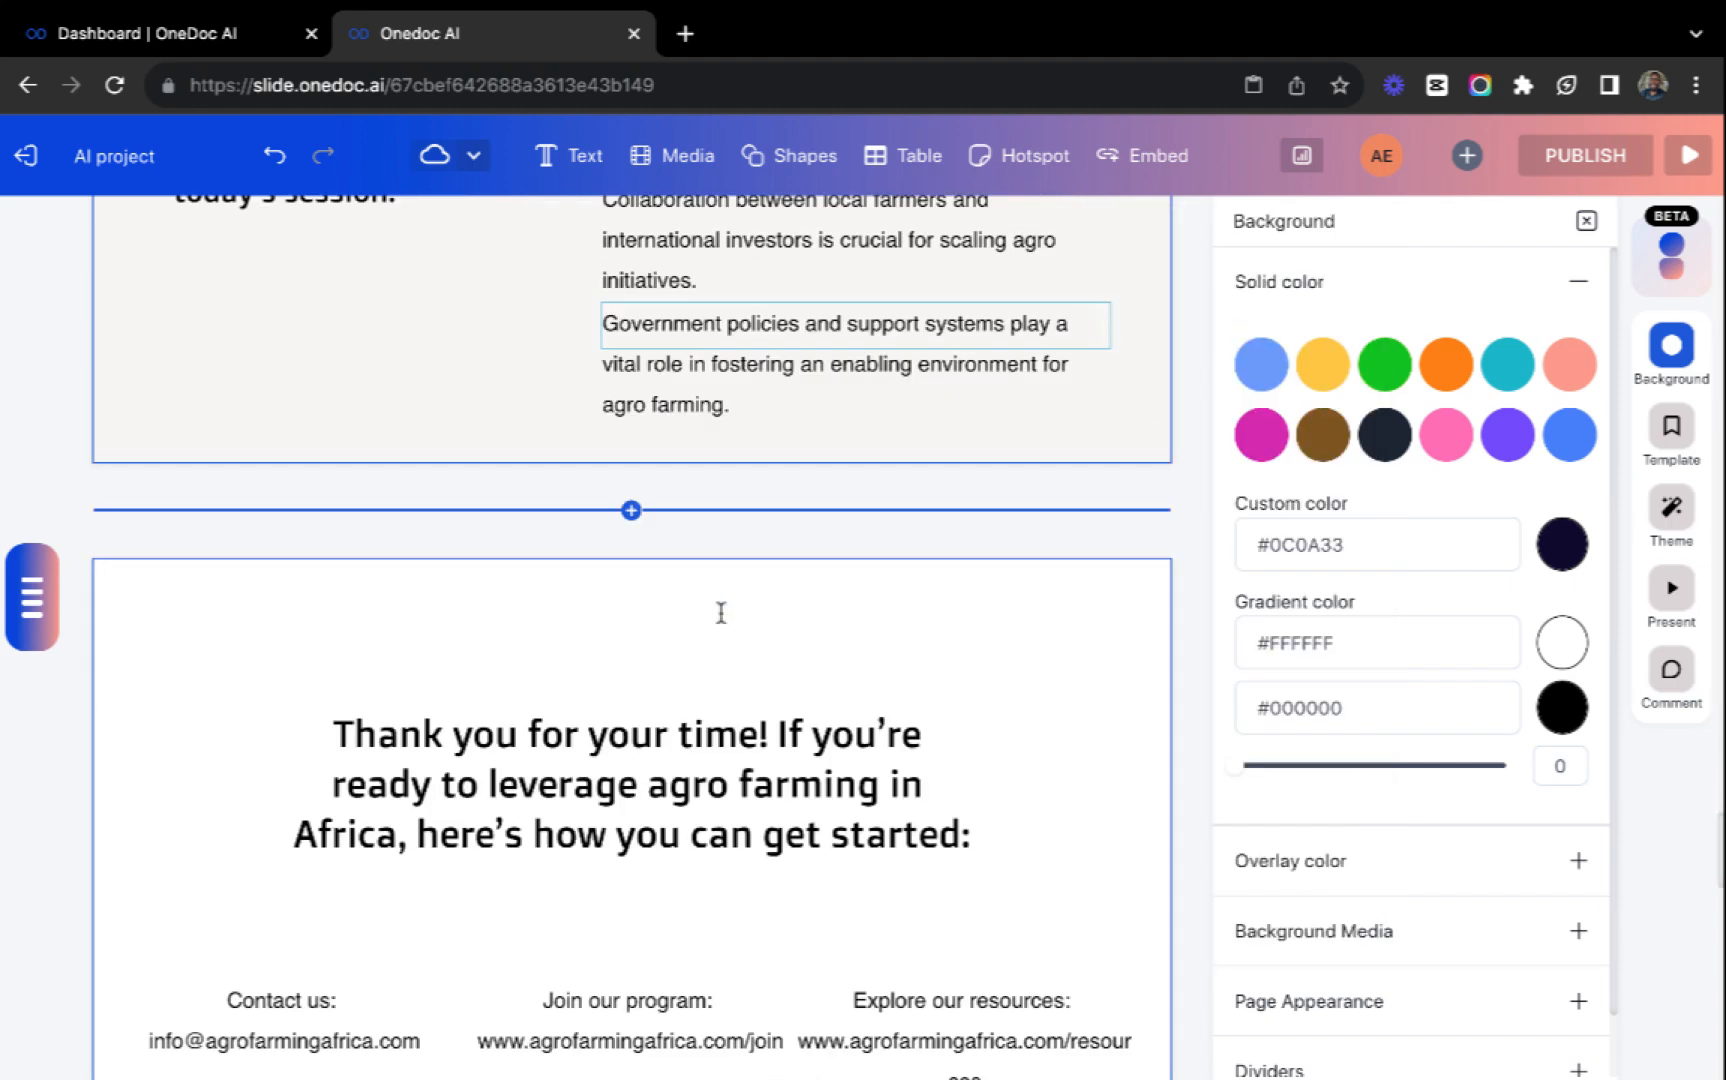
Examine the available text element types and browse the media sources My Drive, Images, Videos and GIFs from the new blank slide.
scroll(720, 612, down, 14)
scroll(720, 613, down, 2)
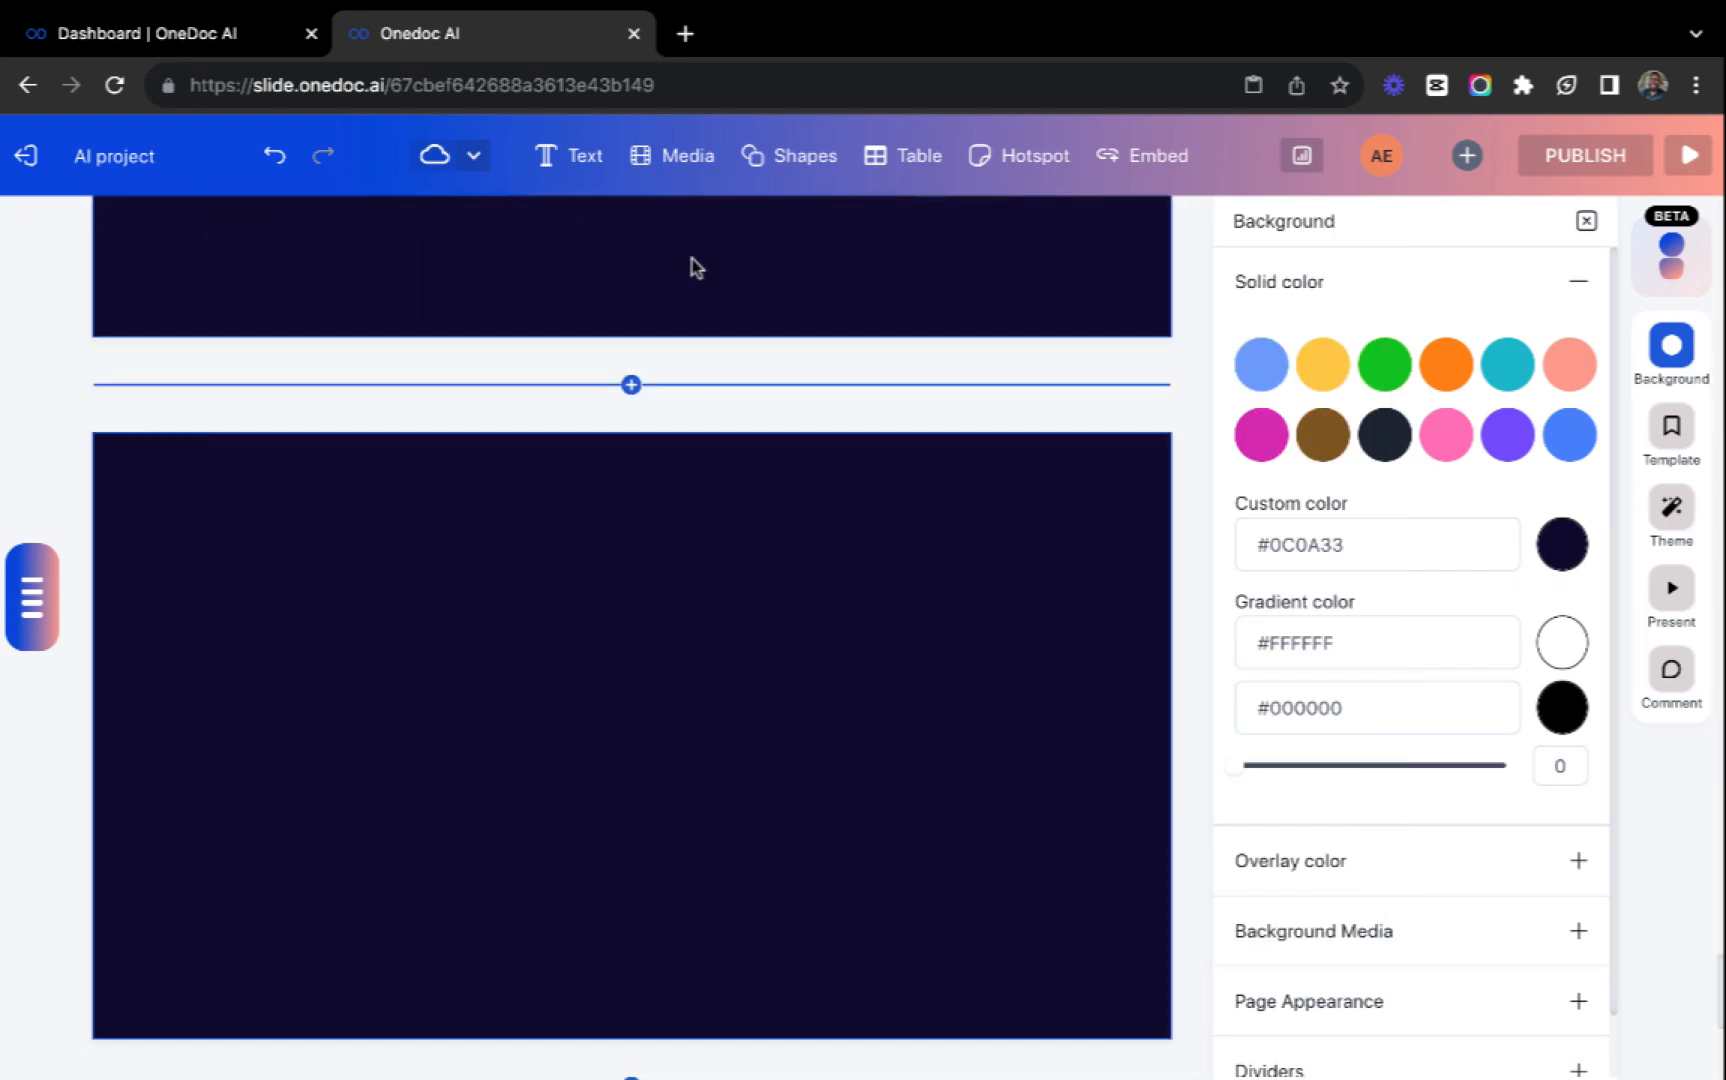
click(590, 160)
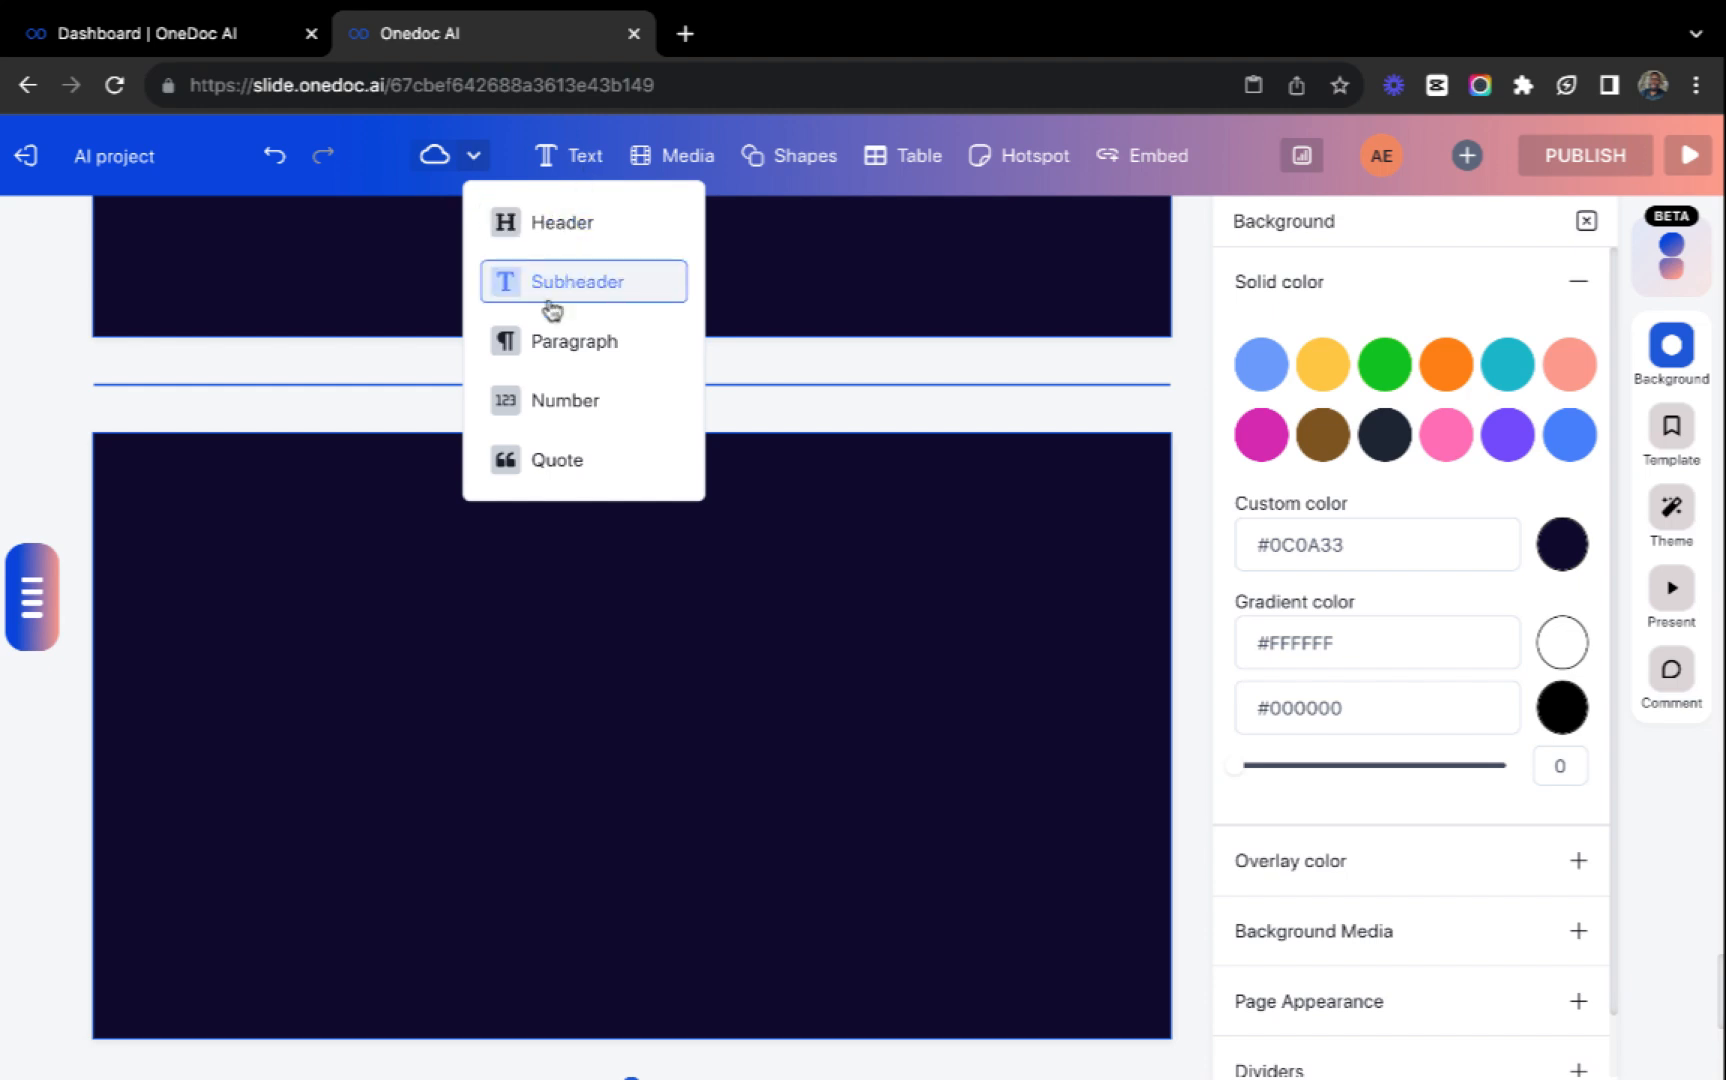
click(677, 165)
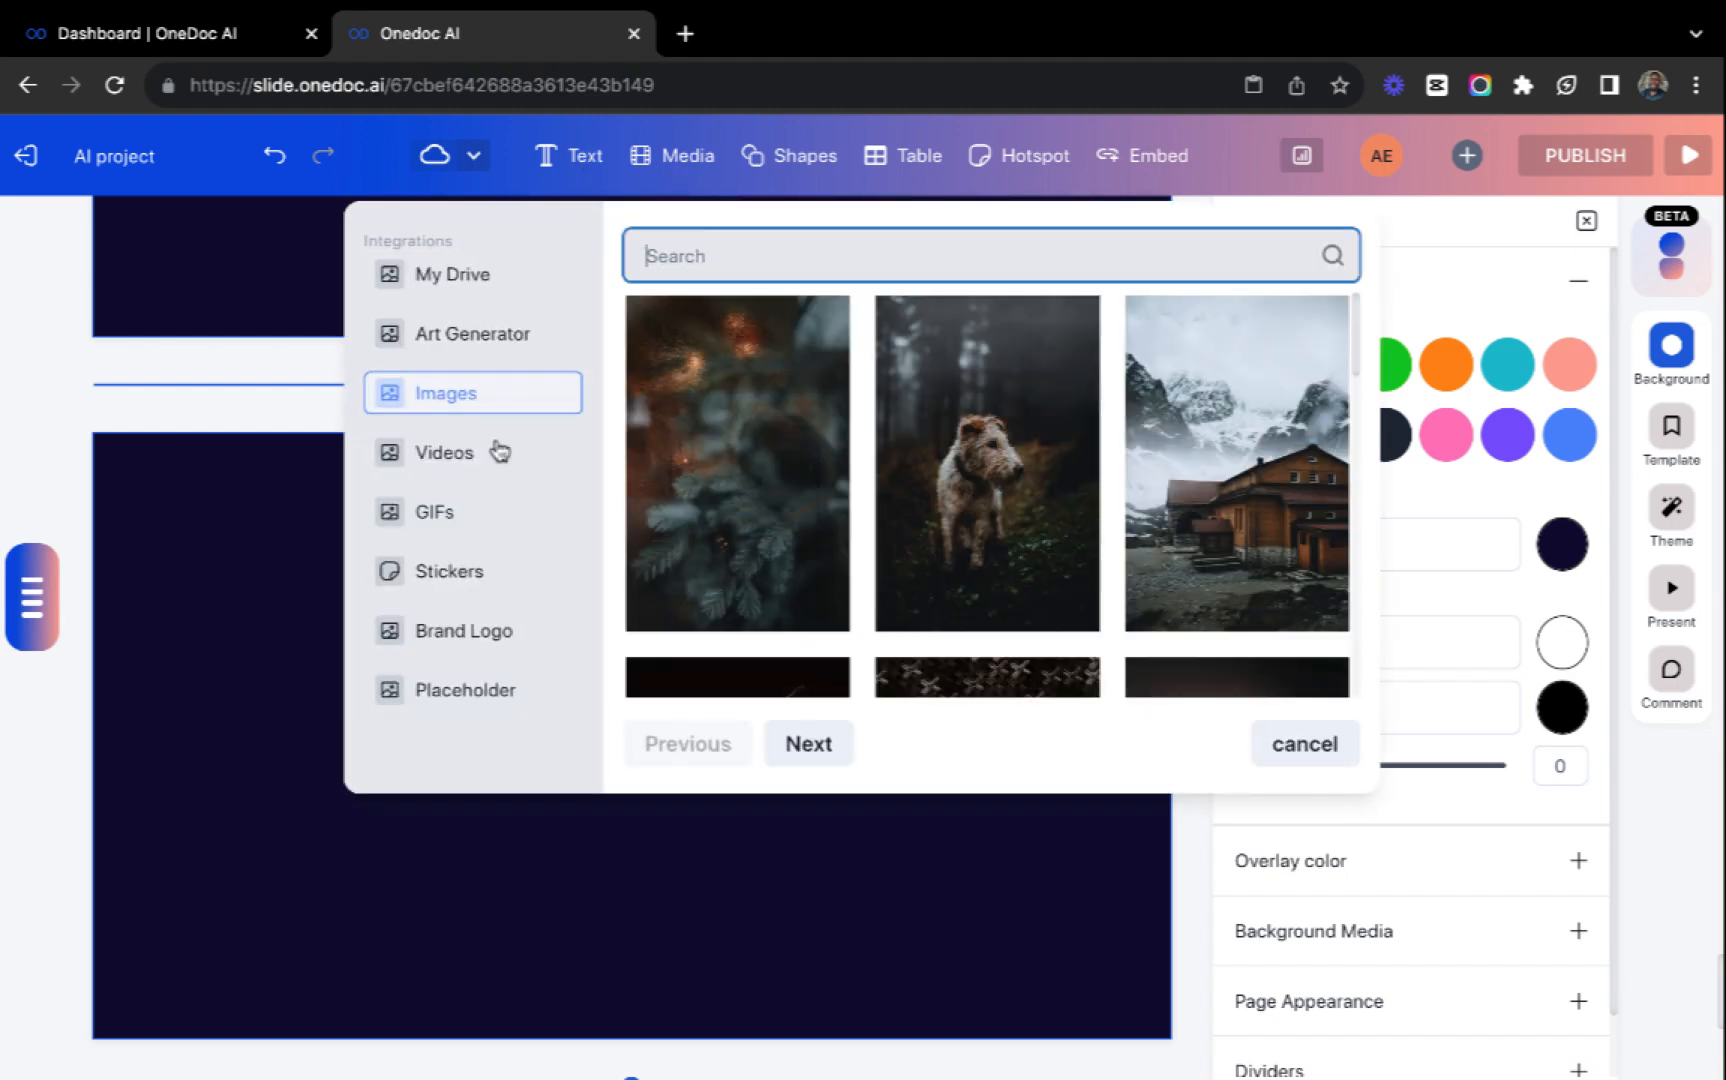
click(474, 278)
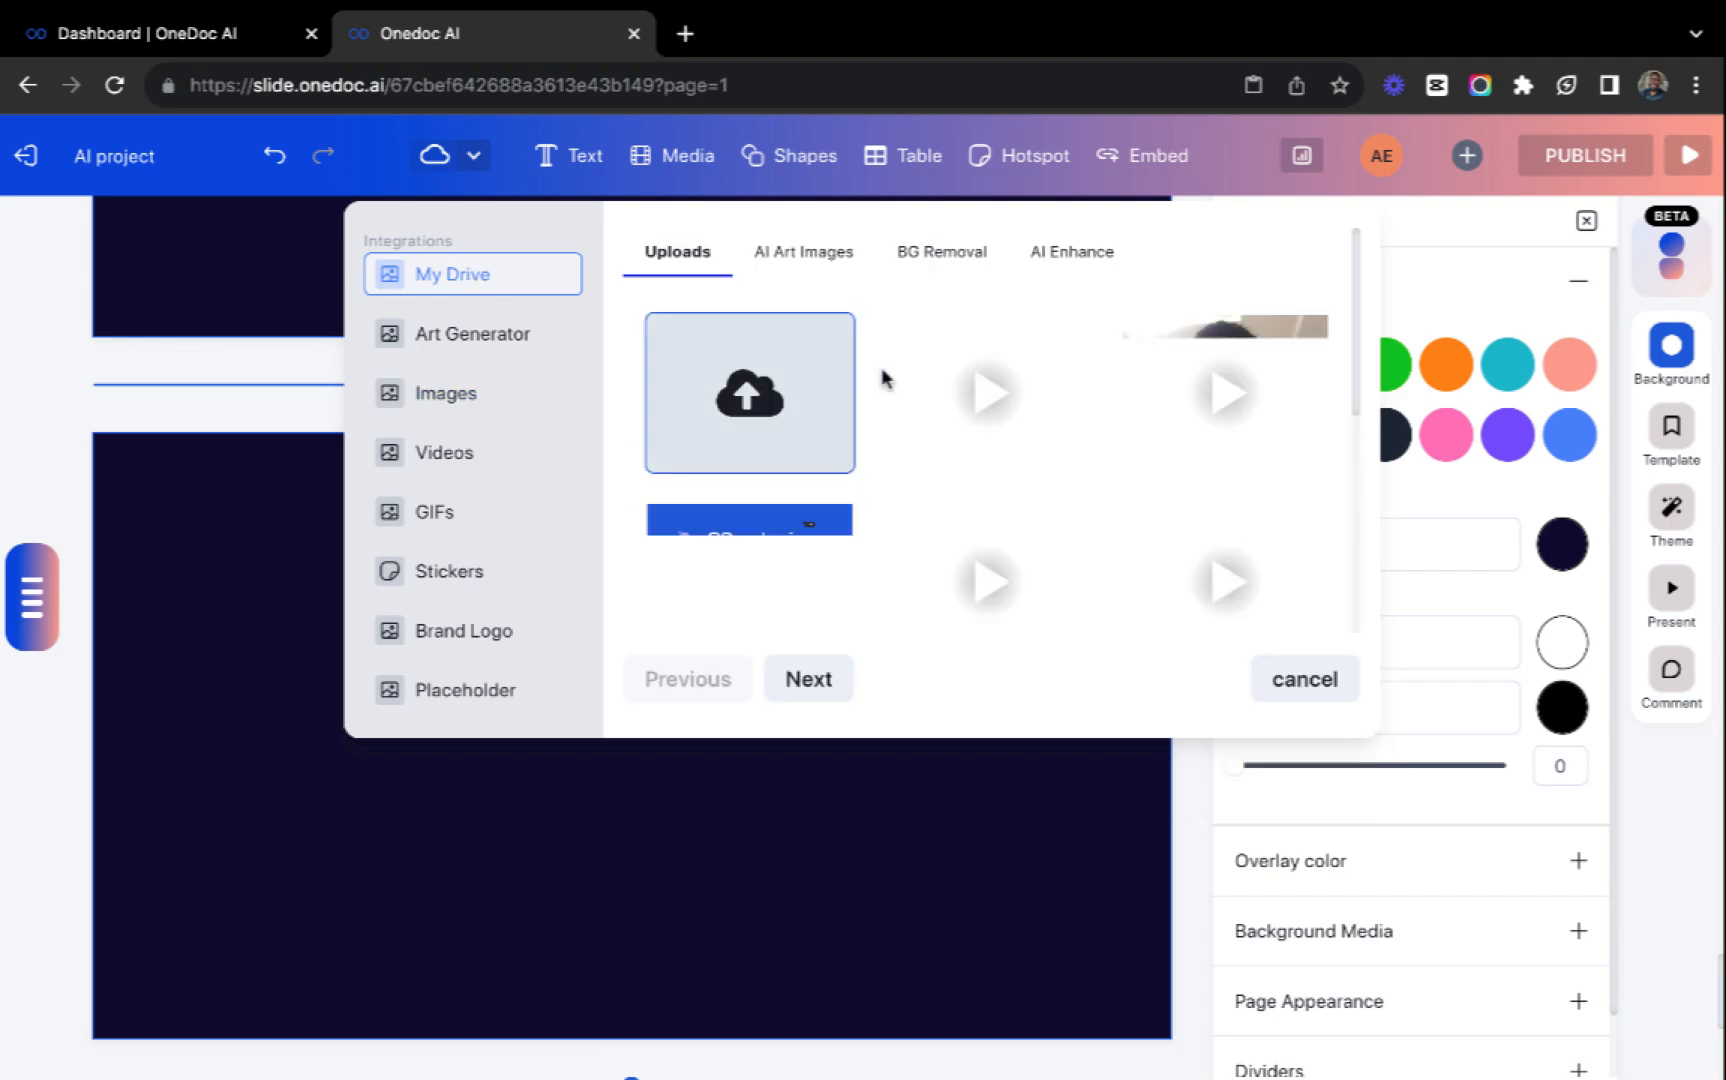
click(528, 337)
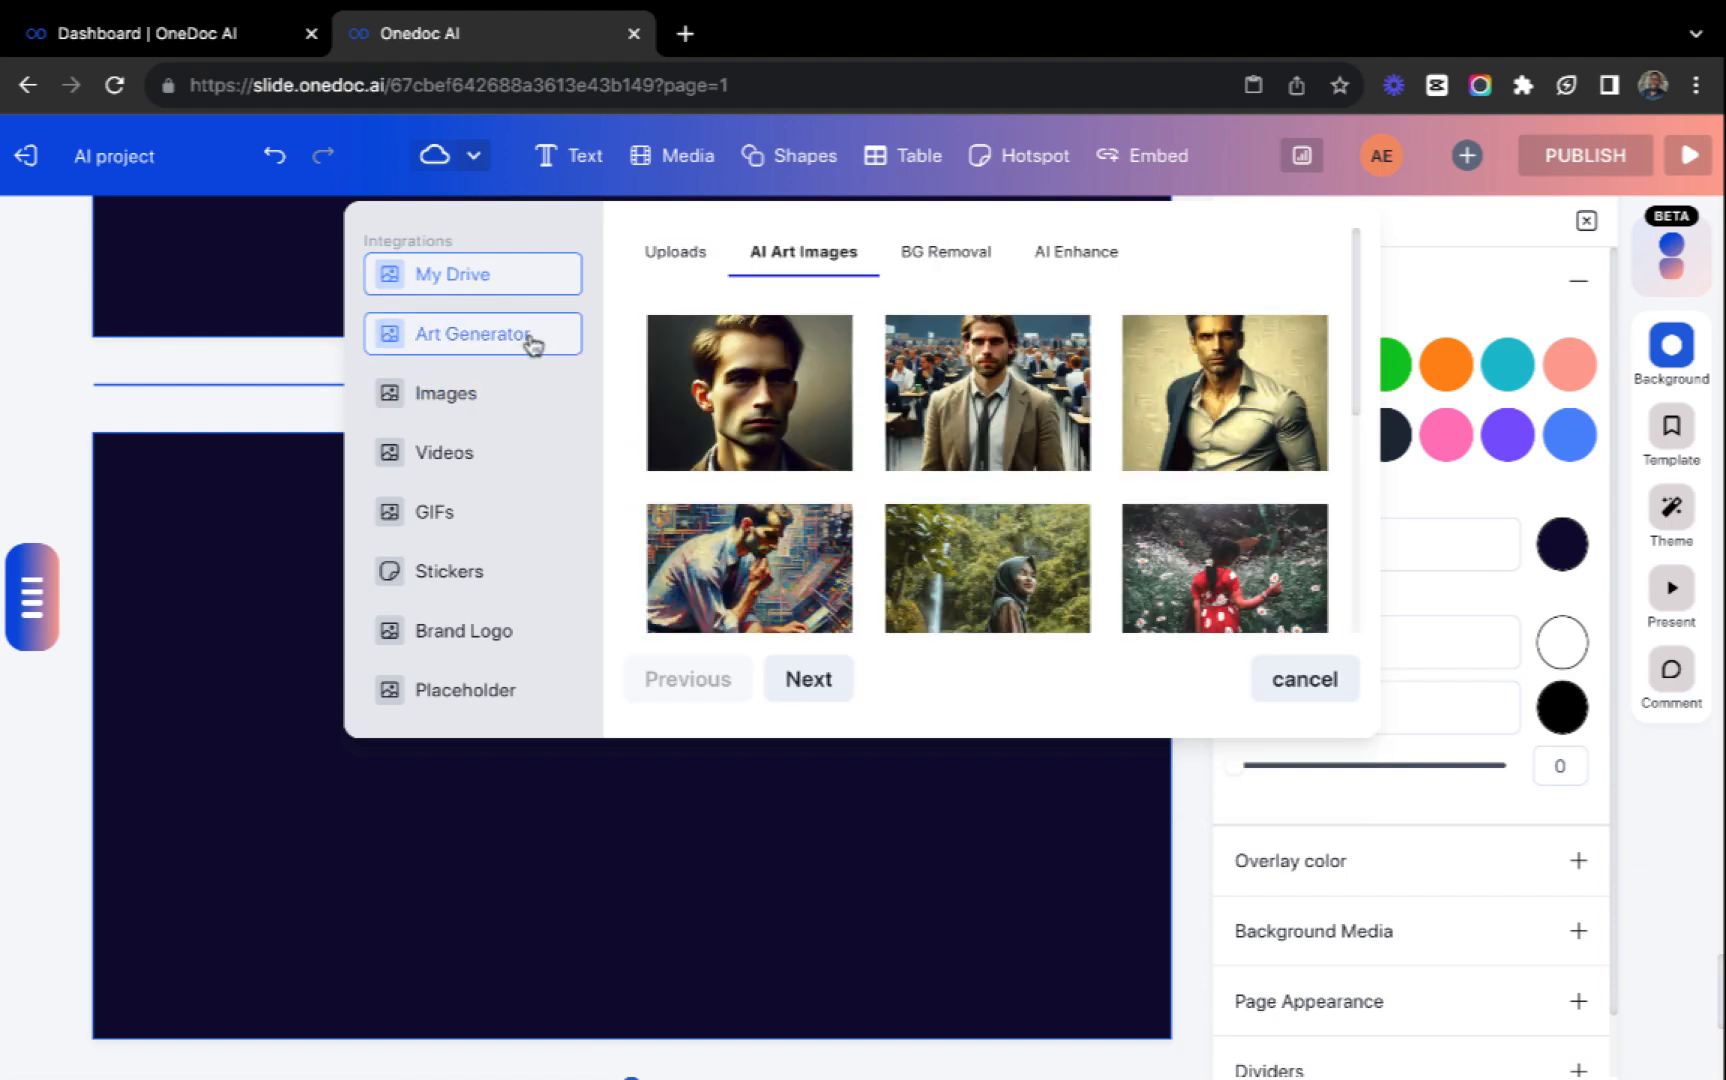
click(472, 393)
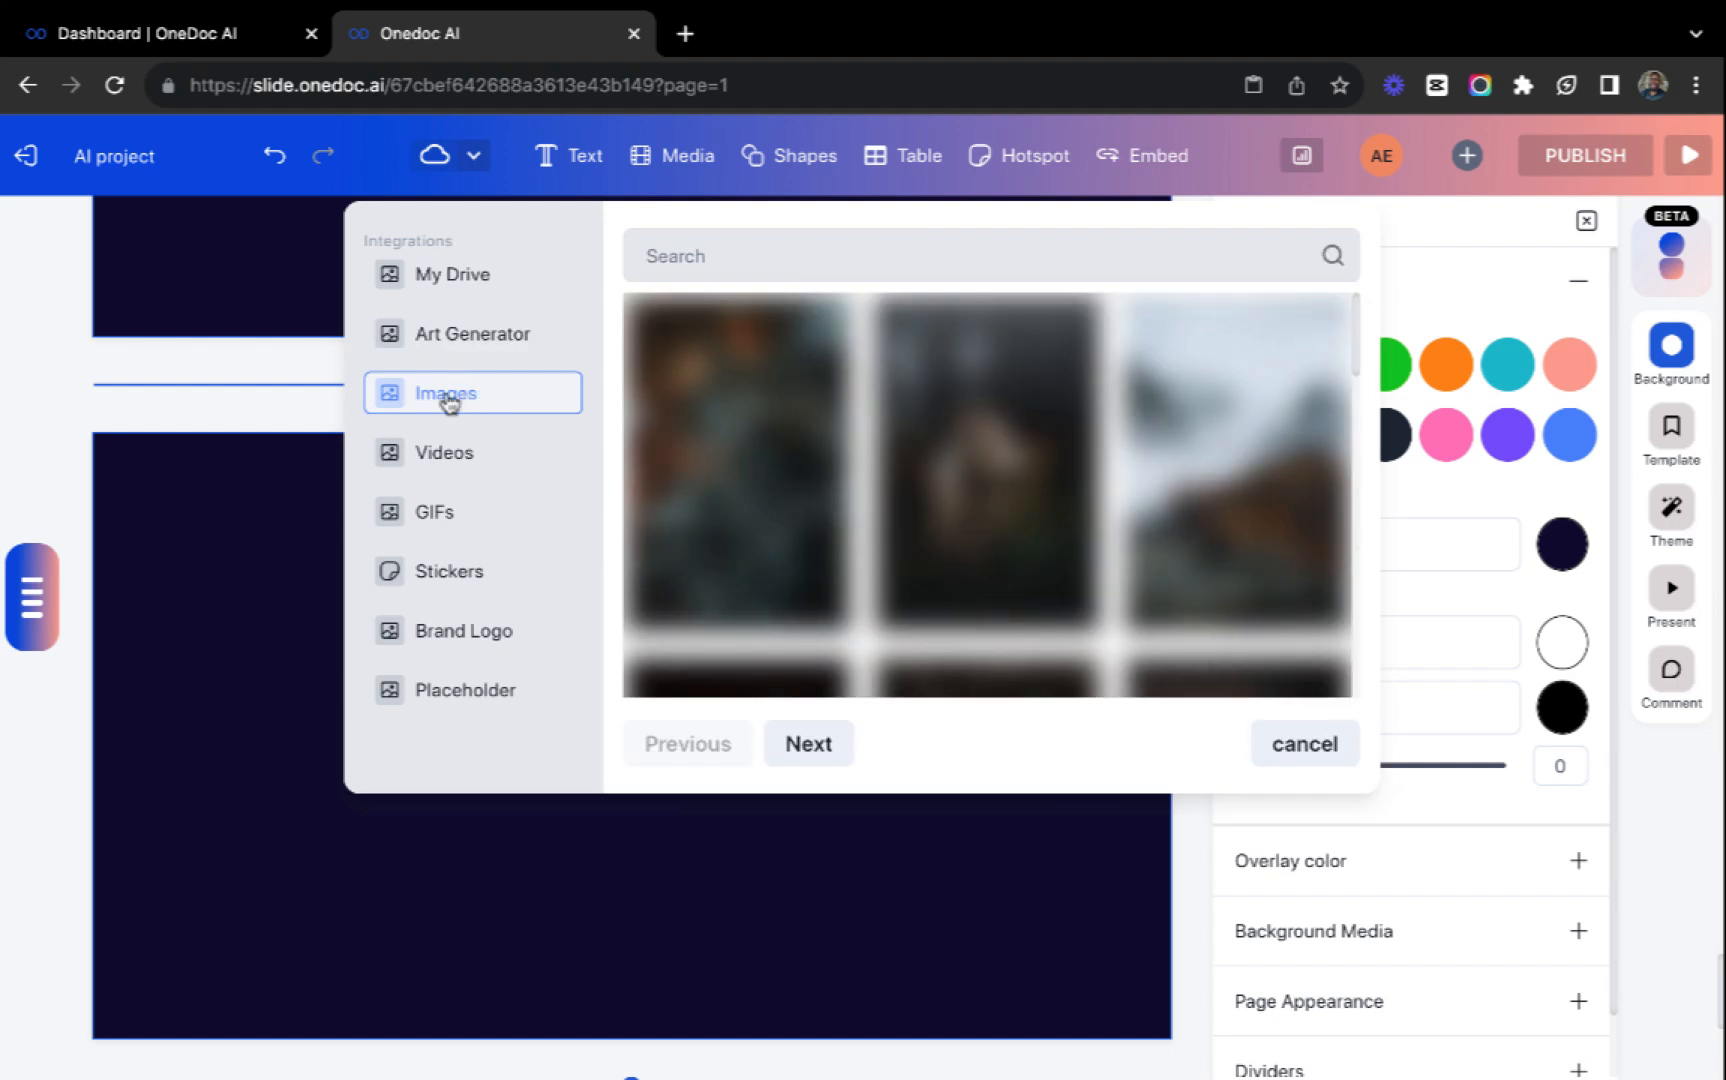
scroll(884, 484, down, 10)
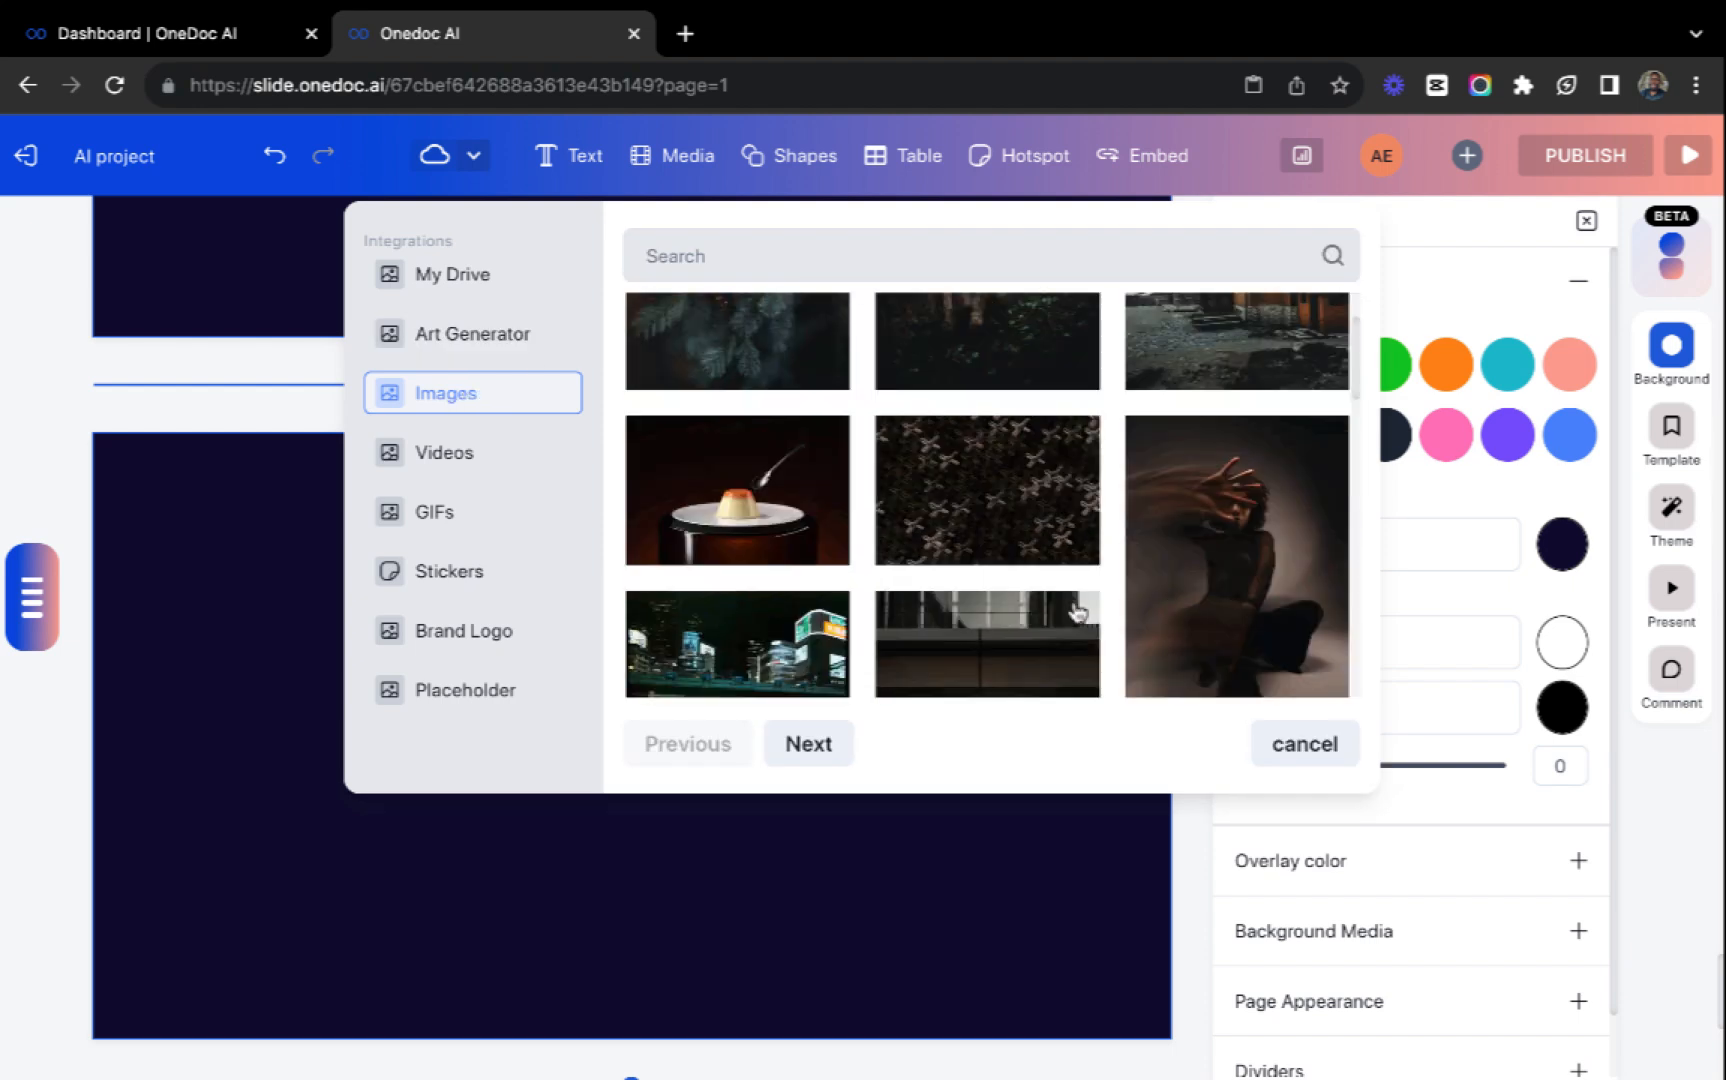
click(490, 466)
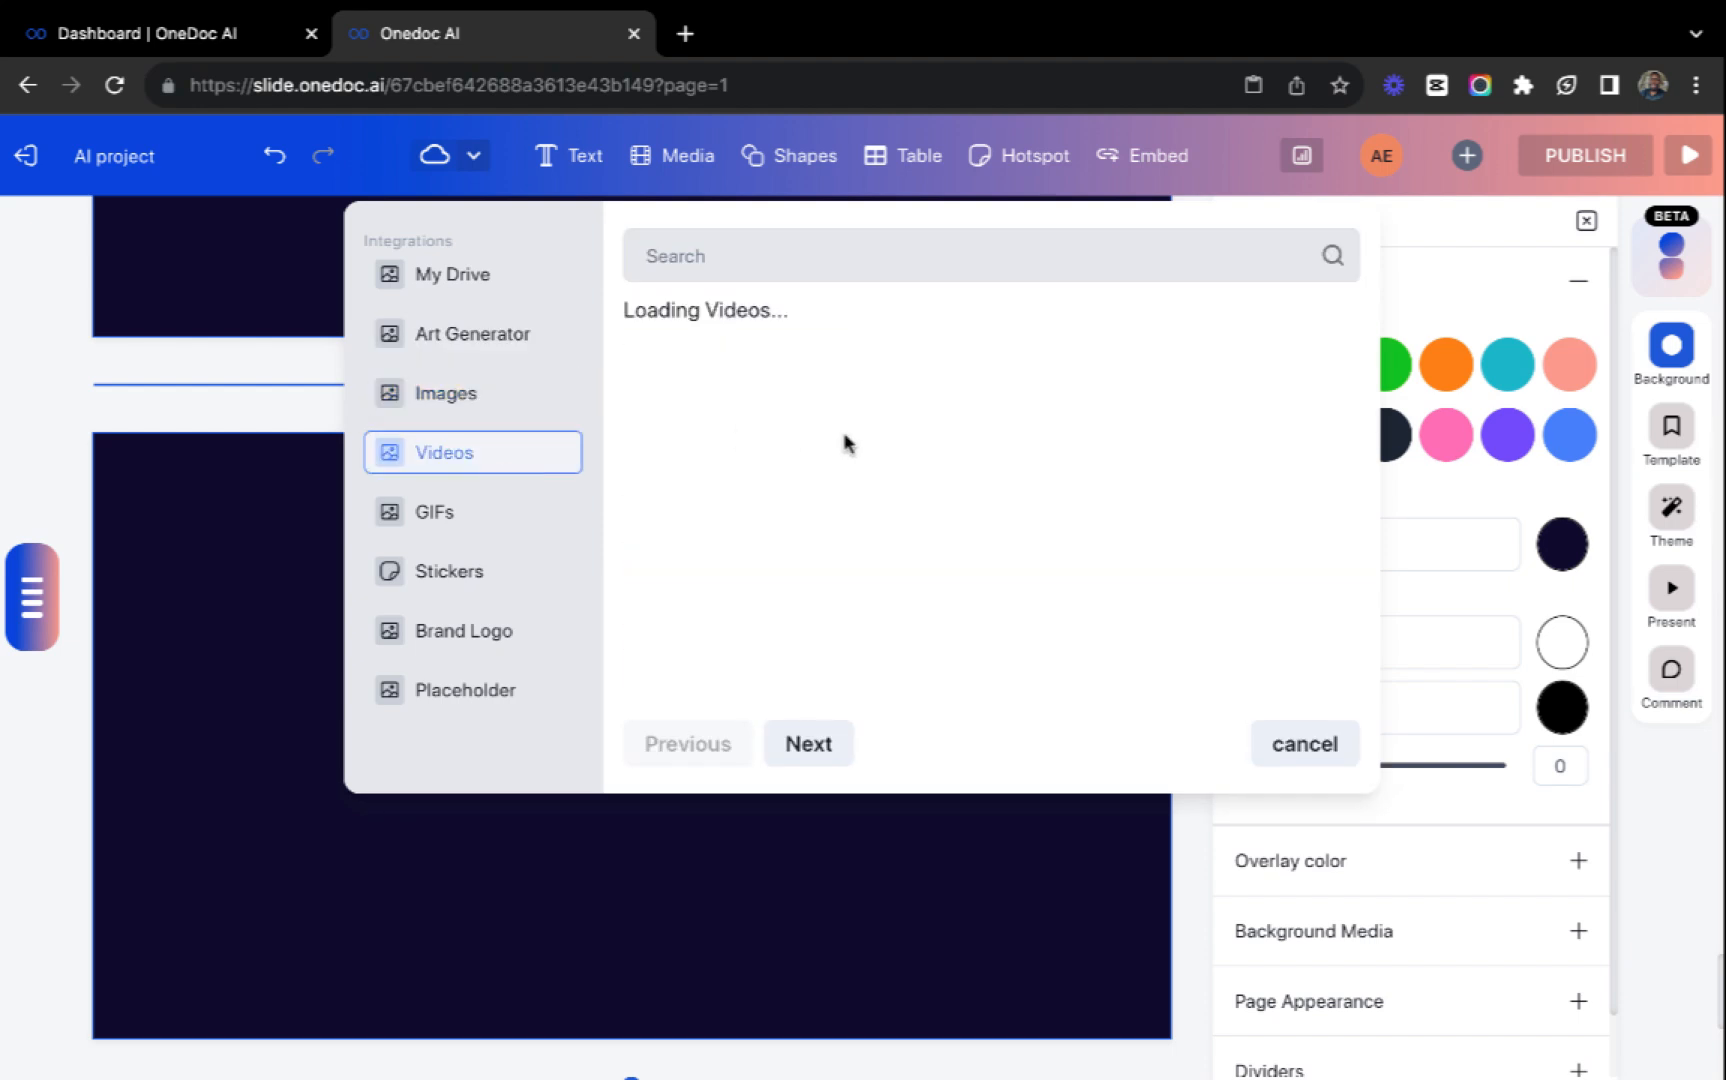
scroll(1040, 508, down, 4)
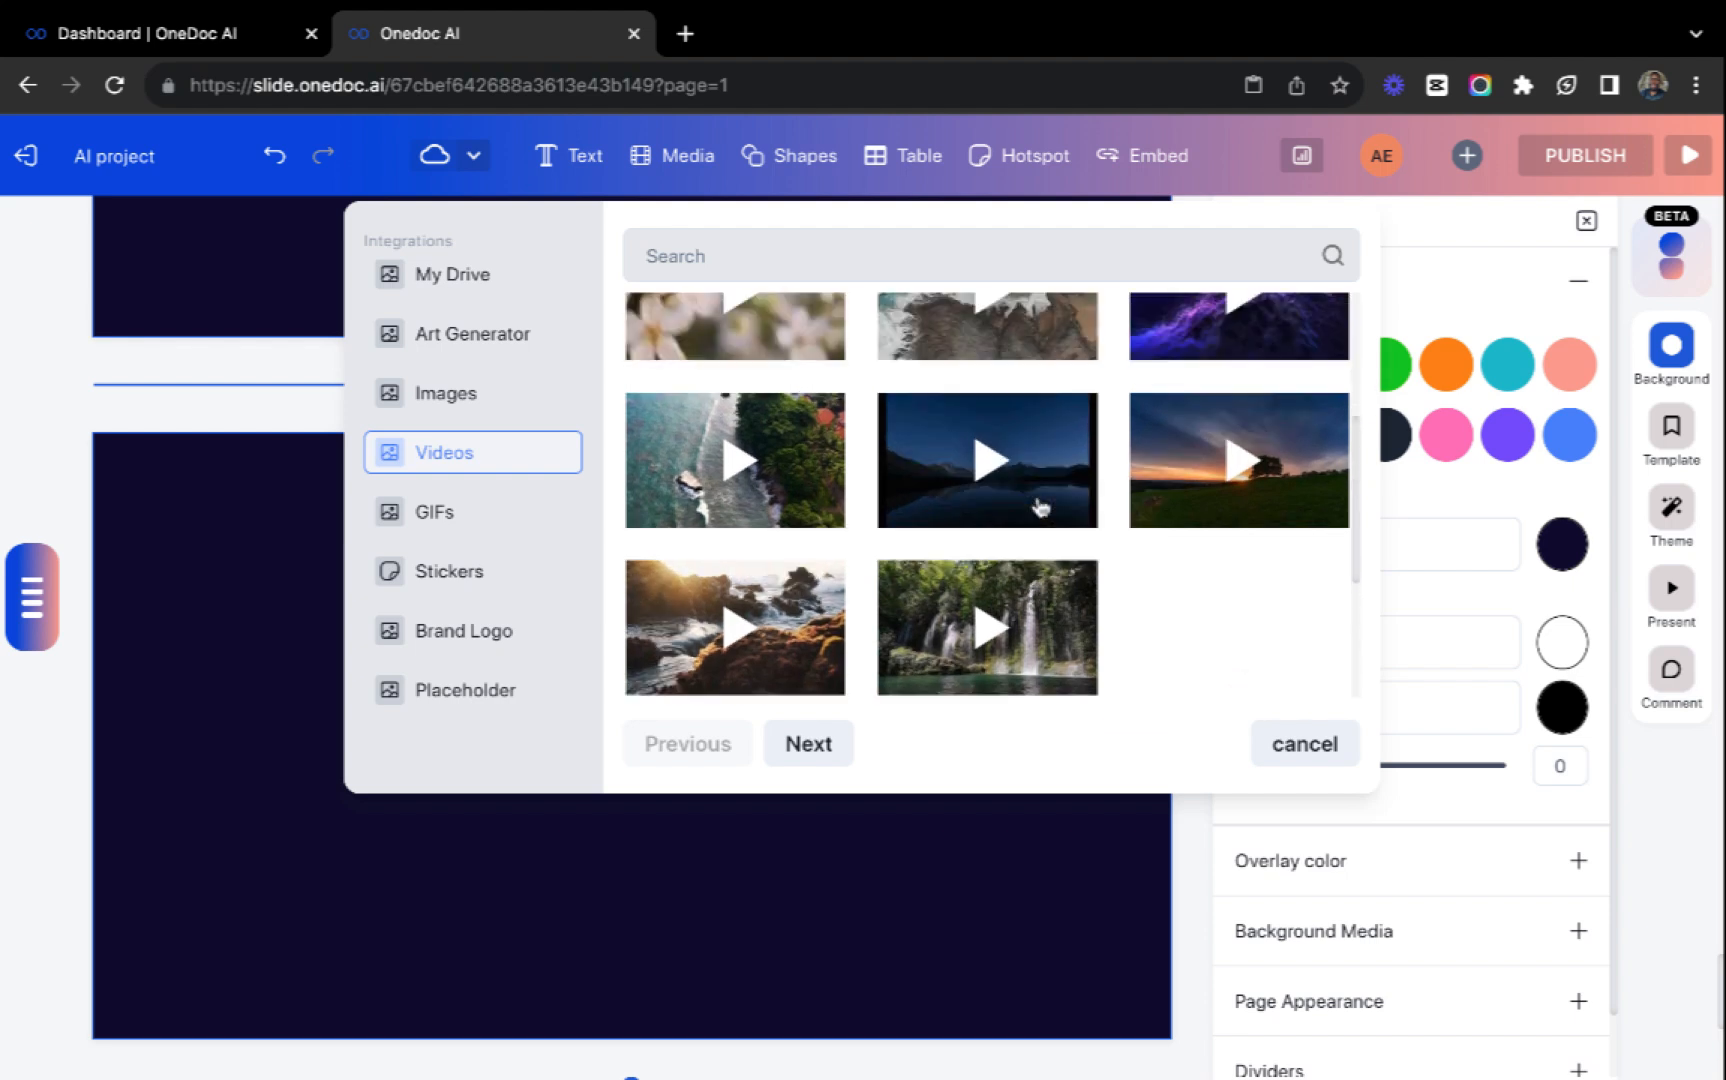
scroll(1040, 508, up, 3)
click(493, 507)
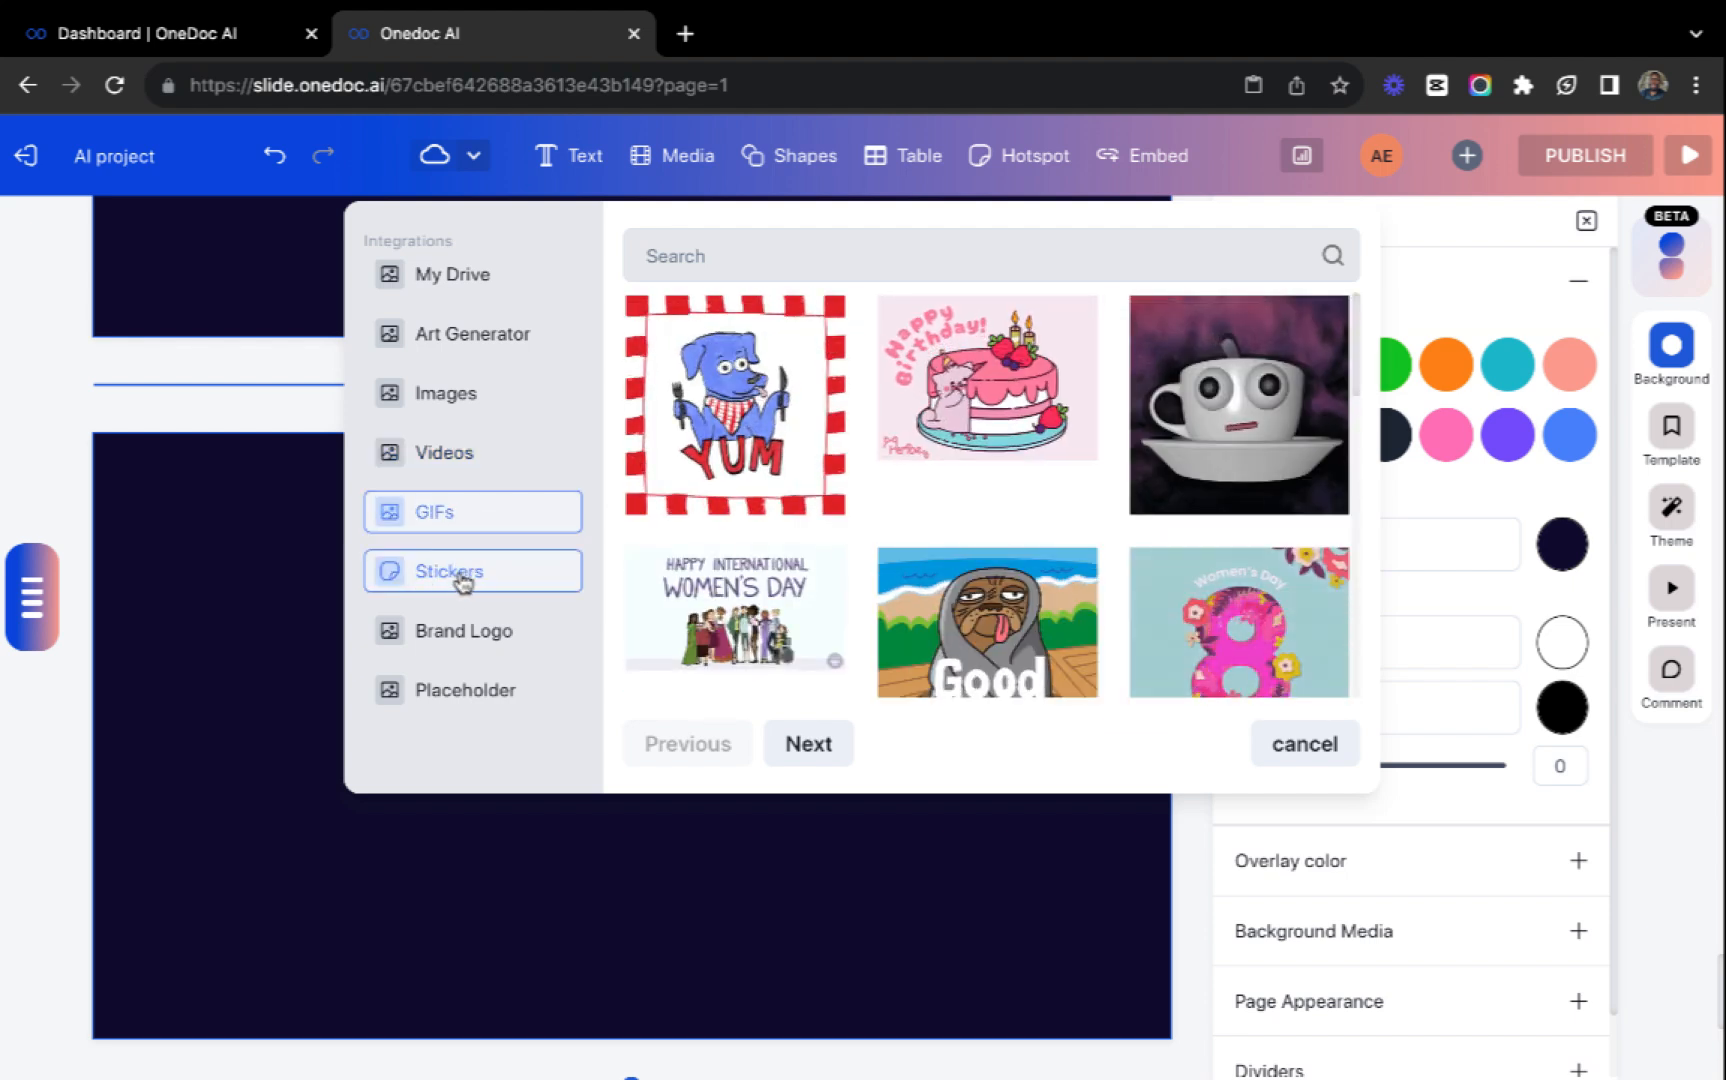
Insert a media placeholder on the new slide, enlarge it and move it to about X 73, Y 49.
click(441, 700)
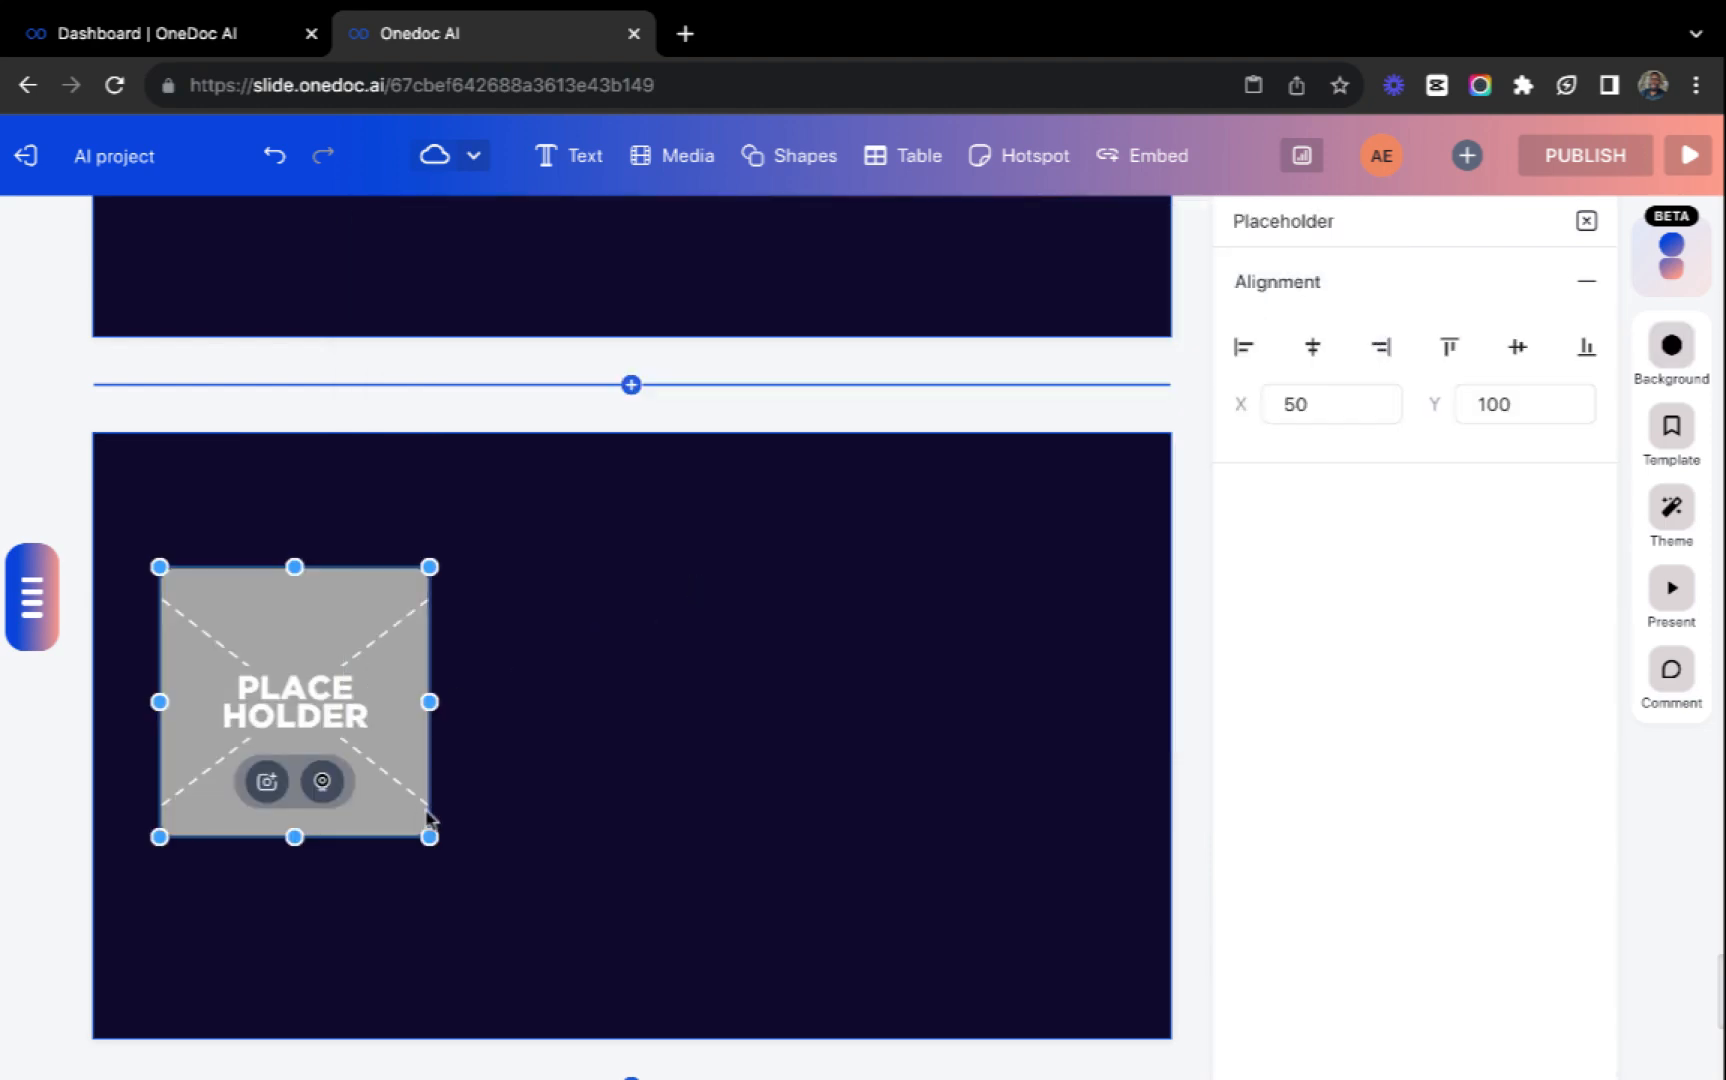
drag(435, 833, 597, 957)
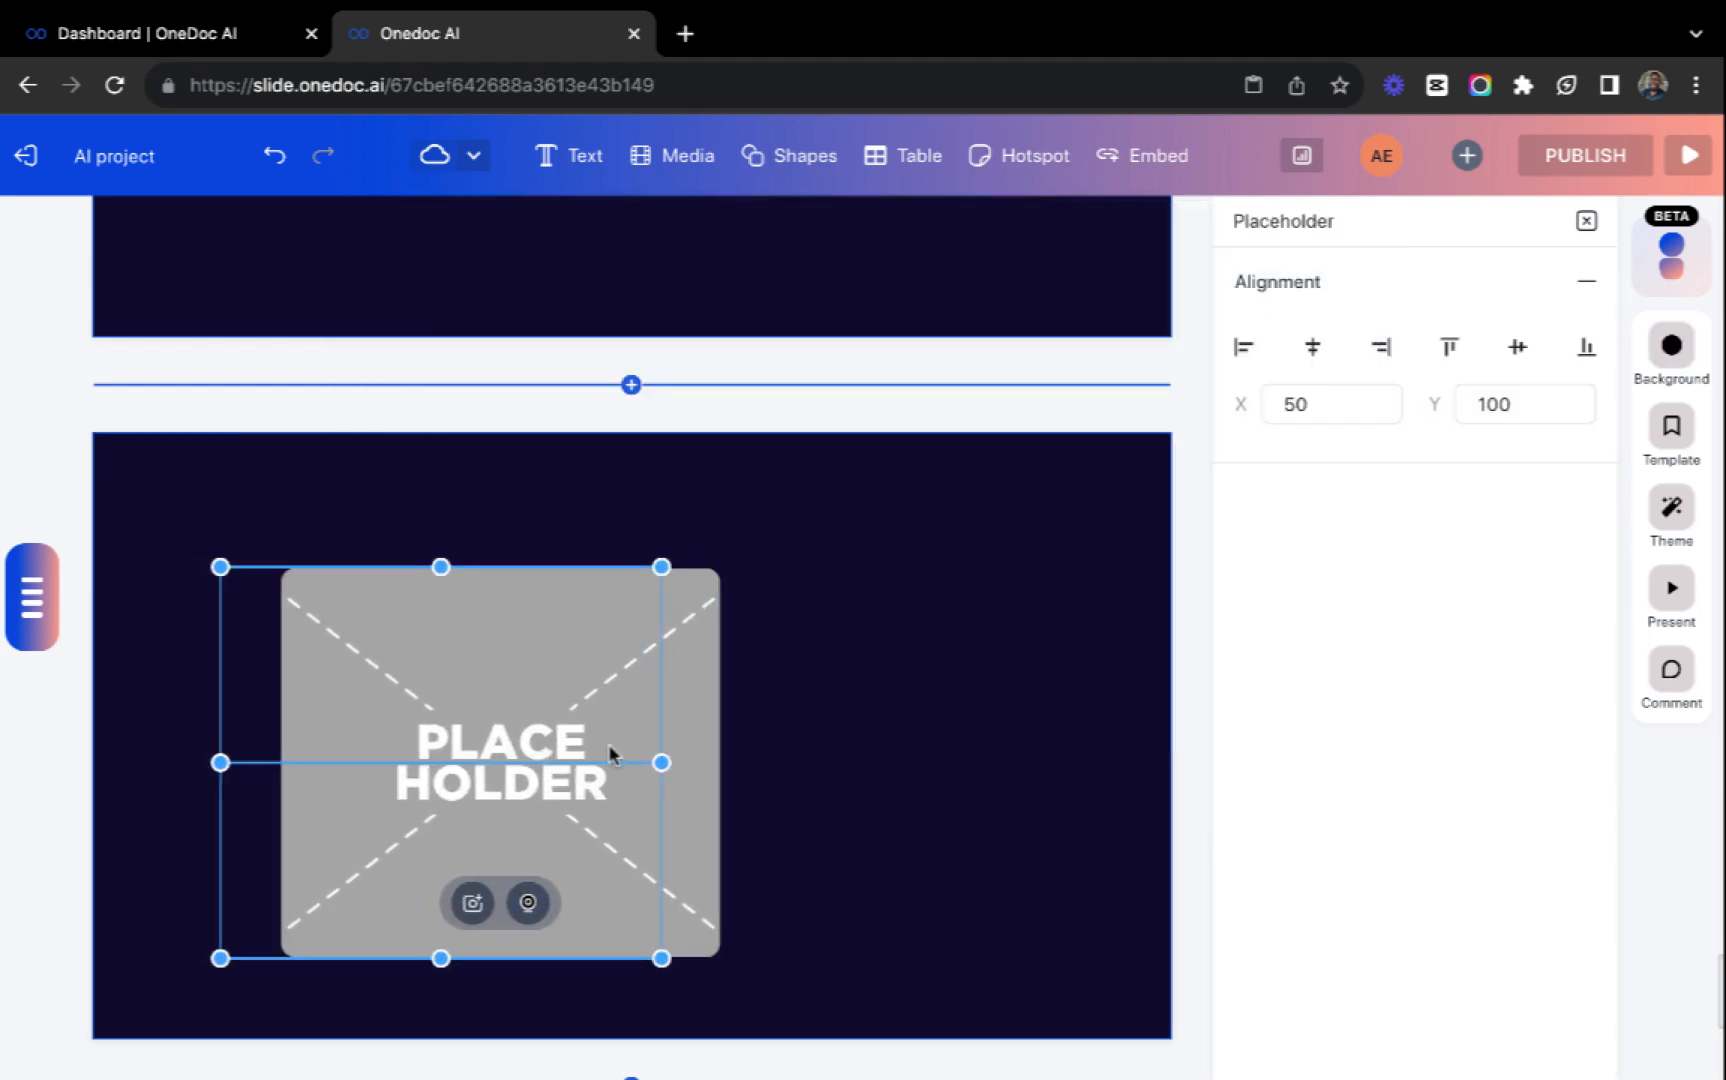
drag(613, 752, 515, 684)
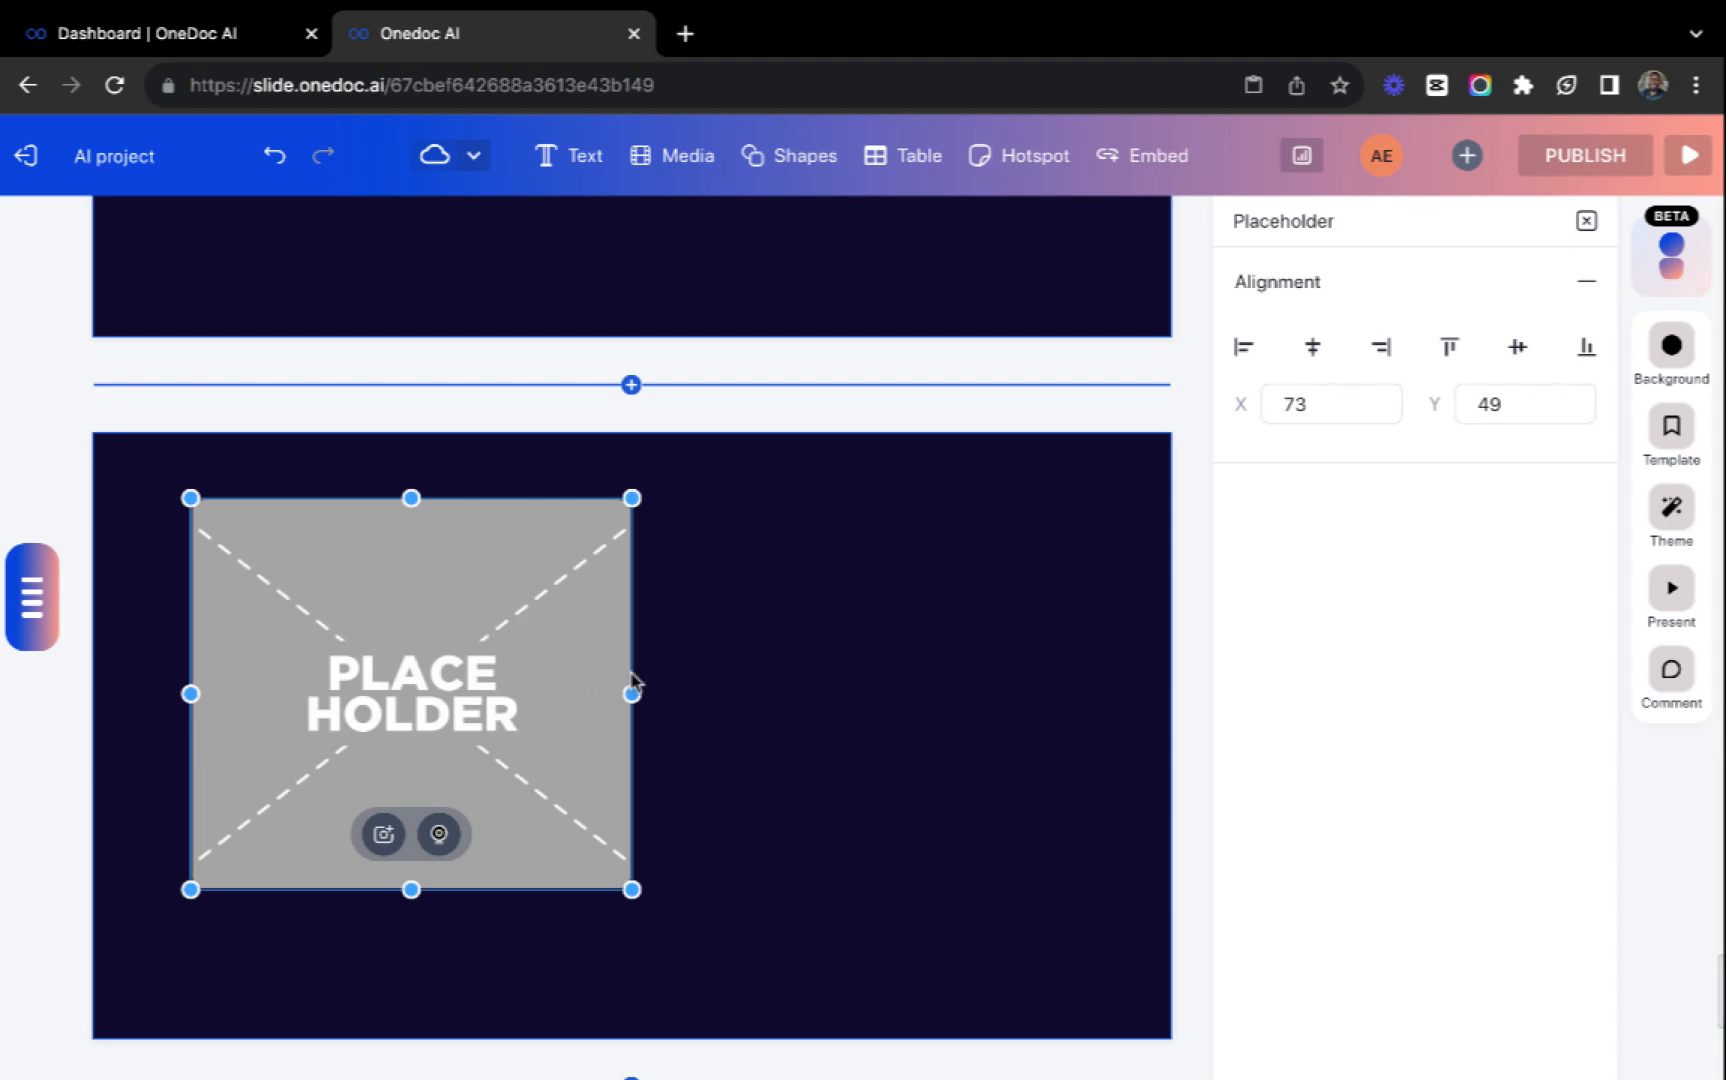
Narrow the media placeholder on the new slide so that its X position becomes 106.
drag(632, 693, 565, 709)
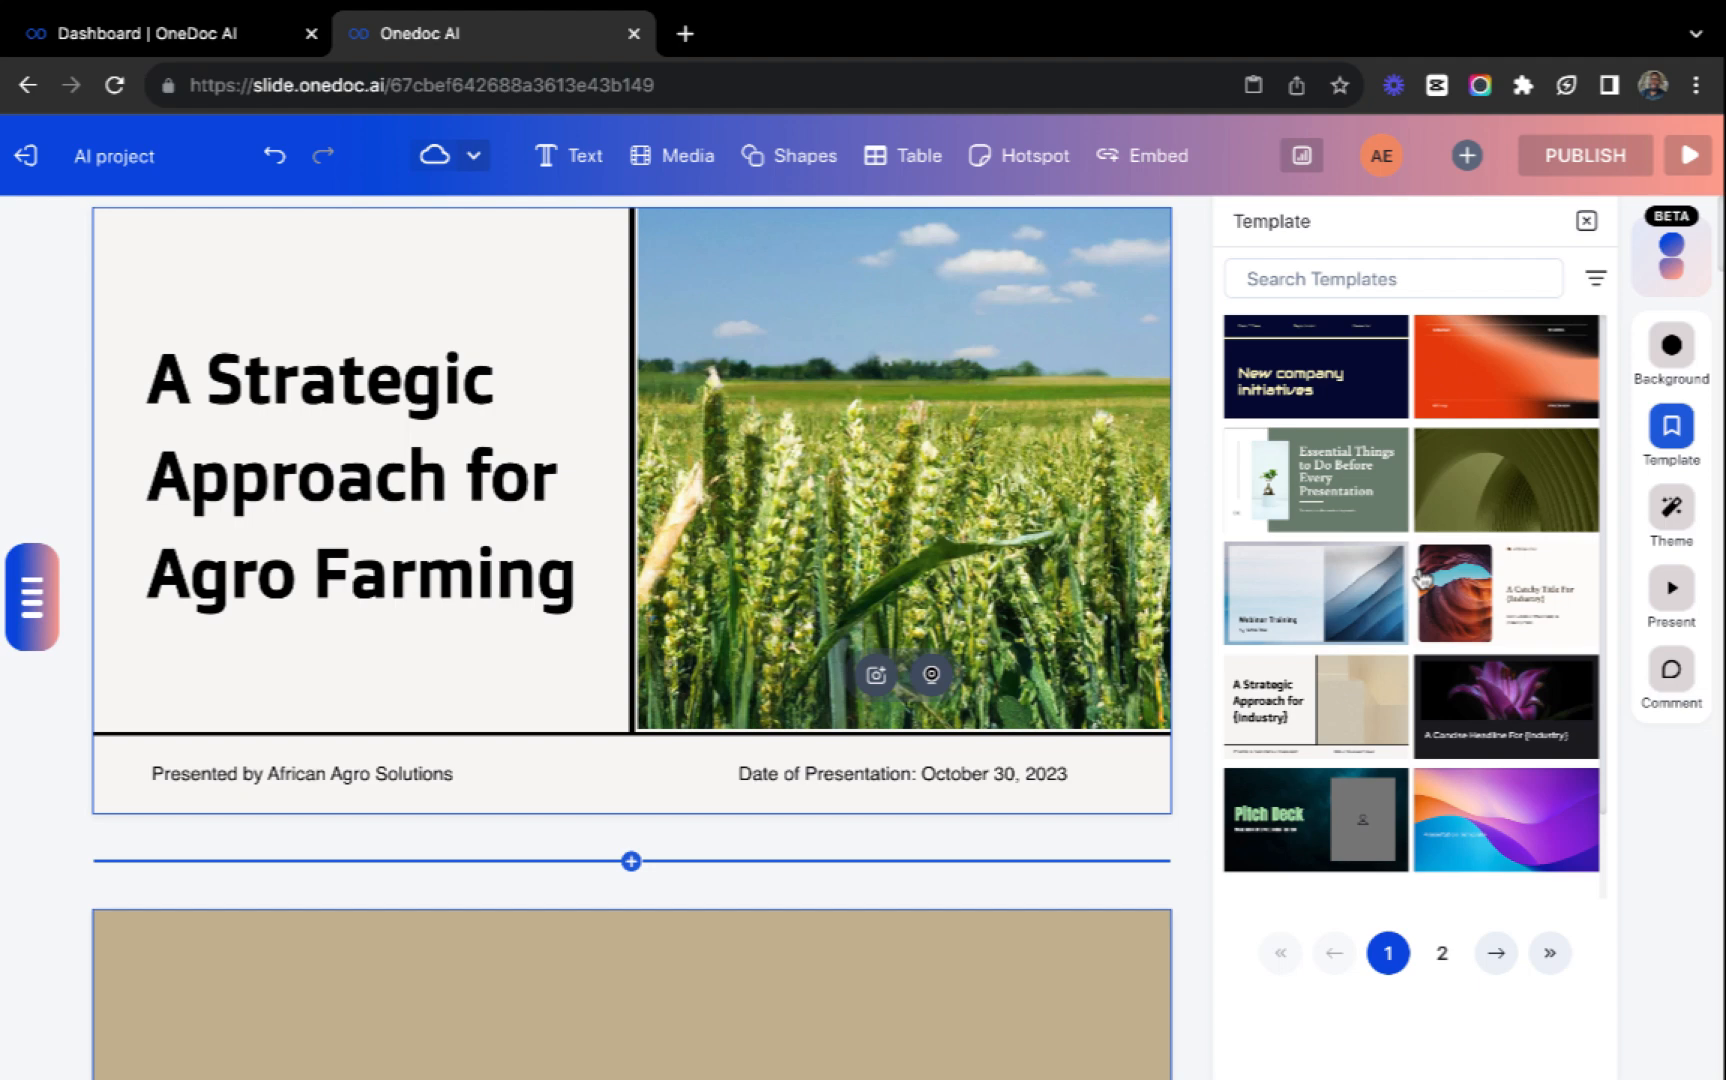
Apply the "Welcome to church!" template from page 4 of the template gallery, overwriting the project's existing content.
scroll(1422, 580, down, 2)
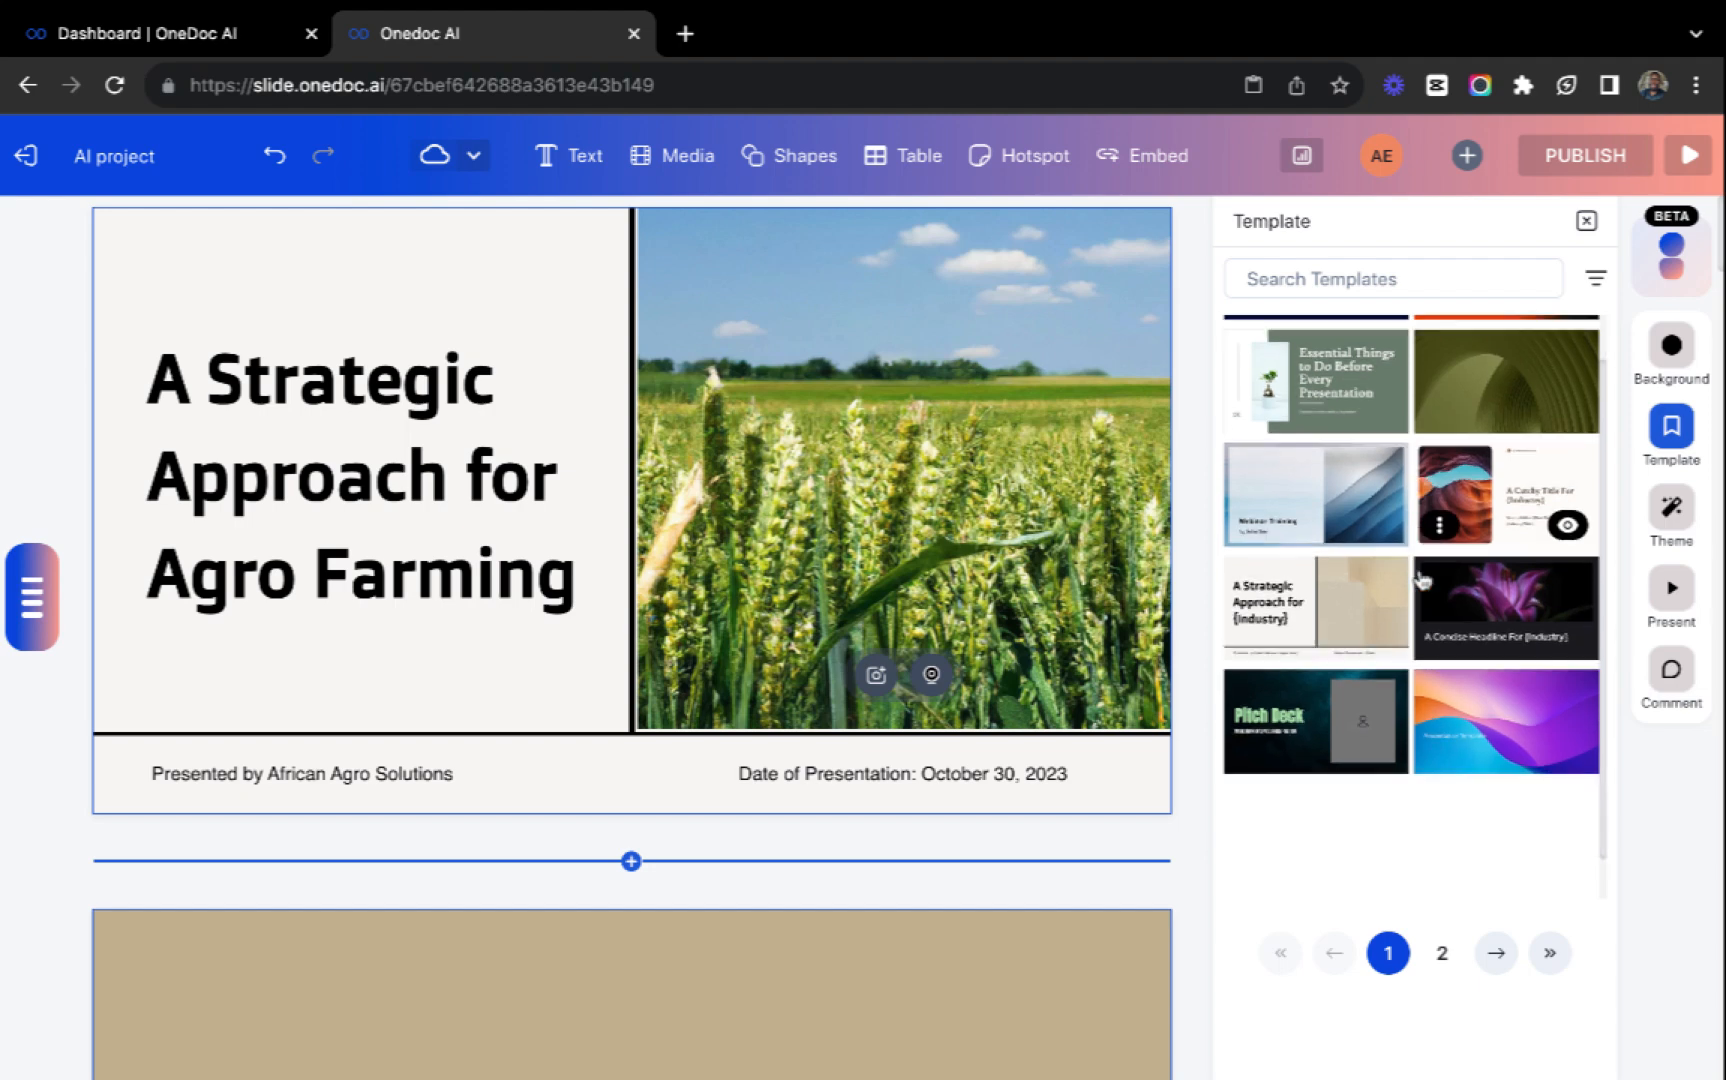
scroll(613, 640, down, 10)
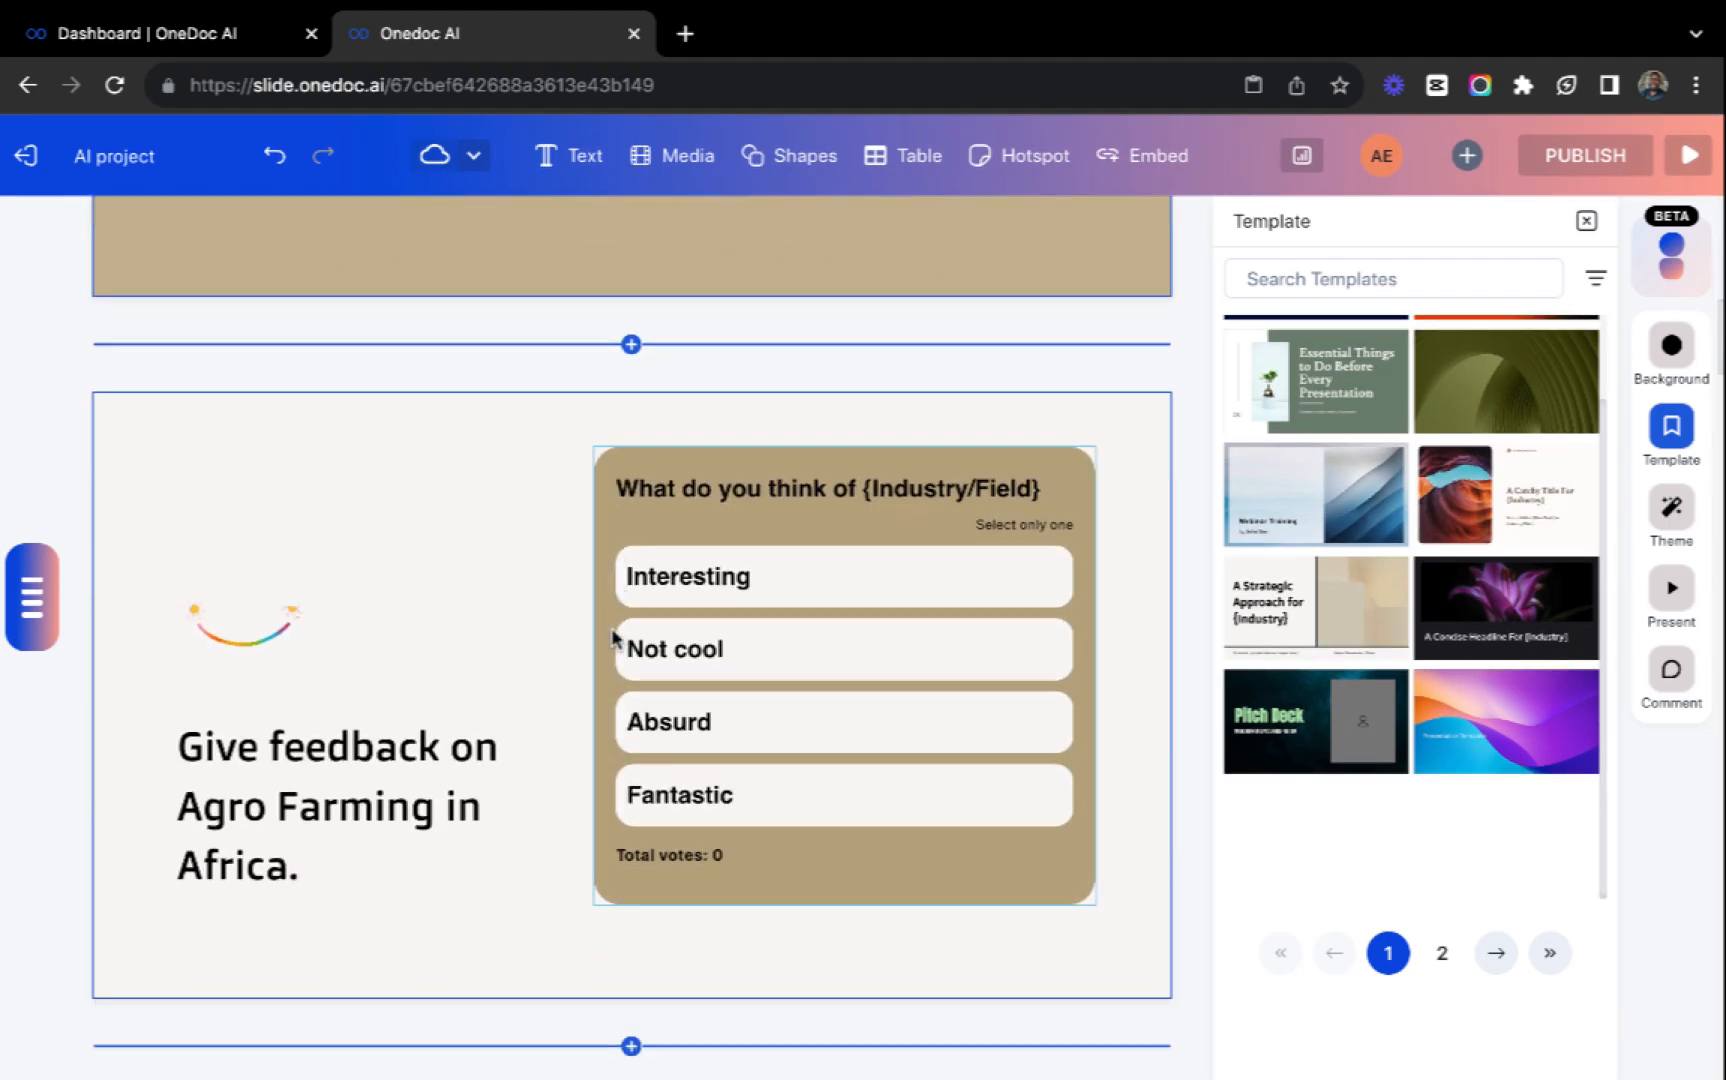
scroll(613, 640, up, 10)
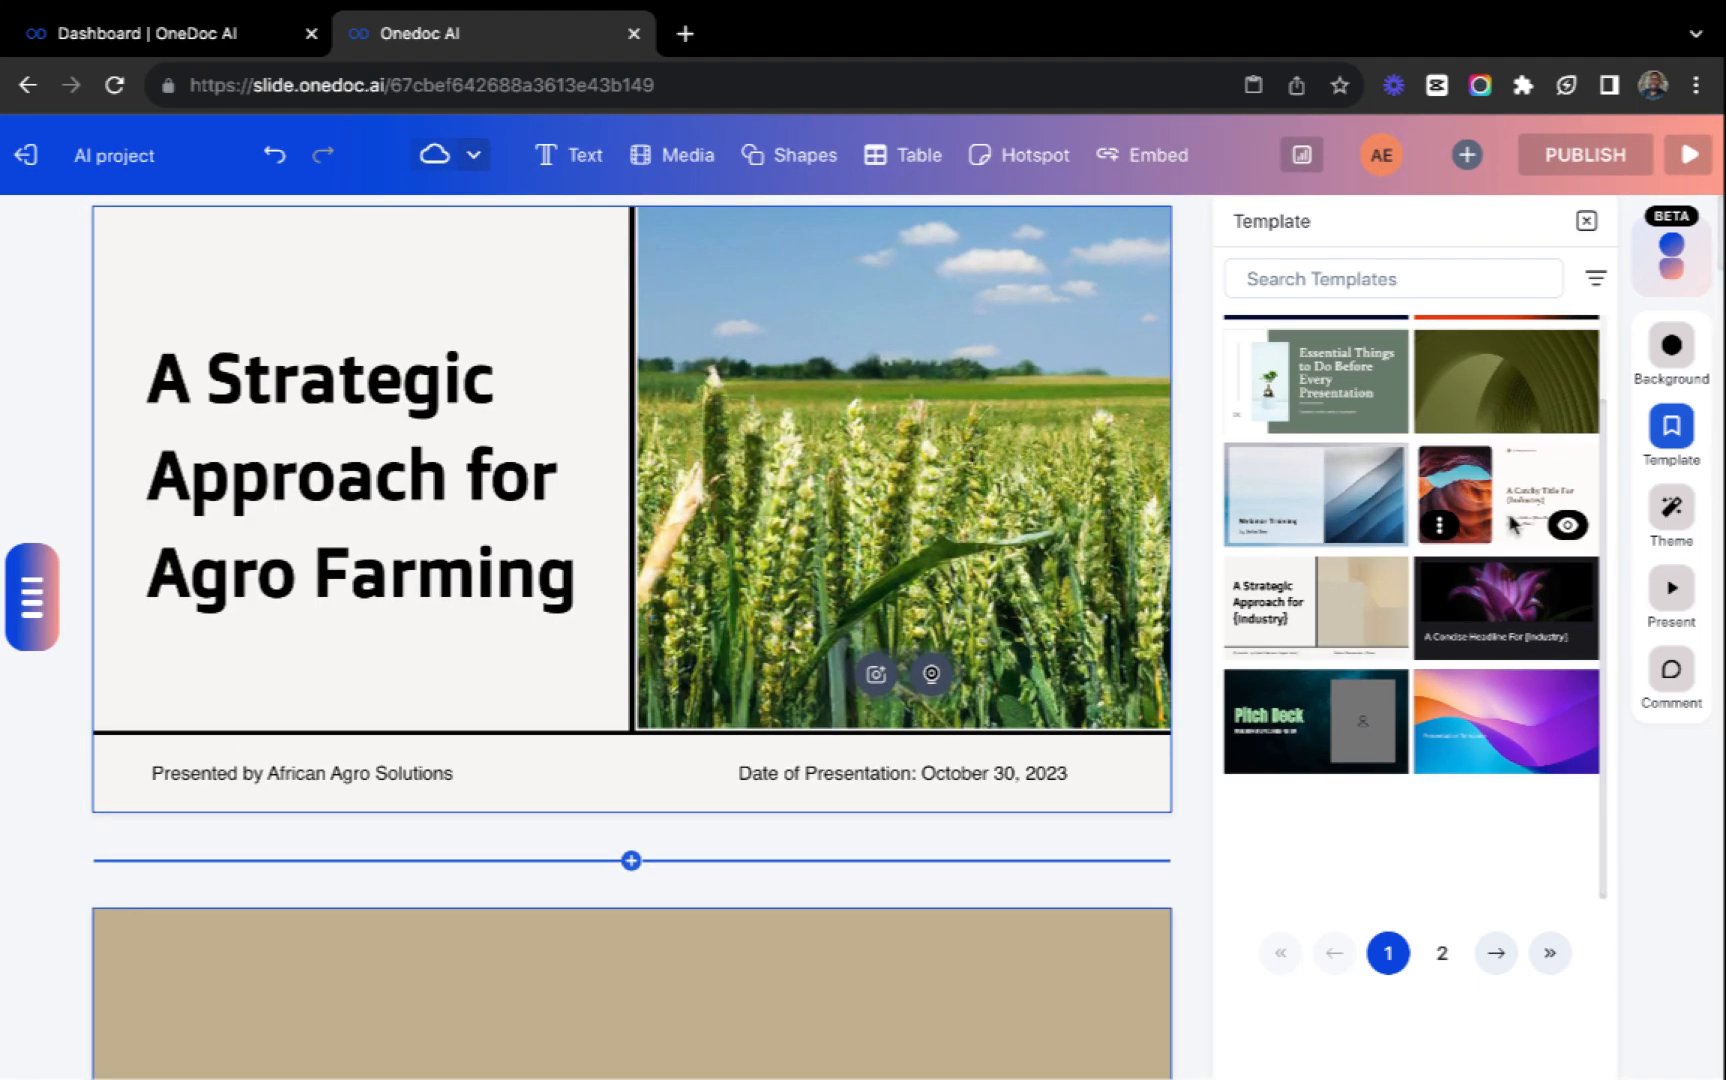
scroll(1513, 524, up, 2)
click(1442, 953)
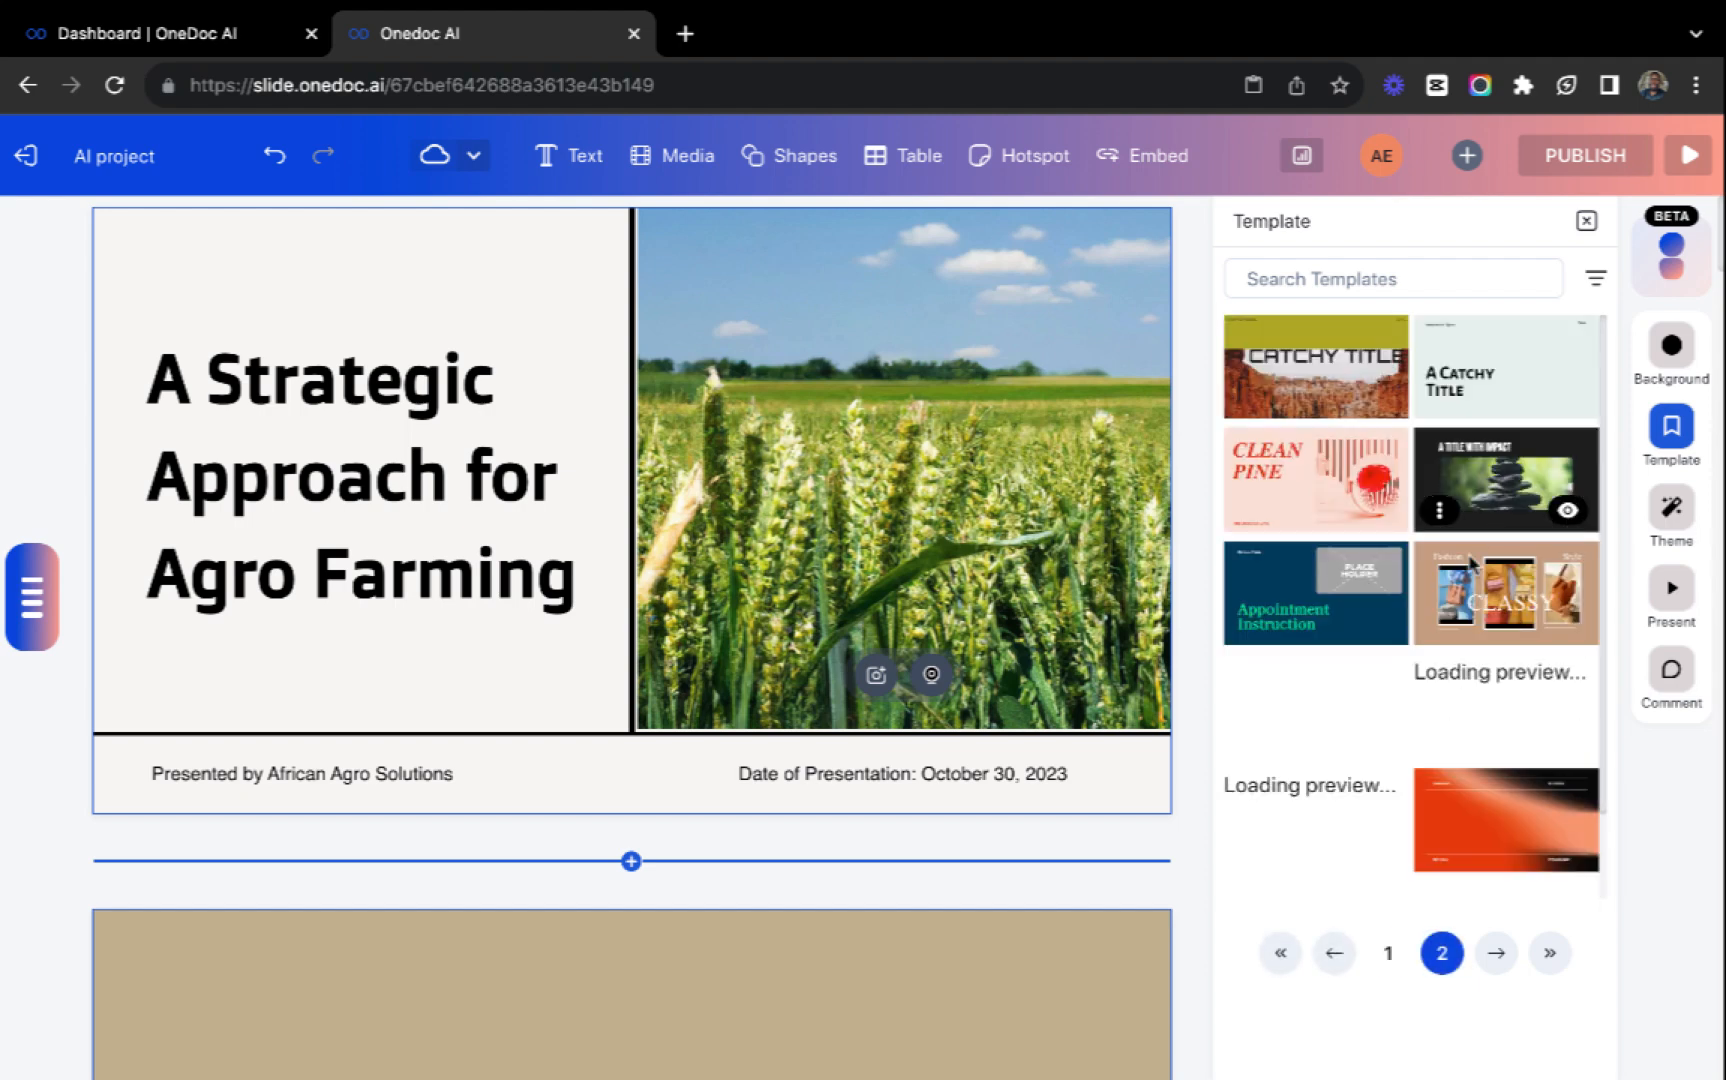
scroll(1428, 718, down, 2)
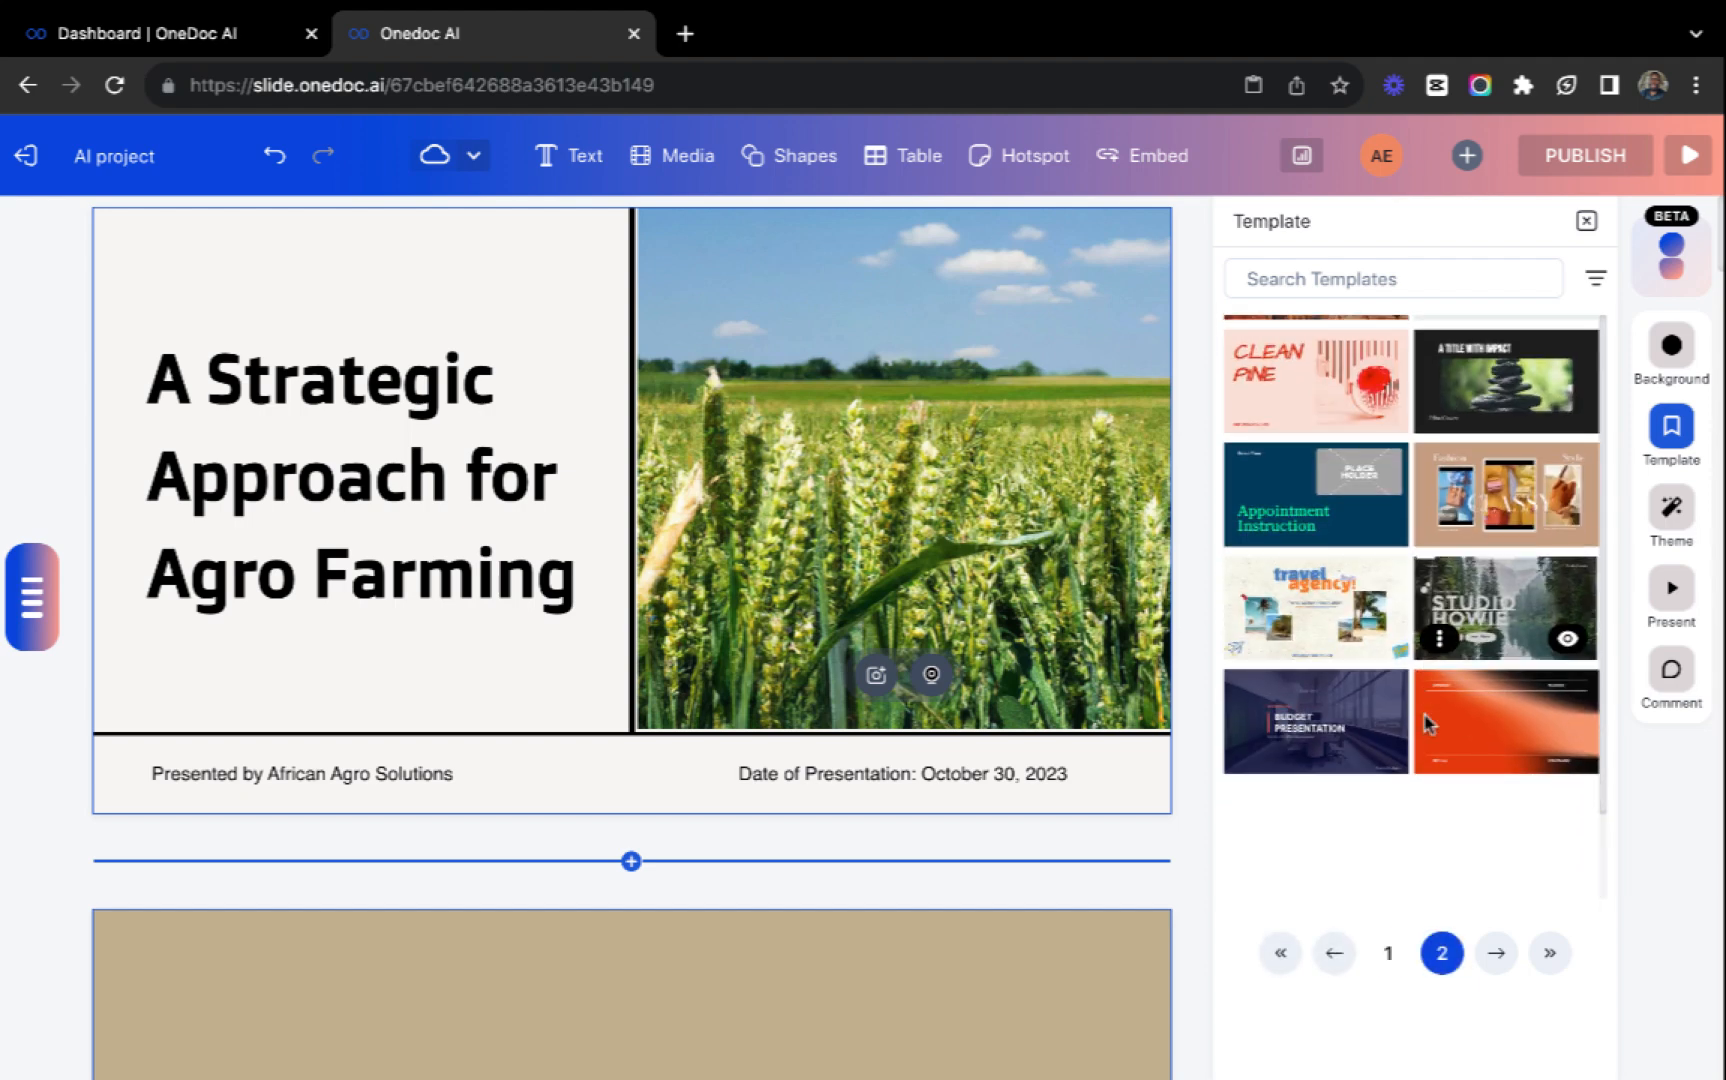
click(1494, 958)
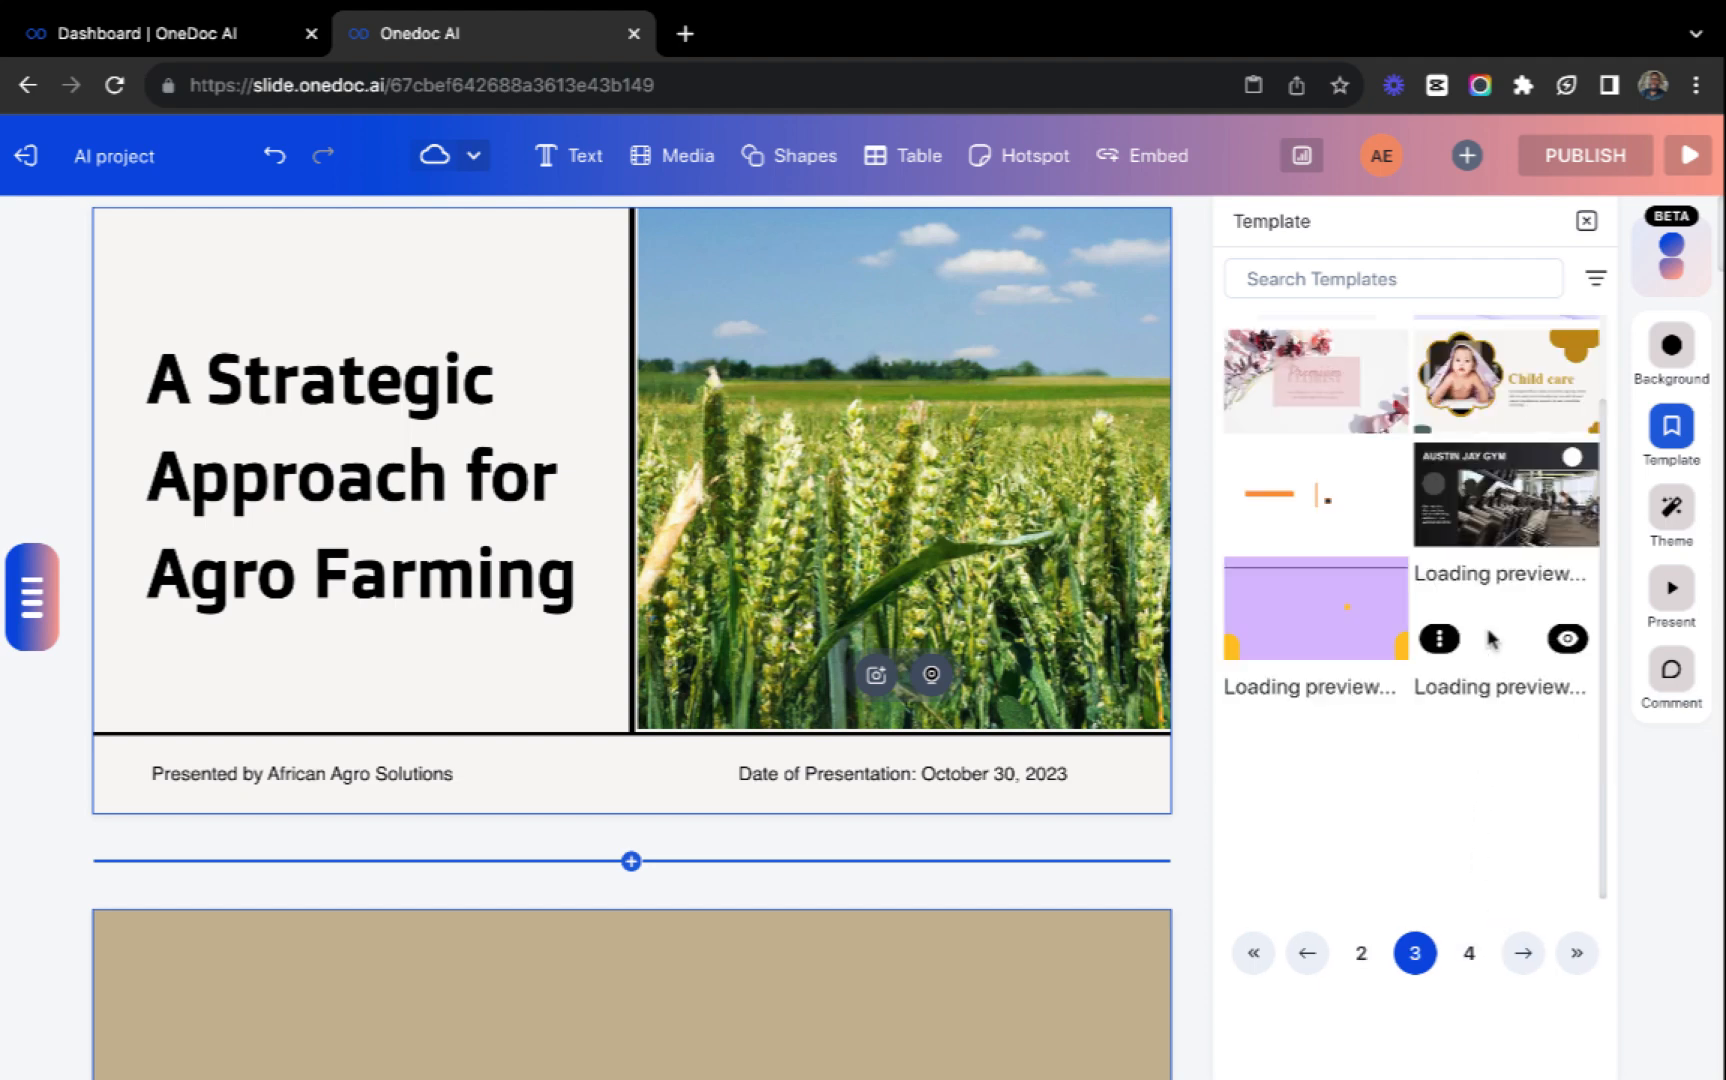
click(1467, 955)
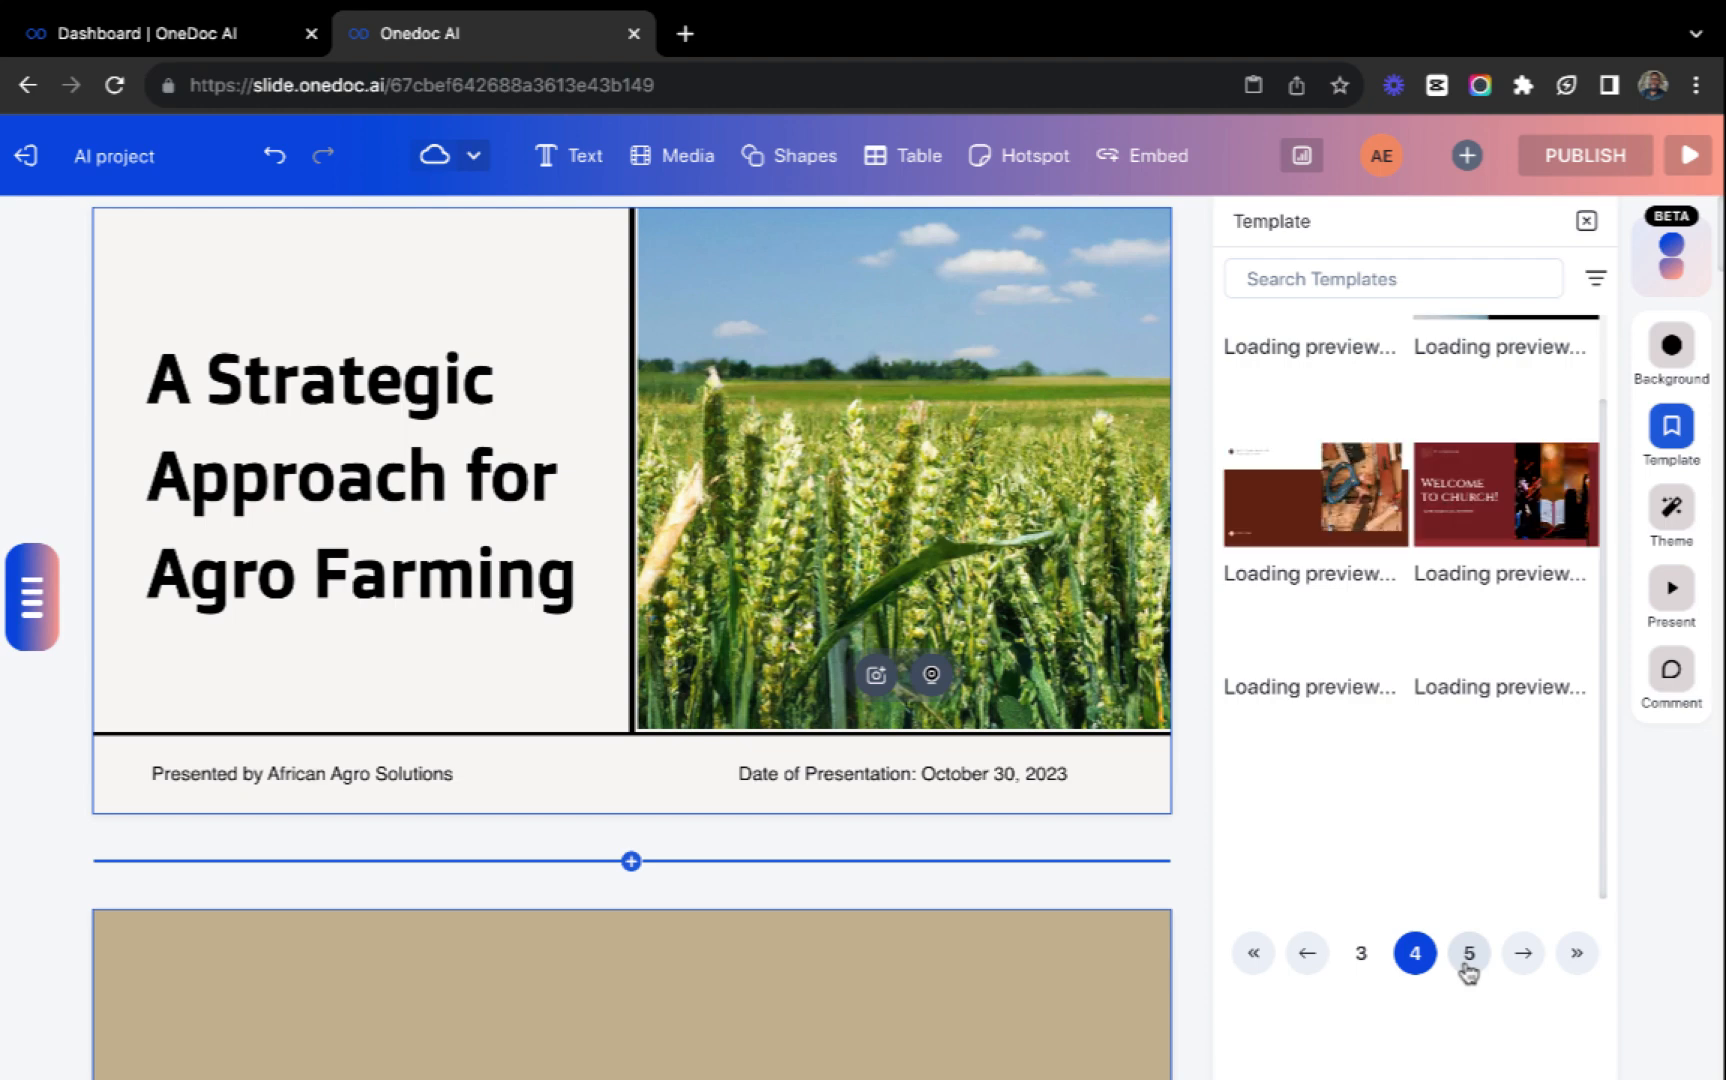
click(1434, 530)
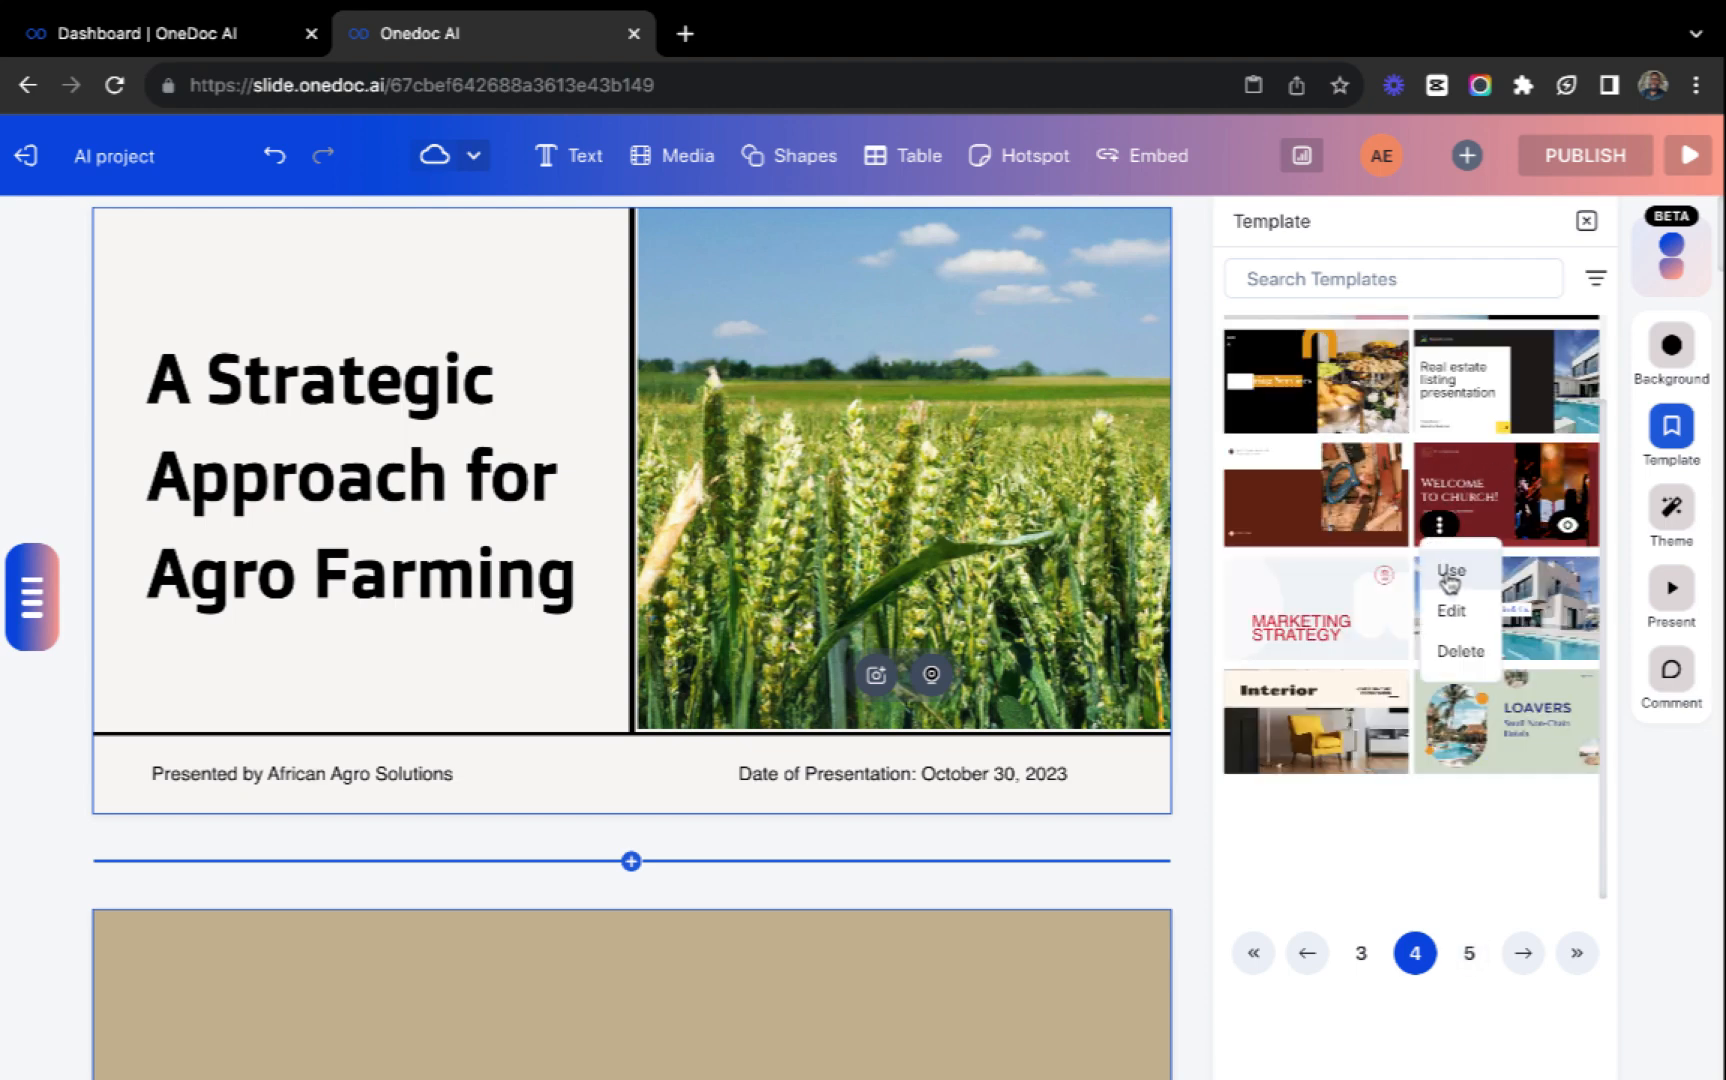
click(1450, 572)
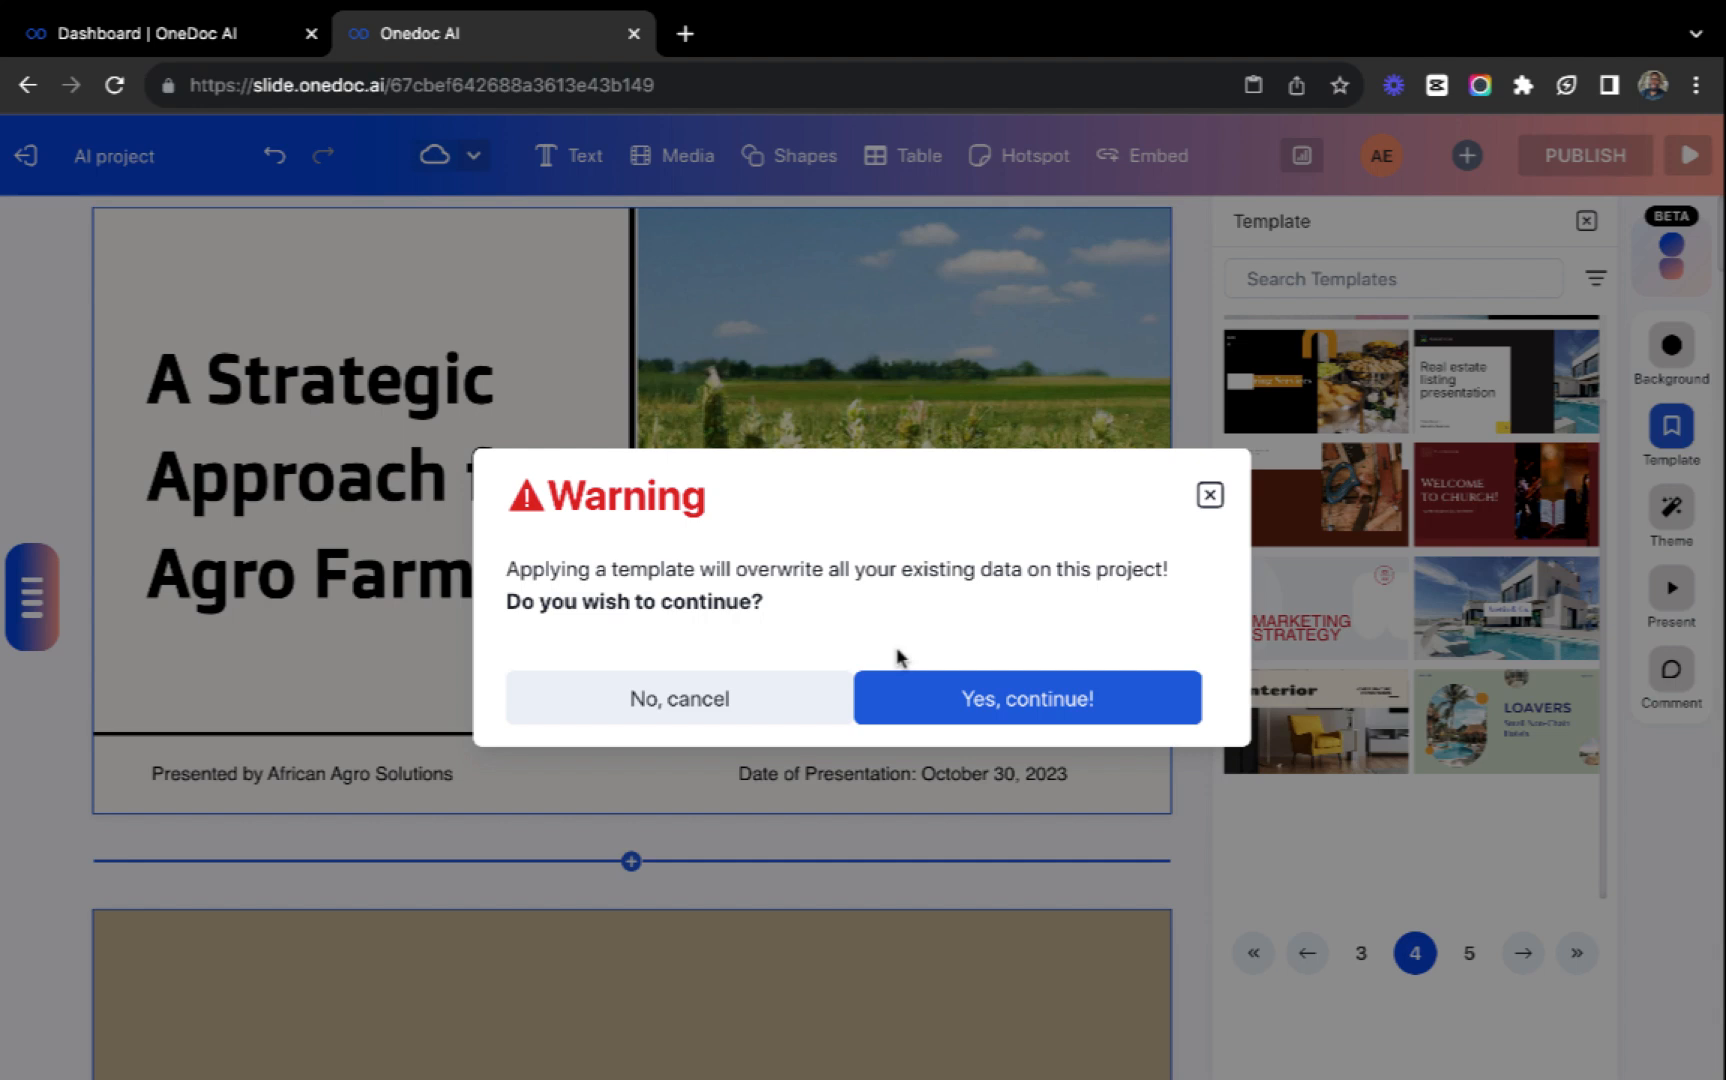
click(1025, 700)
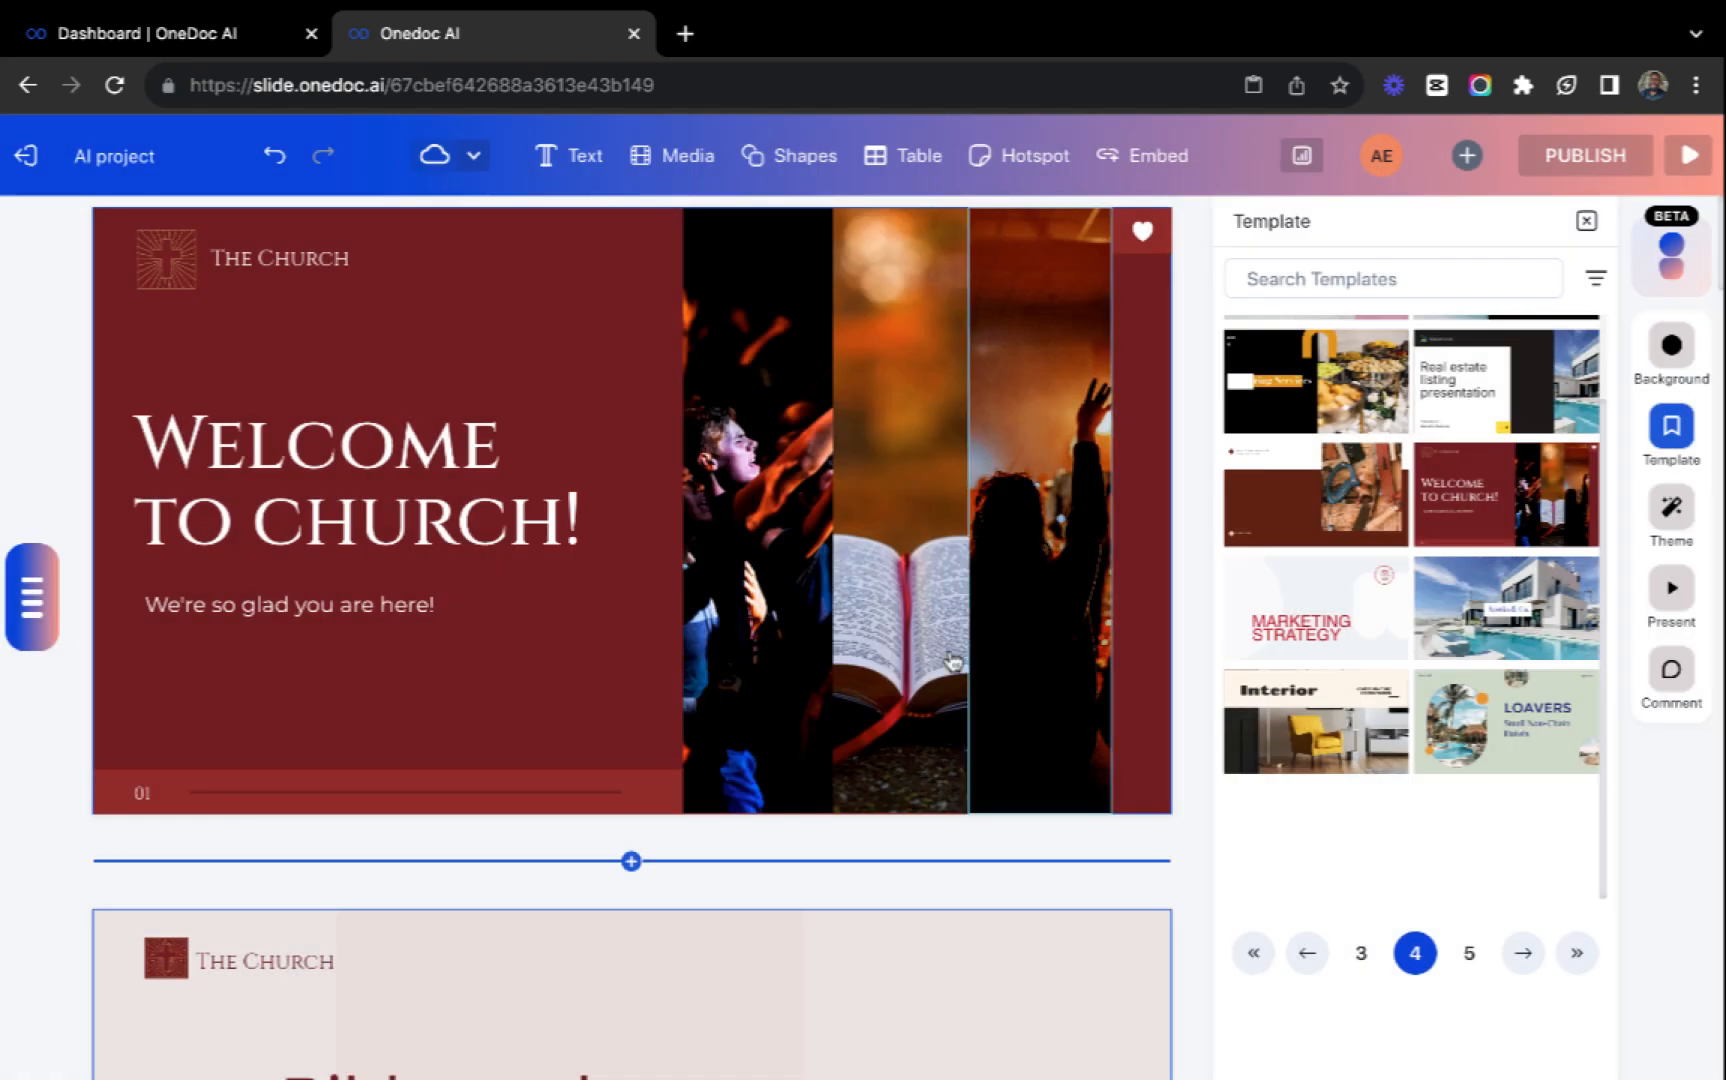
Review the slides of the applied church template and examine the AI text options for the welcome heading.
scroll(836, 1058, down, 20)
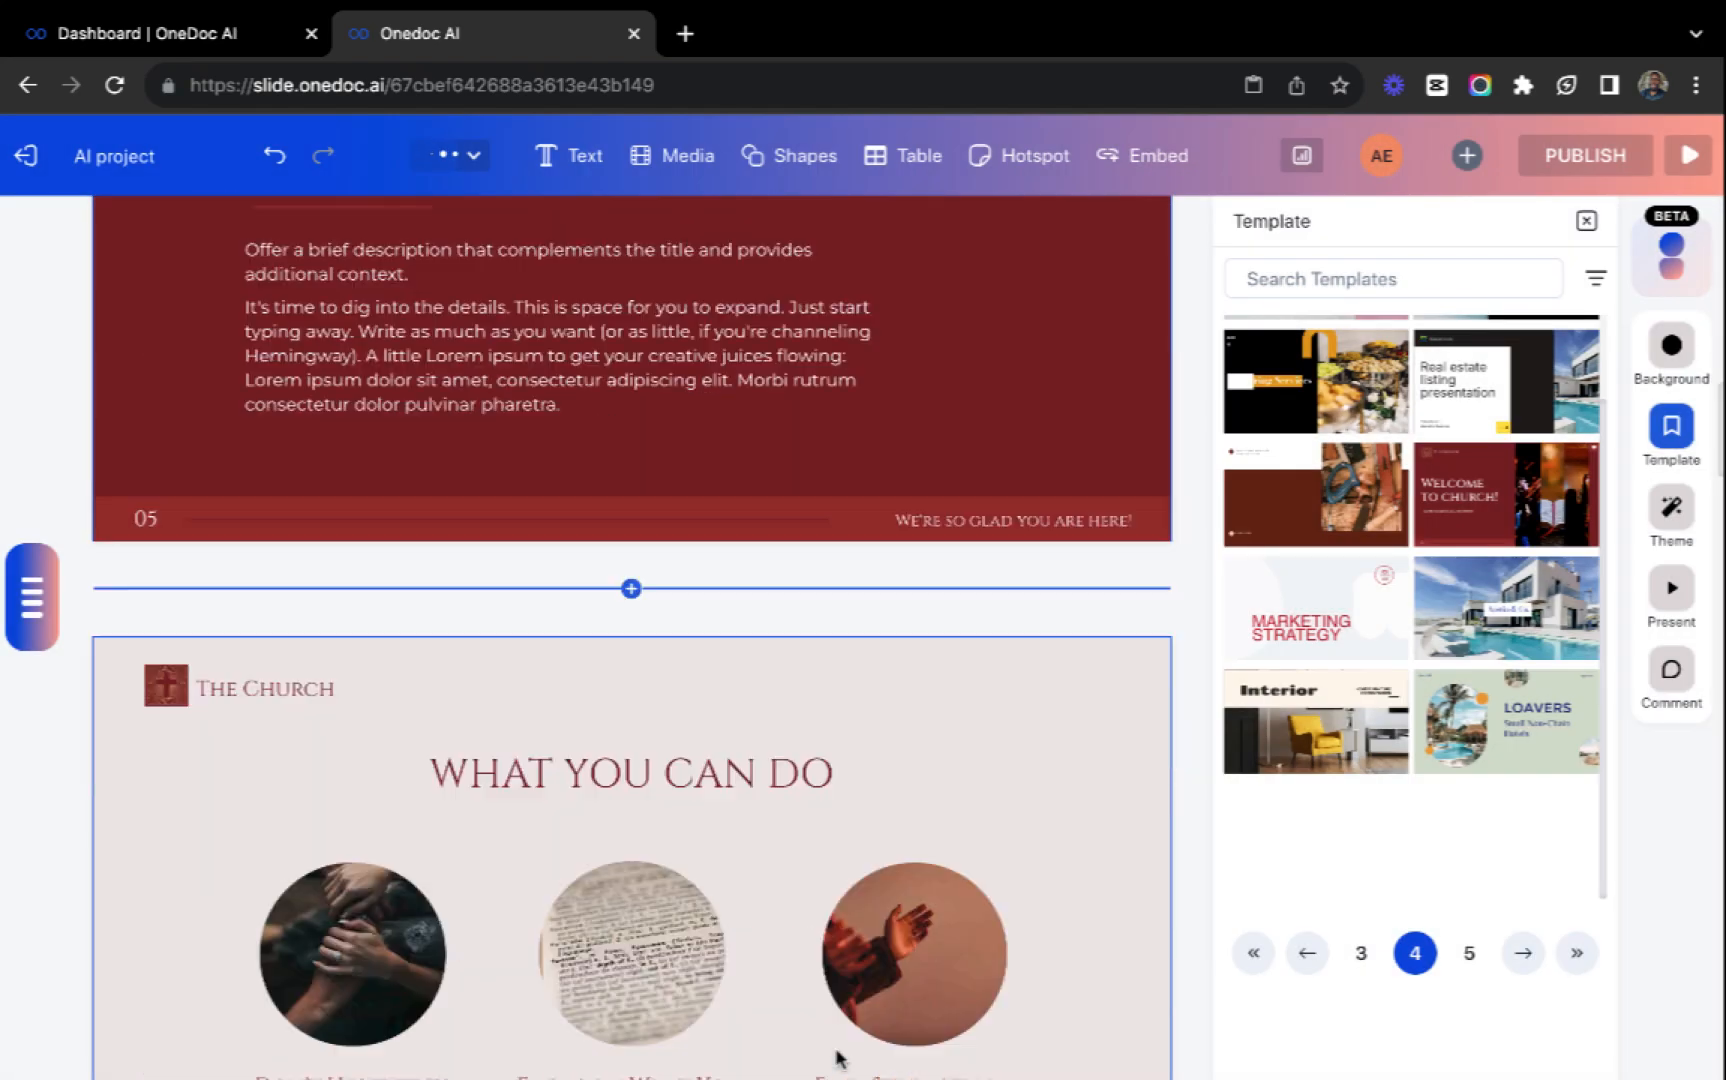
scroll(840, 1060, down, 10)
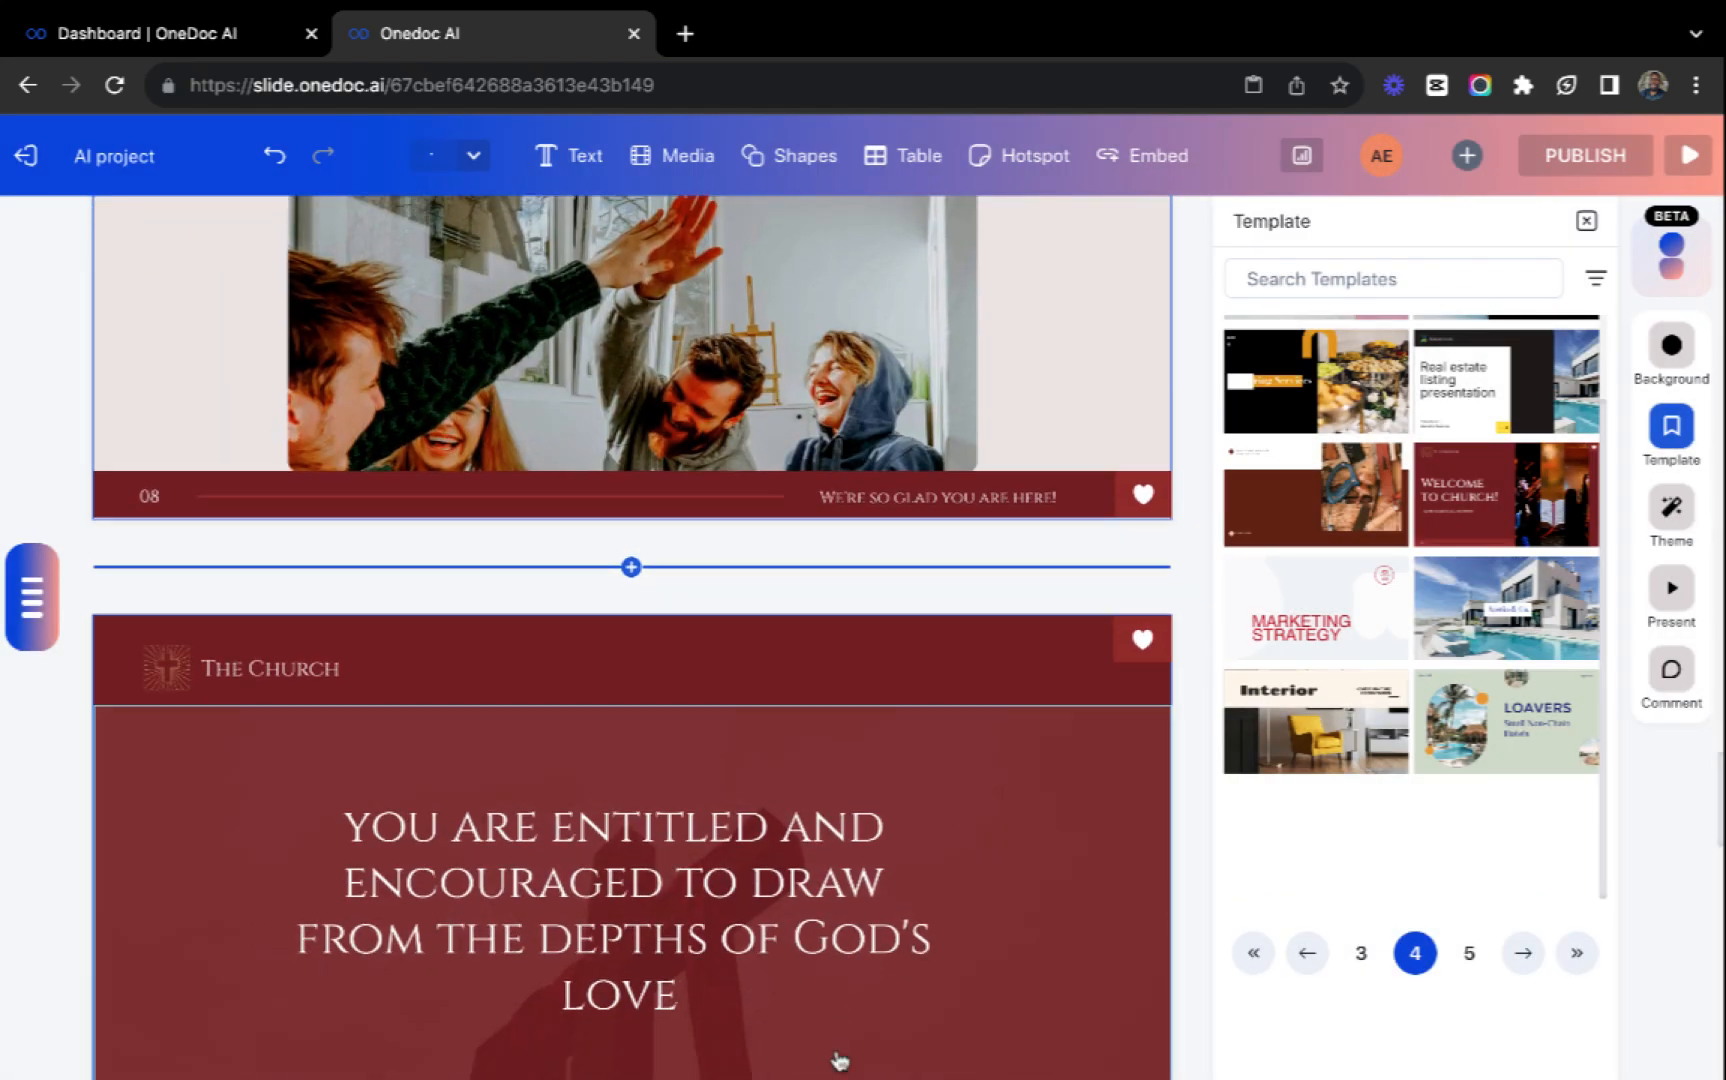
scroll(840, 1060, up, 20)
scroll(836, 1058, up, 20)
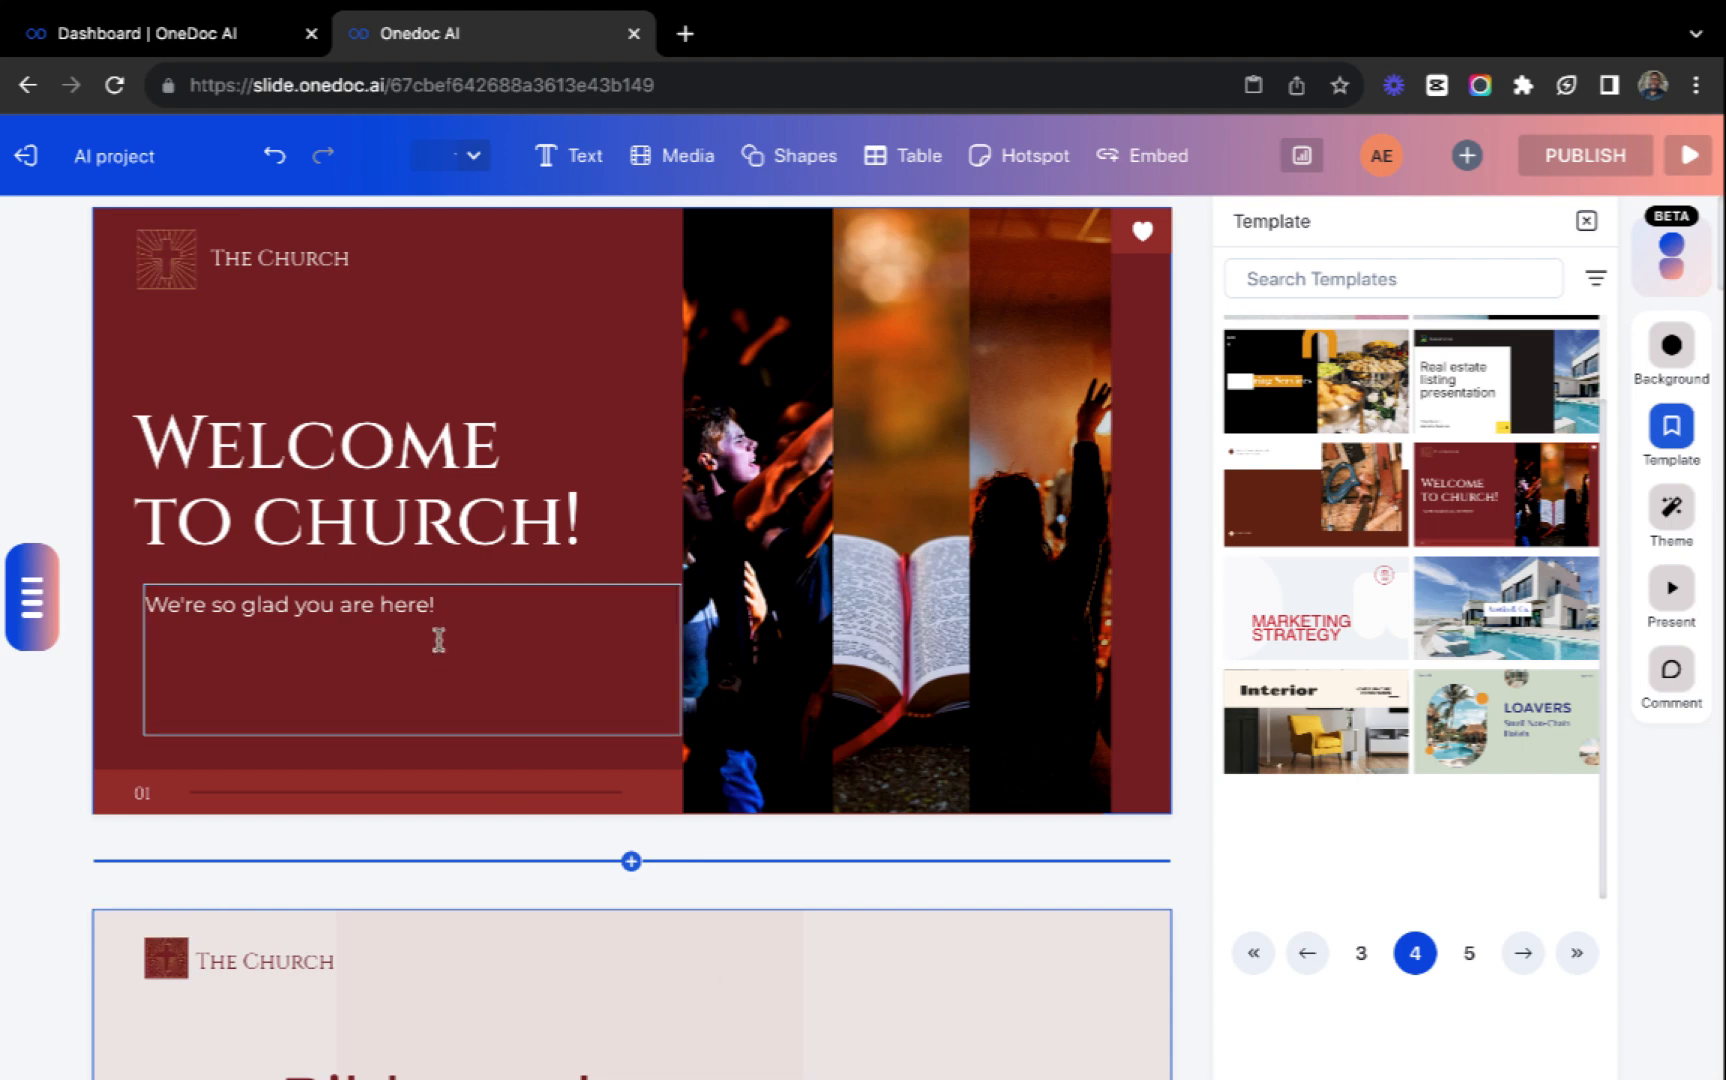
click(398, 468)
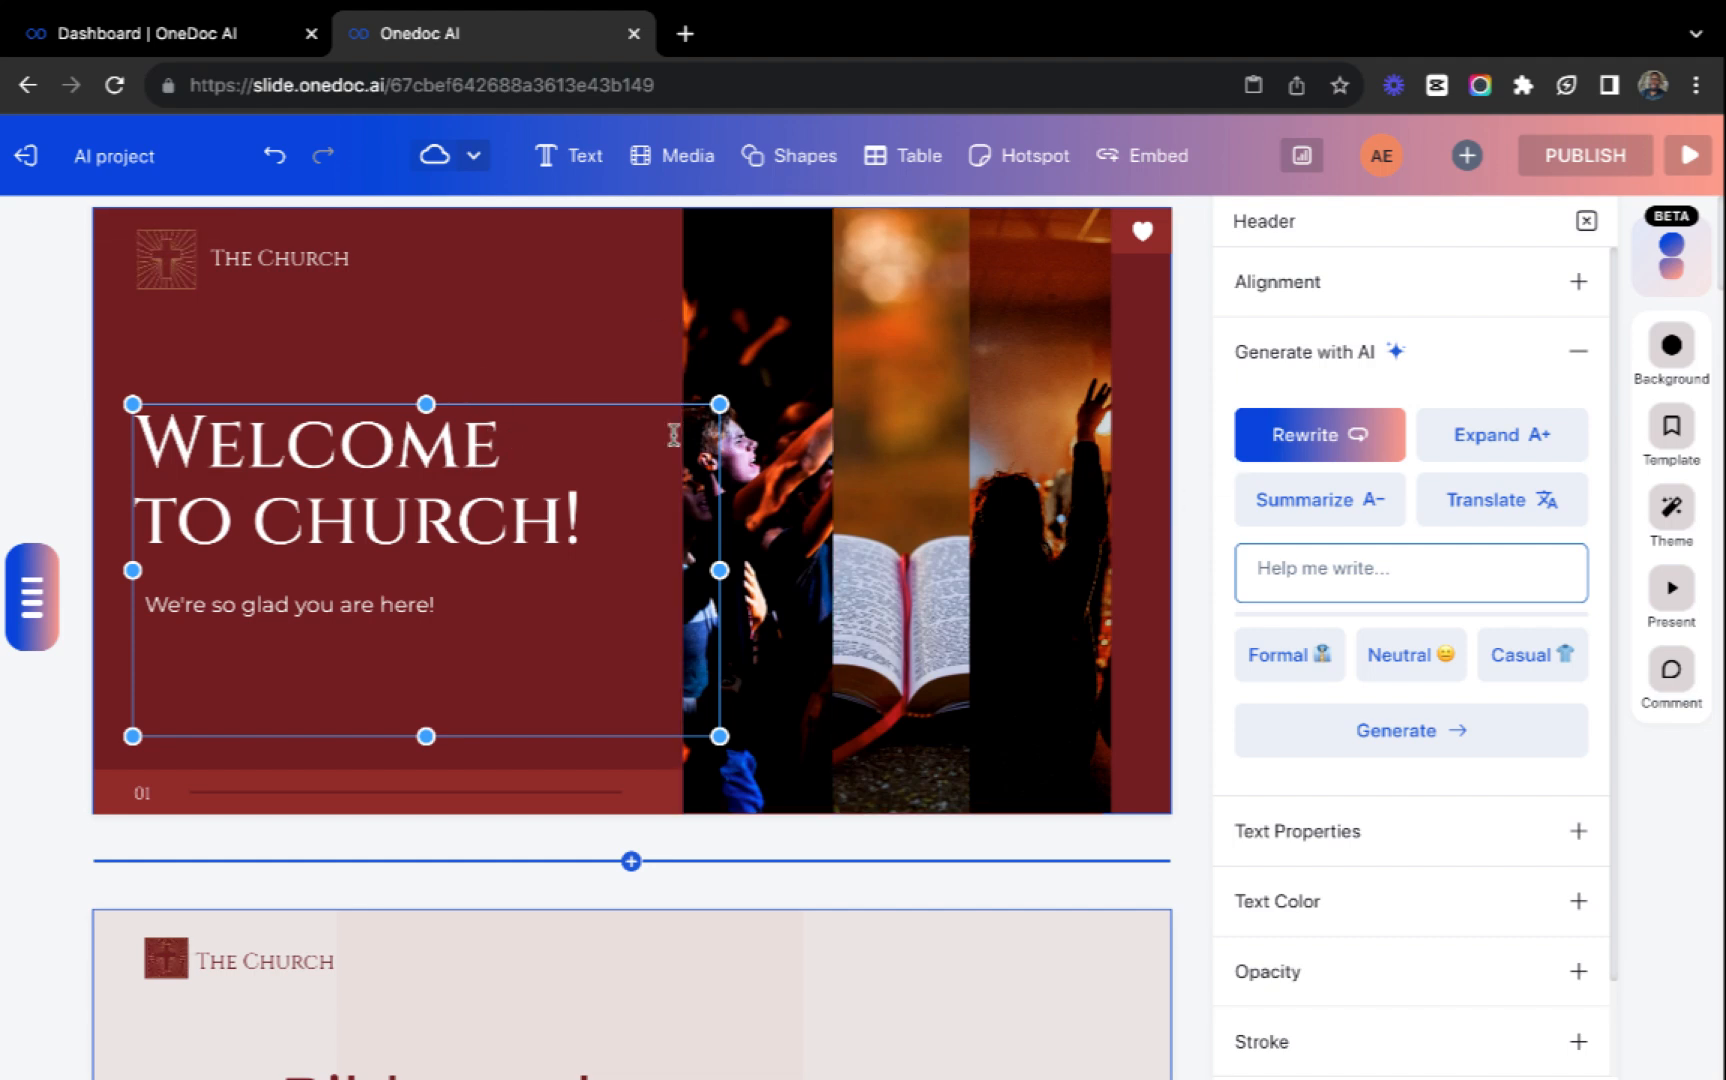
Apply the Dark Theme to the whole presentation and review the restyled slides.
click(1677, 516)
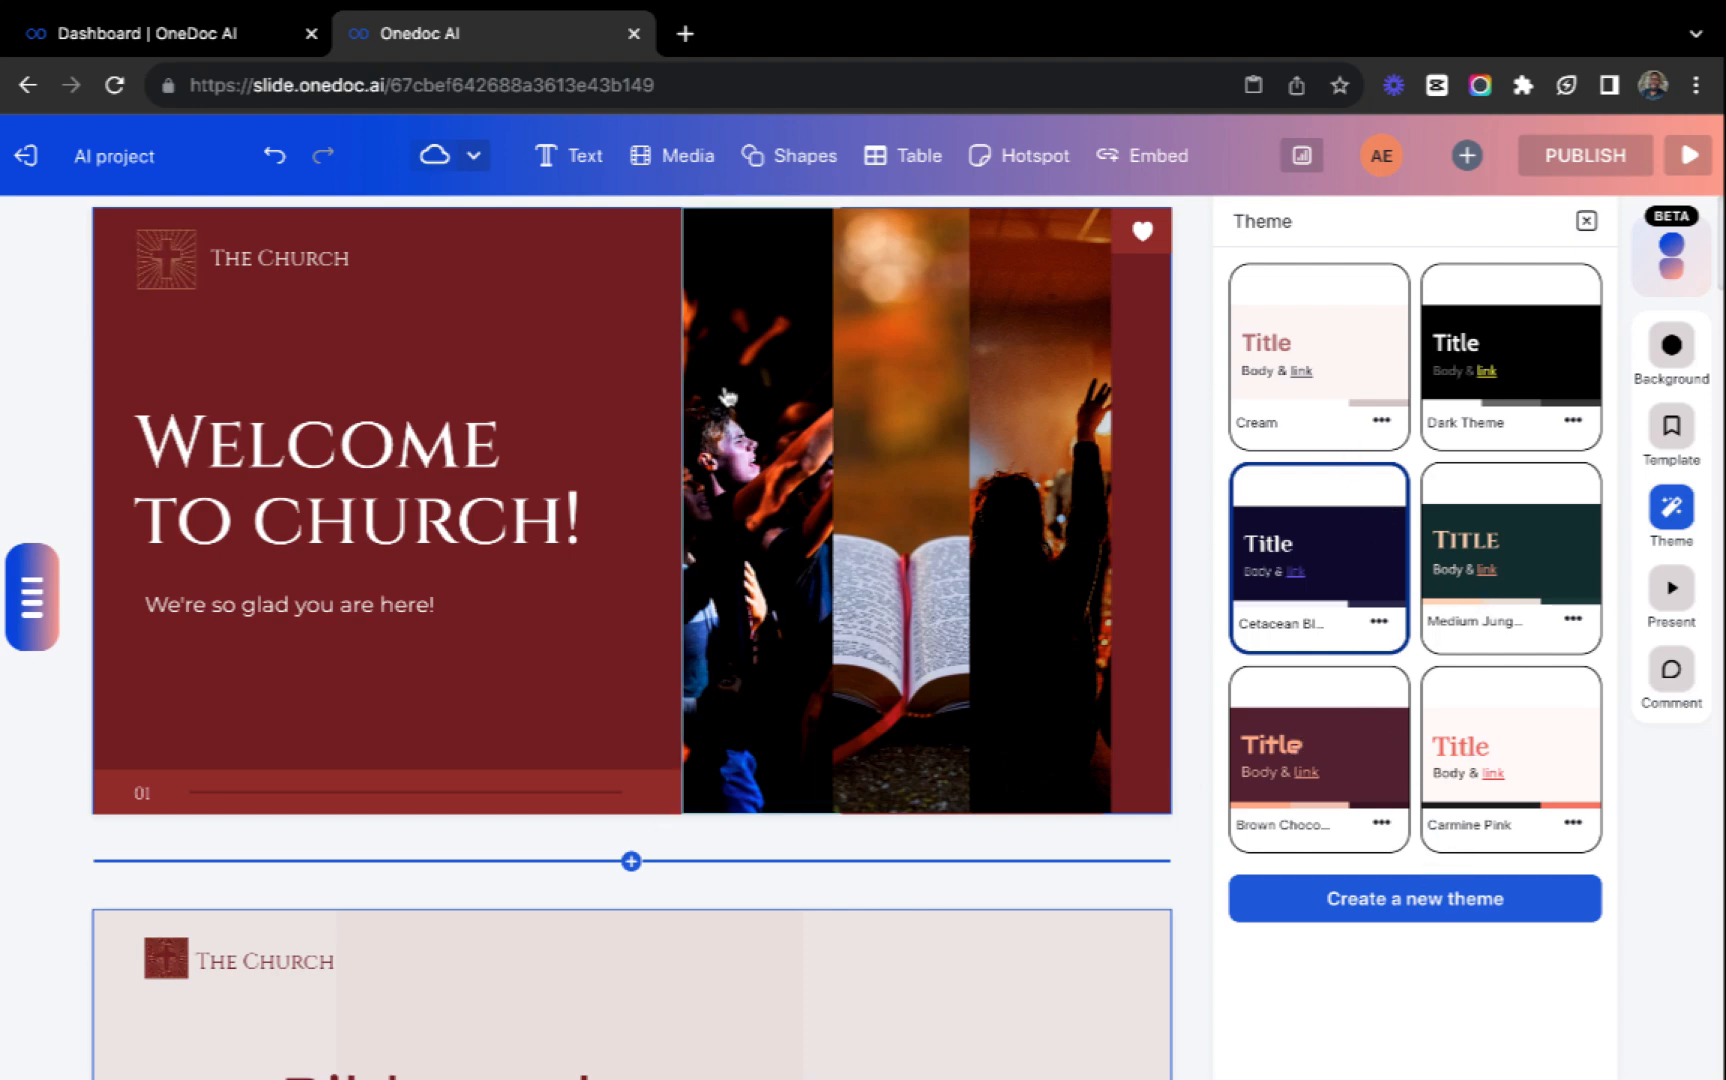
scroll(783, 1009, down, 5)
scroll(783, 1009, up, 5)
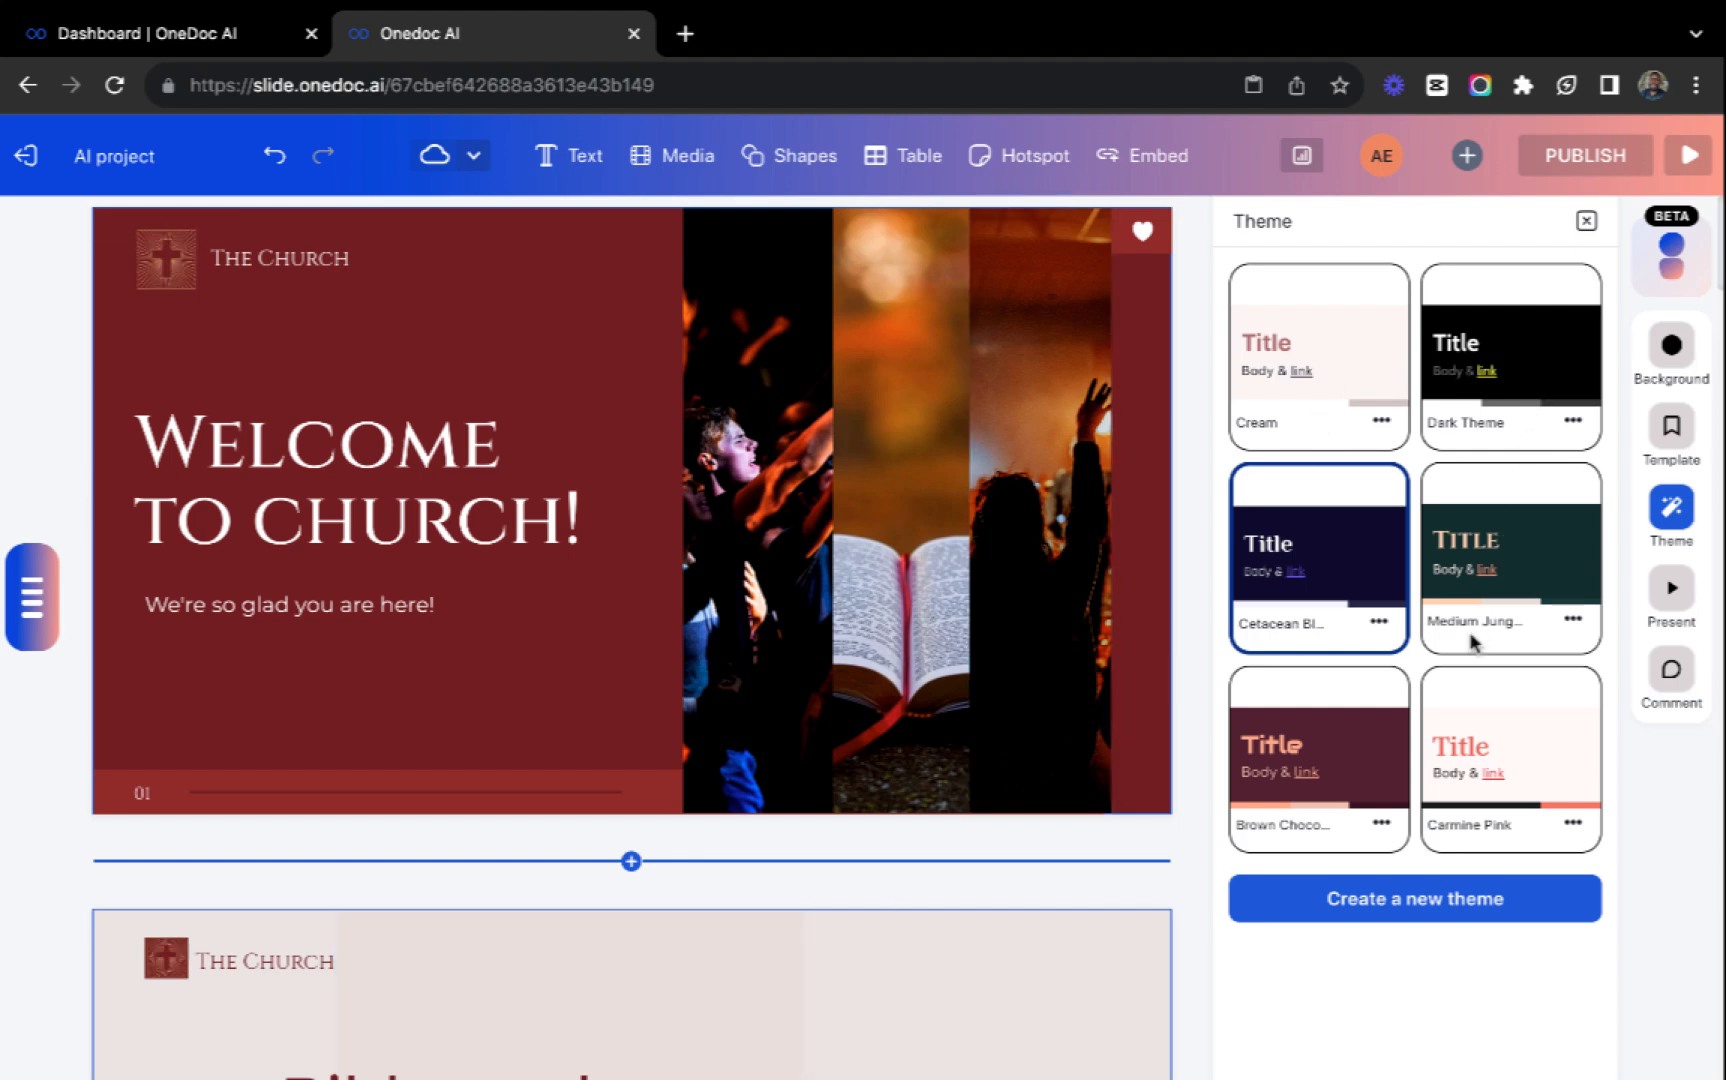
click(1525, 358)
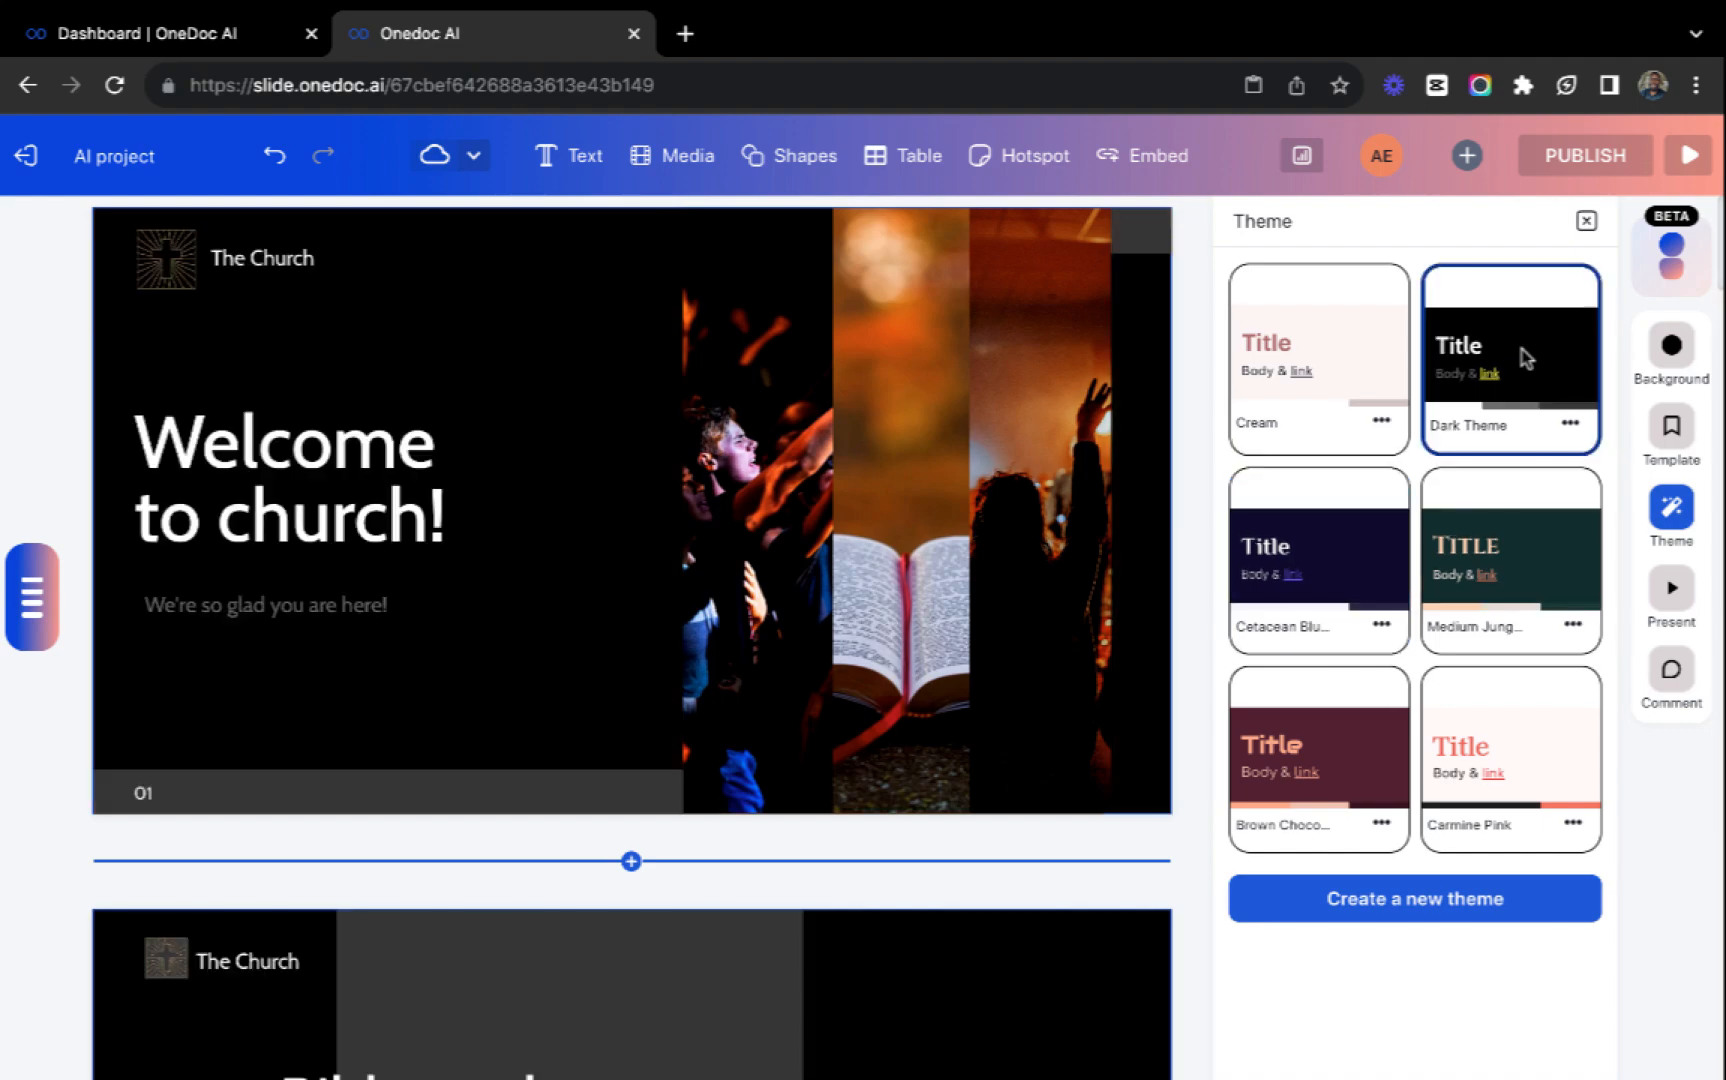
scroll(709, 701, down, 20)
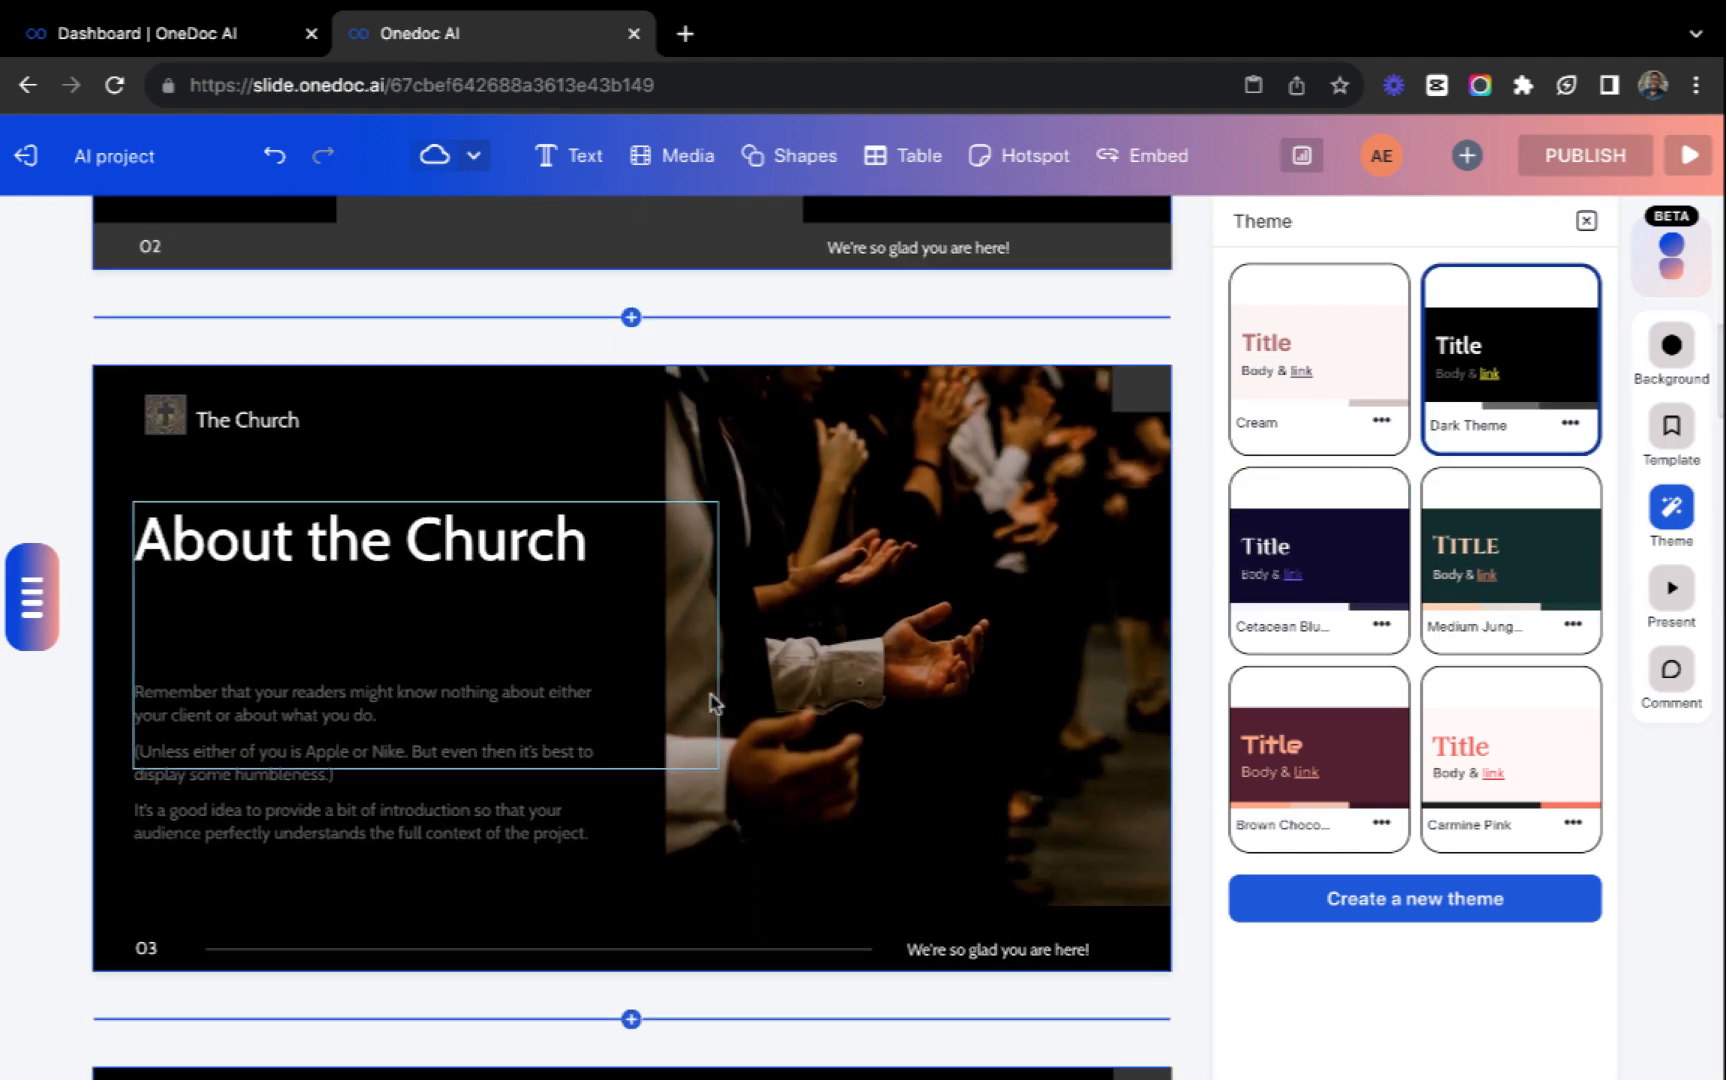
scroll(709, 701, down, 14)
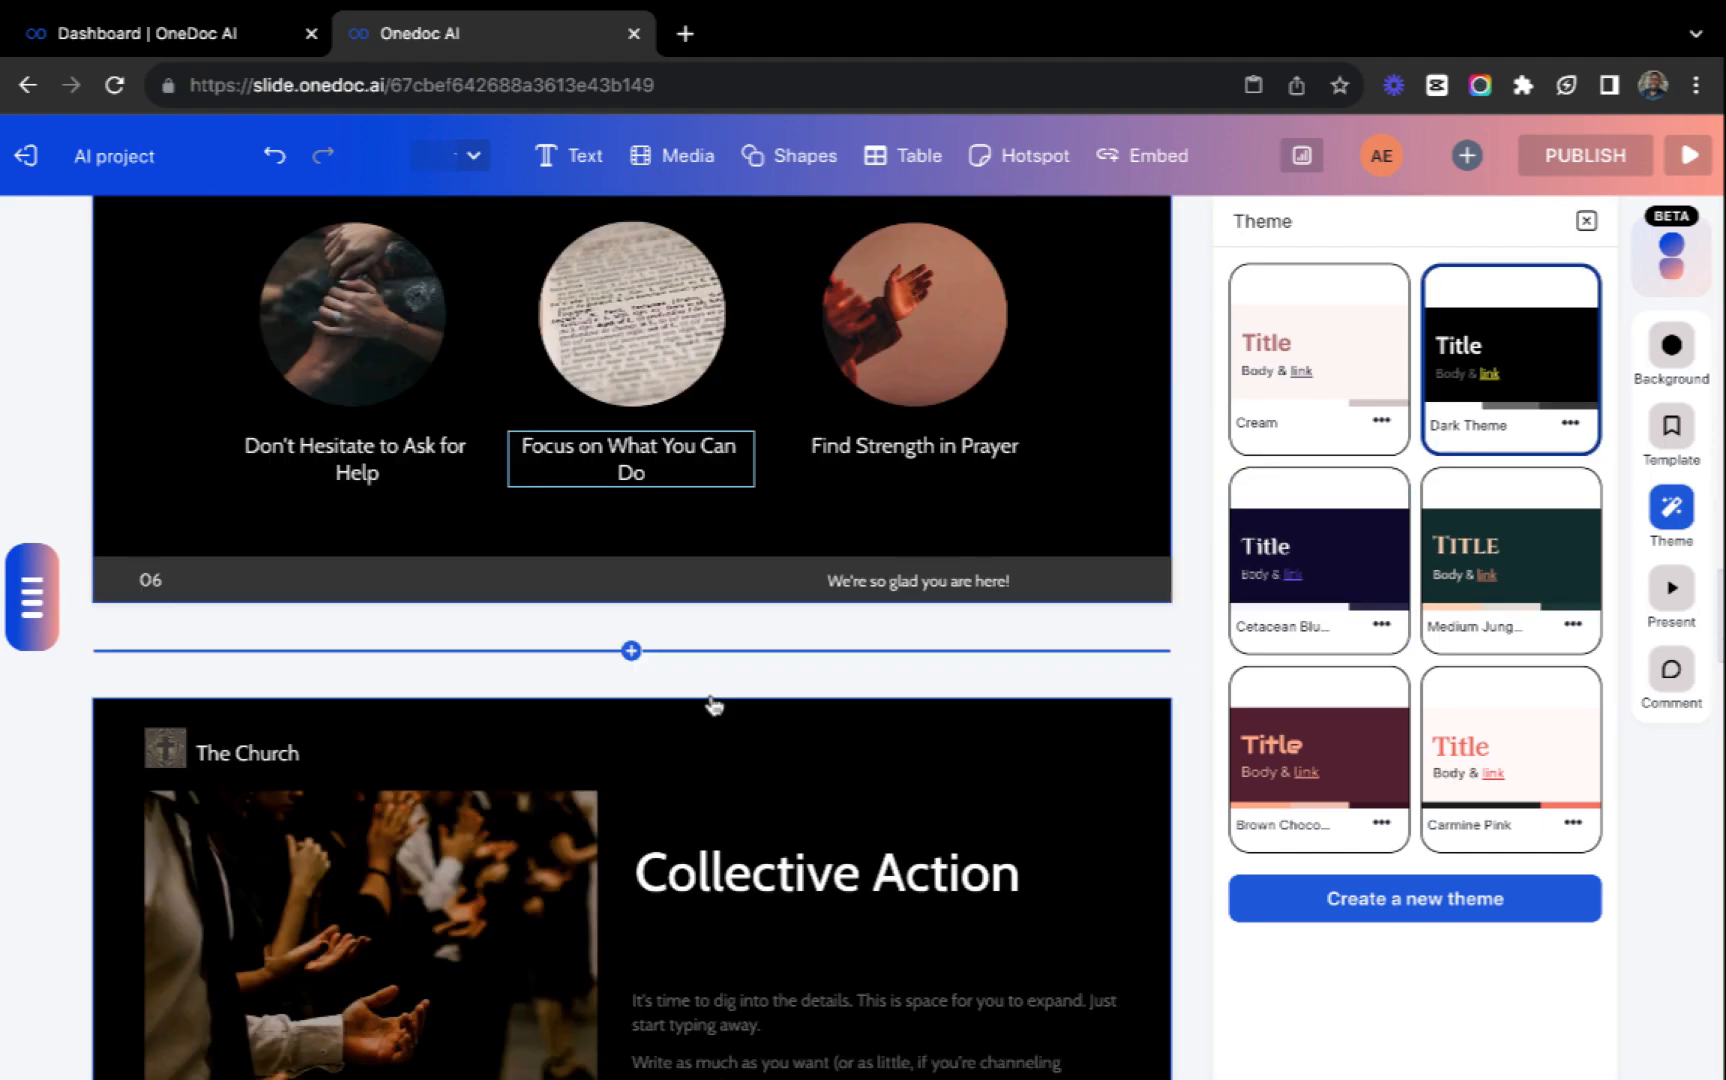
scroll(714, 706, down, 20)
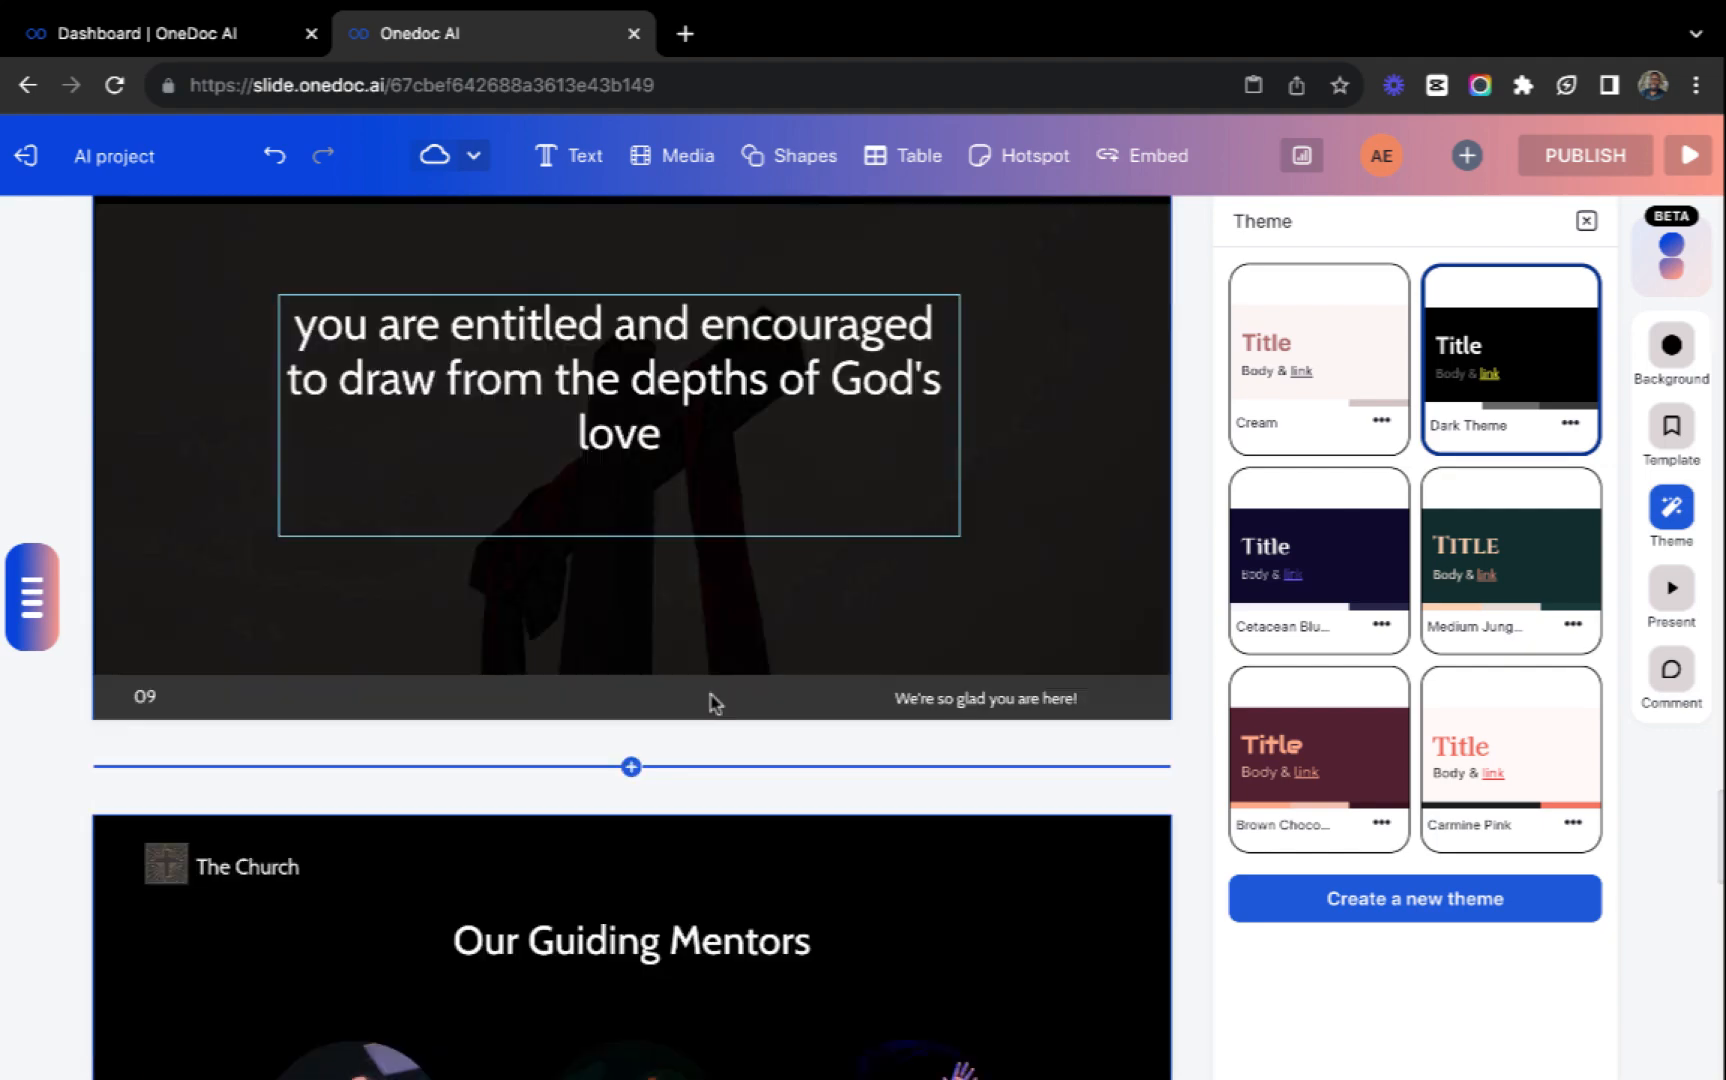
scroll(712, 690, up, 10)
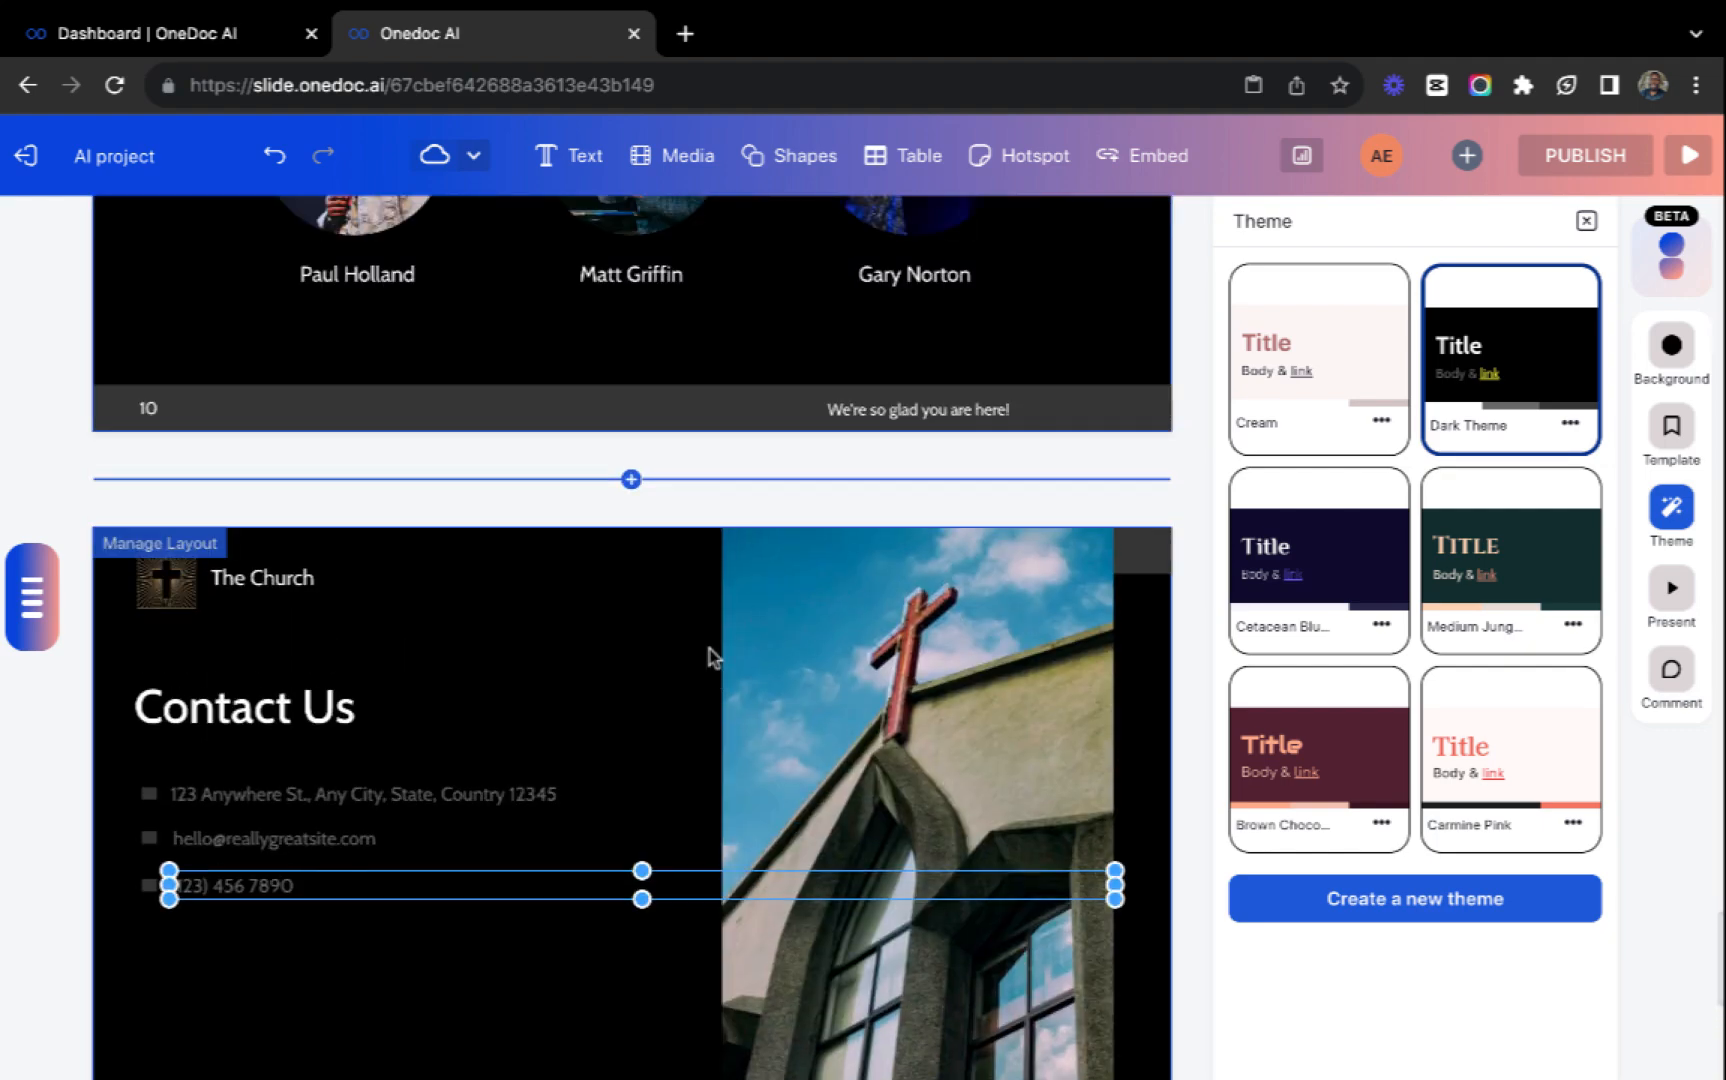
scroll(709, 655, up, 1)
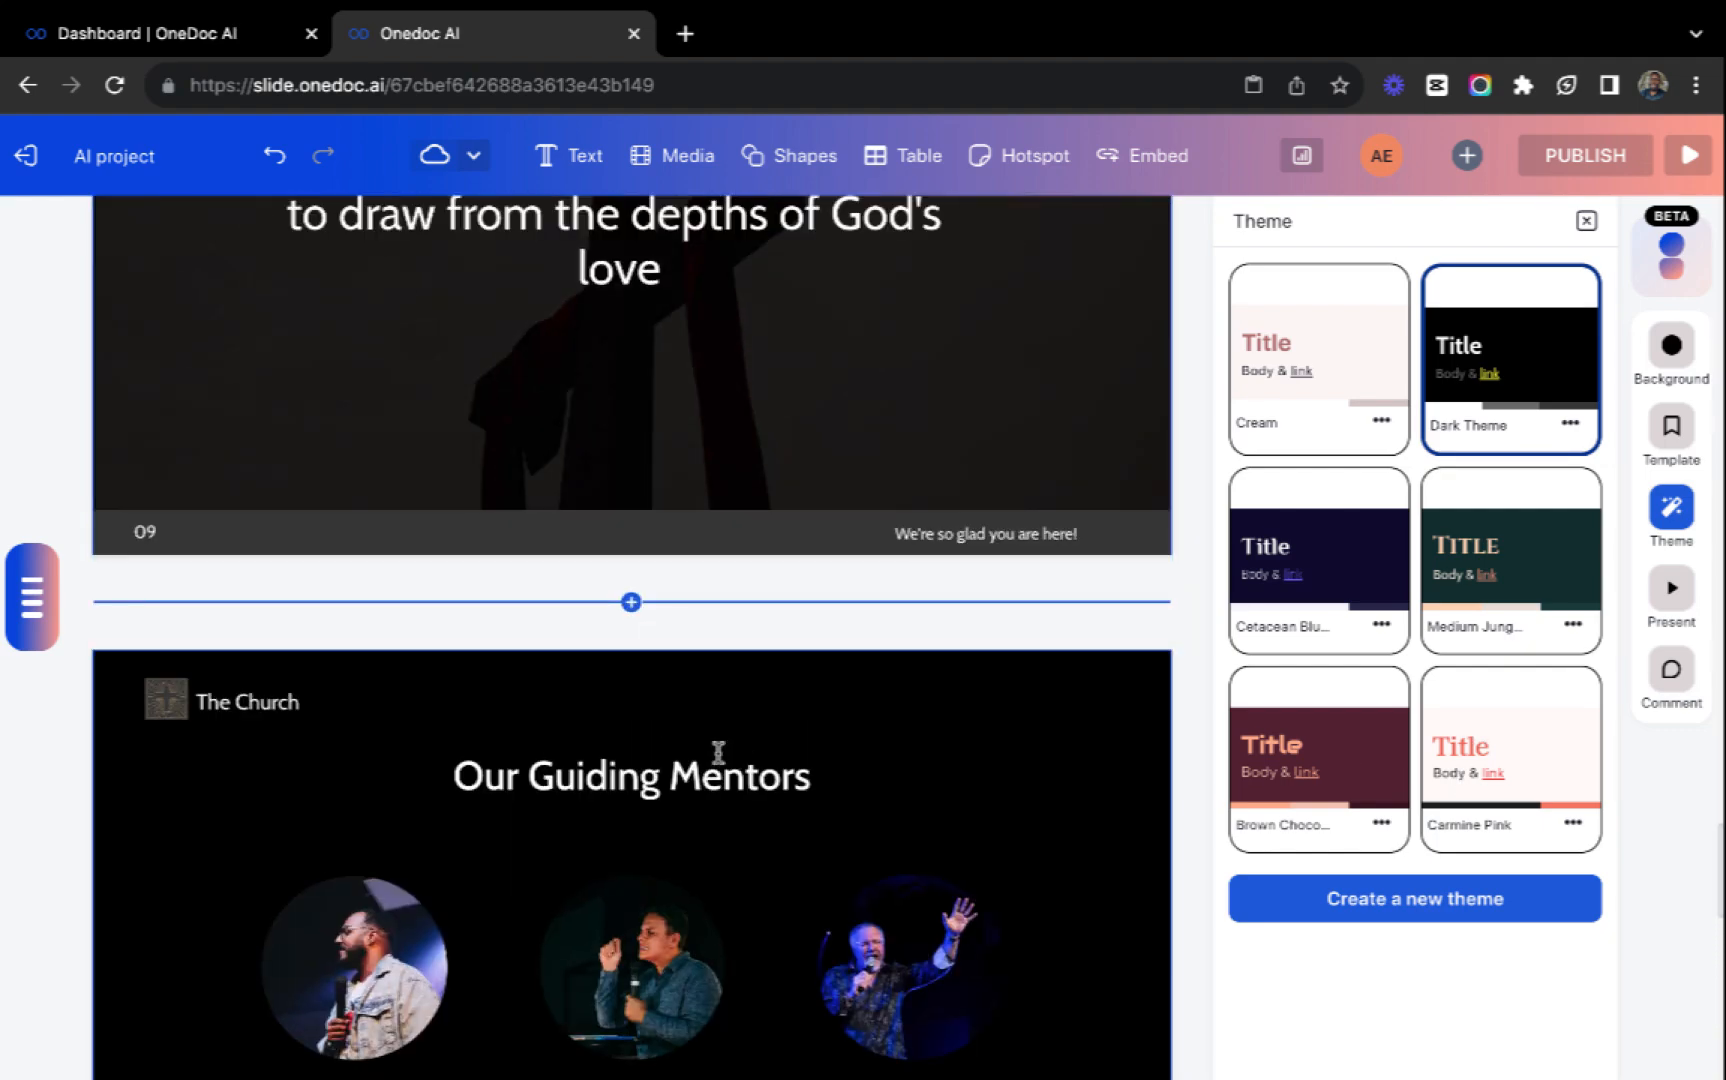
Apply the Carmine Pink theme to the presentation and look over its slides.
scroll(718, 752, up, 20)
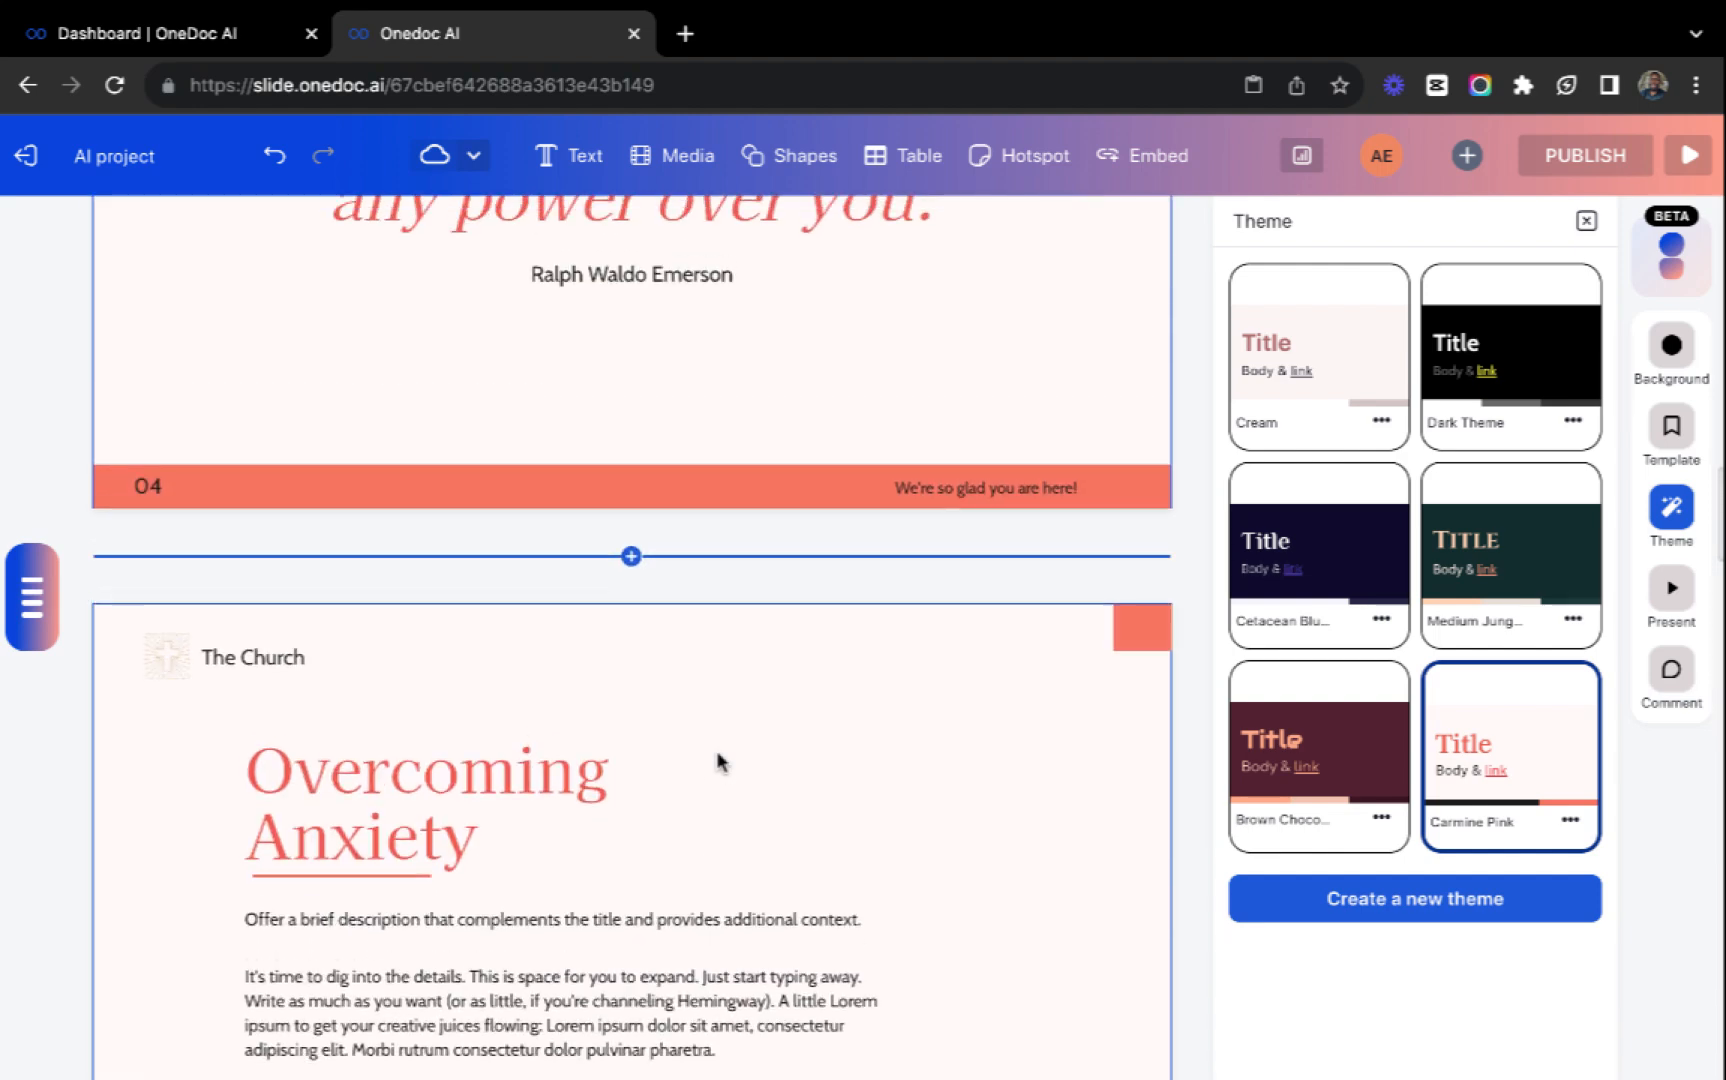
scroll(718, 762, up, 20)
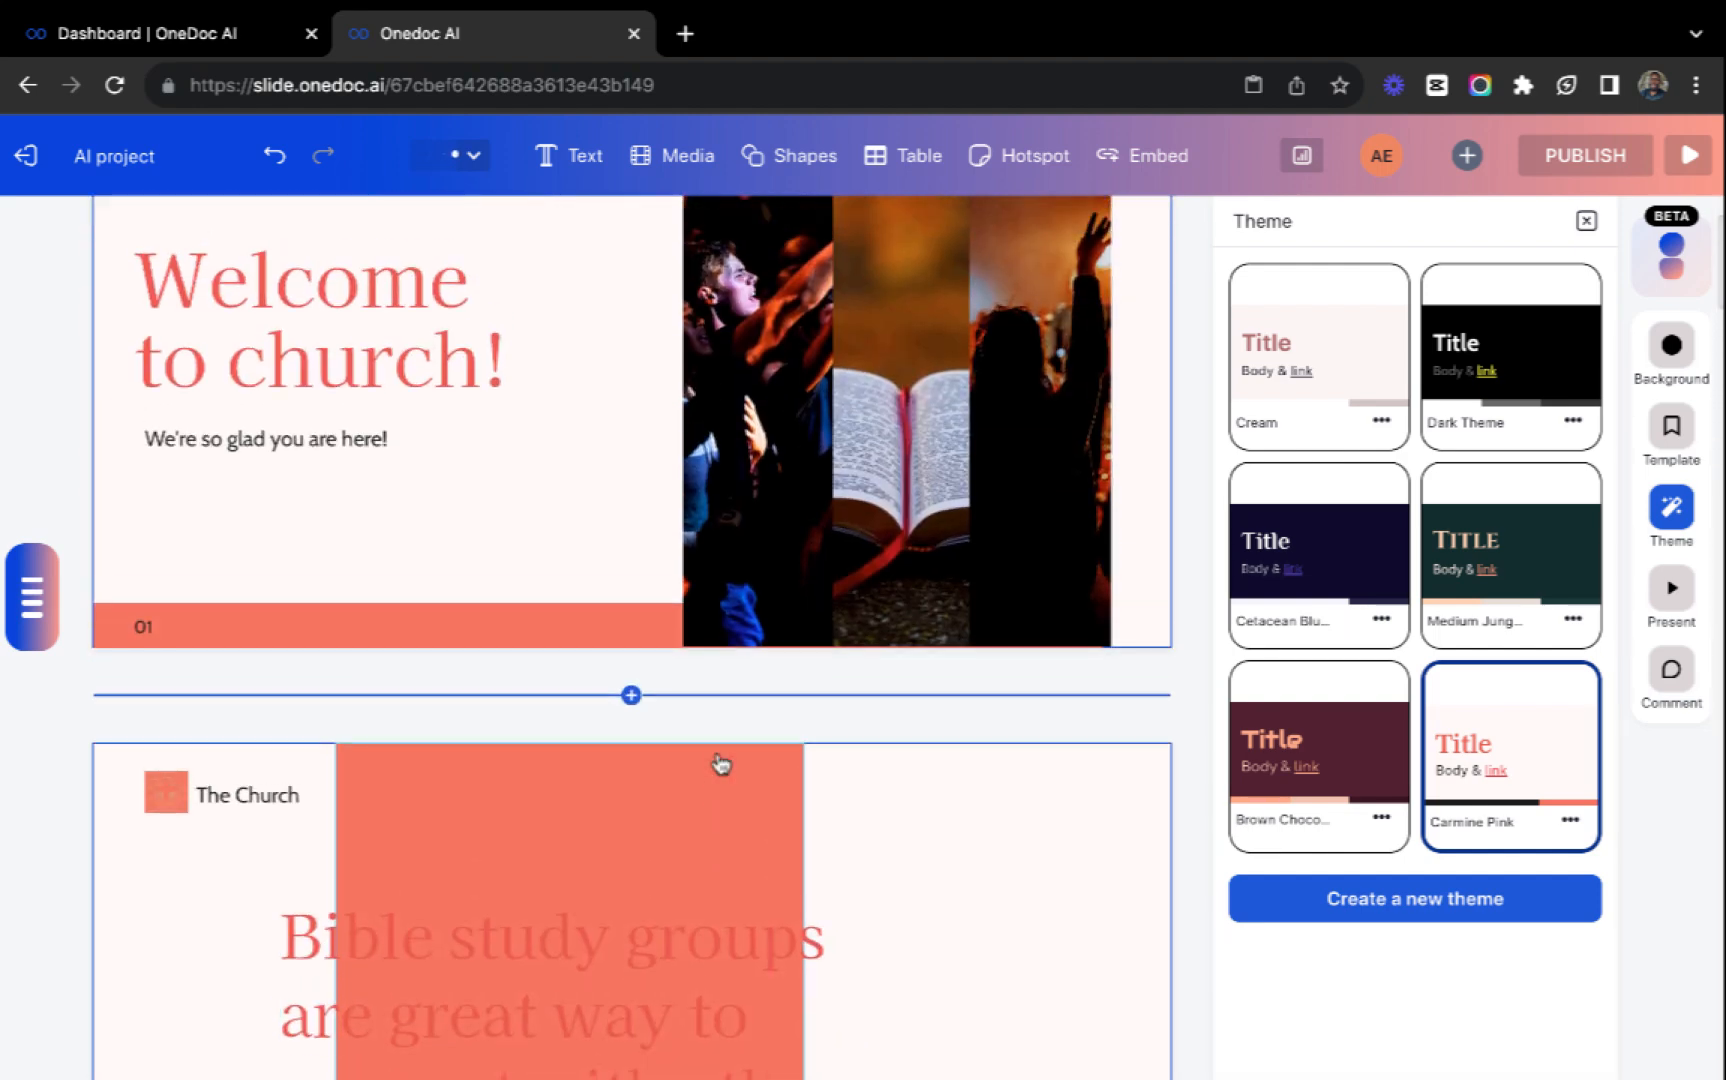
scroll(720, 765, up, 2)
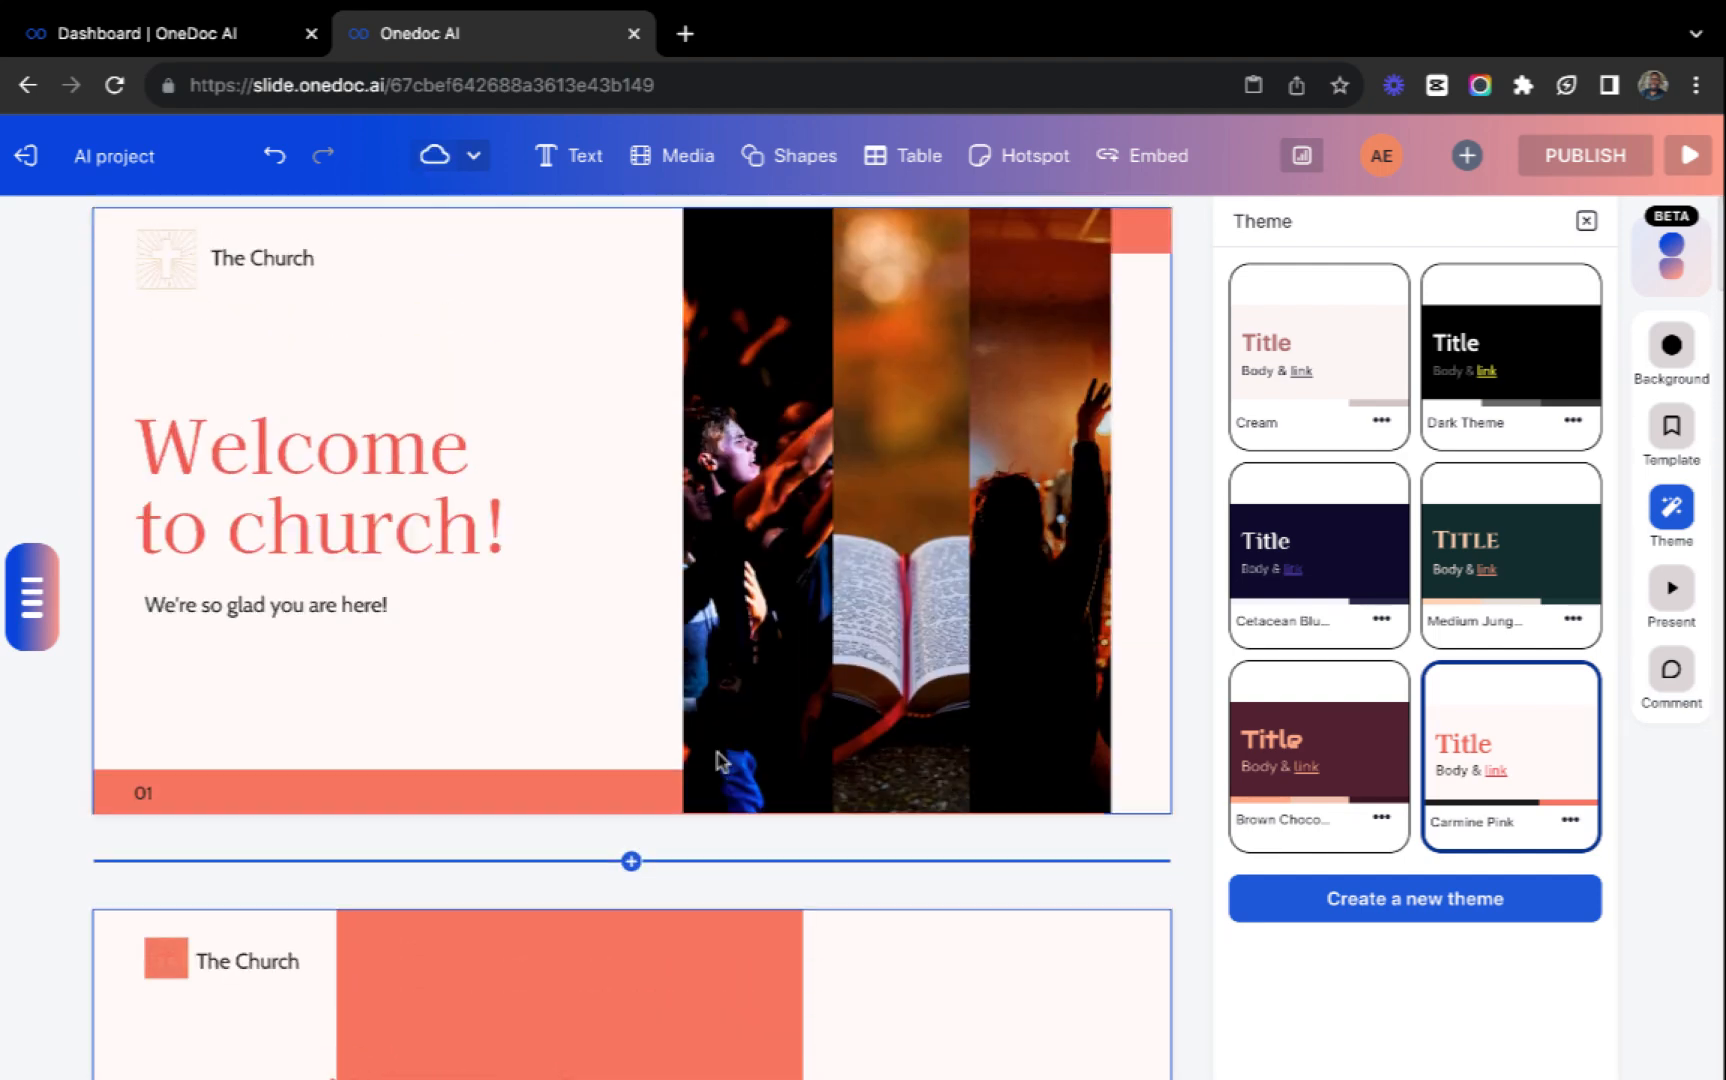
Apply the dark green "Medium Jung..." theme to the presentation and check the slides.
click(1484, 557)
scroll(867, 767, down, 10)
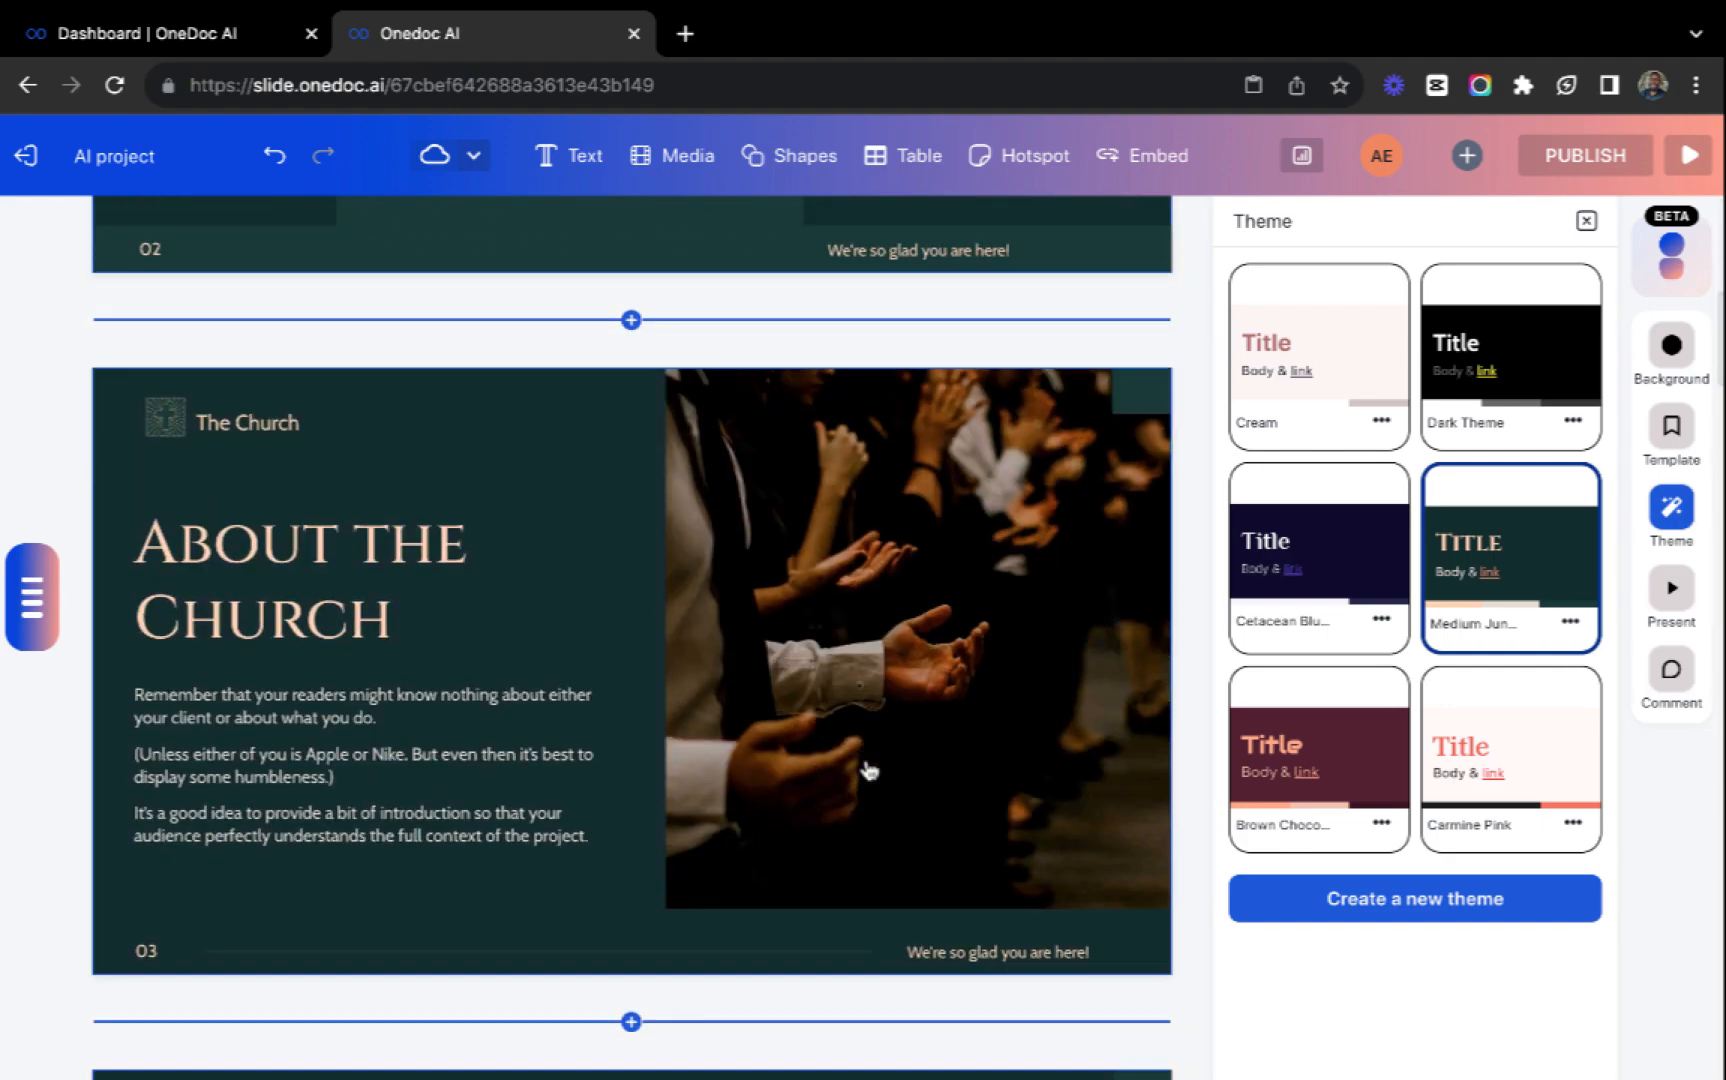
scroll(867, 767, down, 20)
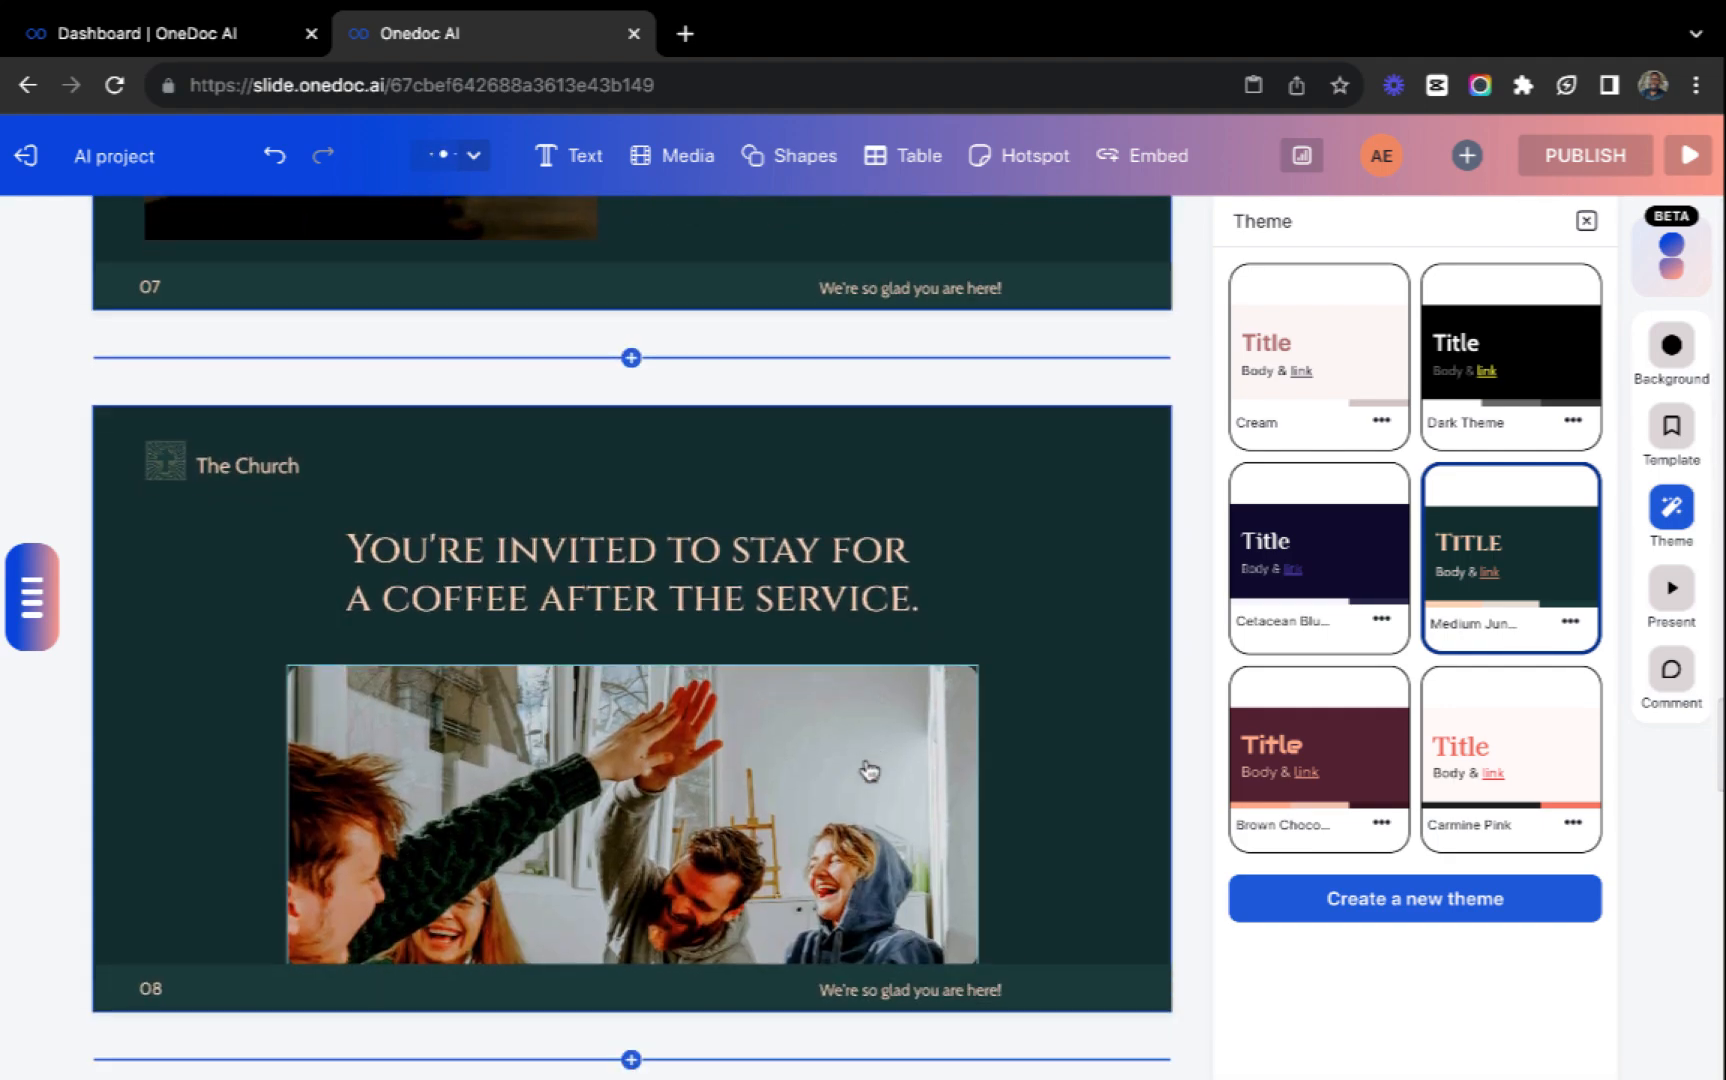
scroll(867, 767, down, 10)
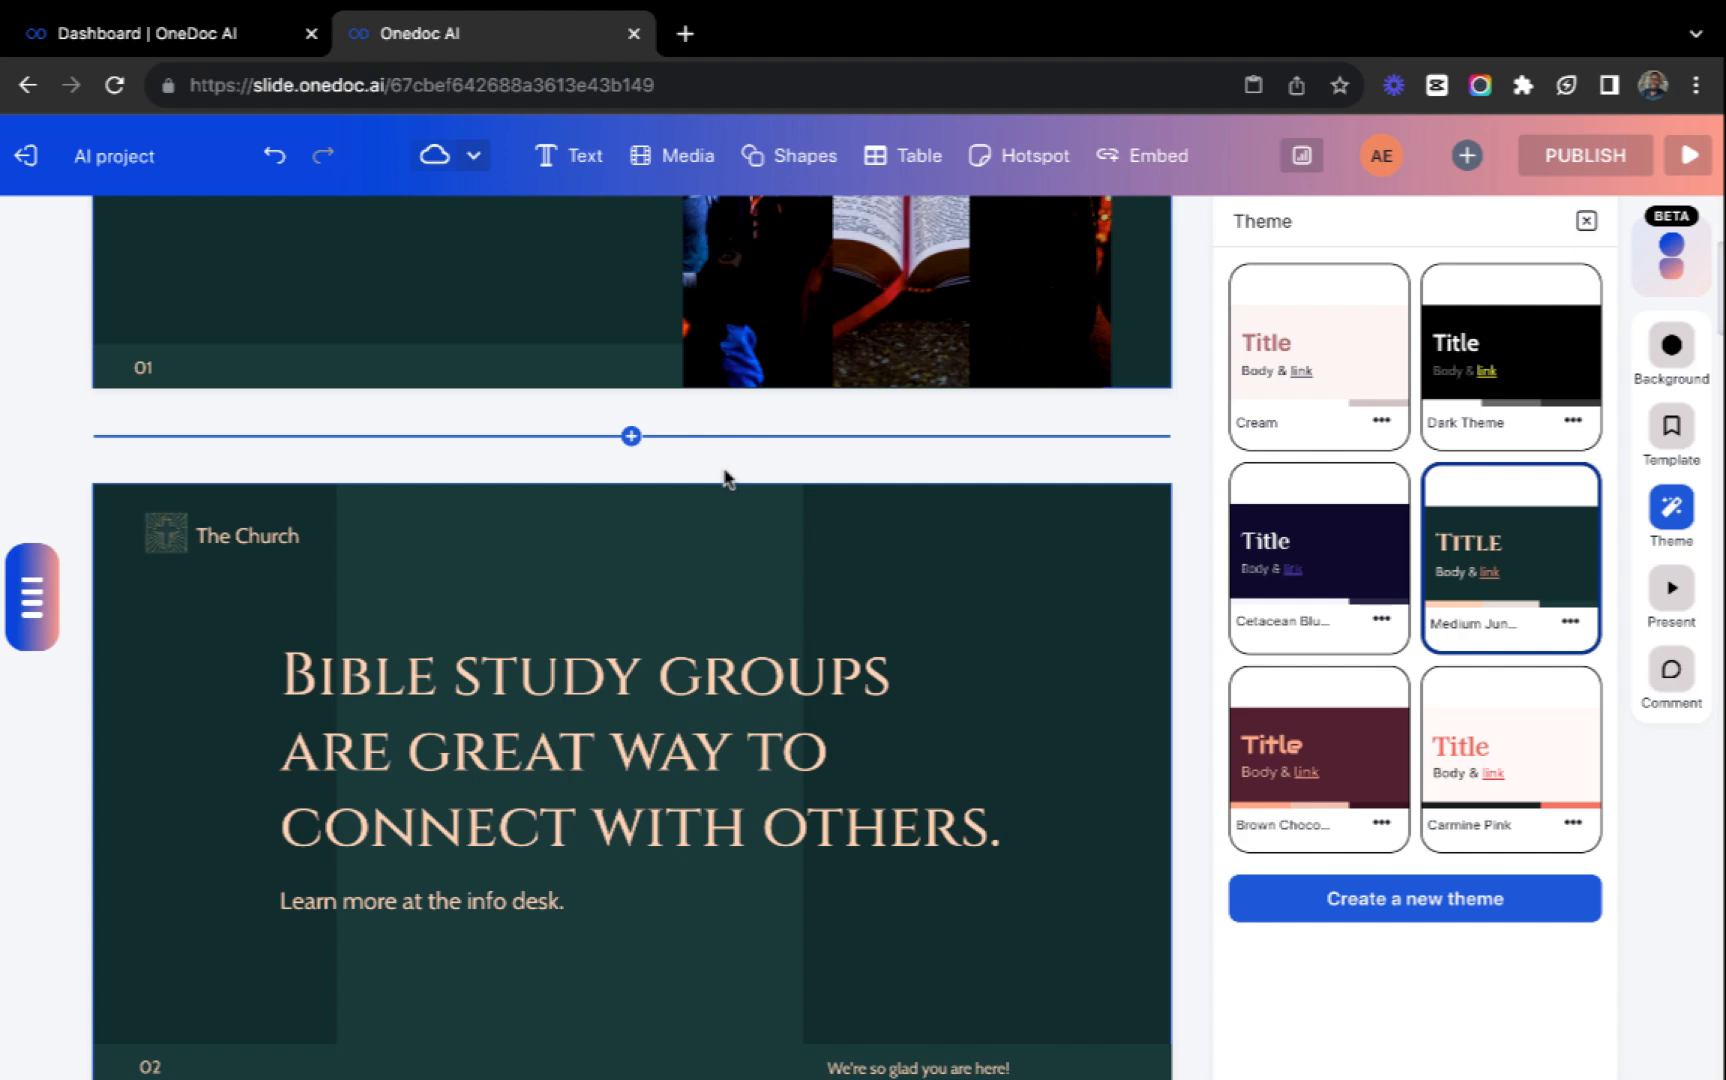
Add a presenter video recorder to the welcome slide and select it.
click(1686, 605)
scroll(908, 716, up, 2)
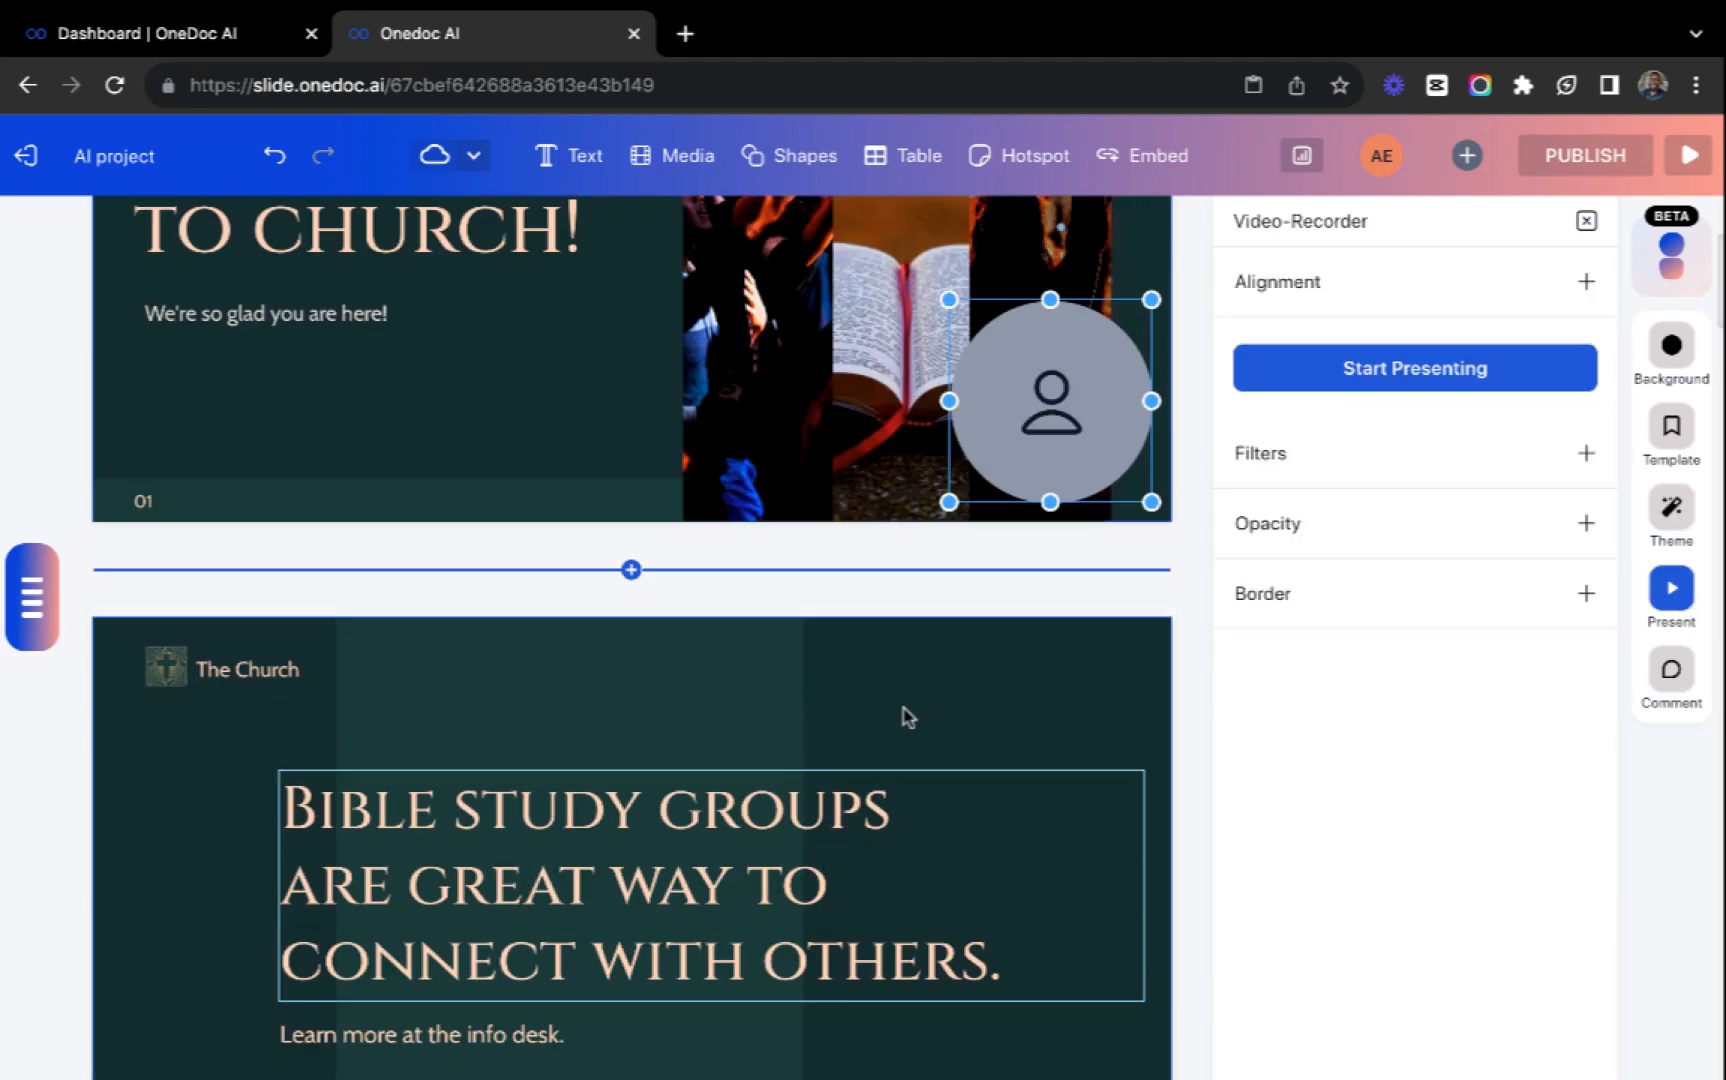
scroll(908, 716, up, 4)
click(847, 556)
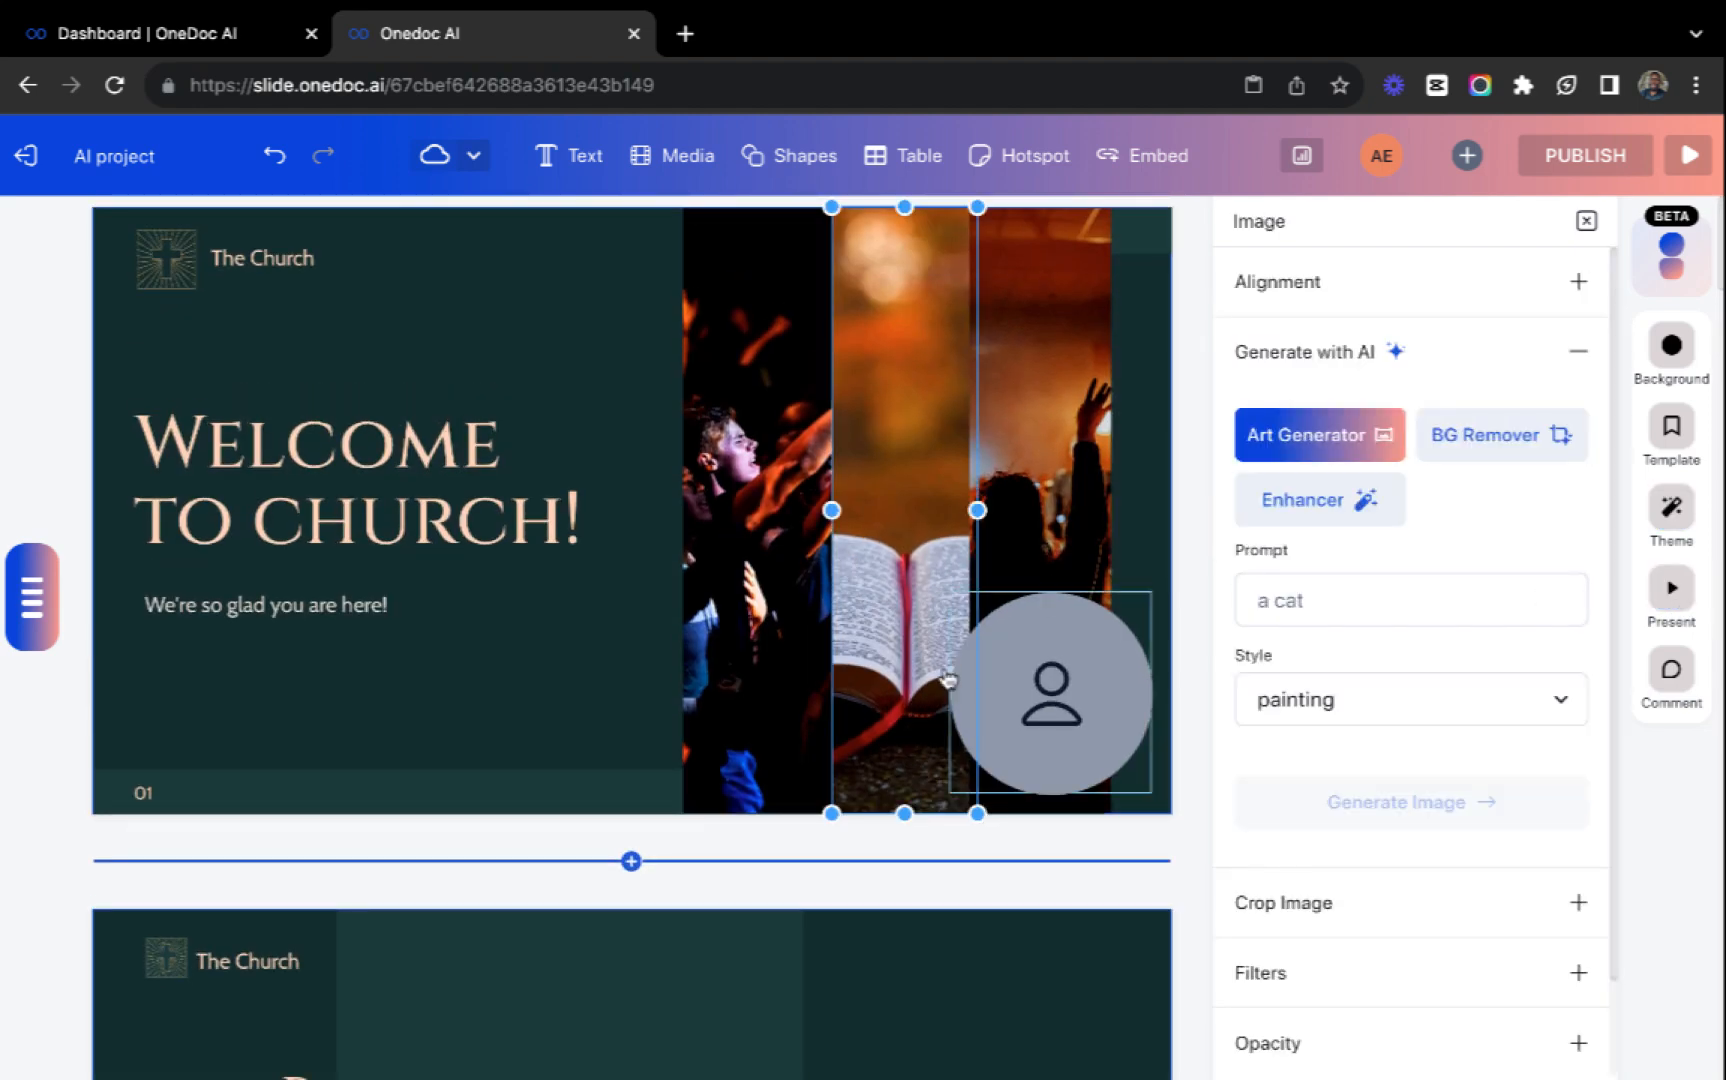
click(1040, 677)
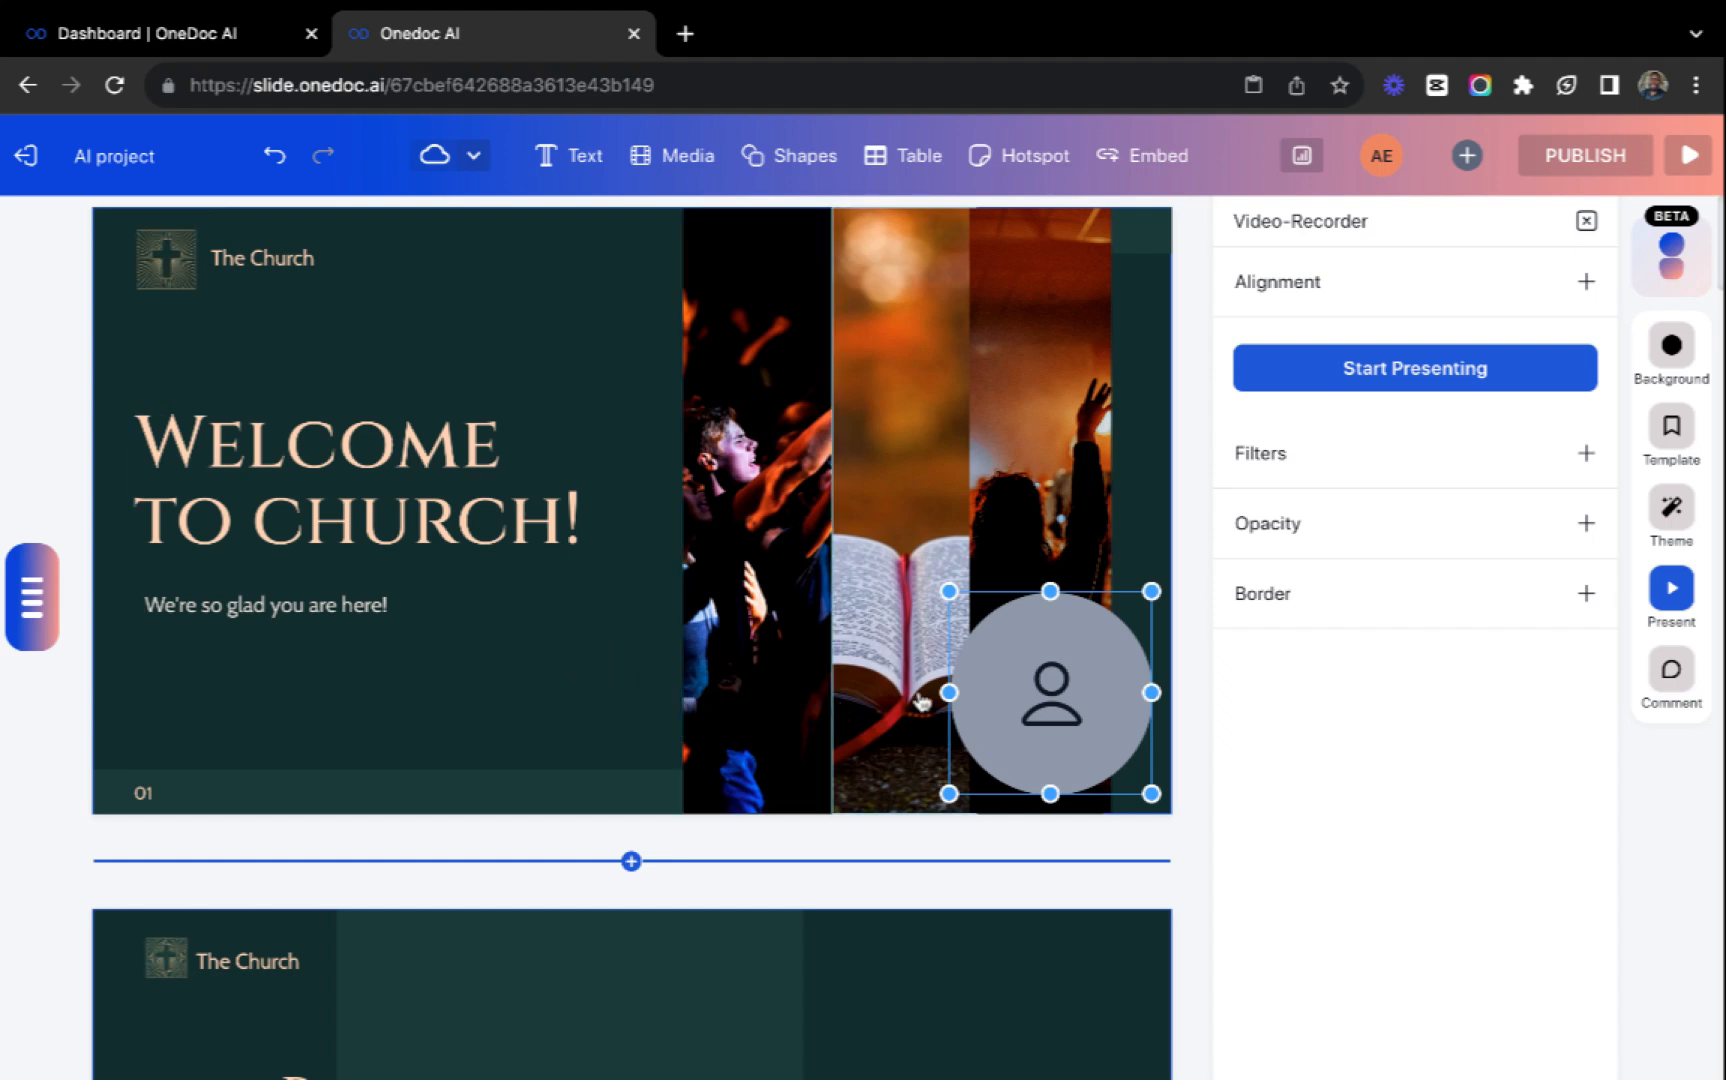
Stretch the video recorder across the welcome slide's images, and shrink it back to a slightly wide oval.
drag(954, 692, 682, 692)
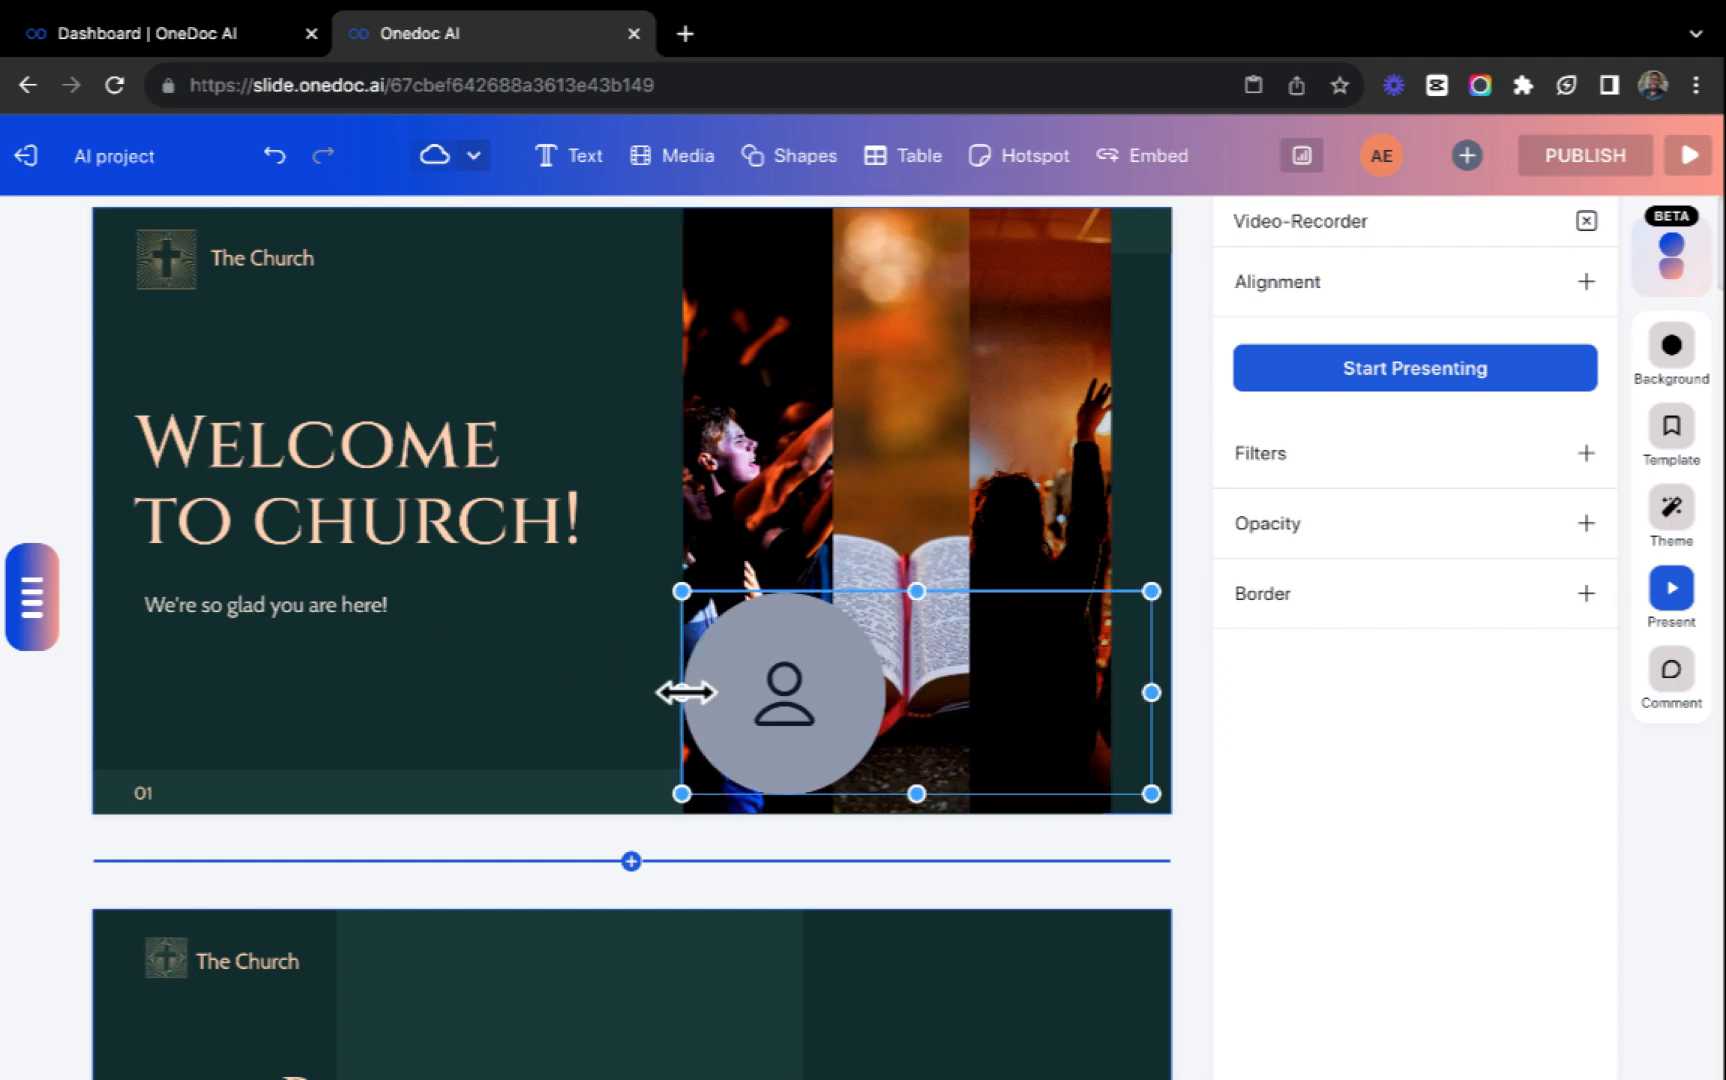
click(915, 575)
click(770, 667)
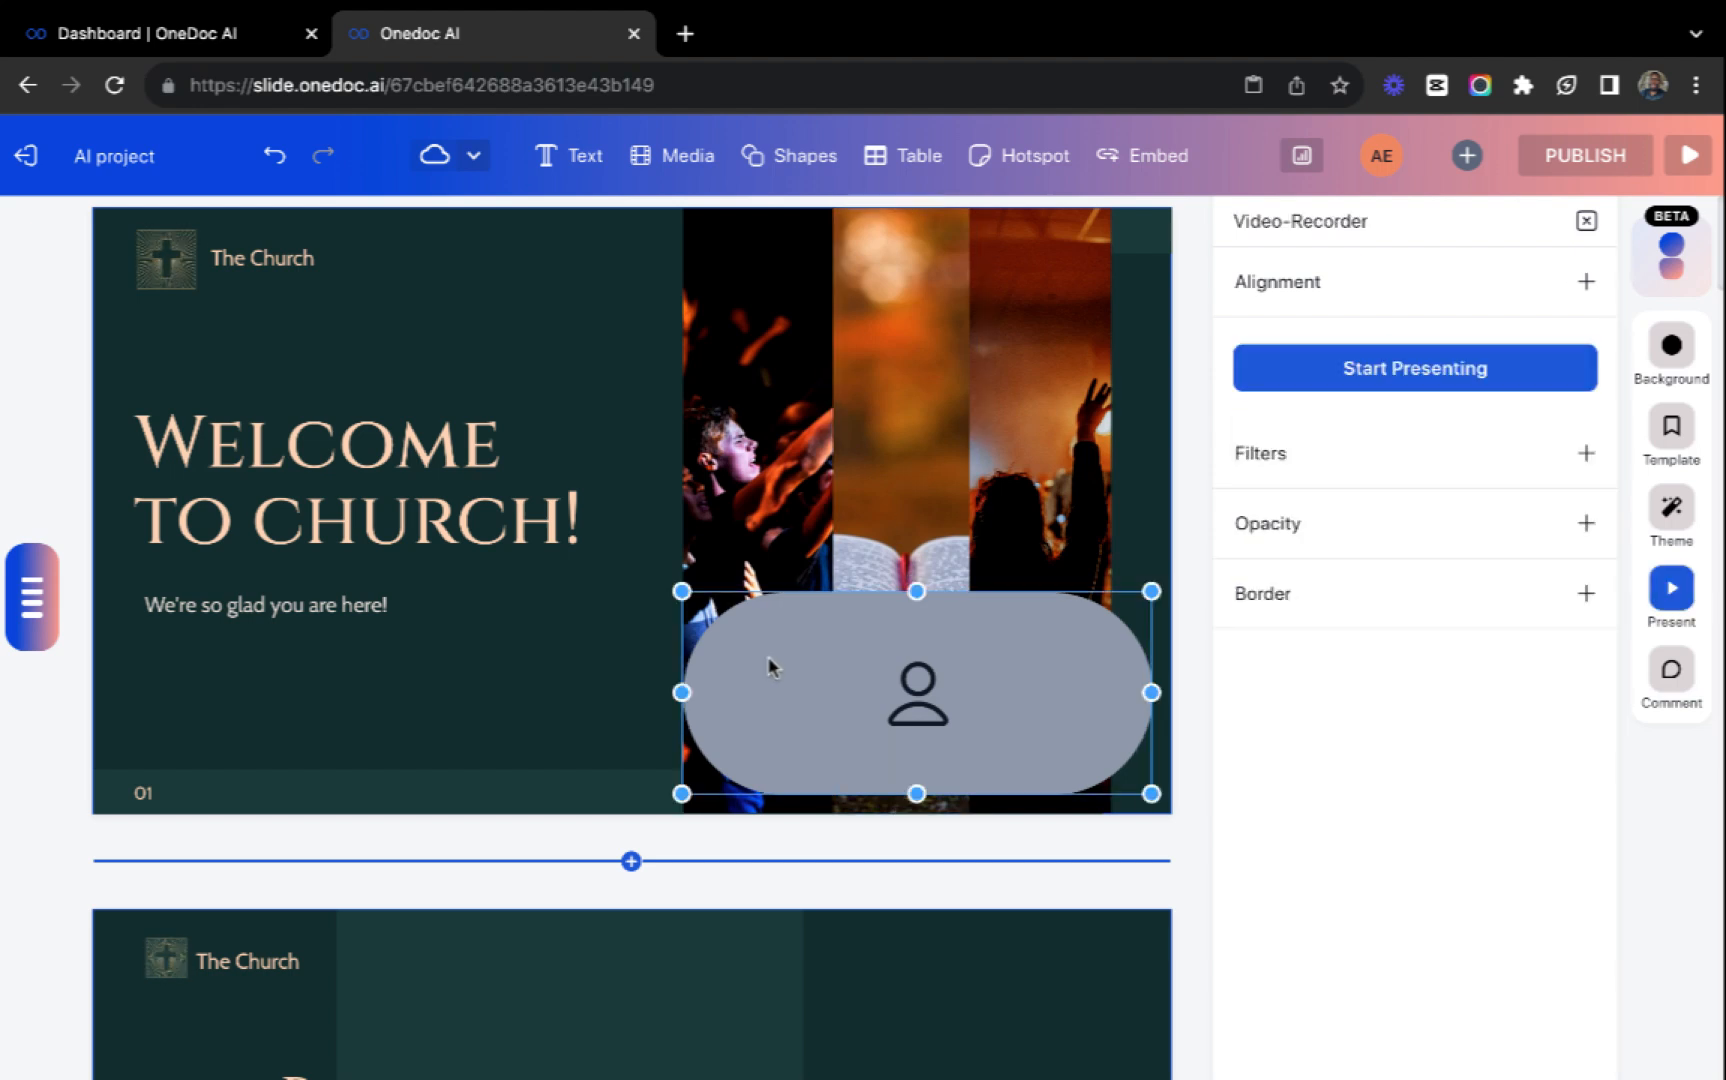
drag(680, 692, 960, 692)
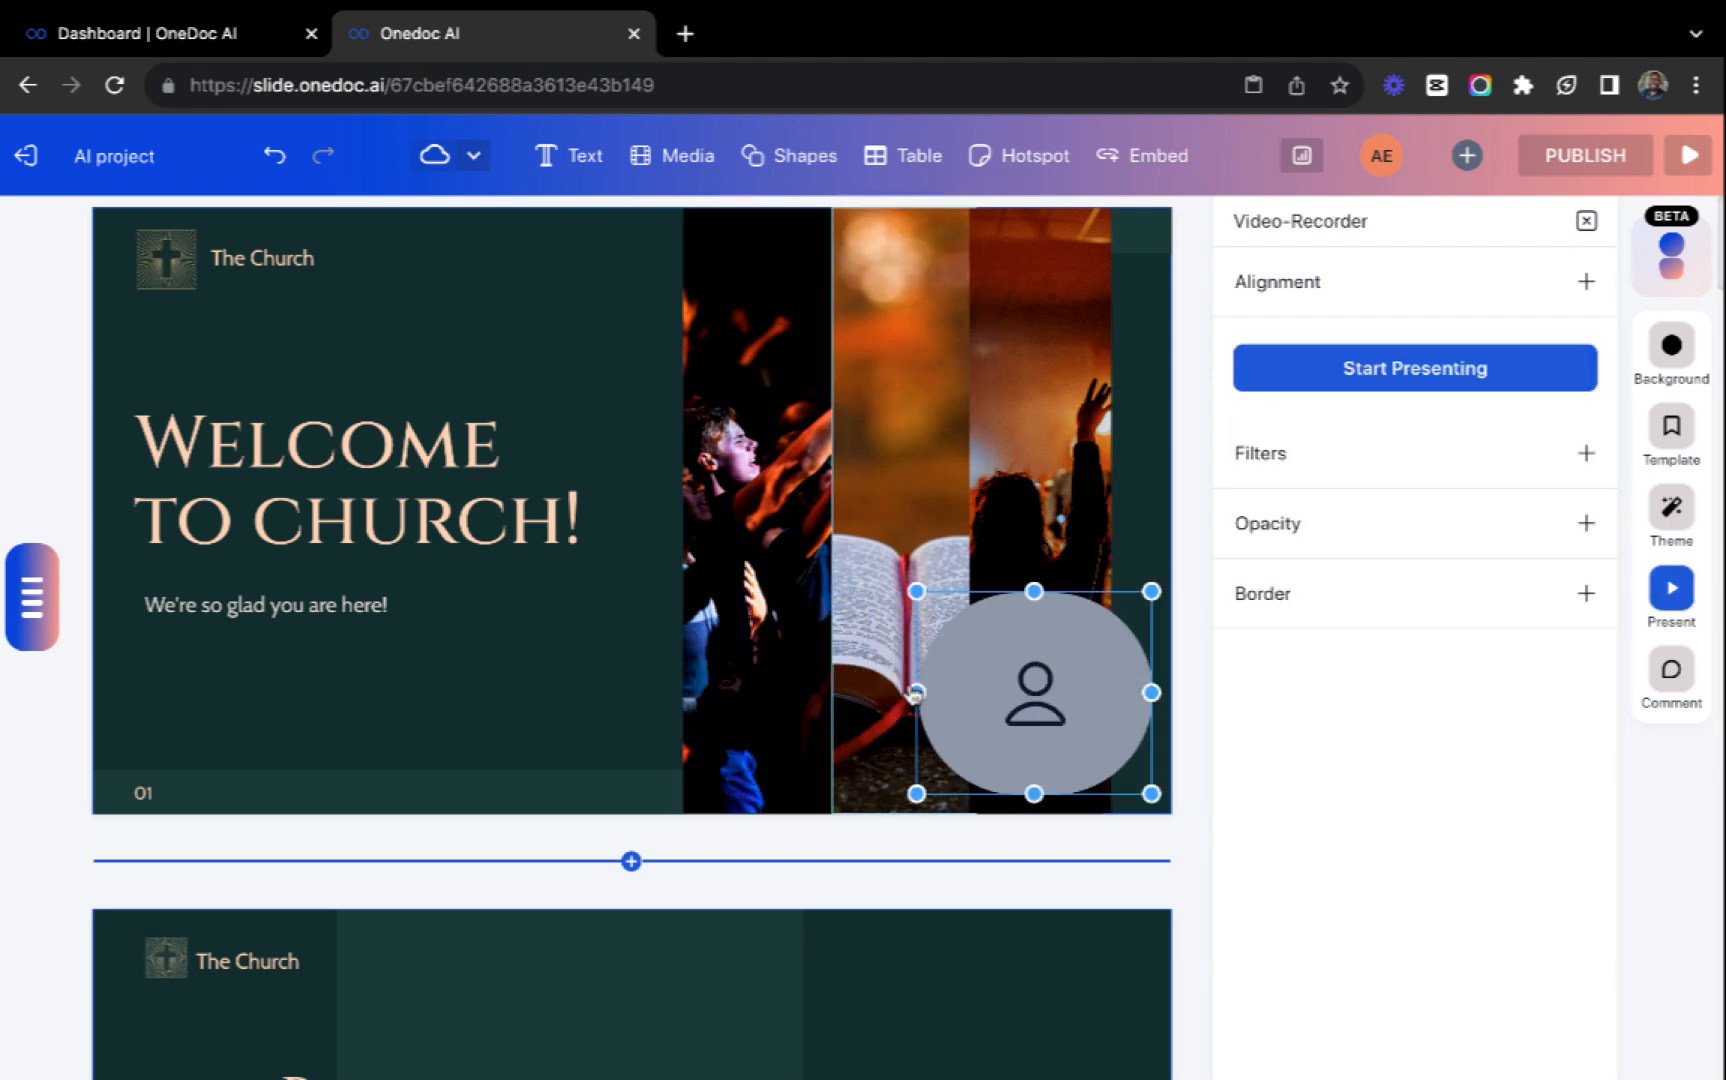
Start presenting from the video recorder, switch to the working webcam, and choose the Internal Microphone (Built-in).
click(1370, 386)
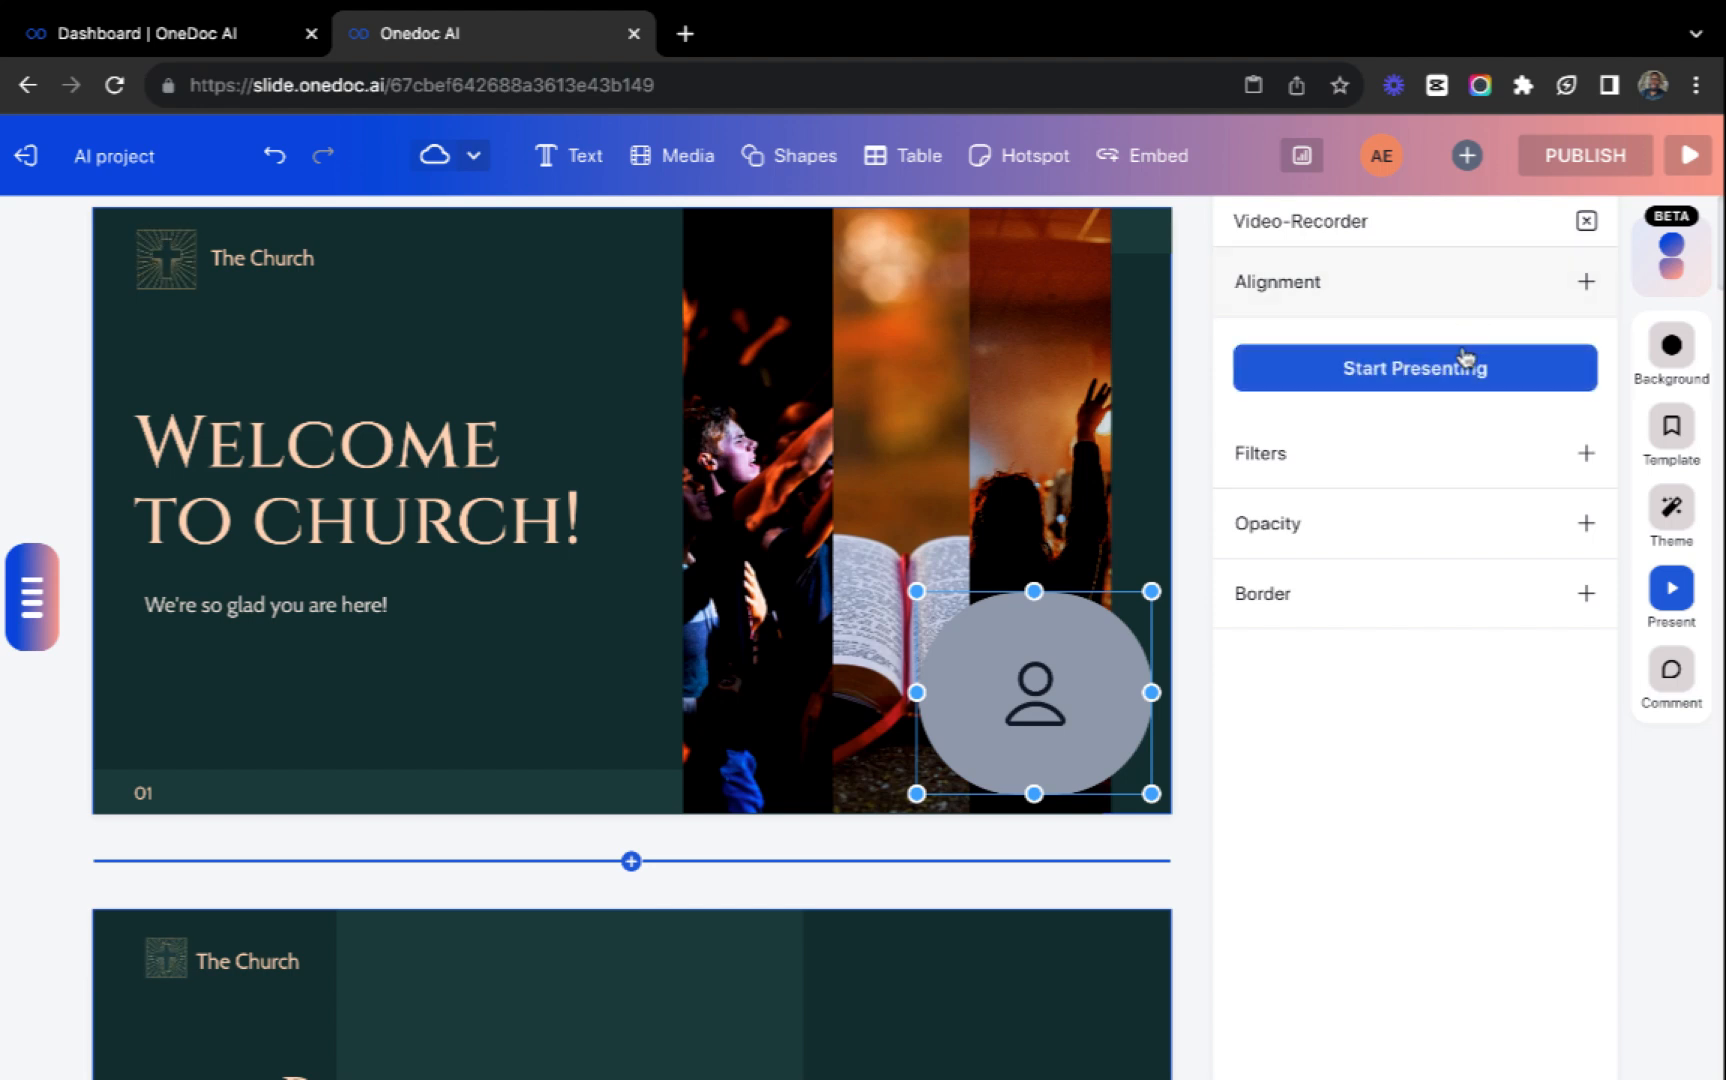
click(1446, 383)
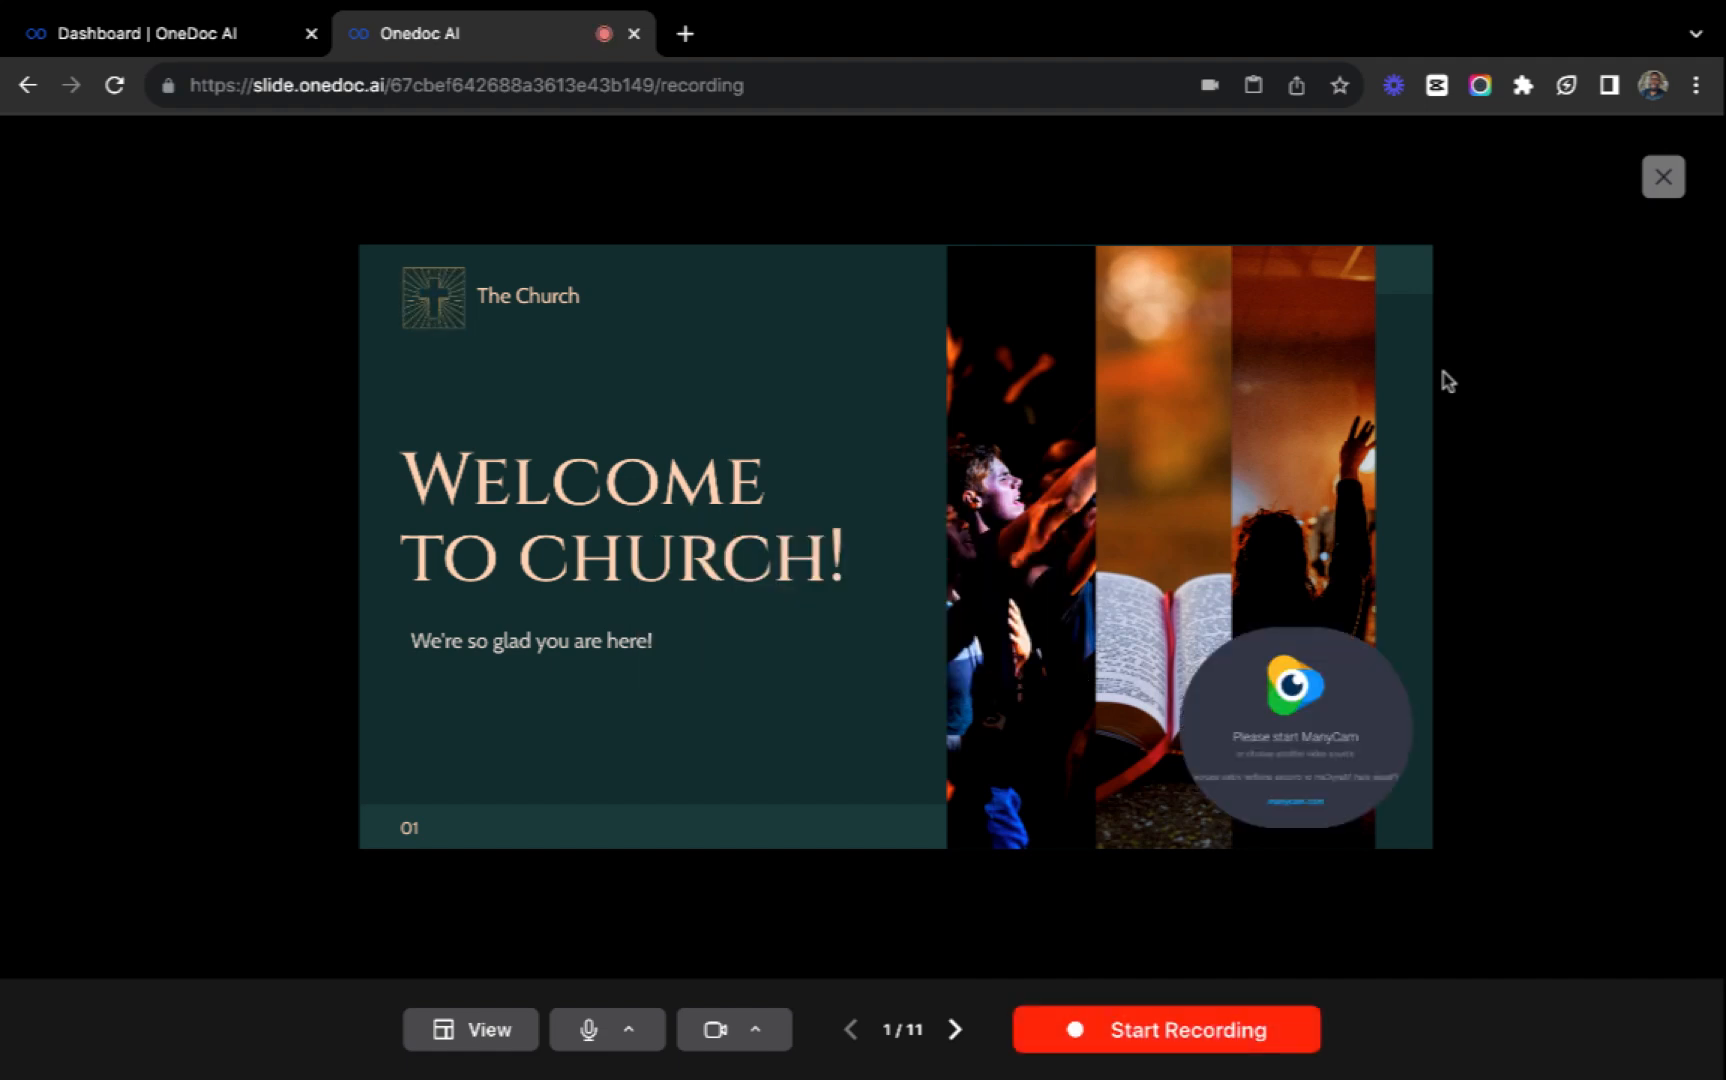
click(765, 1030)
click(778, 966)
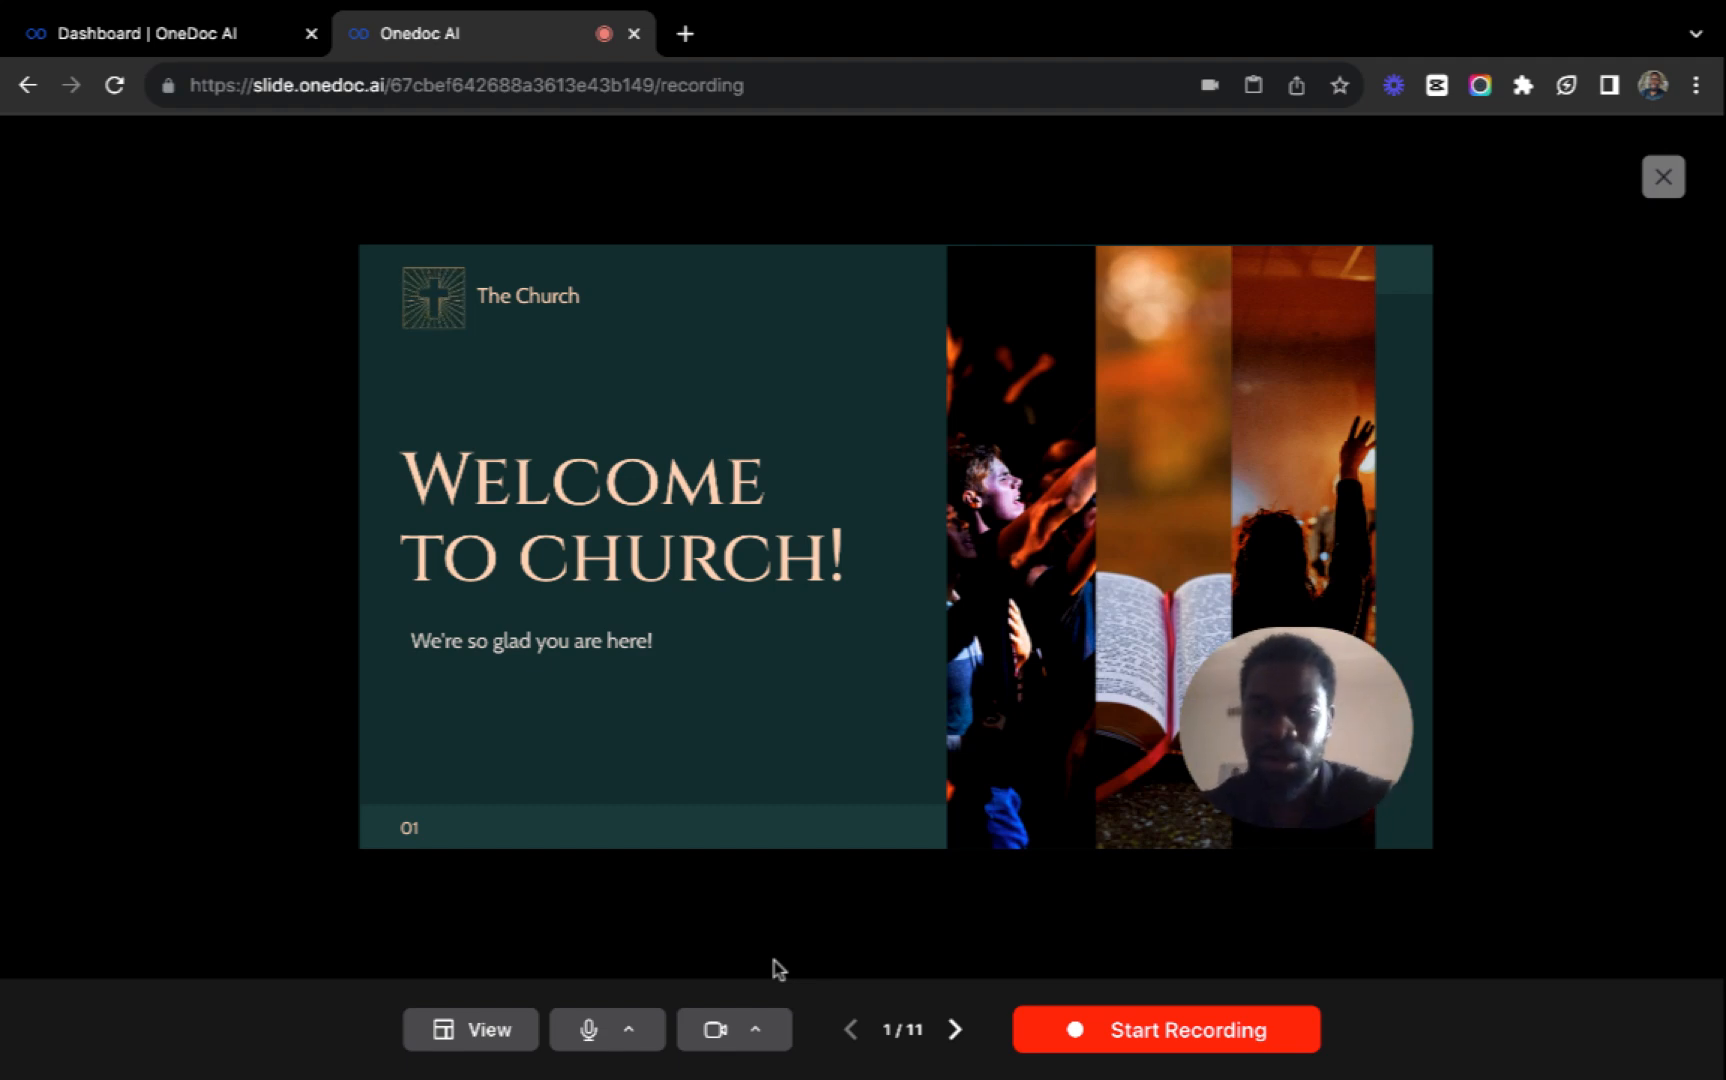
click(628, 1027)
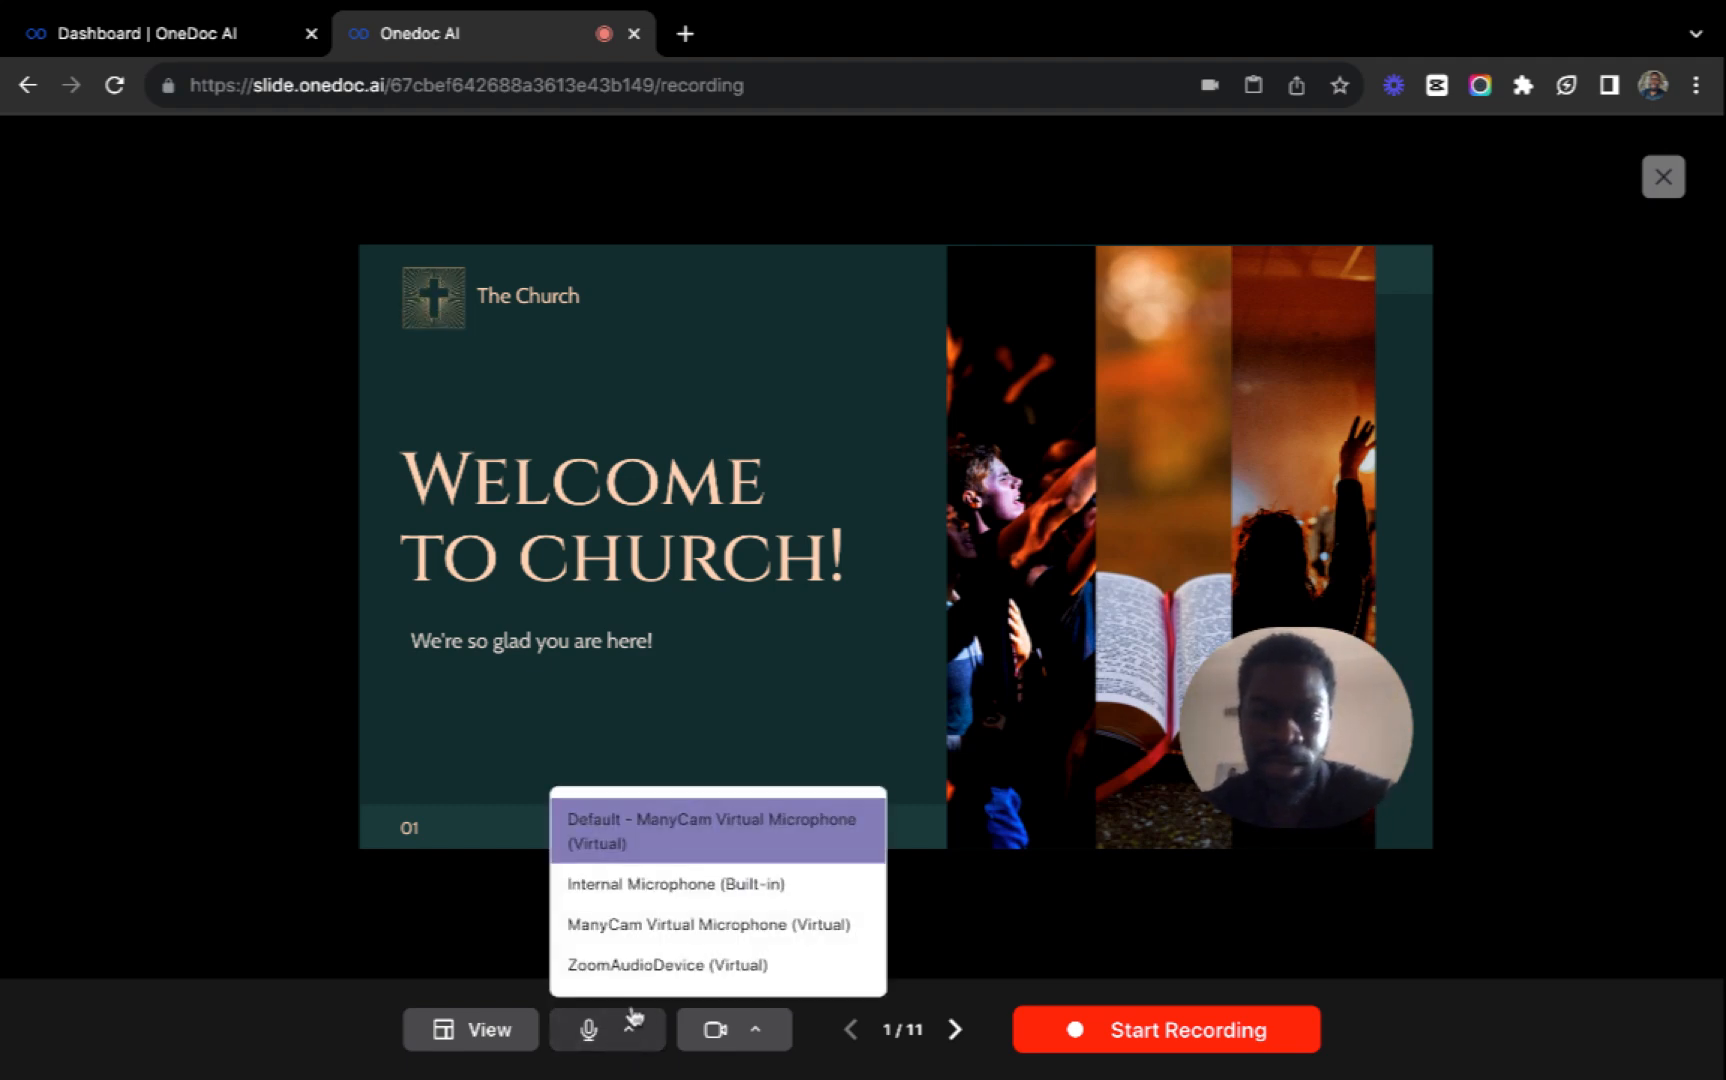
click(661, 890)
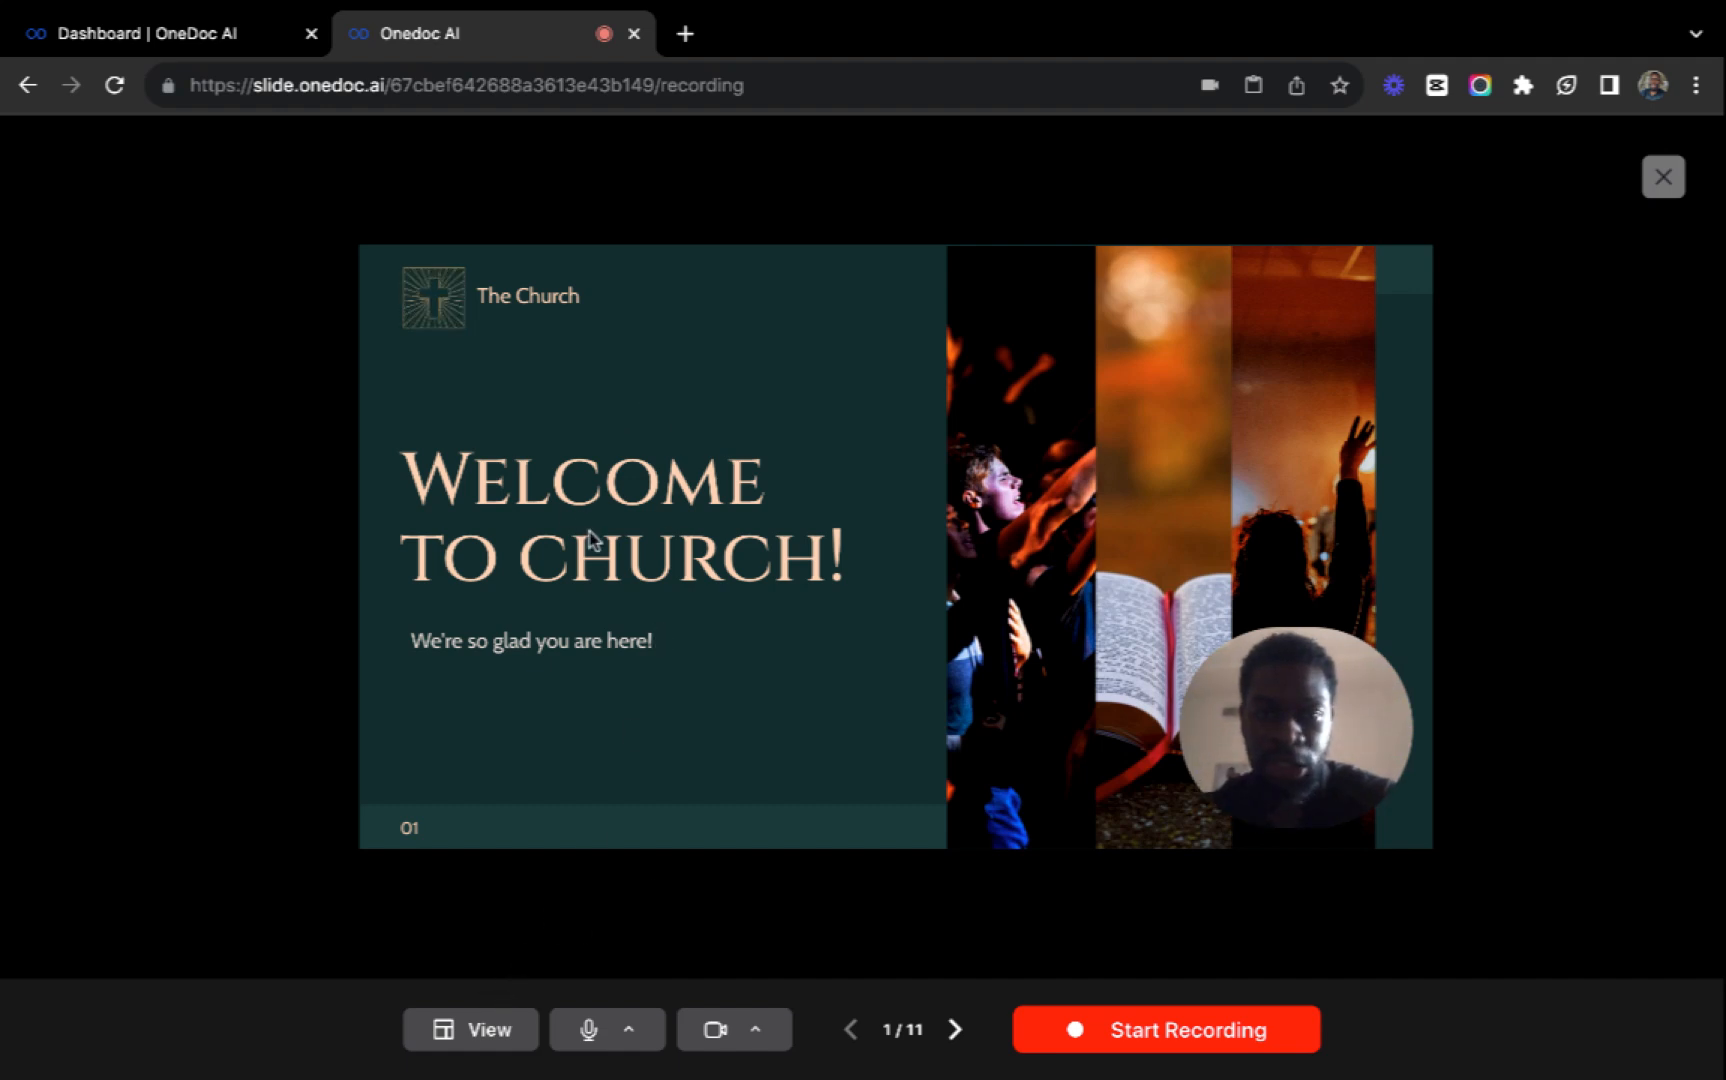
Show the speaker notes, try out placeholder text in the notes box, and clear it again.
click(490, 1035)
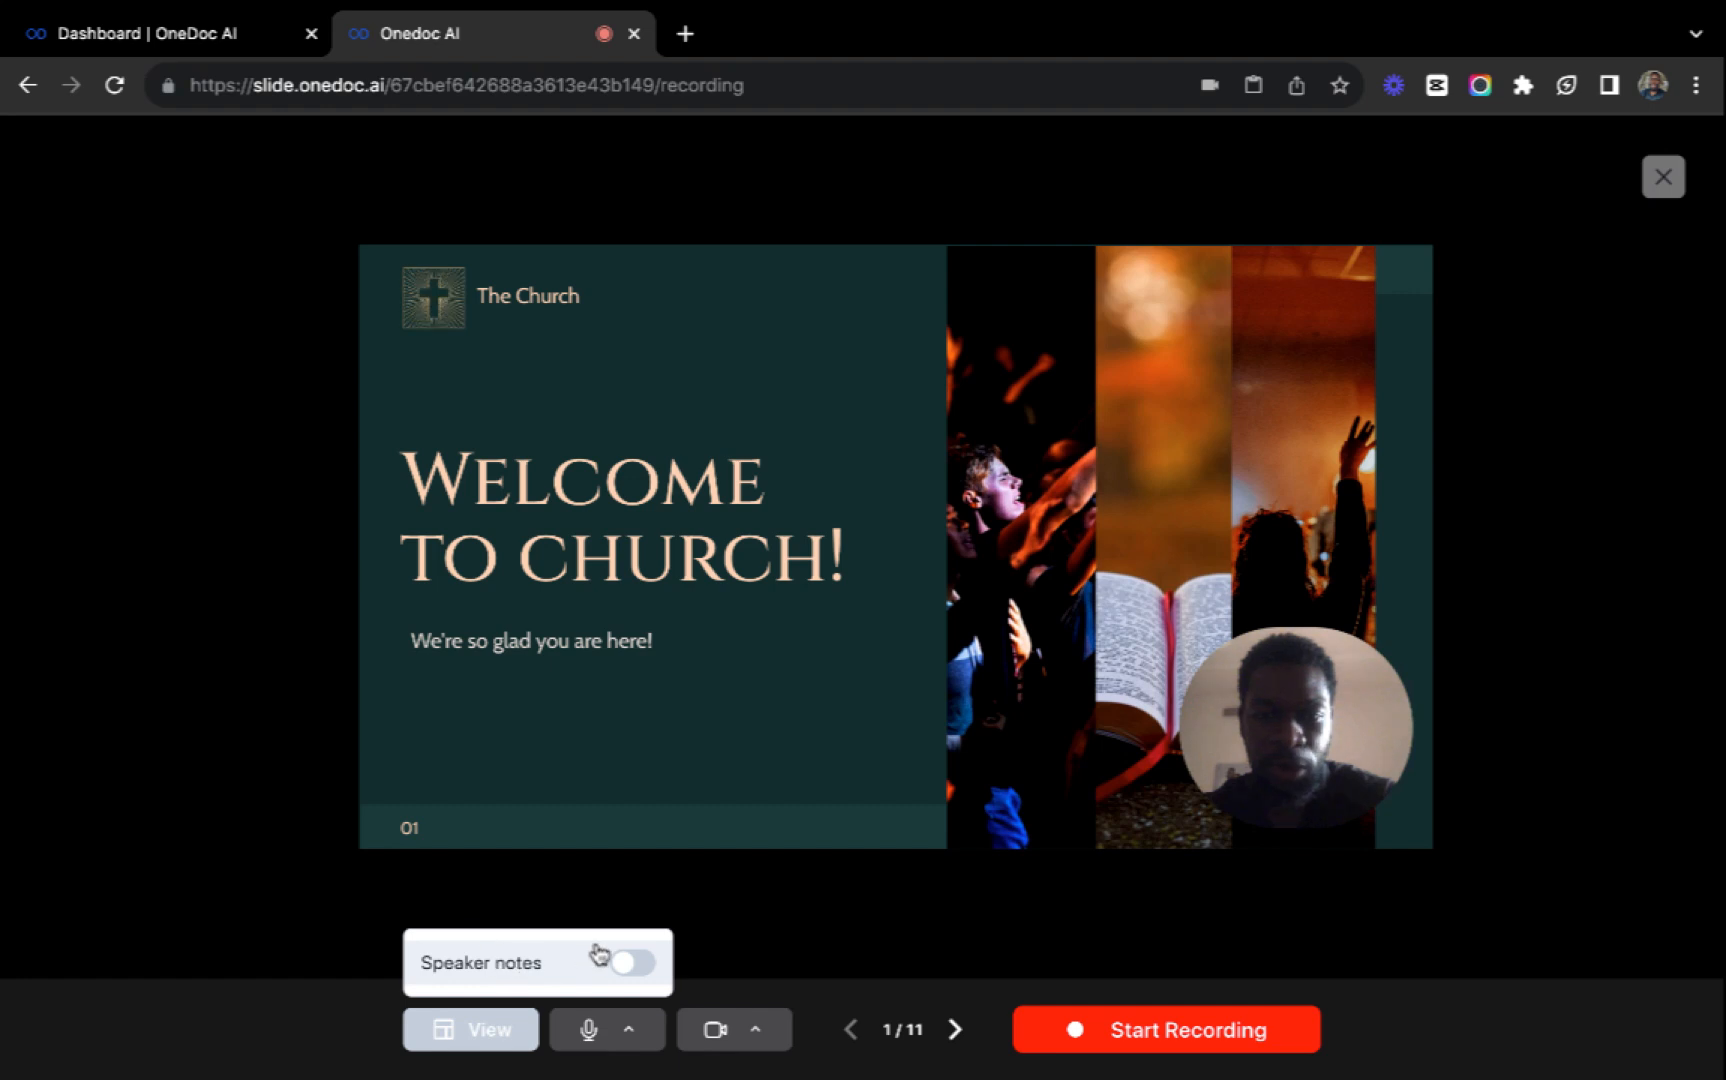
click(625, 965)
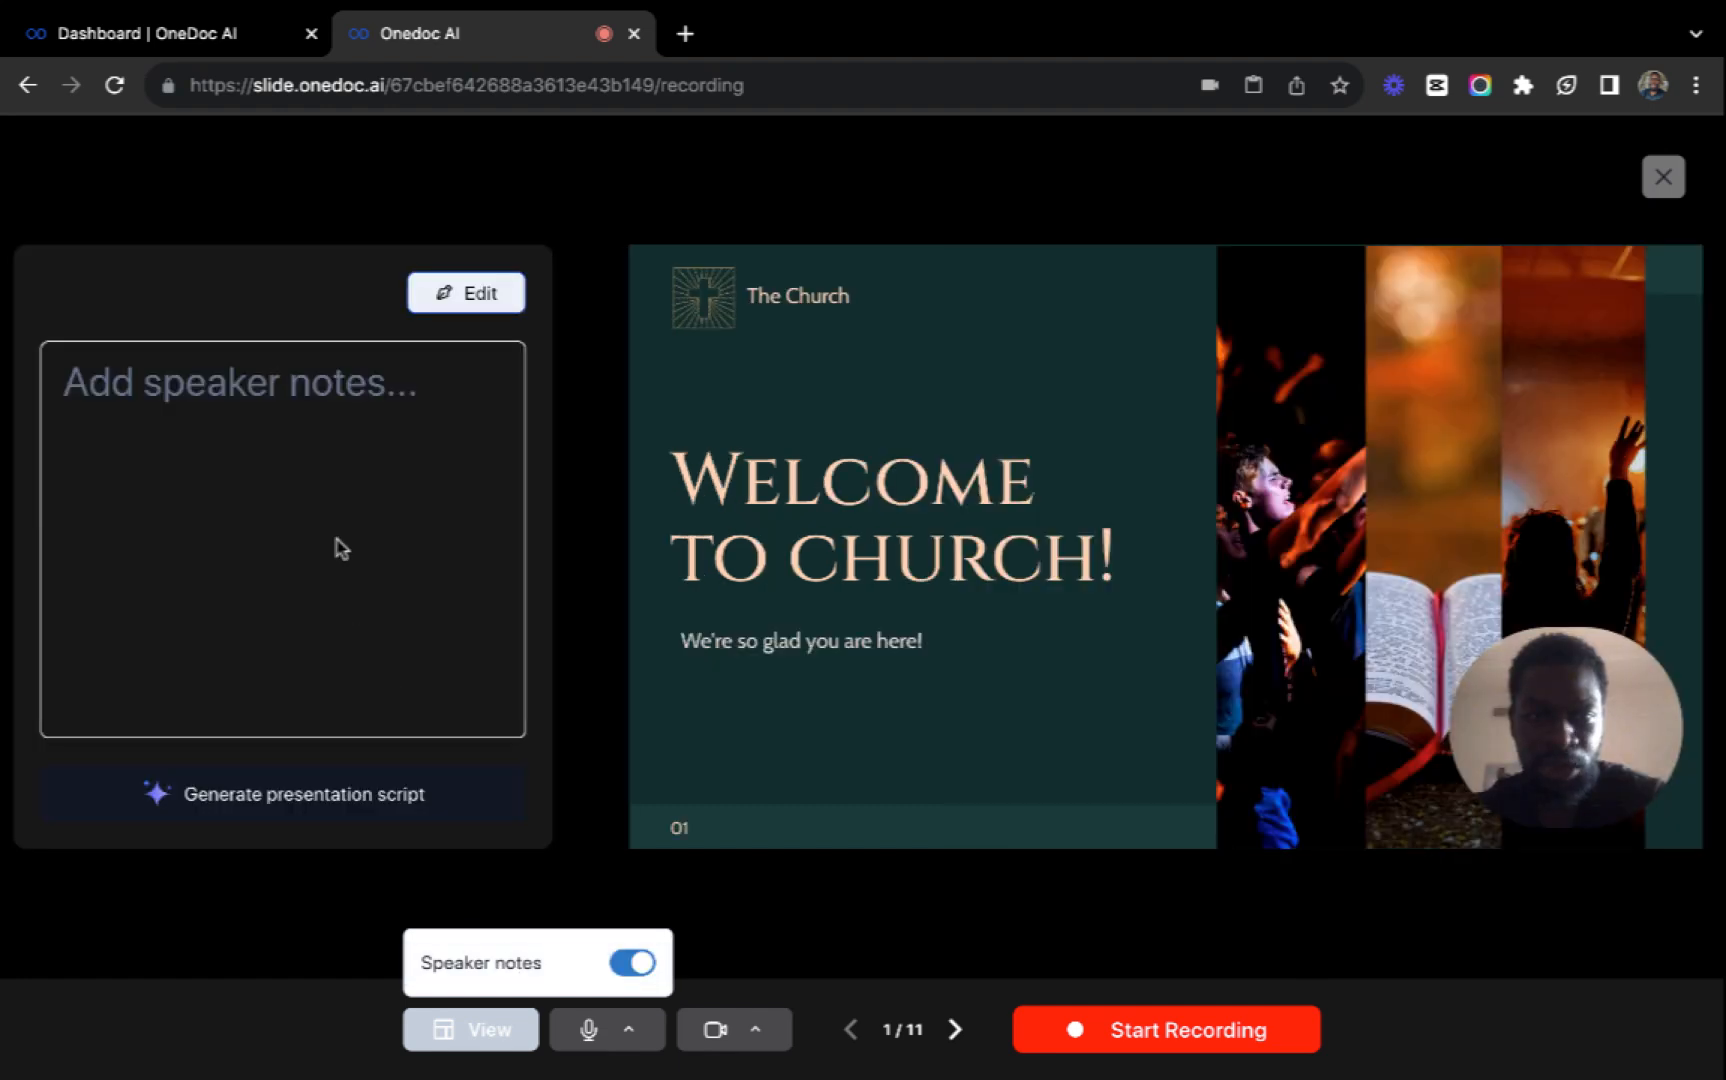
click(458, 298)
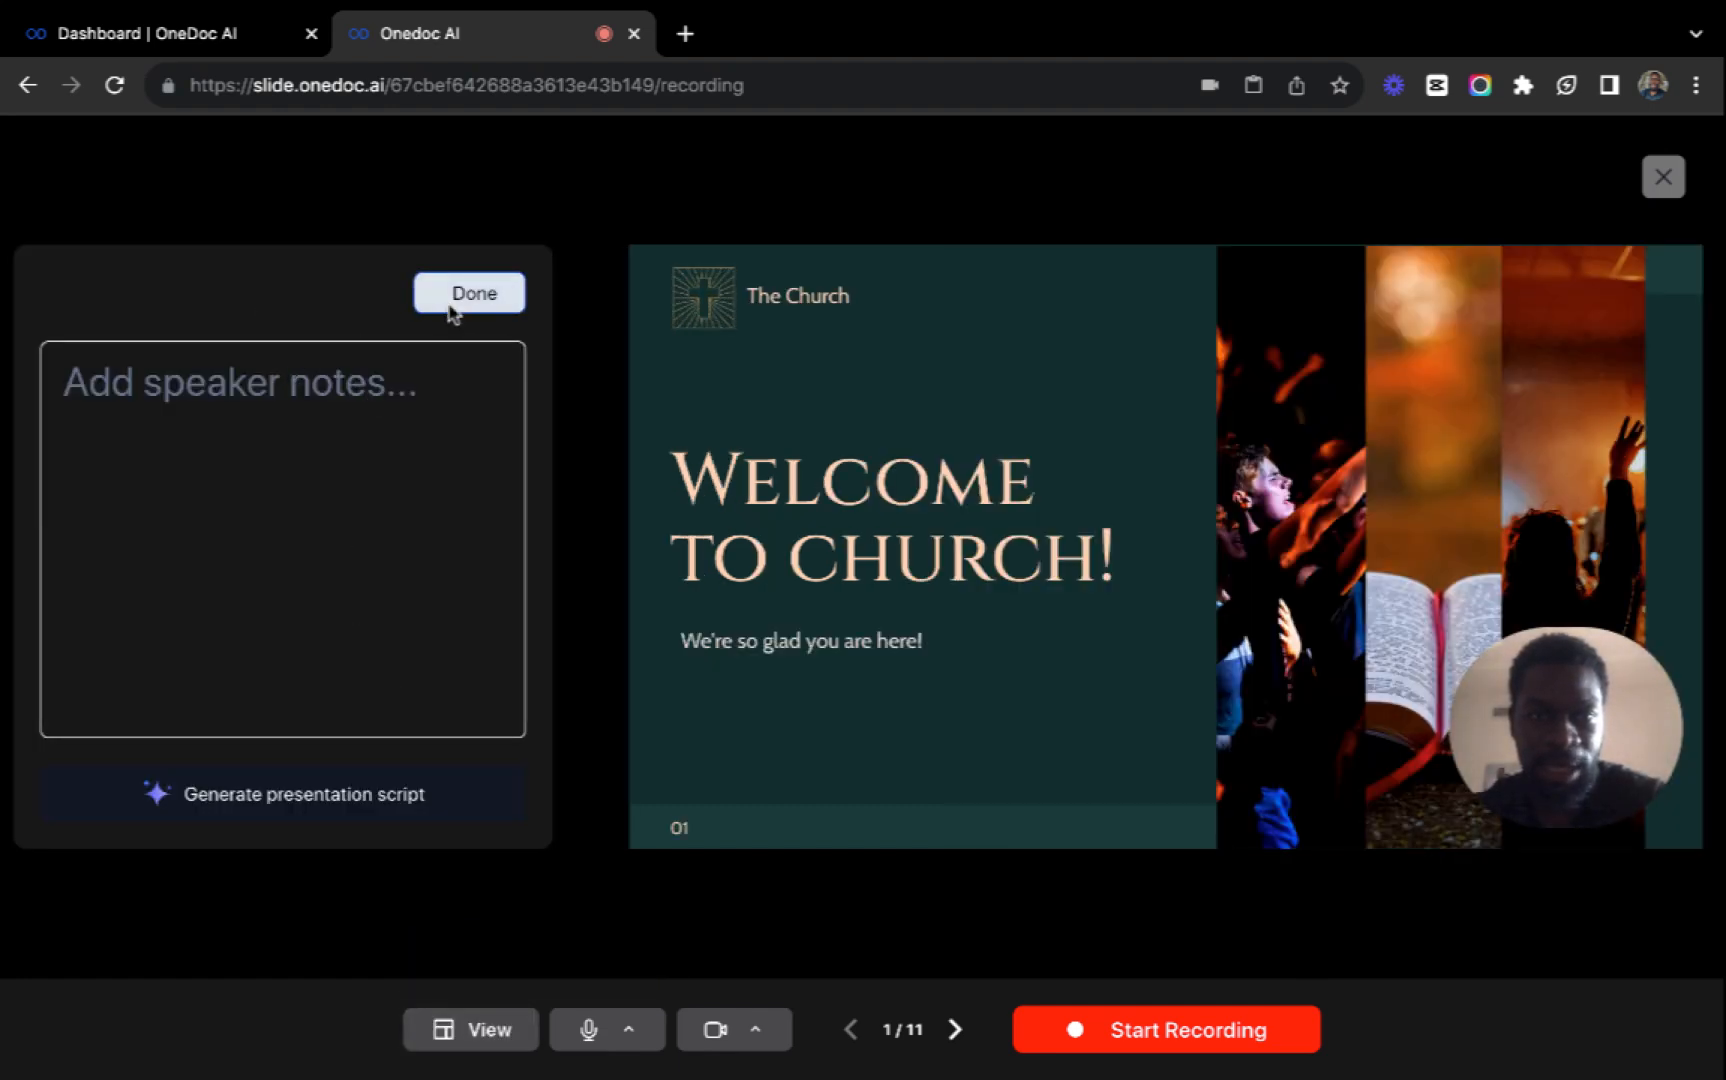
click(212, 388)
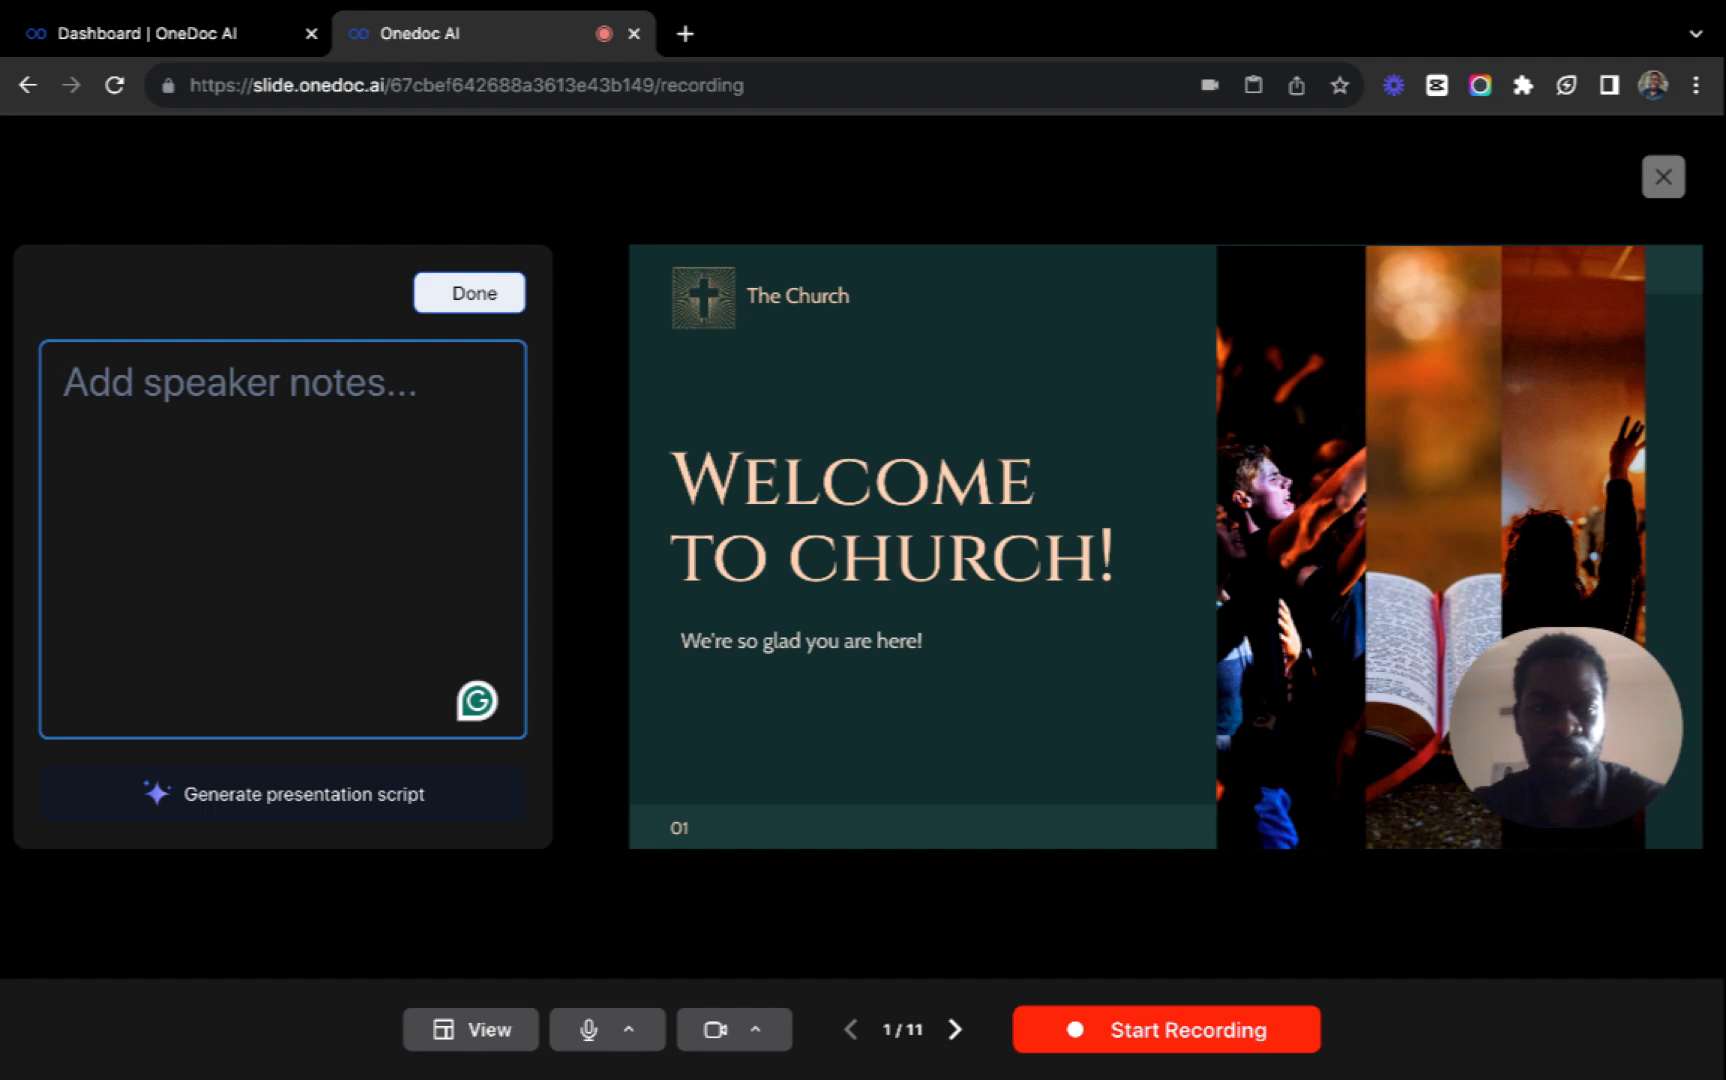
text(hfhfhfh)
key(BackSpace)
key(BackSpace)
key(BackSpace)
key(BackSpace)
key(BackSpace)
key(BackSpace)
key(BackSpace)
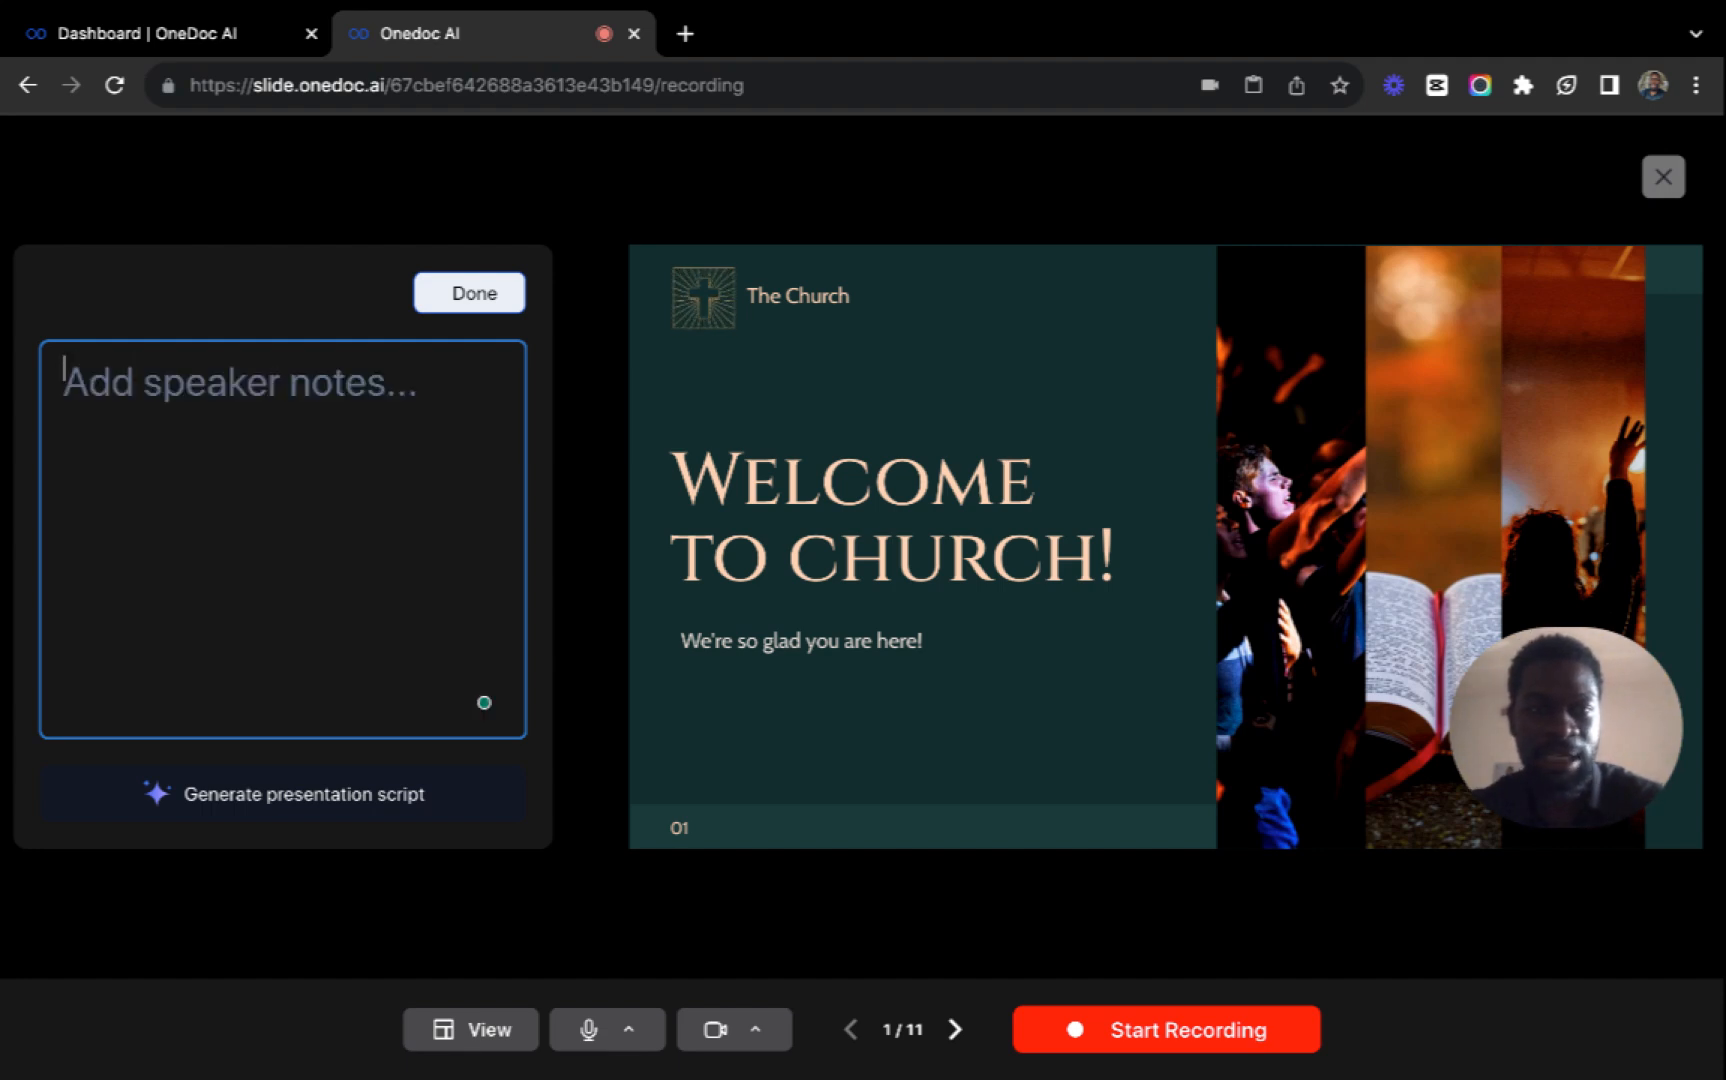
click(493, 297)
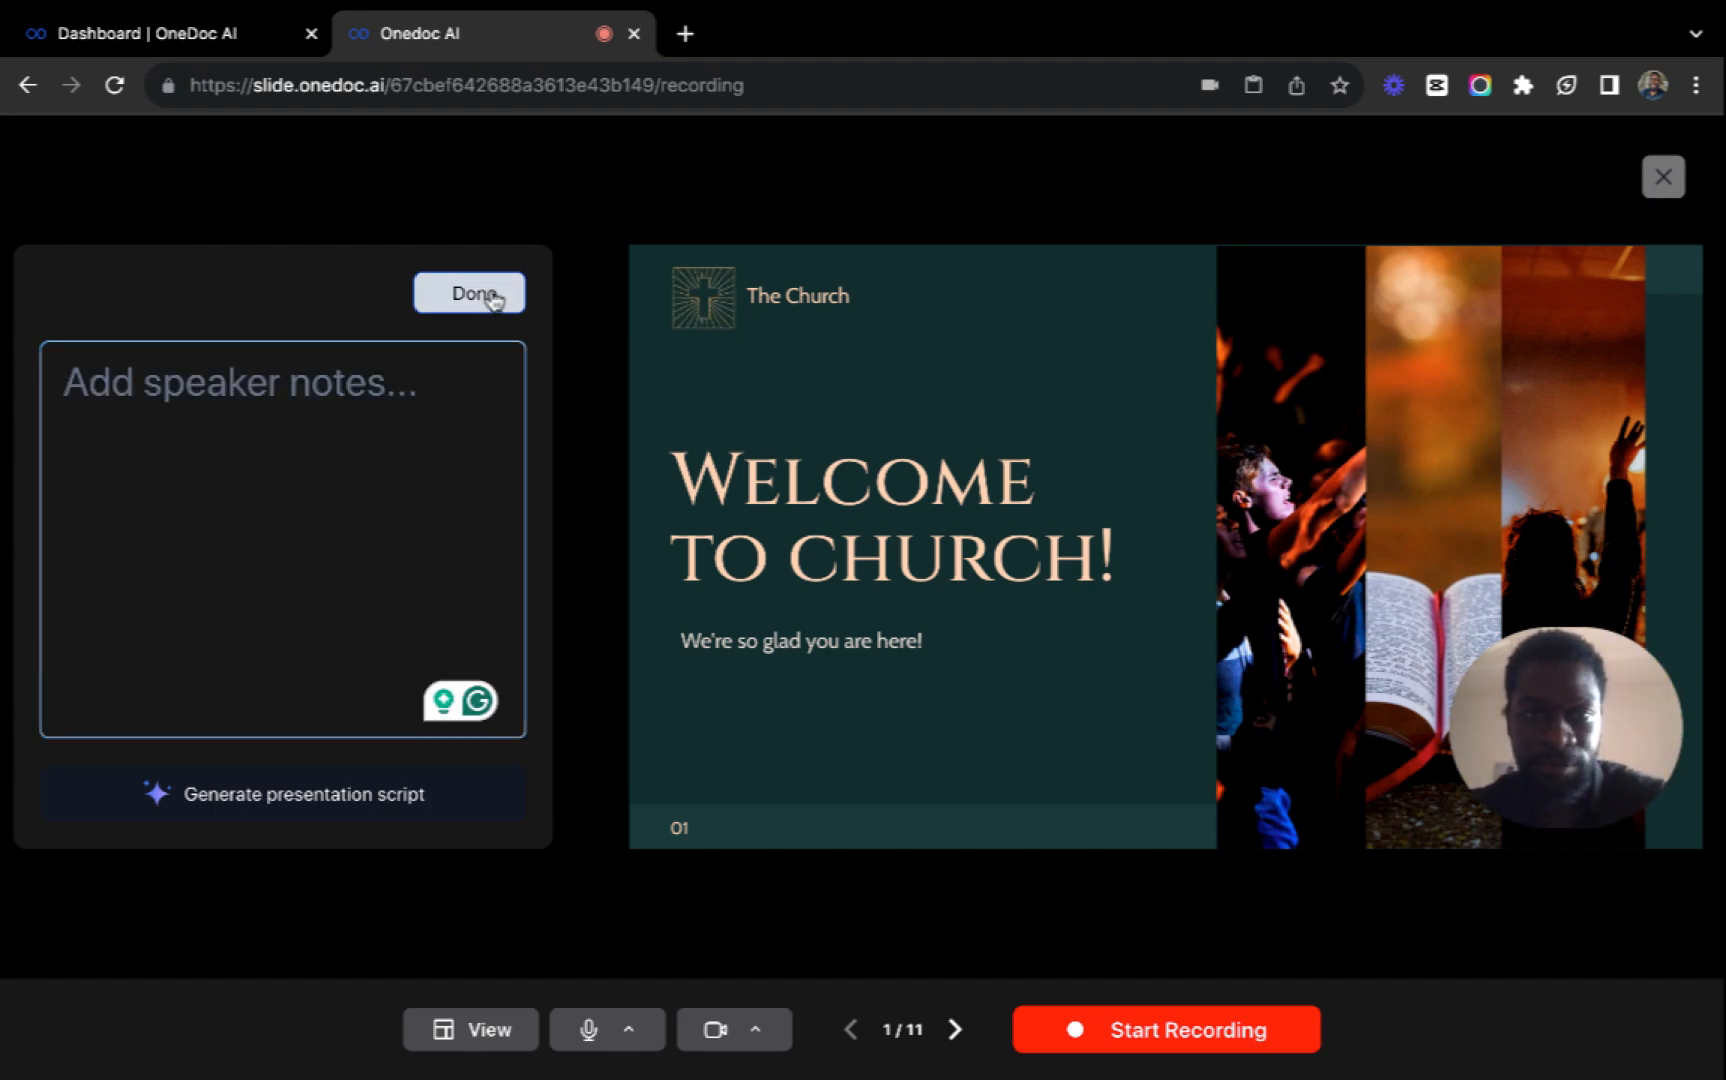
Hide the speaker notes beside the welcome slide.
click(486, 1030)
click(632, 962)
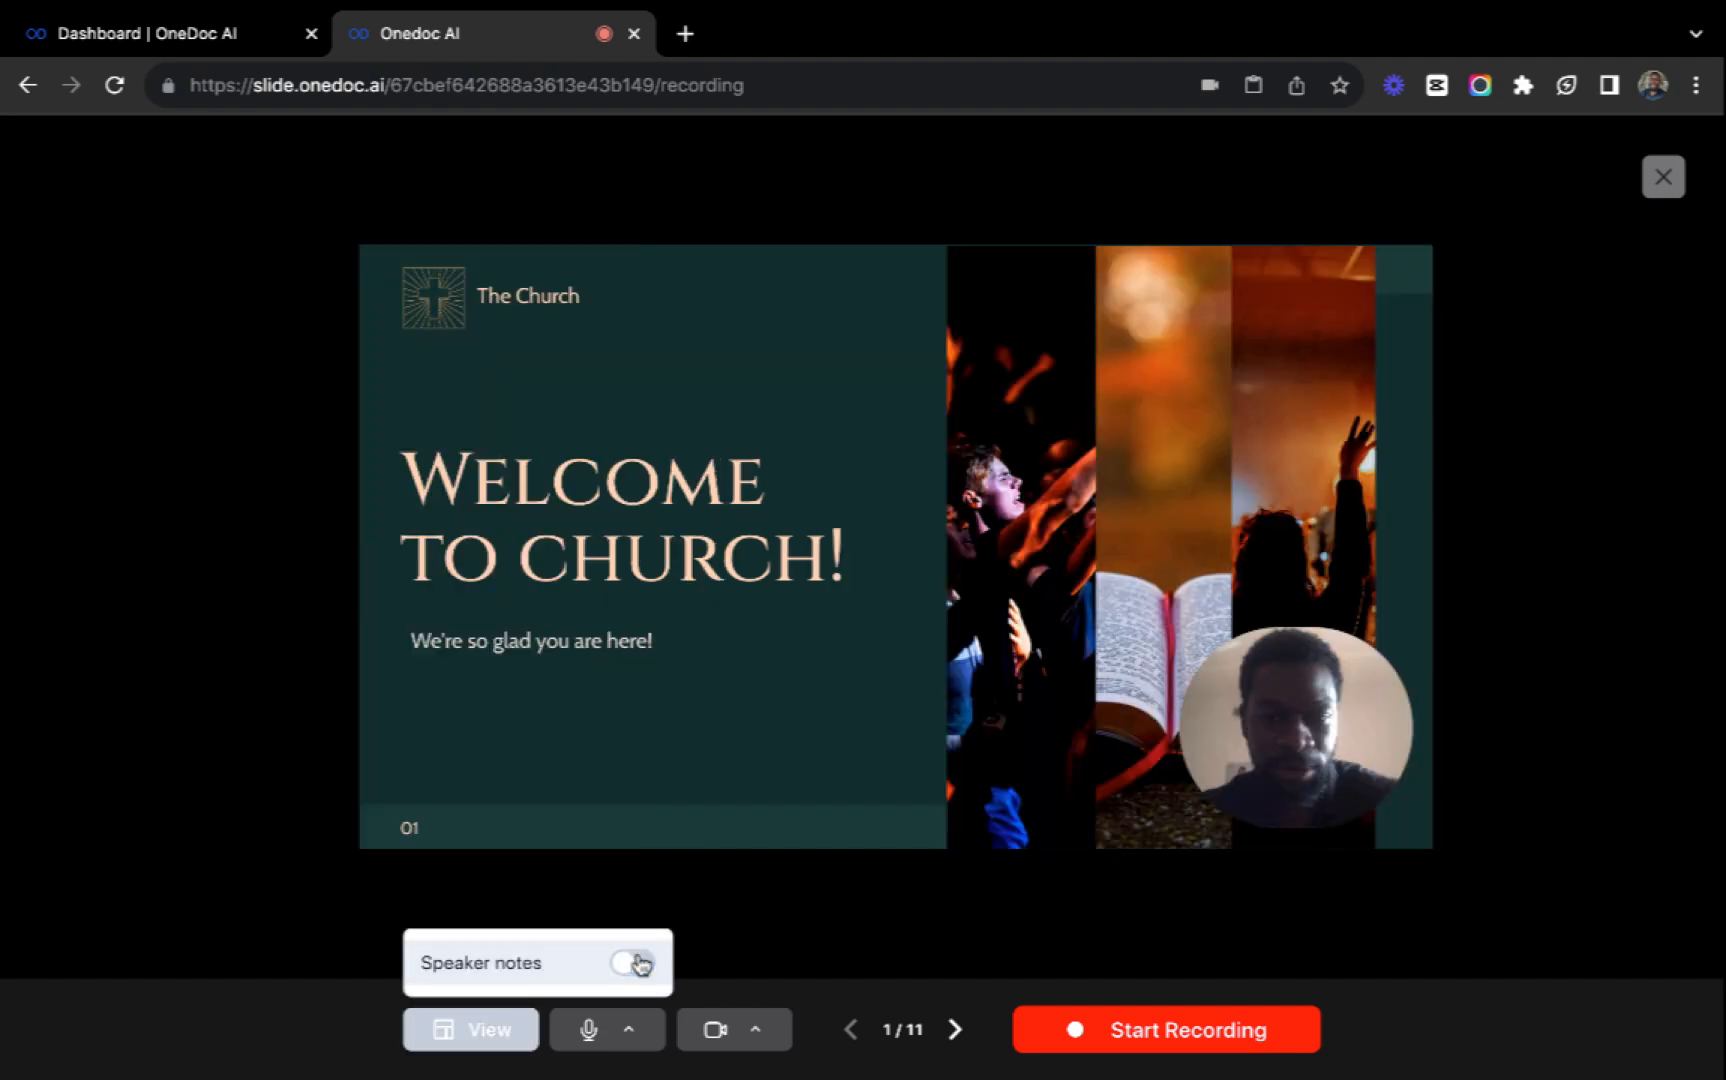
click(773, 762)
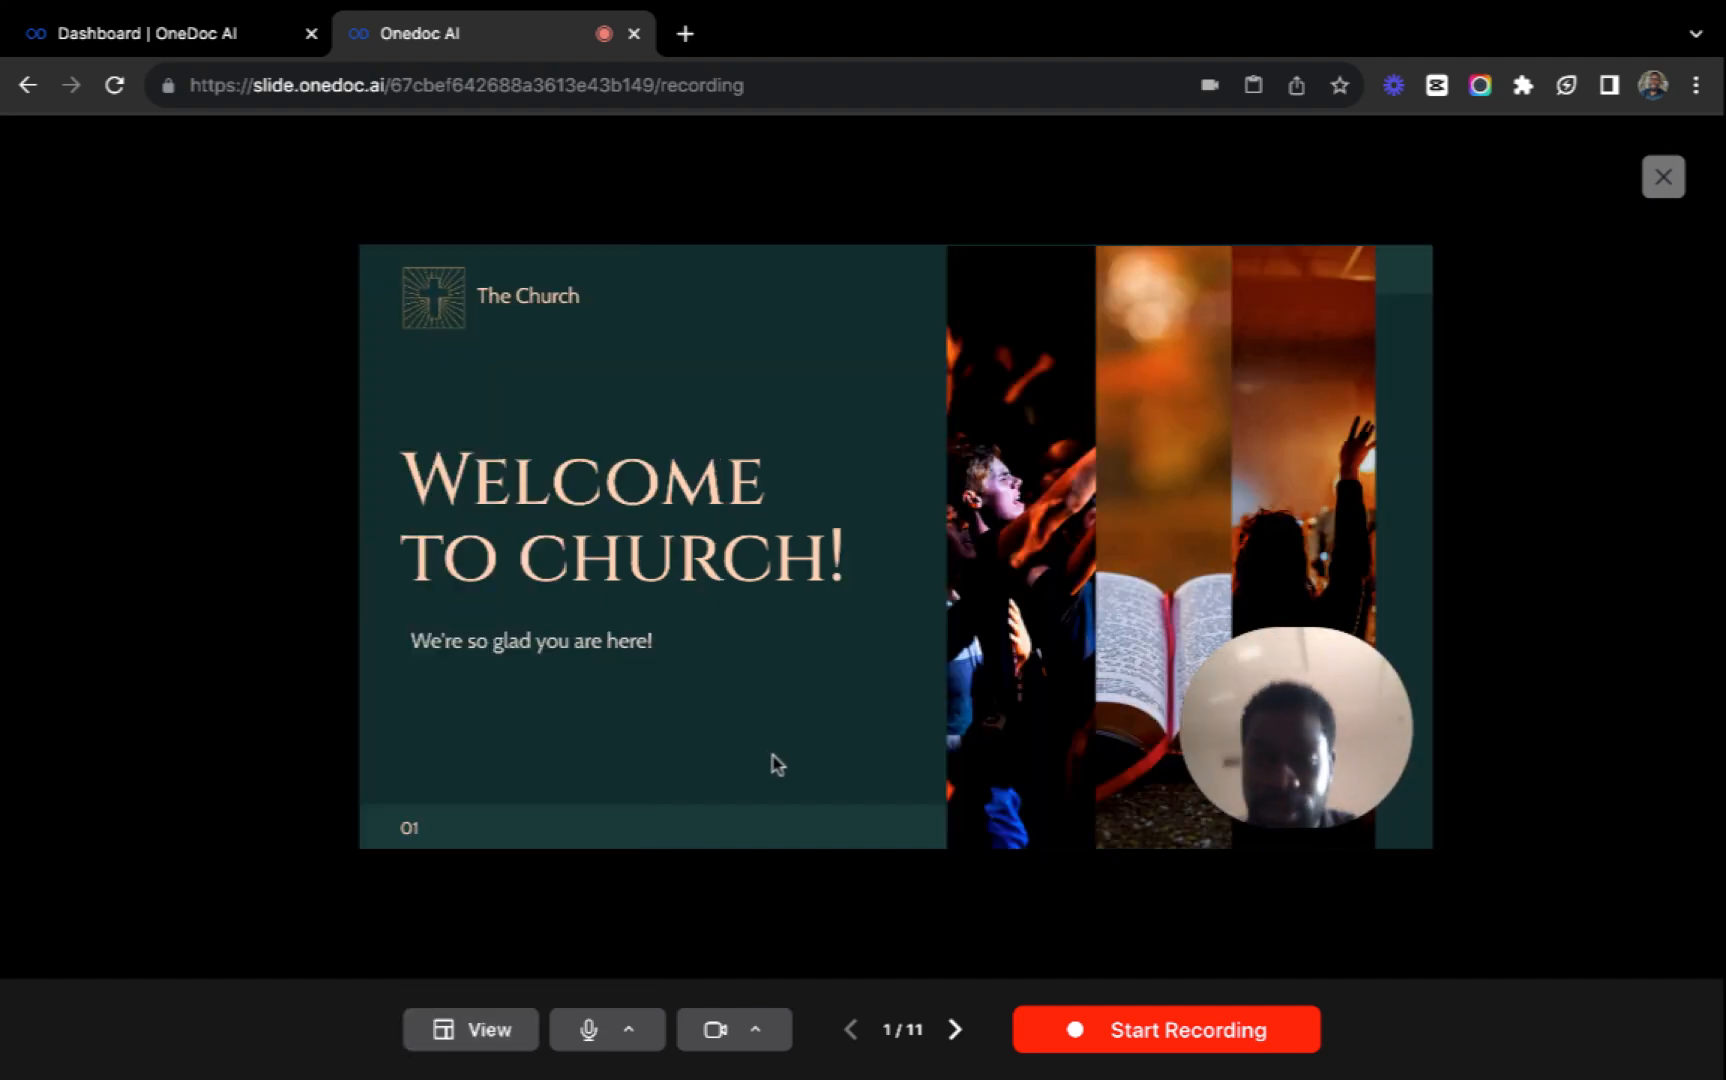
Record a short presenter video on the welcome slide, return to the editor, and check the video on the slides.
click(1145, 1040)
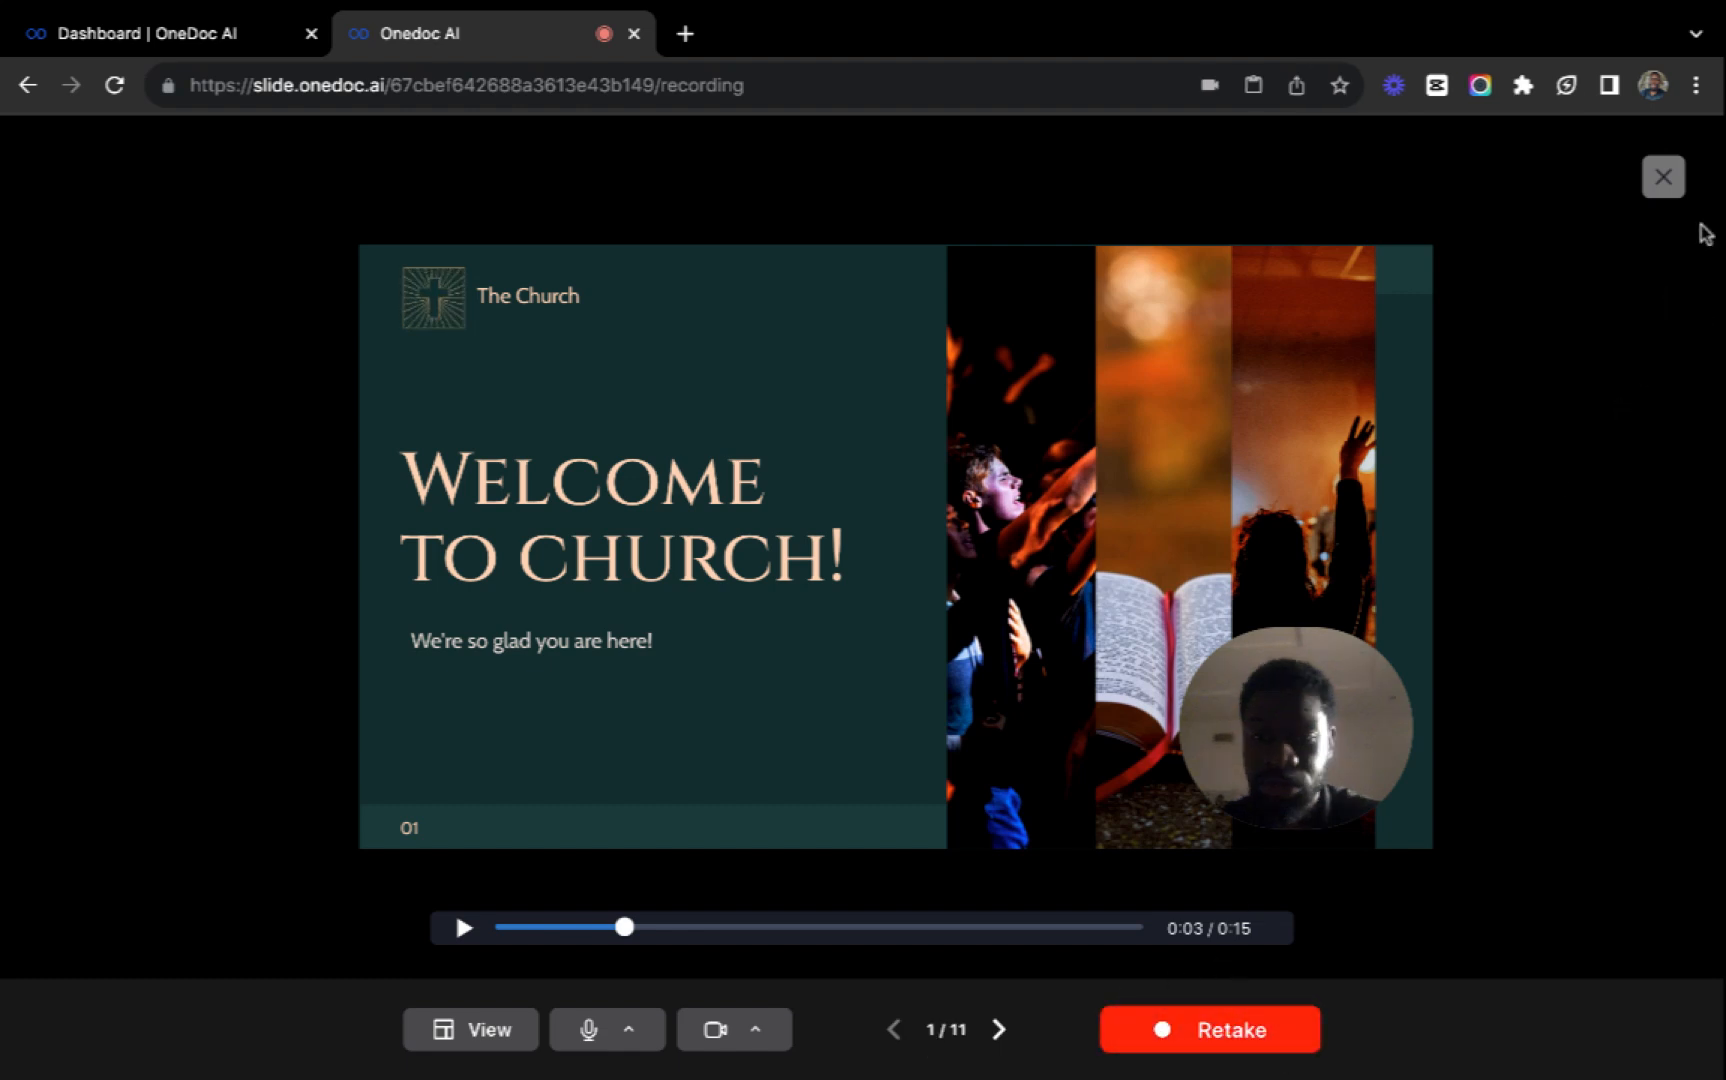
click(1668, 194)
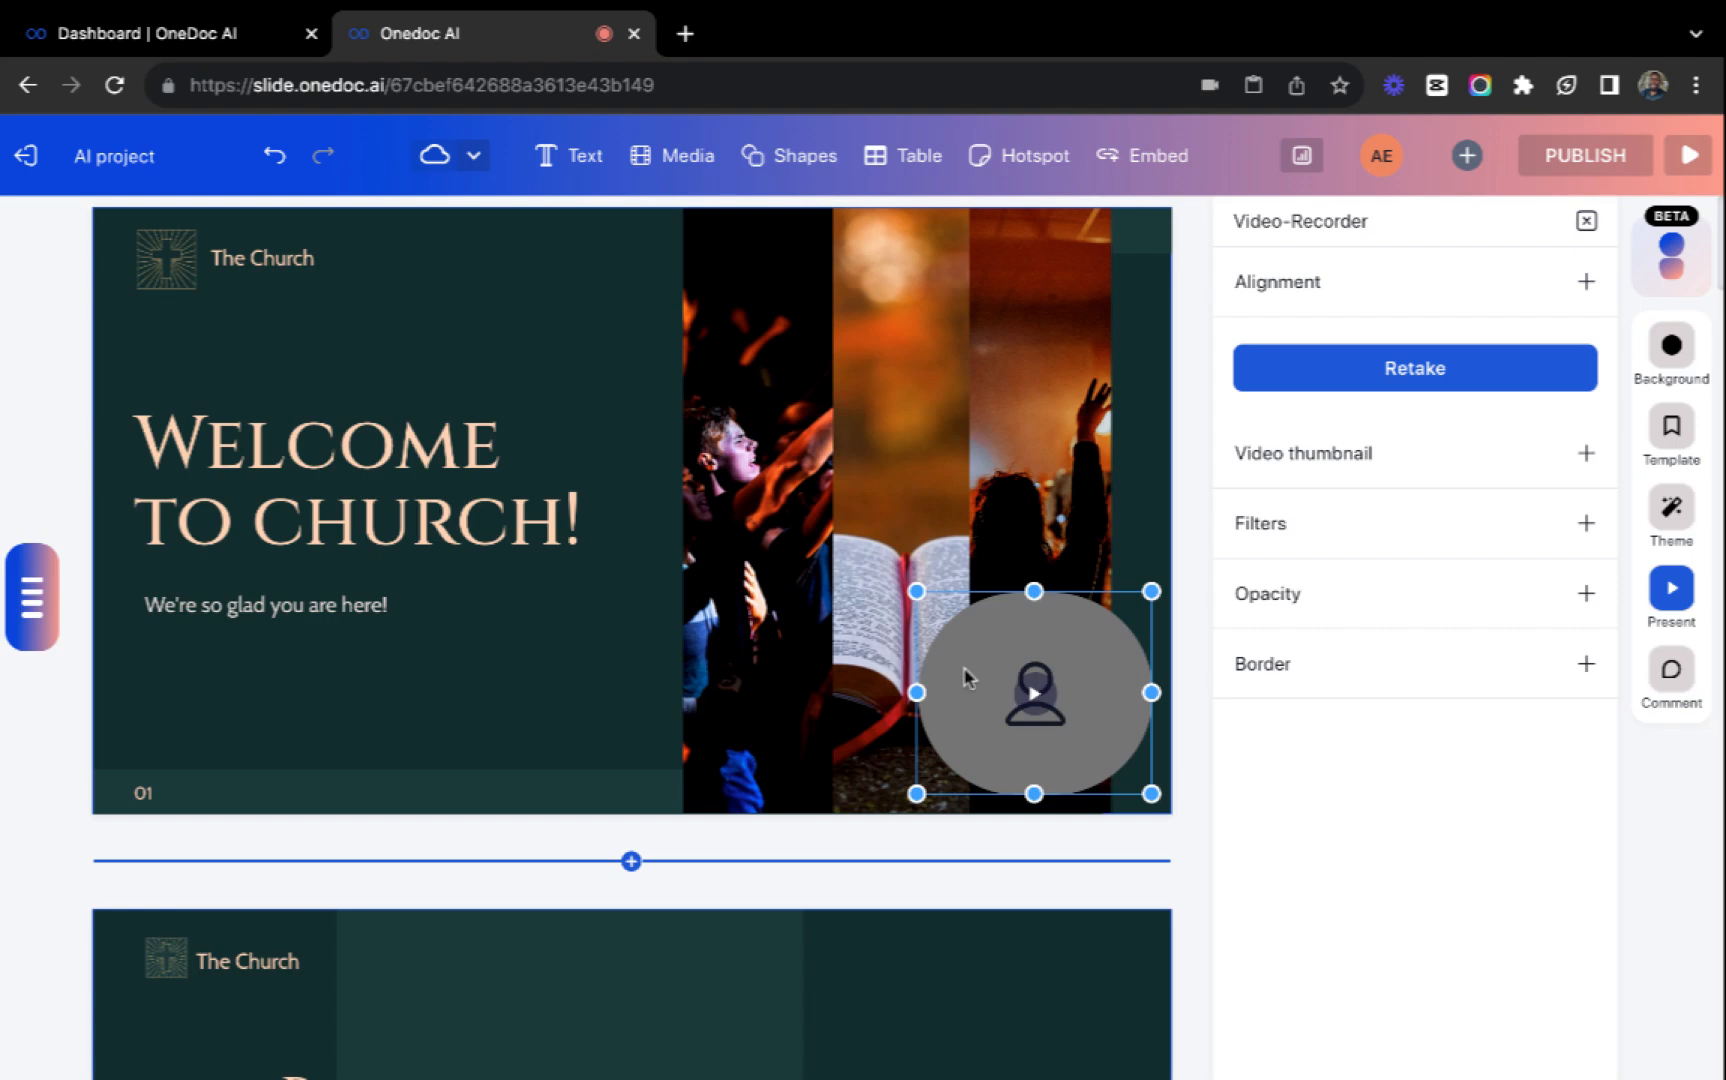
scroll(635, 563, down, 7)
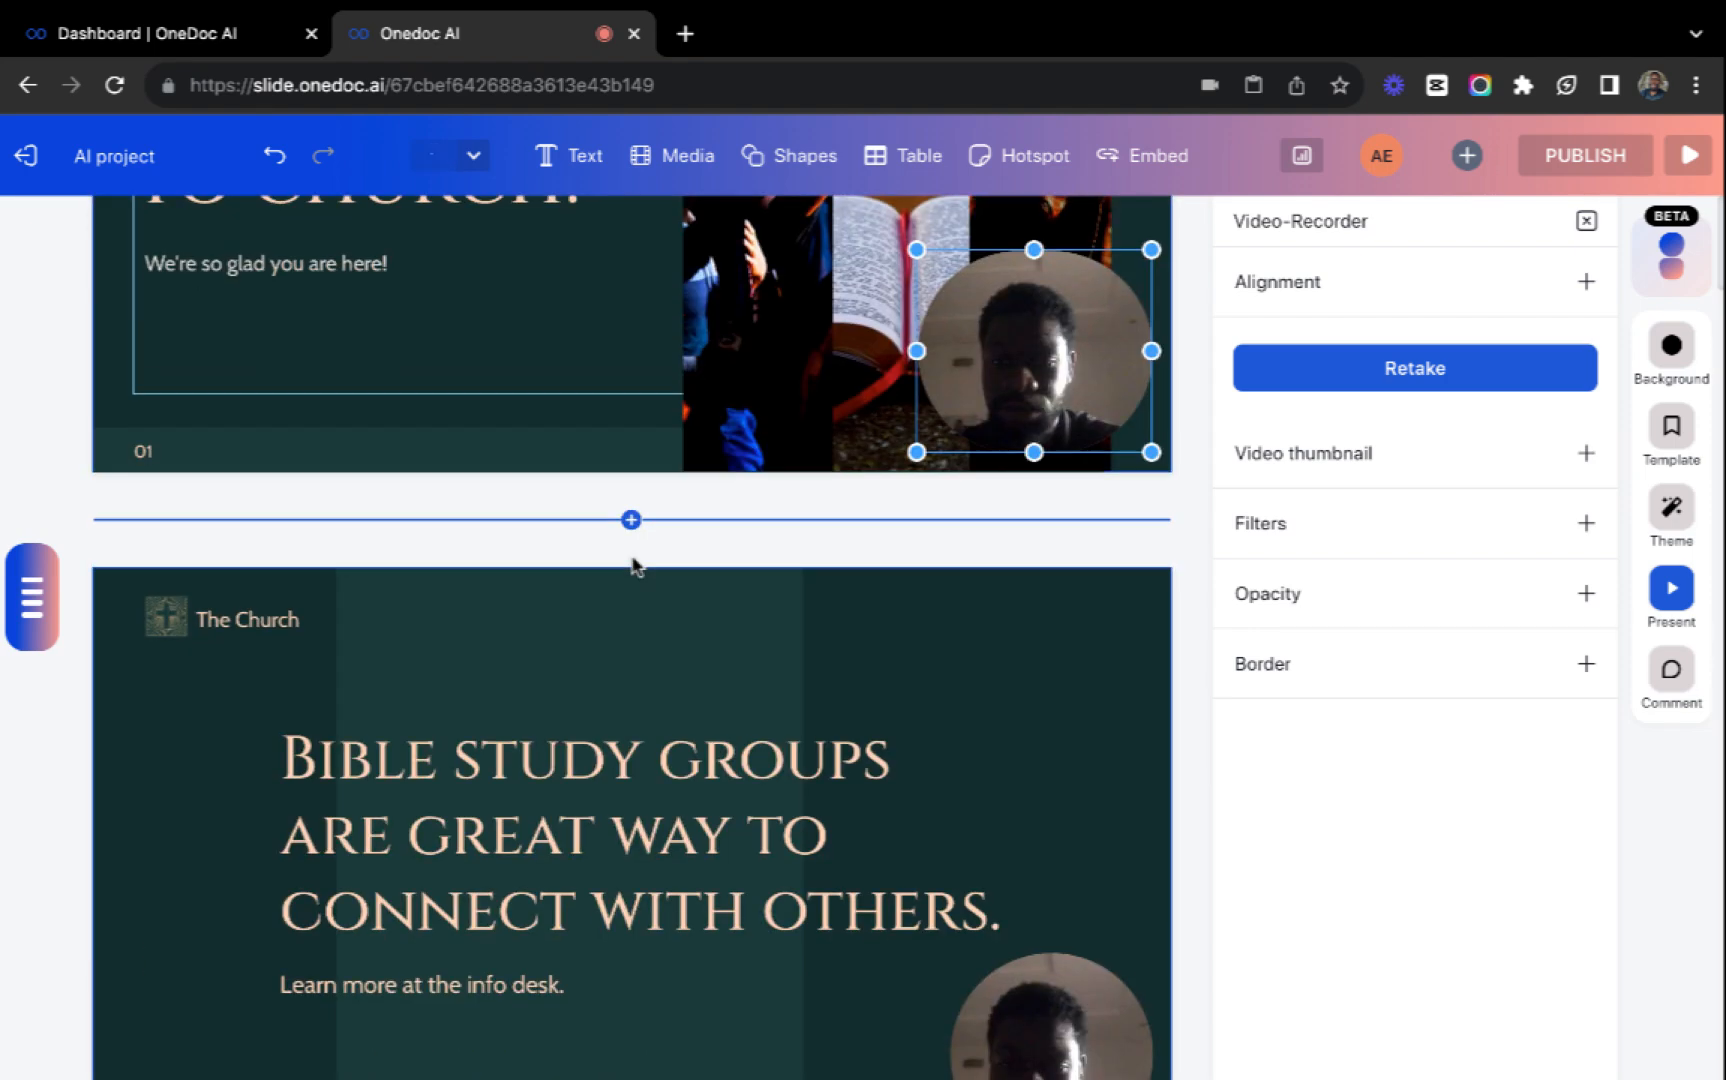
scroll(632, 563, up, 7)
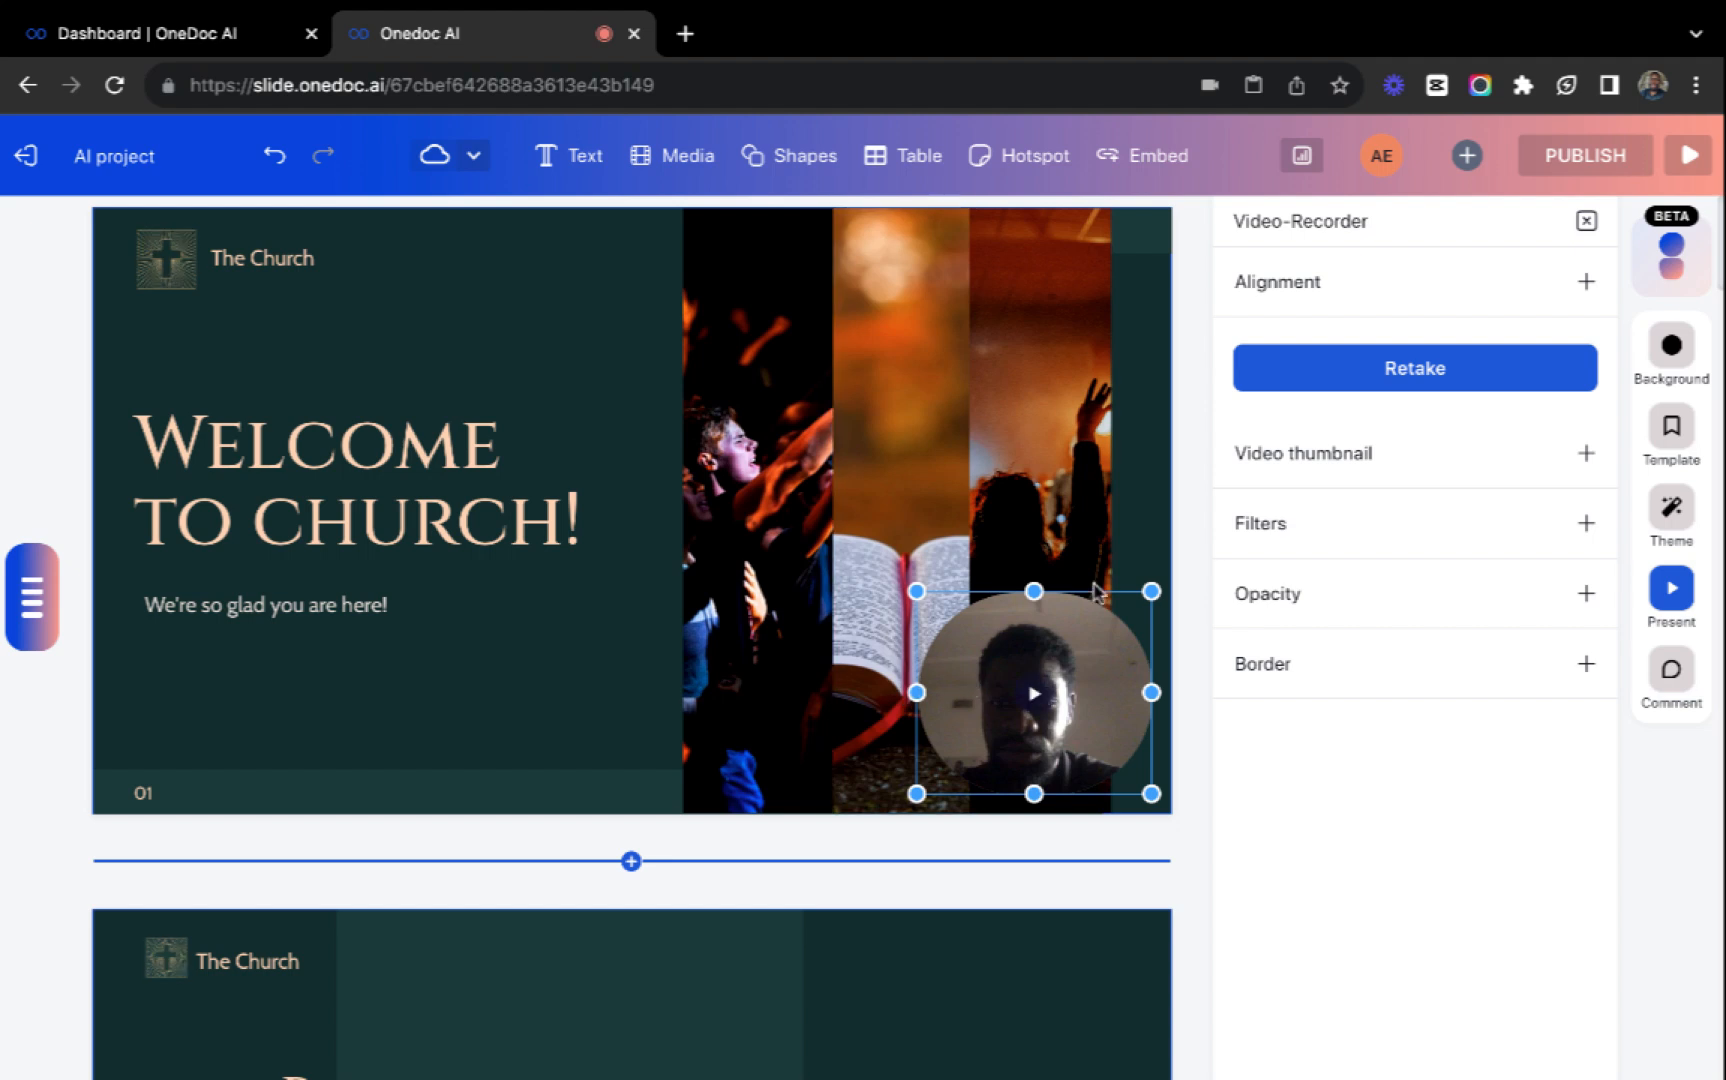
Set the presenter video's thumbnail to Avatar and look through its filter options.
click(1266, 486)
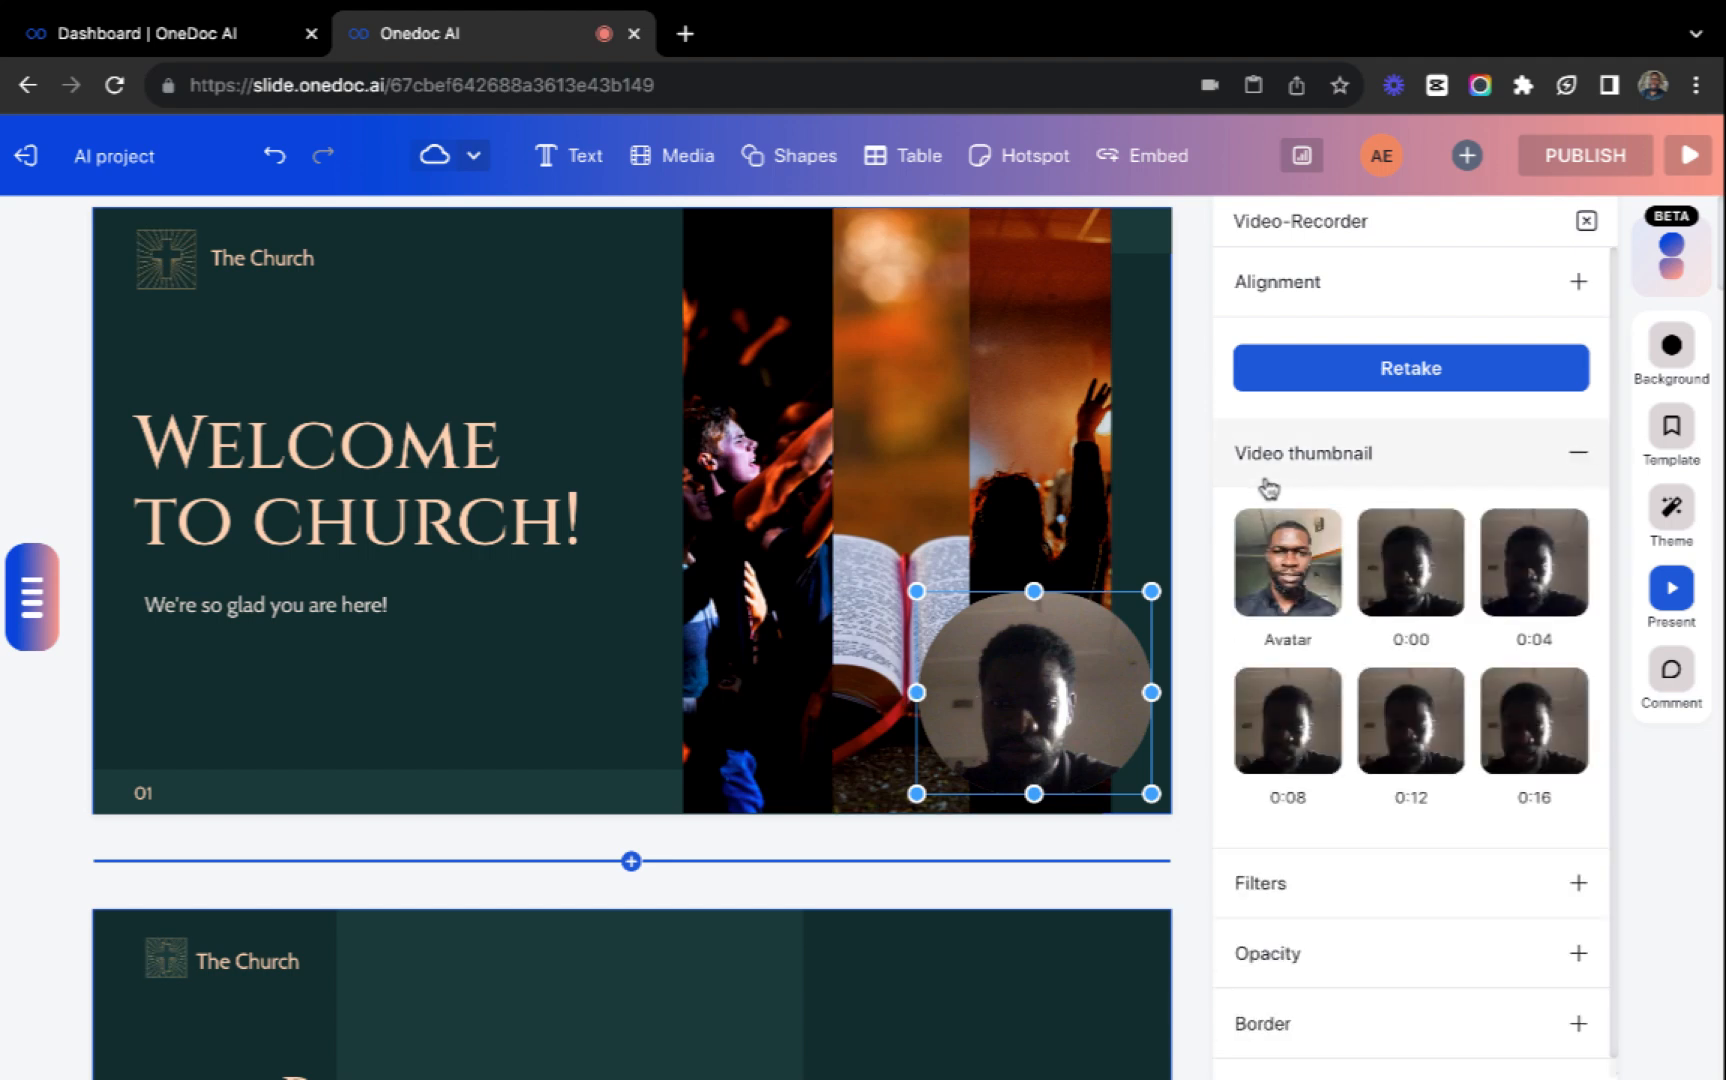
click(1298, 576)
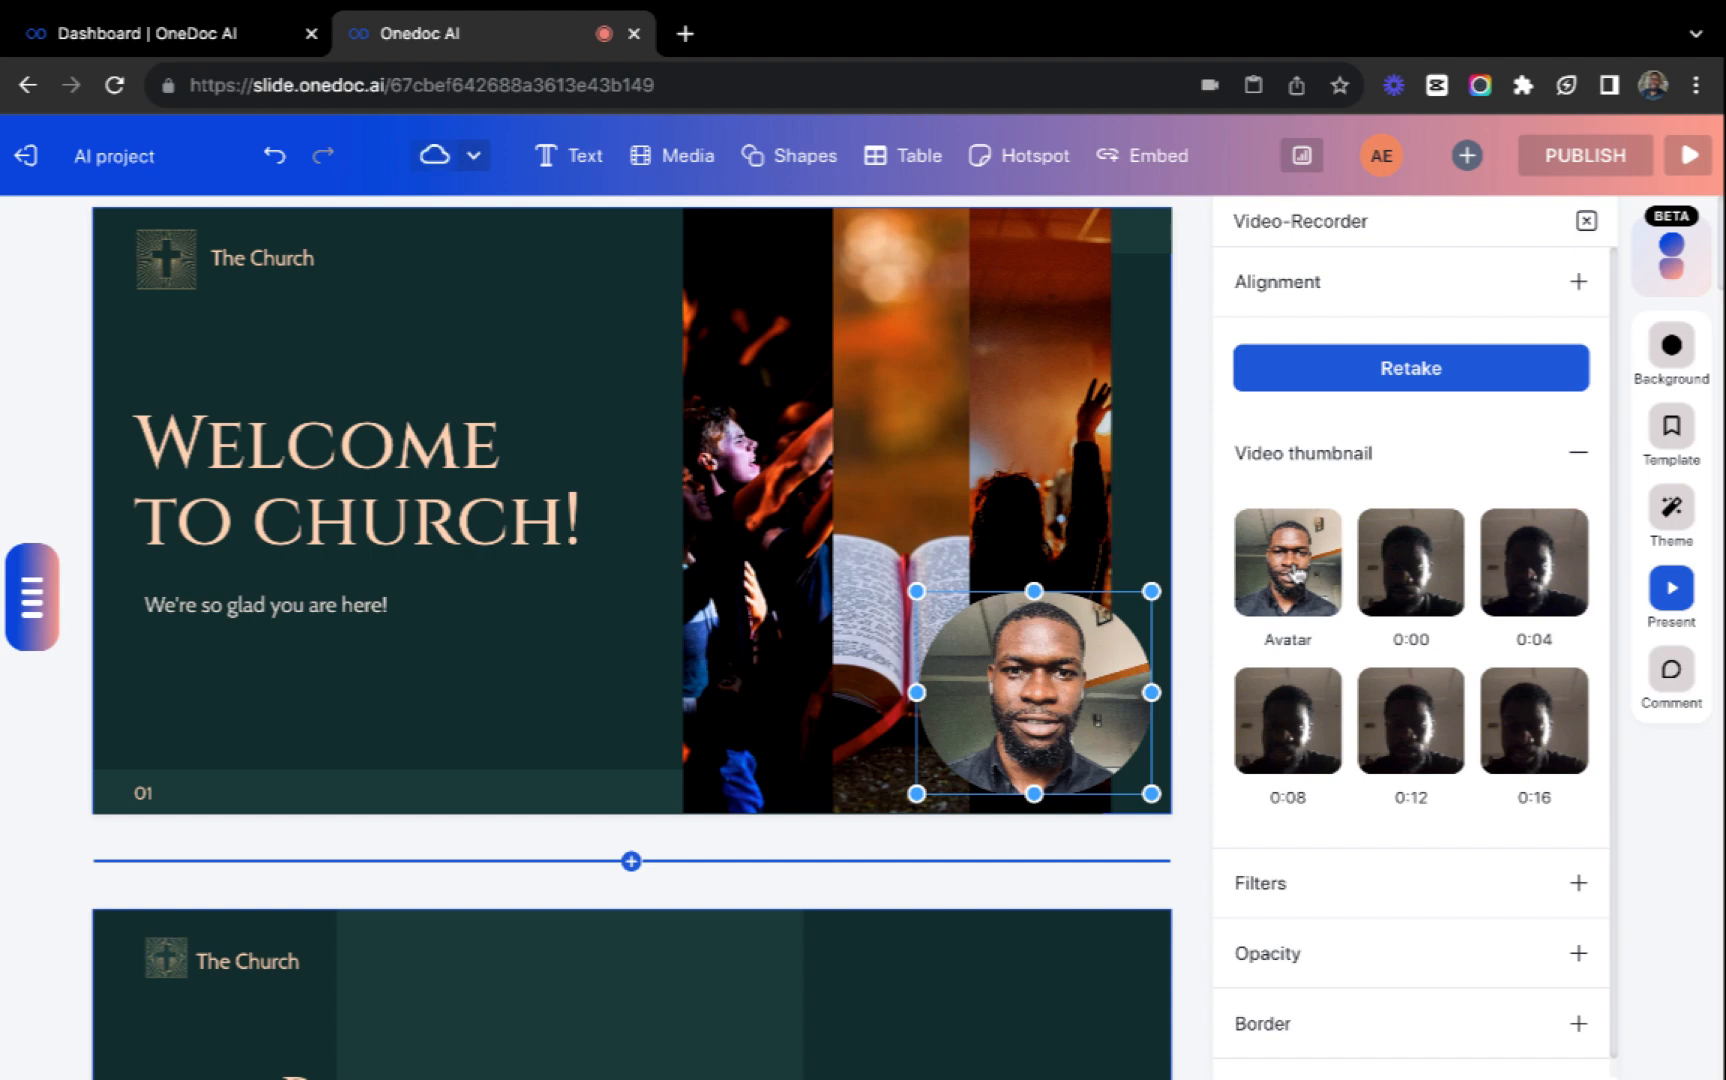
scroll(1437, 688, down, 1)
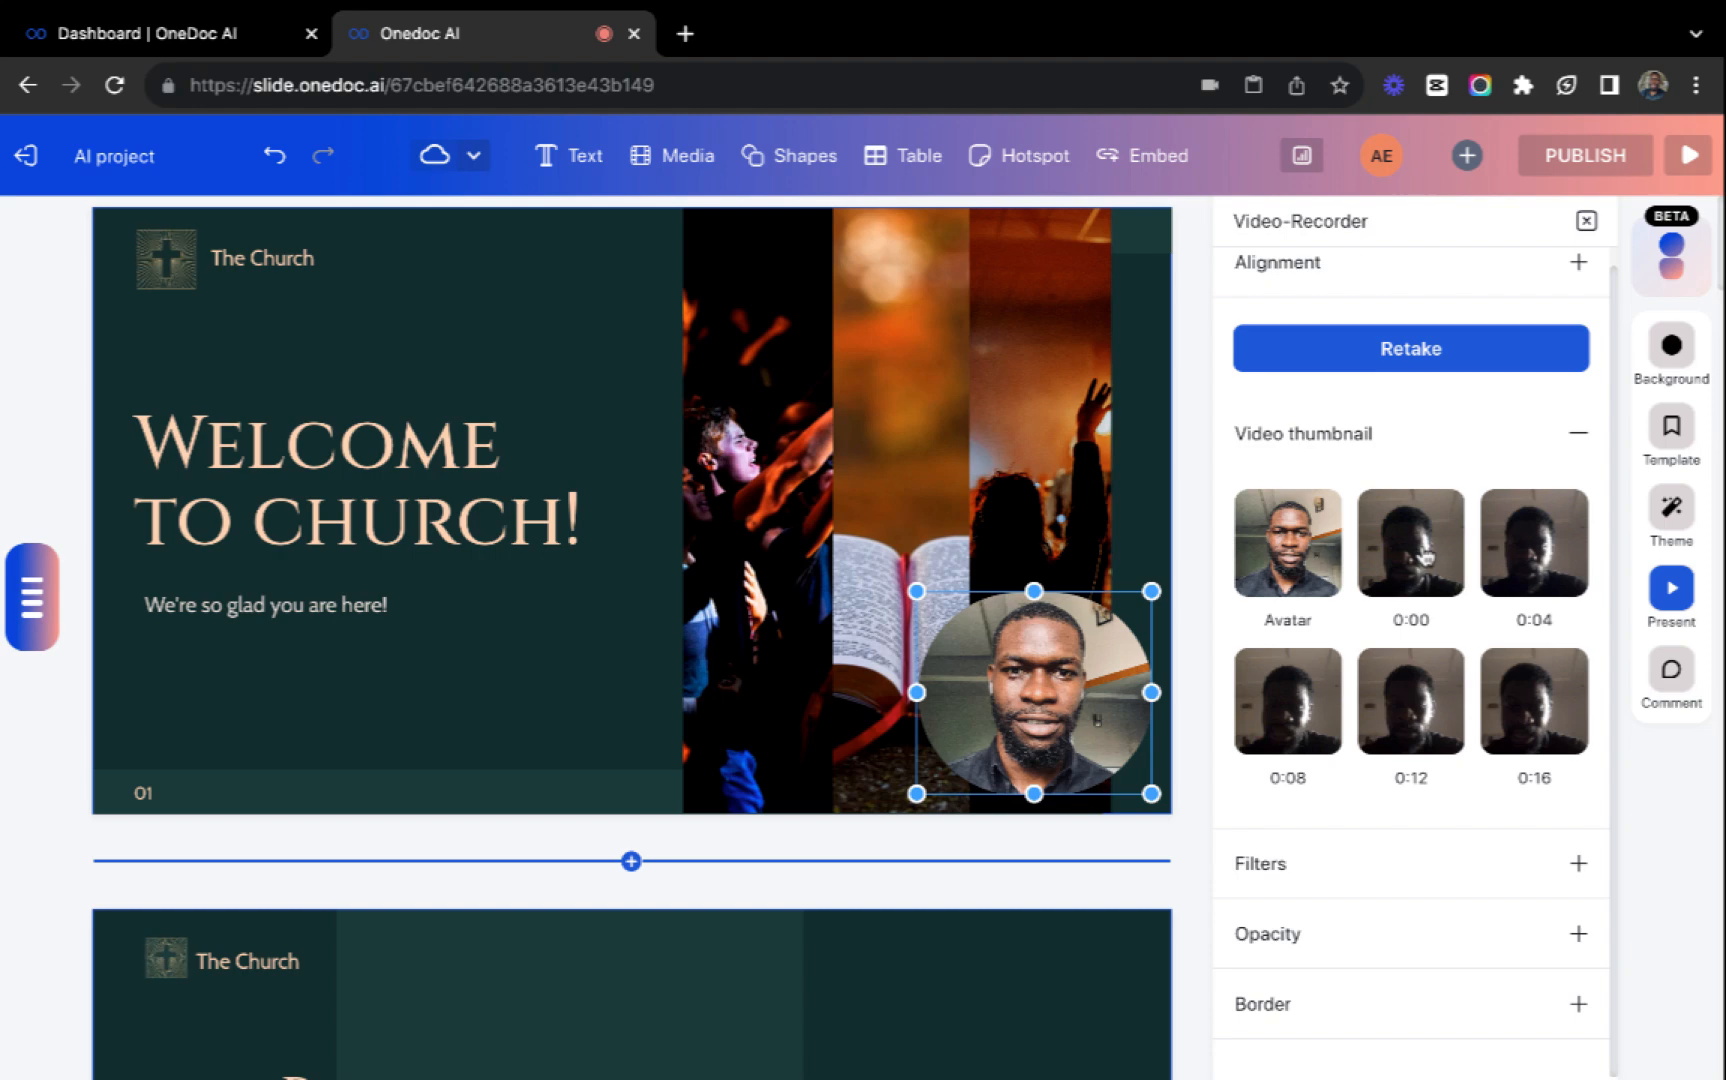
click(1445, 892)
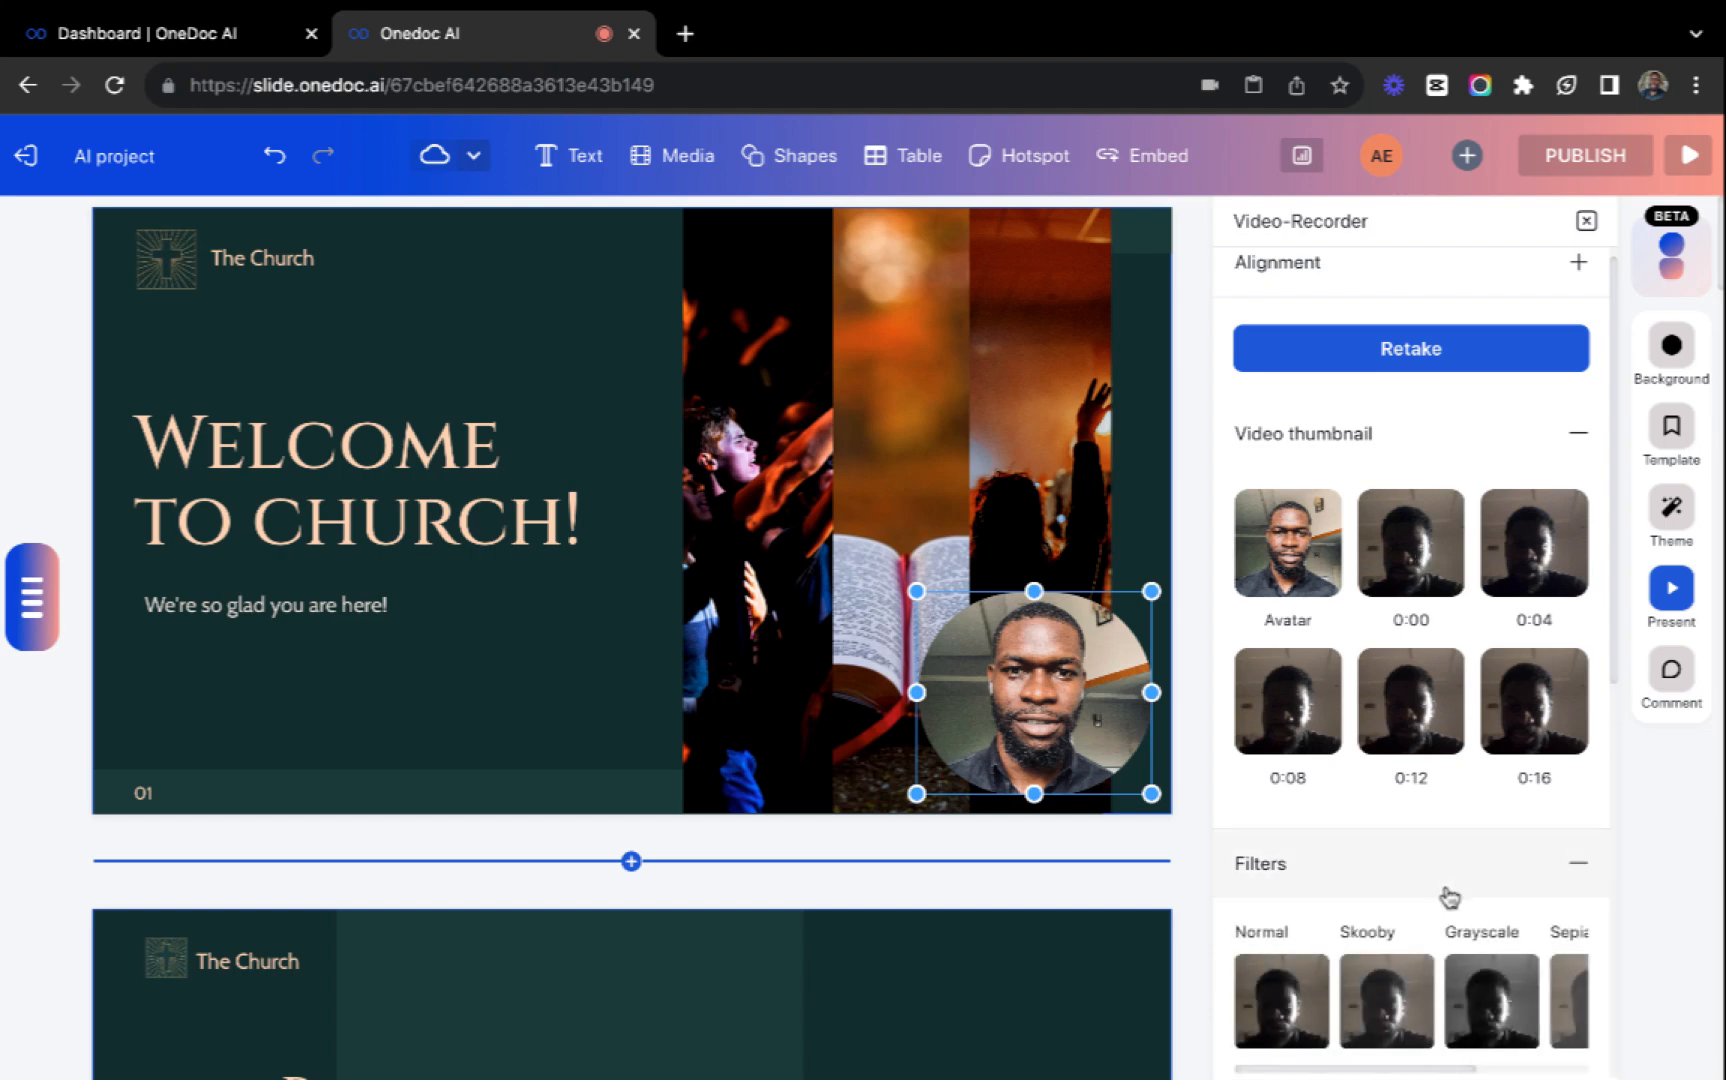
scroll(1448, 895, down, 3)
scroll(1449, 894, down, 4)
scroll(1449, 894, up, 7)
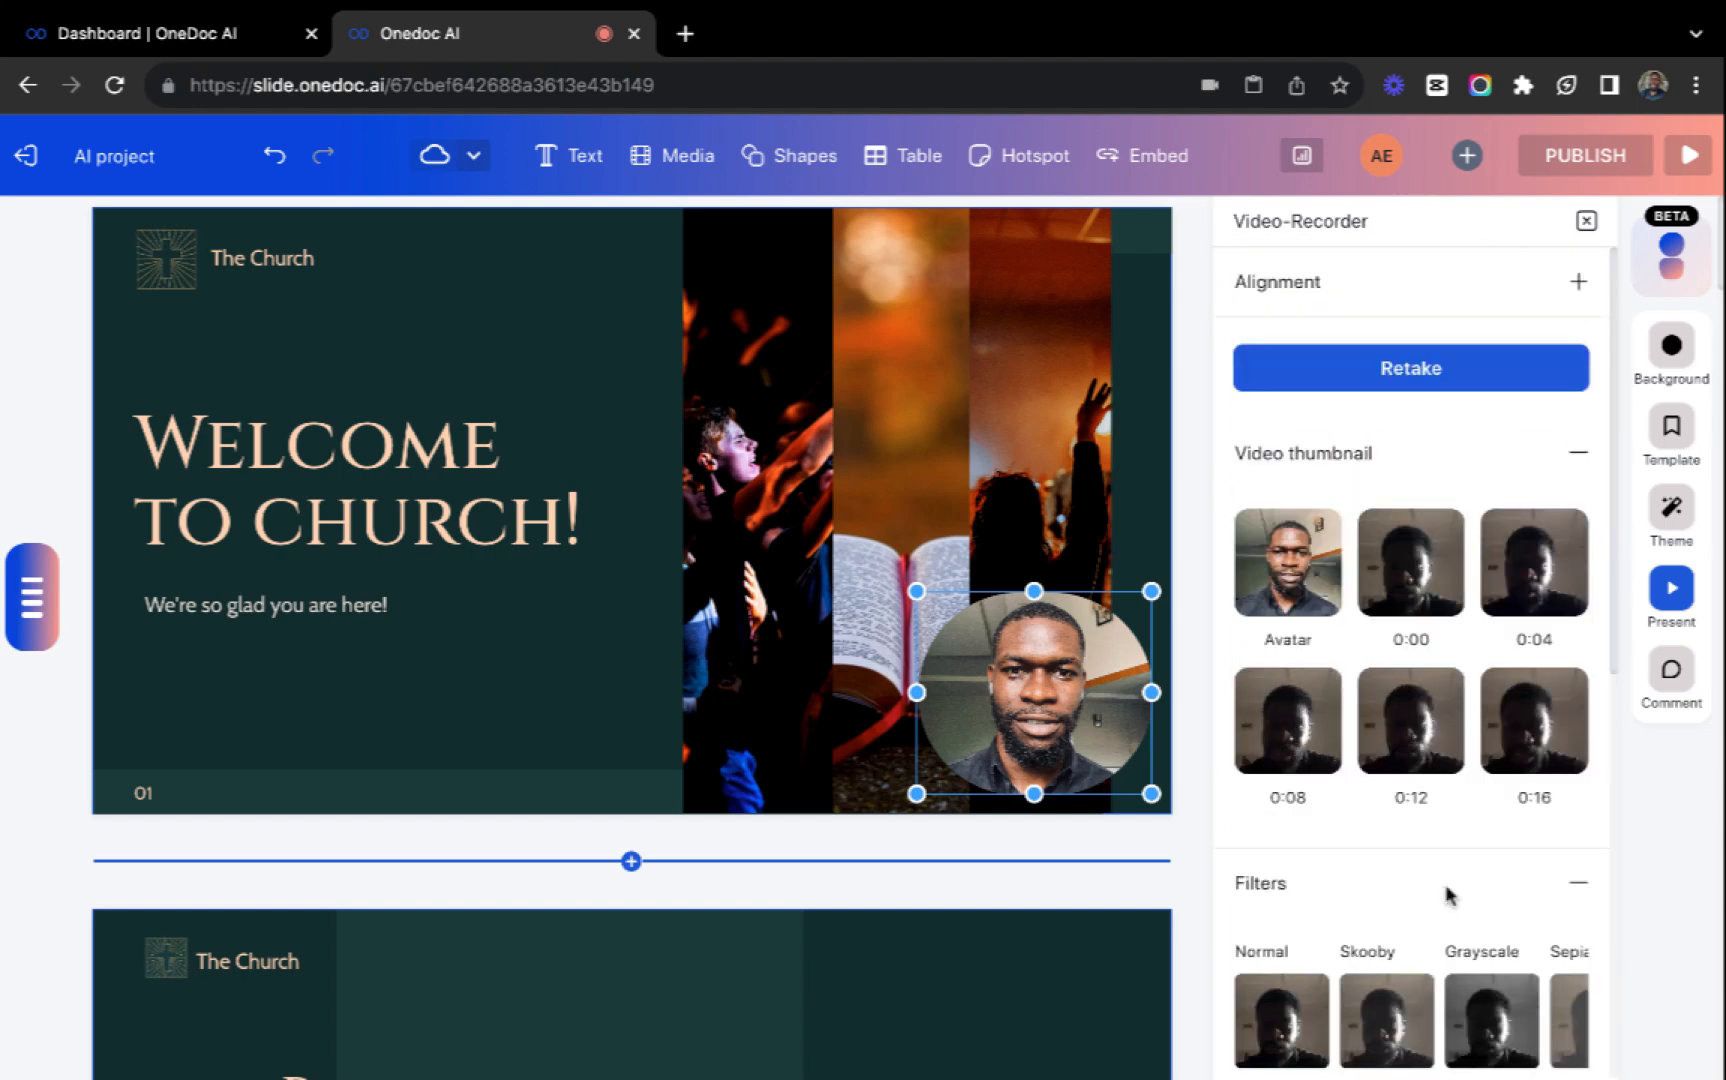
scroll(560, 520, down, 5)
click(493, 489)
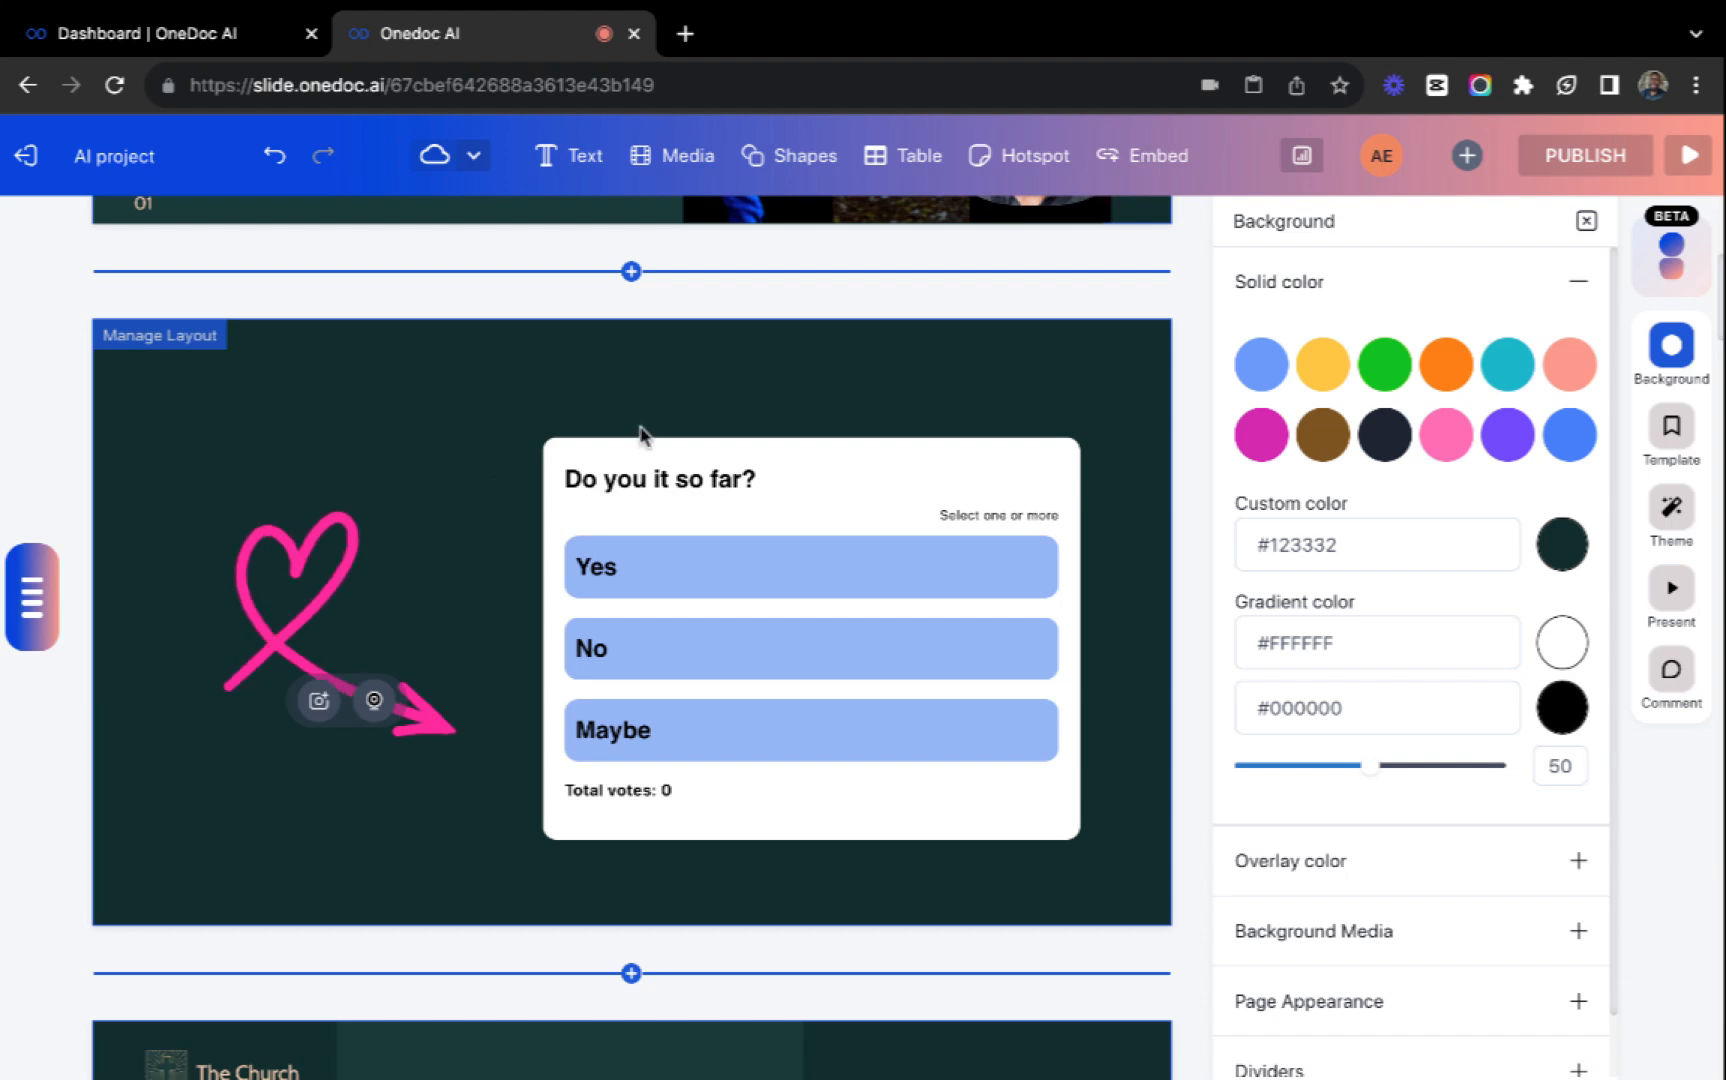
Open the presentation's publish settings and try out password protection, leaving it disabled.
click(1566, 170)
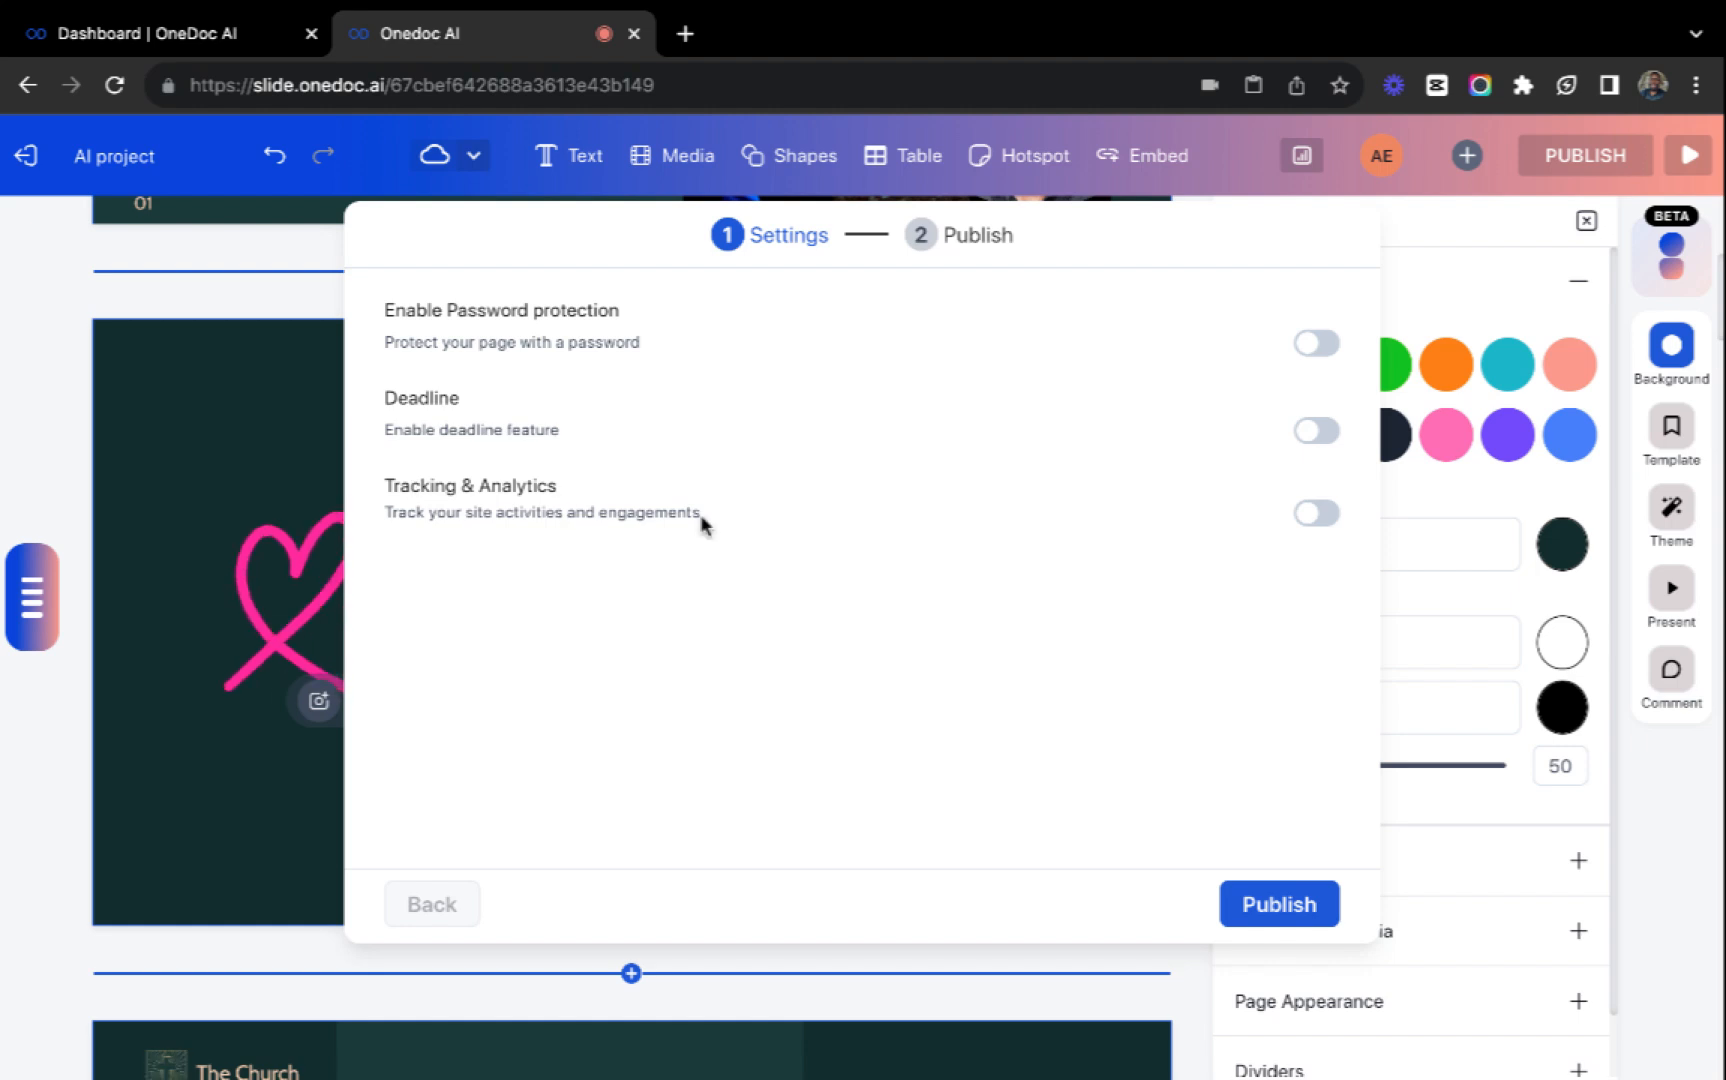
click(1318, 344)
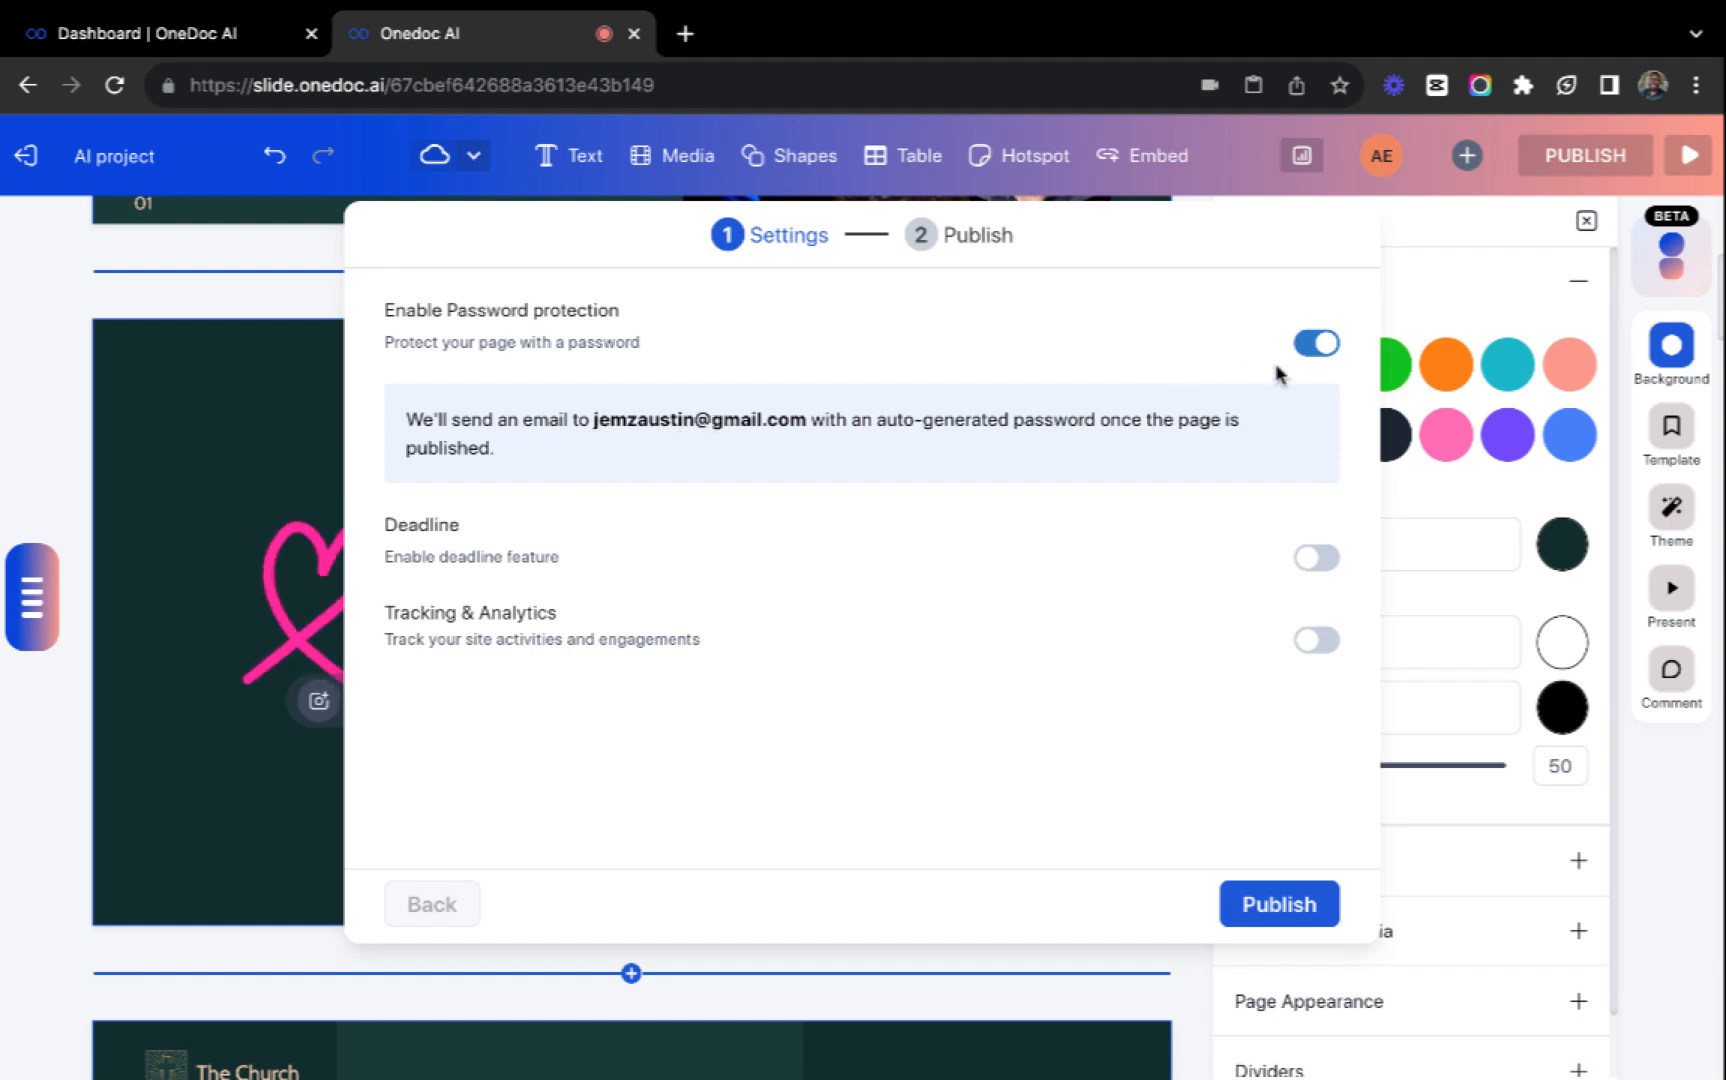
click(1314, 343)
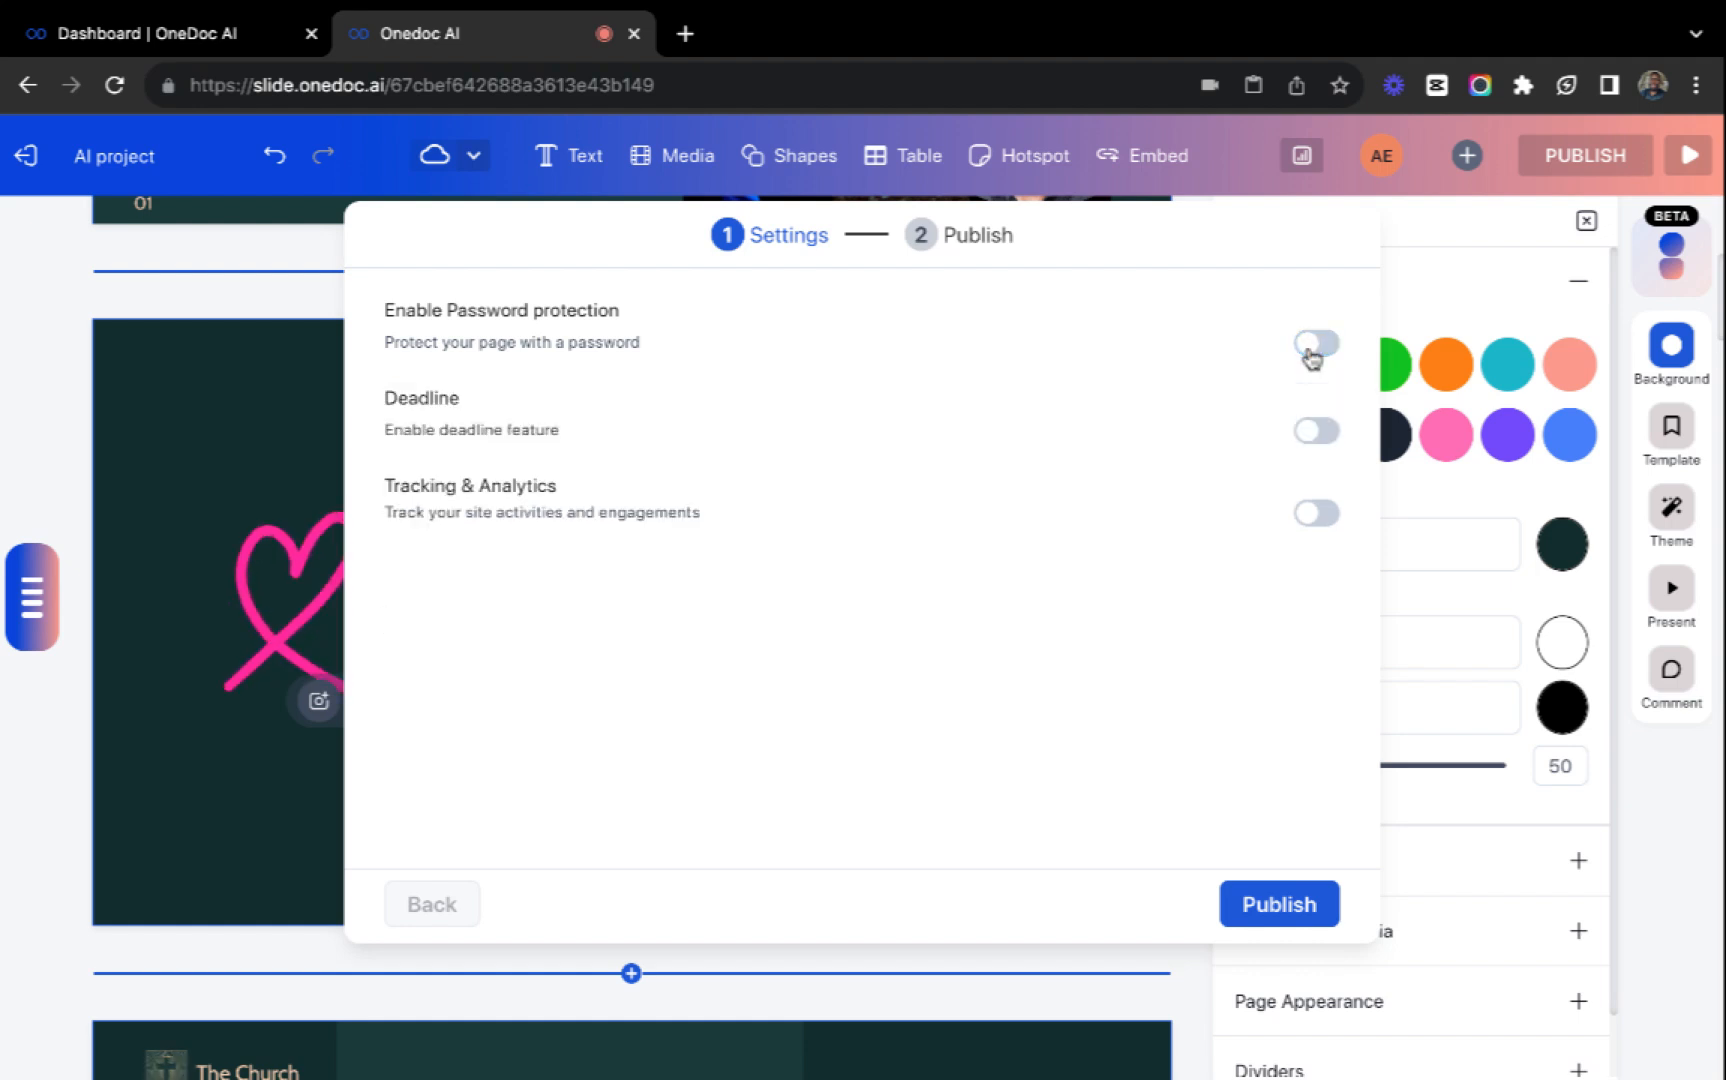
Enable the publishing deadline with the Revoke action and its reminder, and go to the redirect page URL.
click(1312, 432)
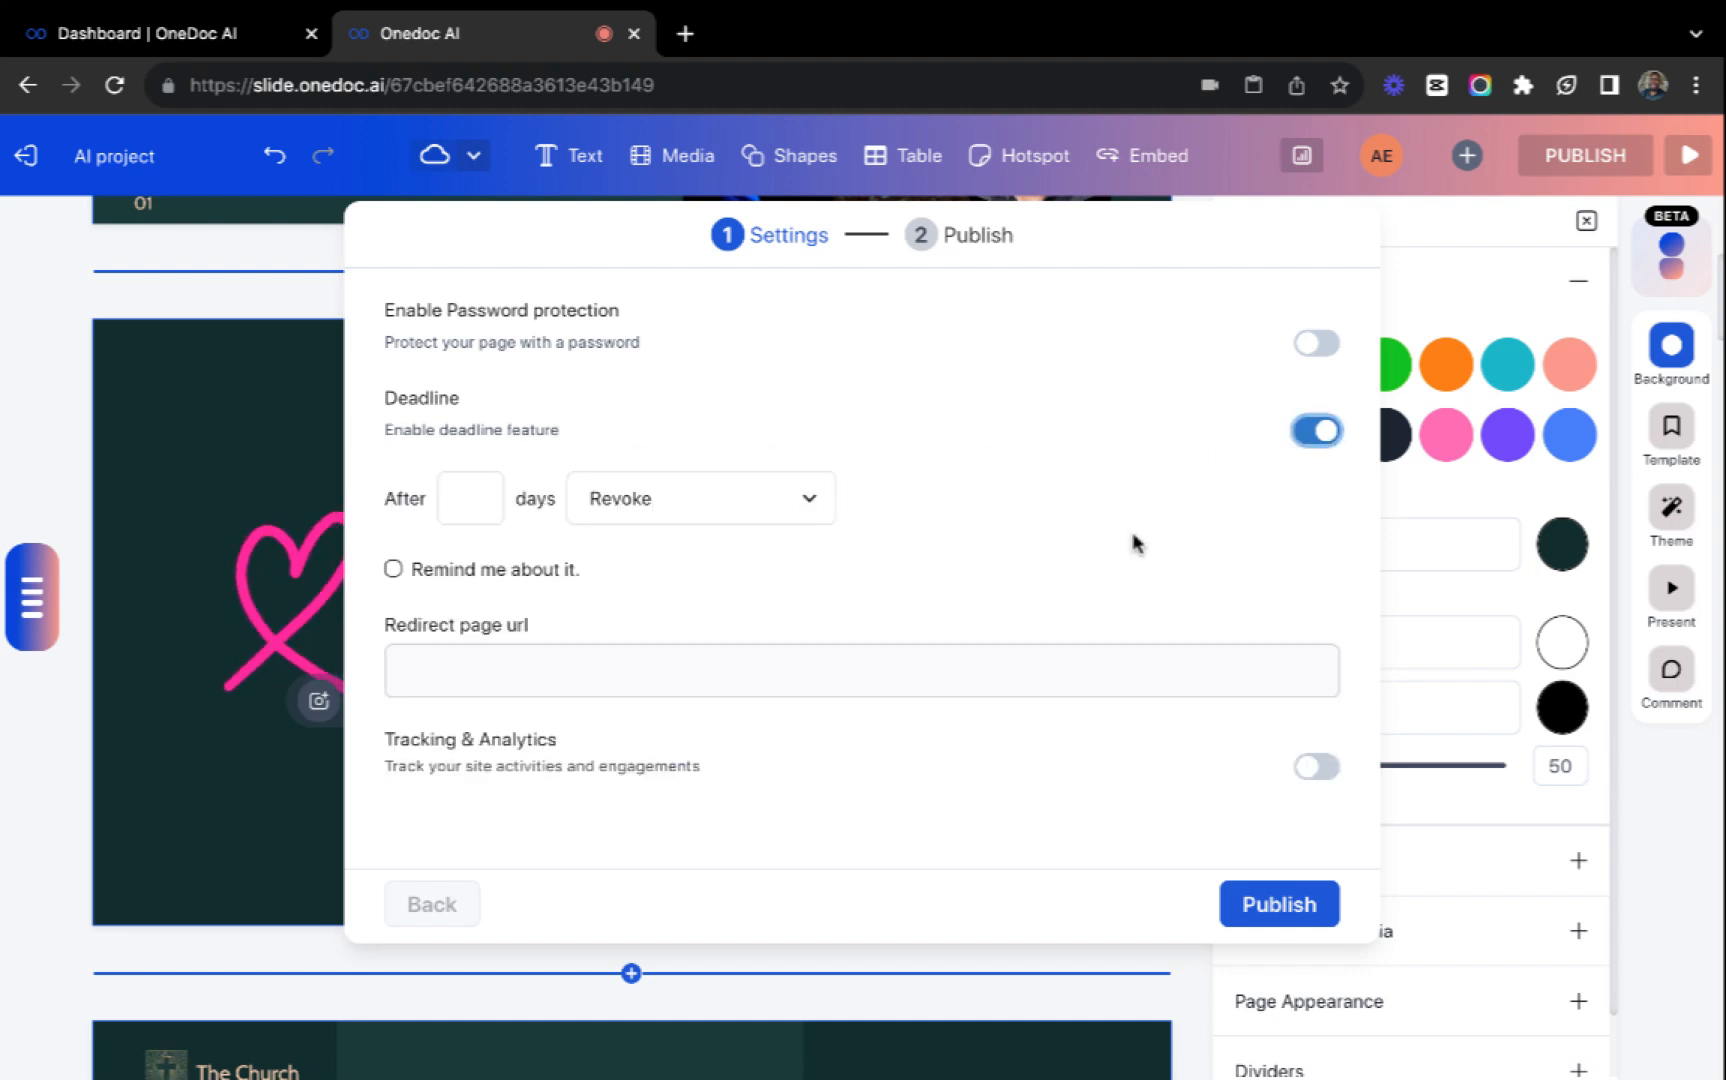
click(488, 508)
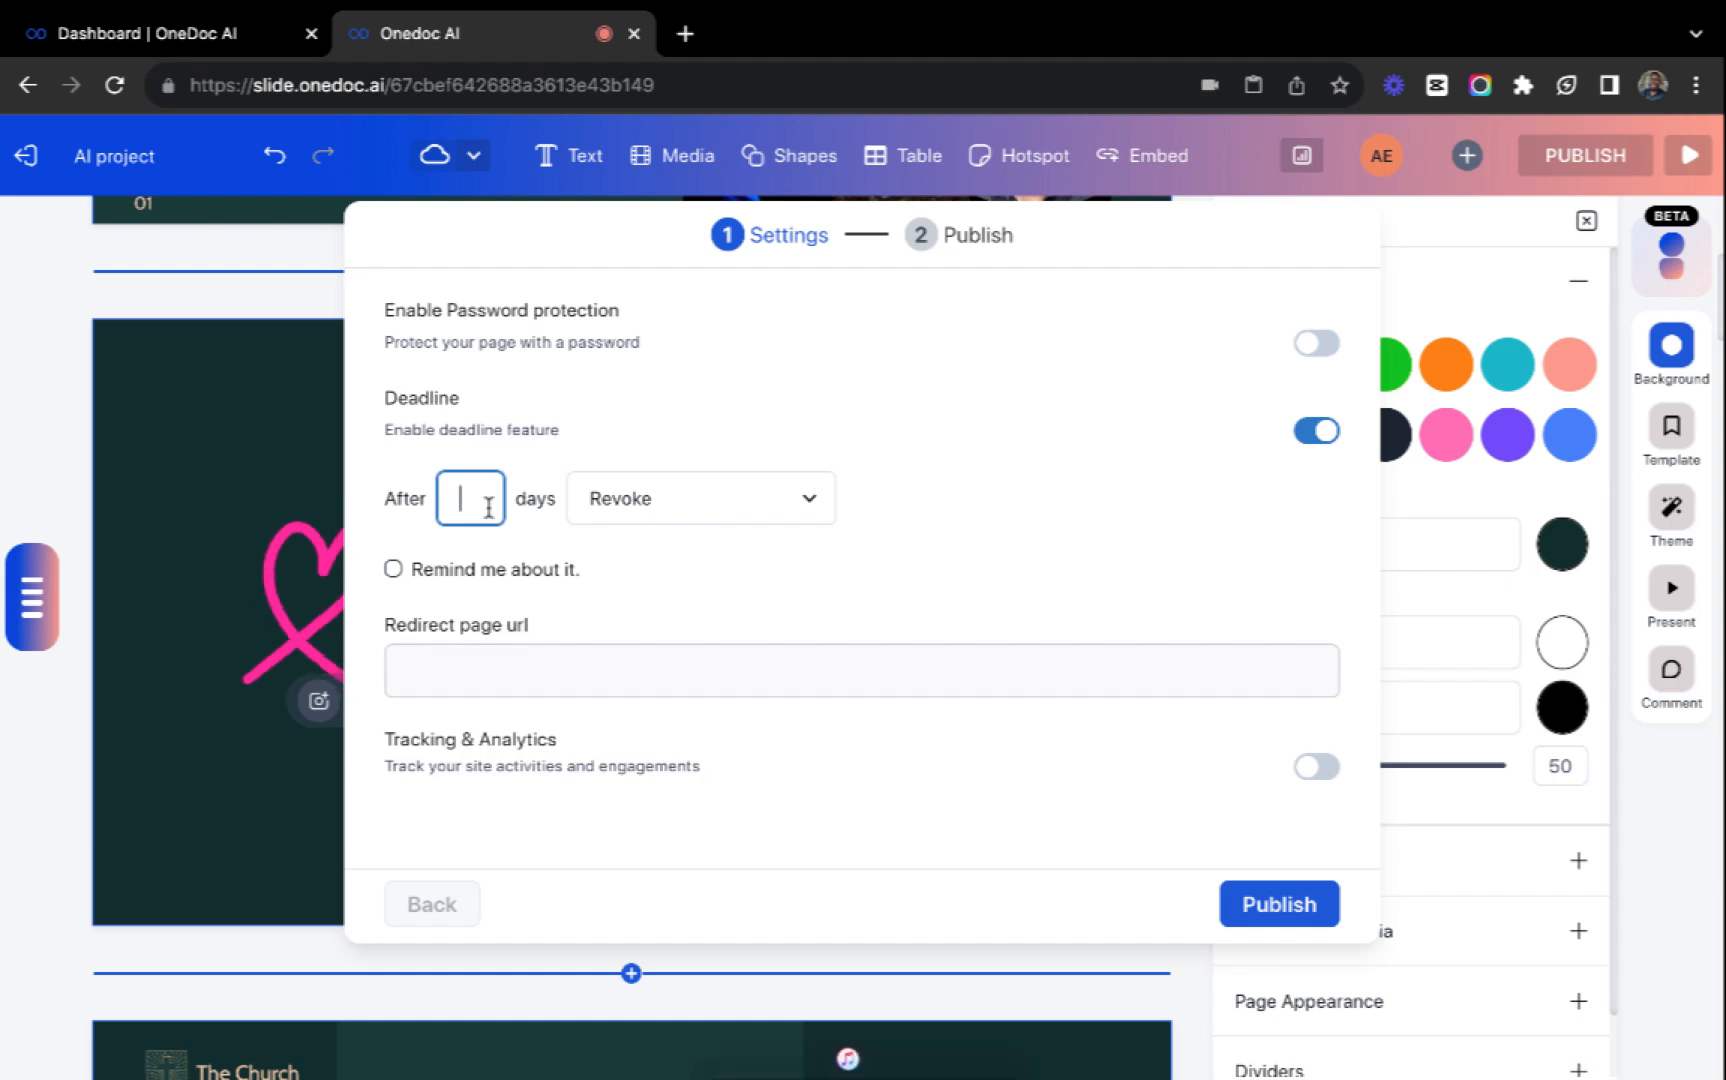
click(651, 509)
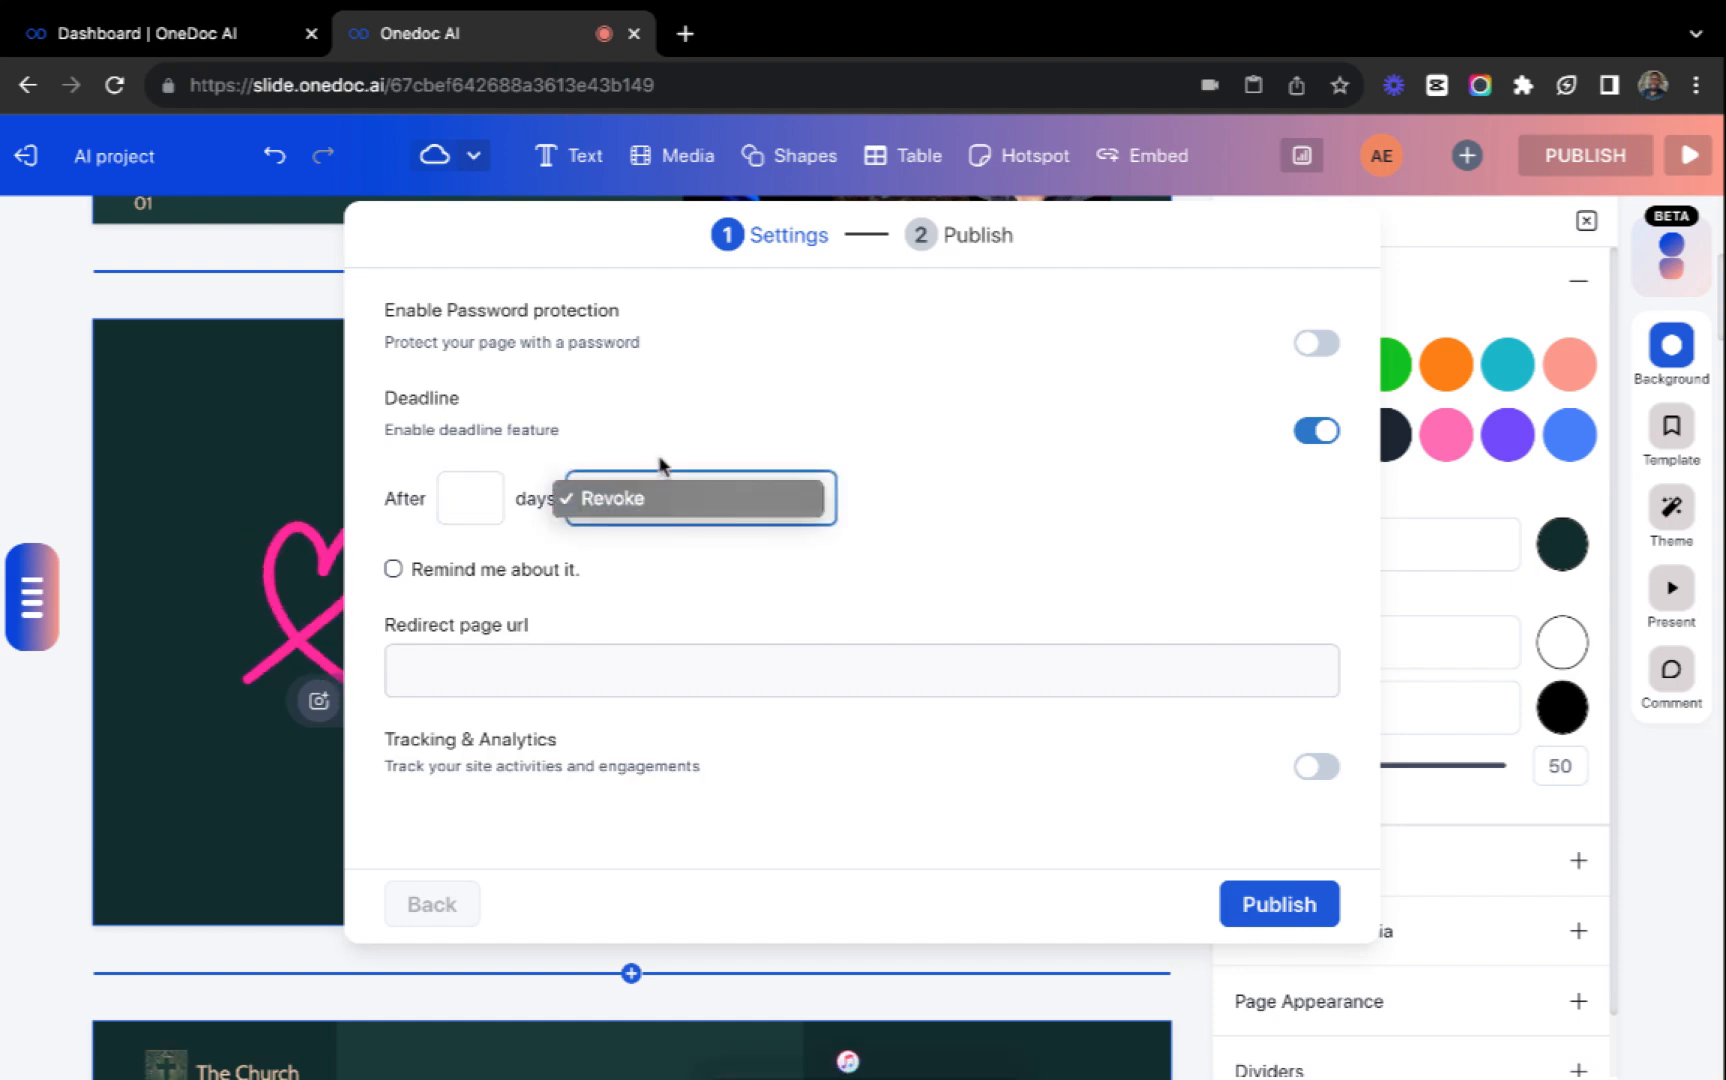
click(655, 462)
click(394, 570)
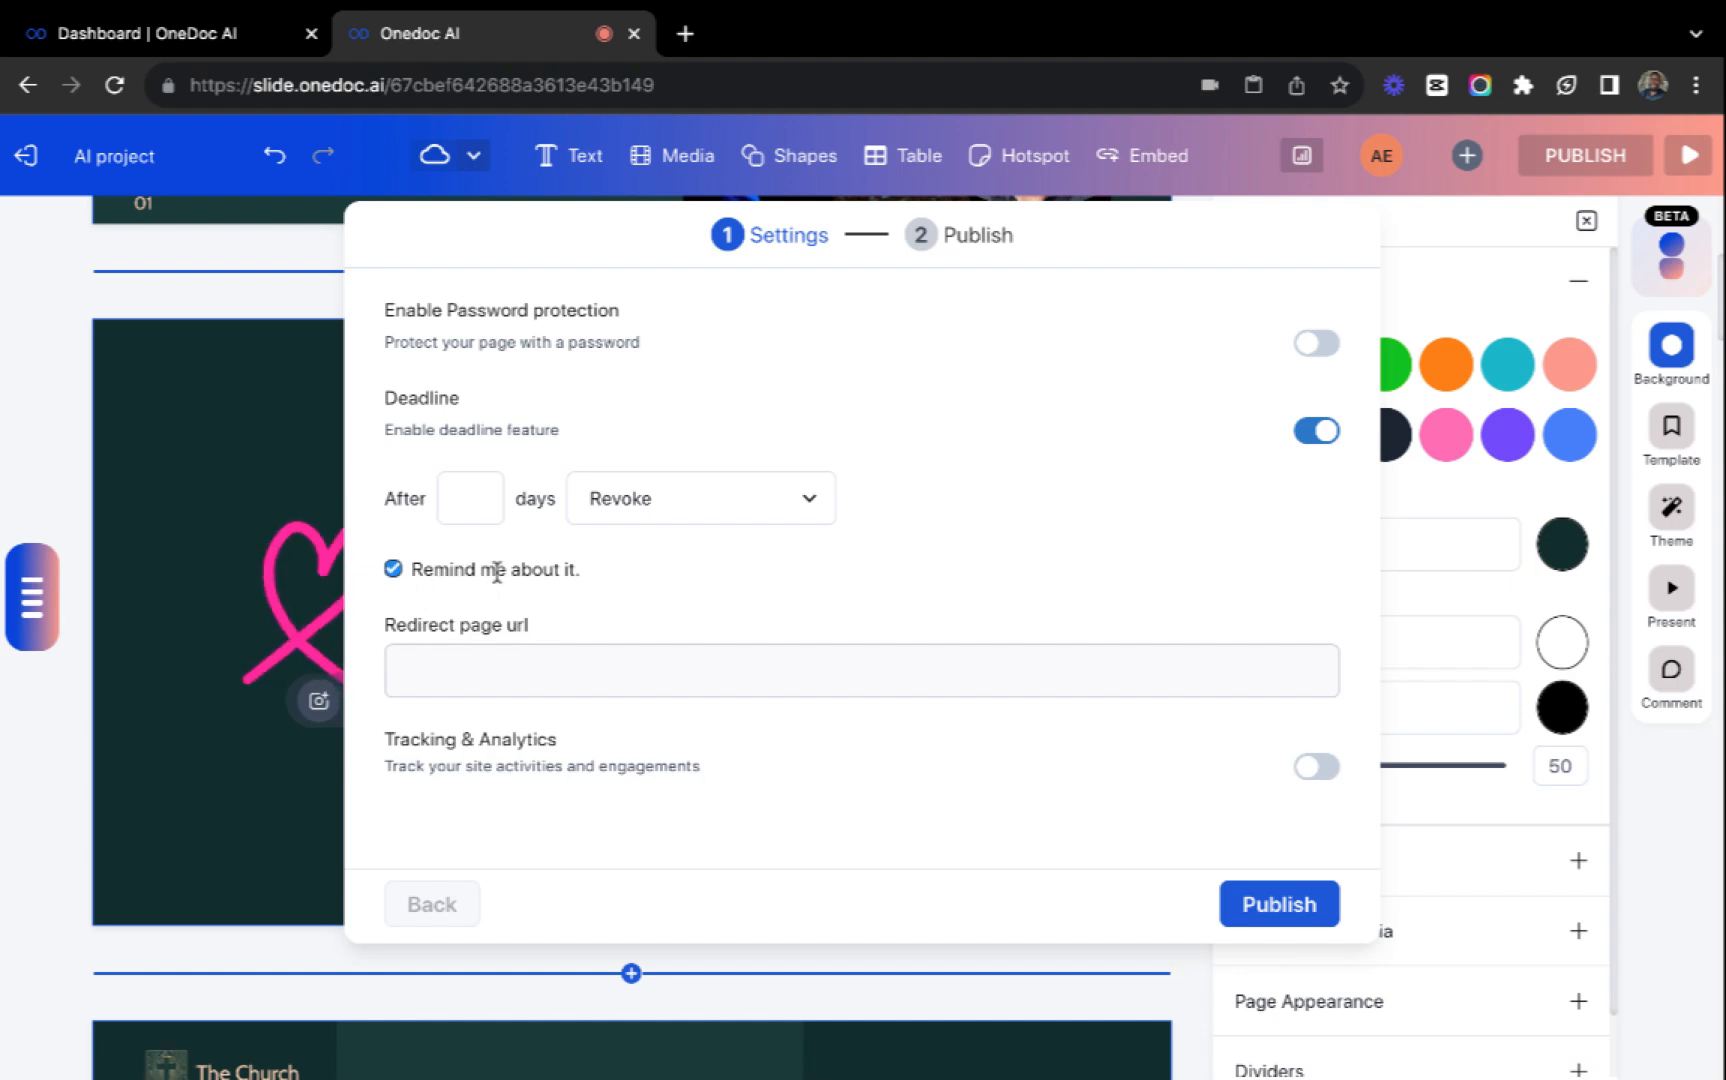
click(416, 670)
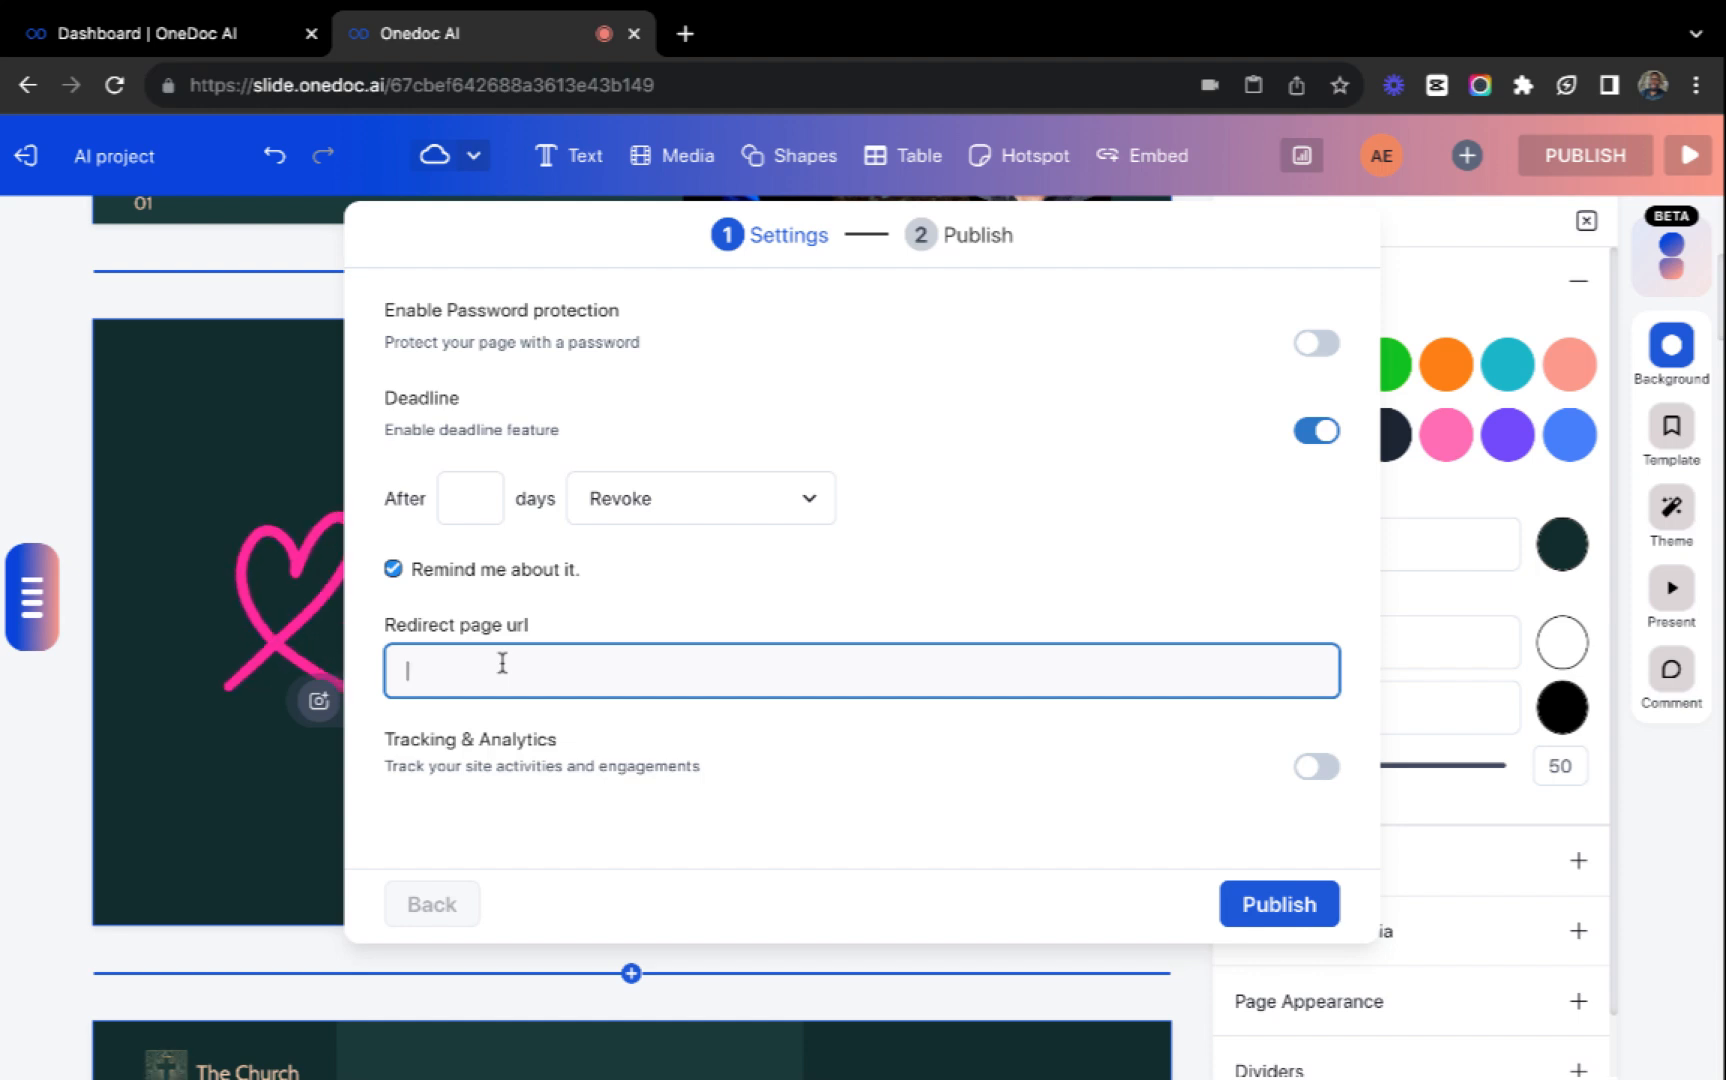
Try out Tracking & Analytics, review its Google and Facebook options, and disable both tracking and the deadline.
click(1312, 772)
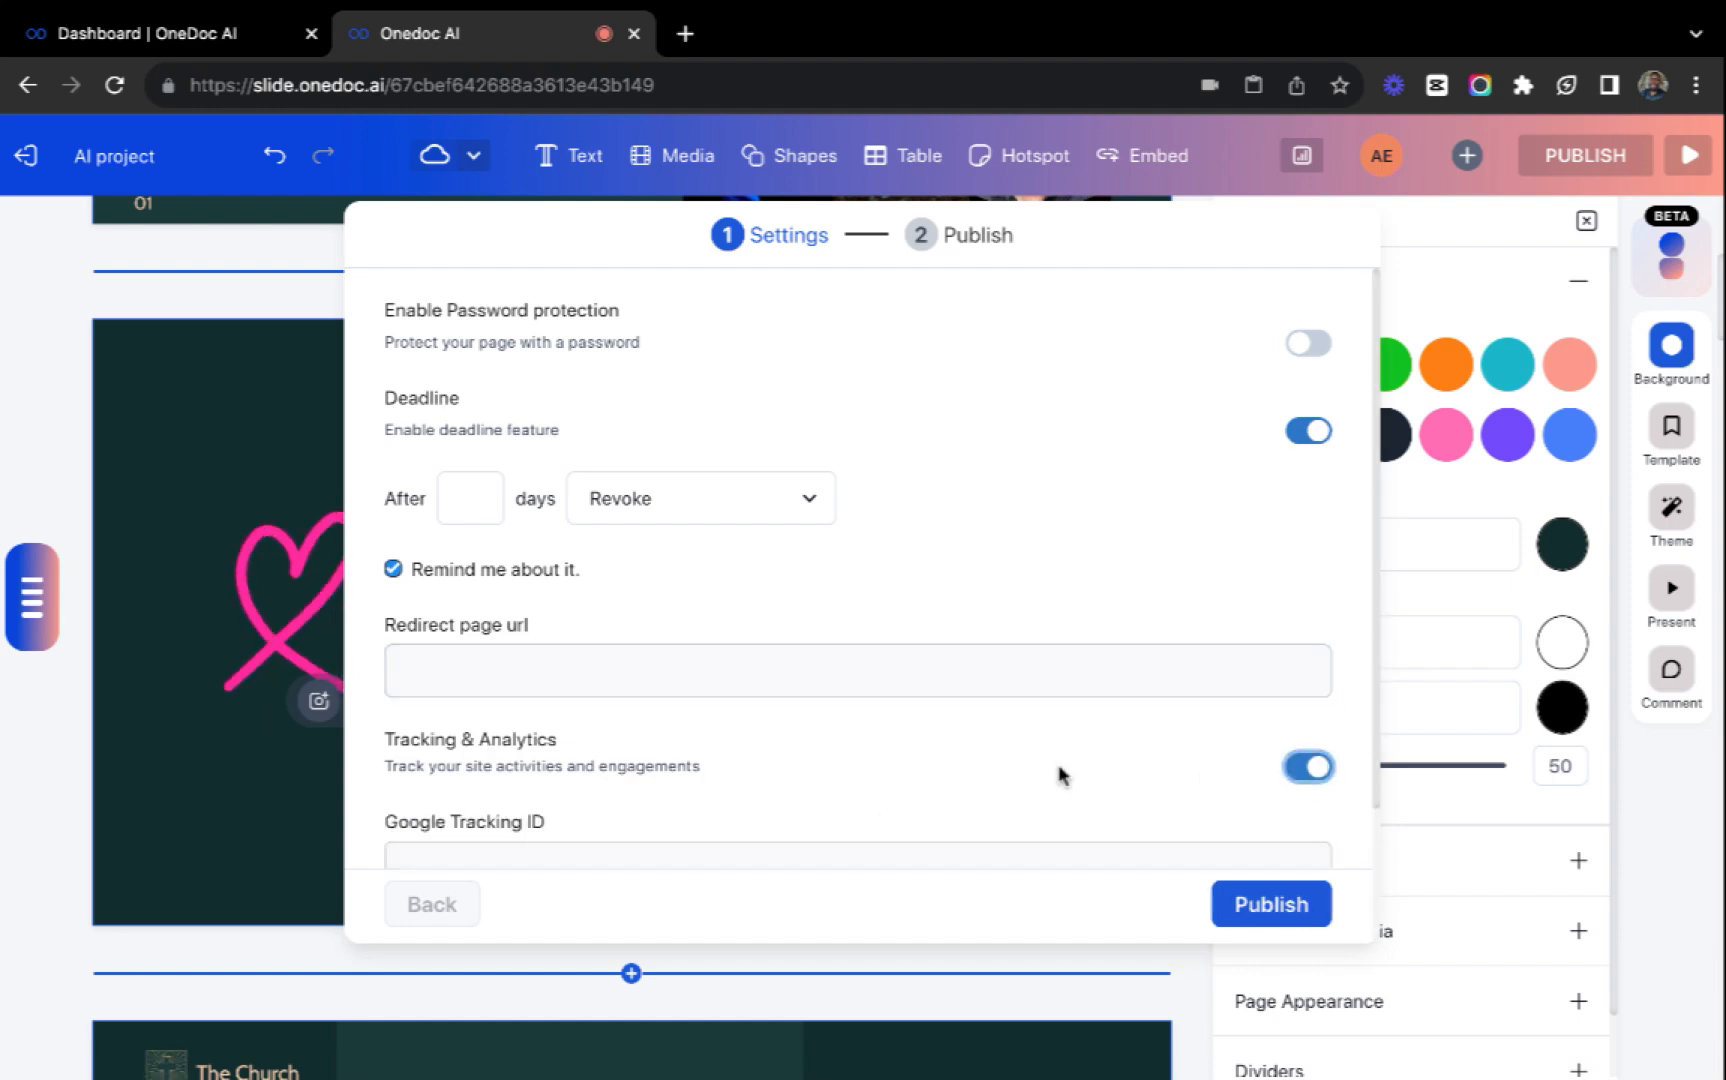
scroll(950, 760, down, 2)
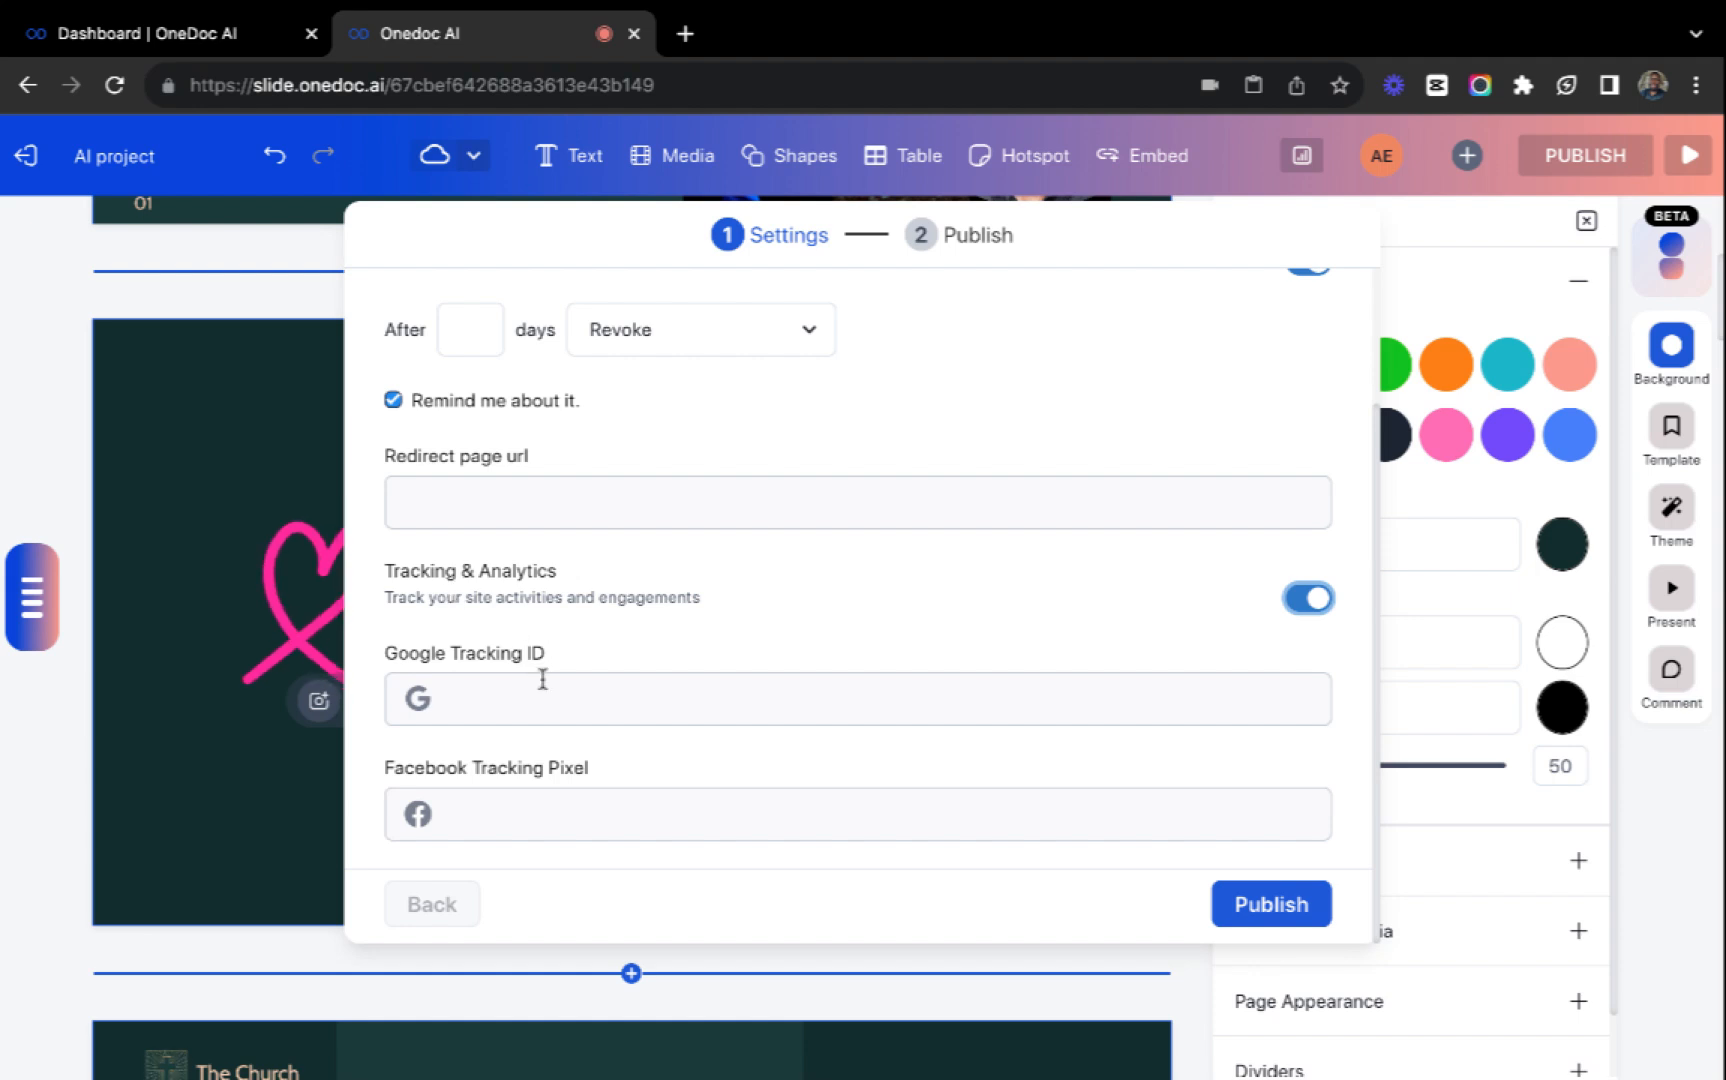
scroll(880, 650, up, 2)
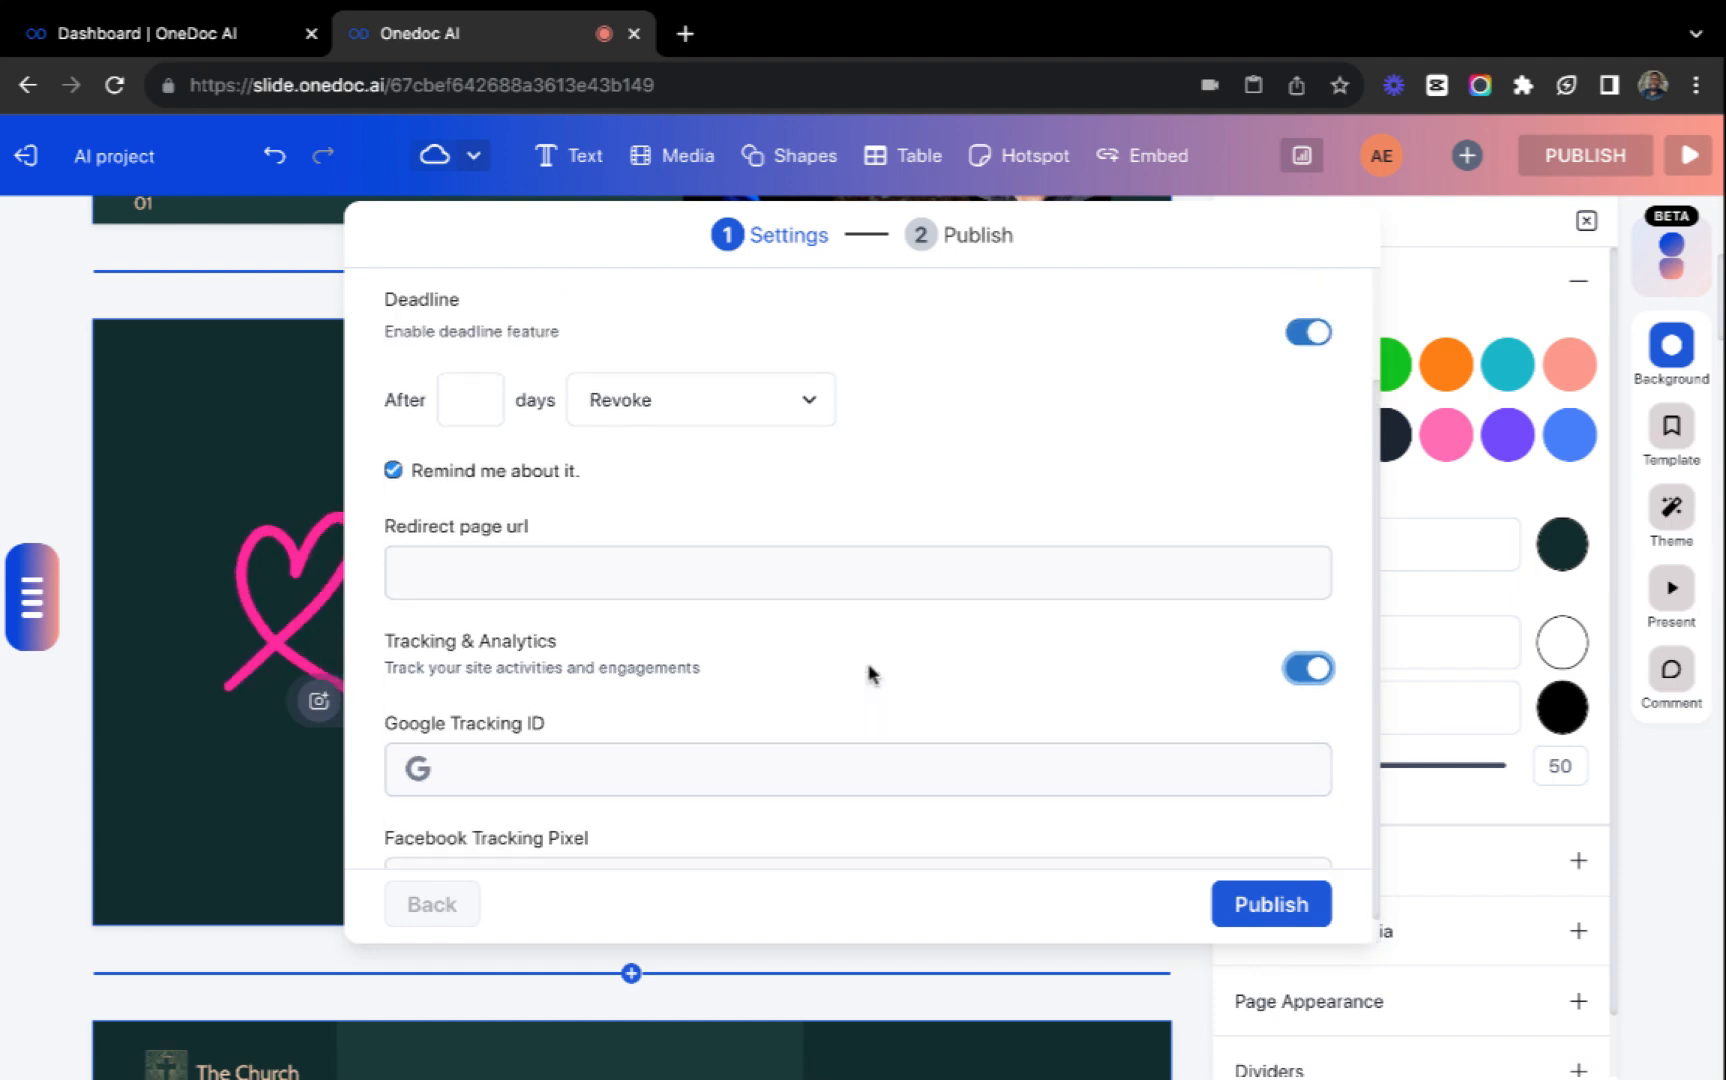
click(1313, 432)
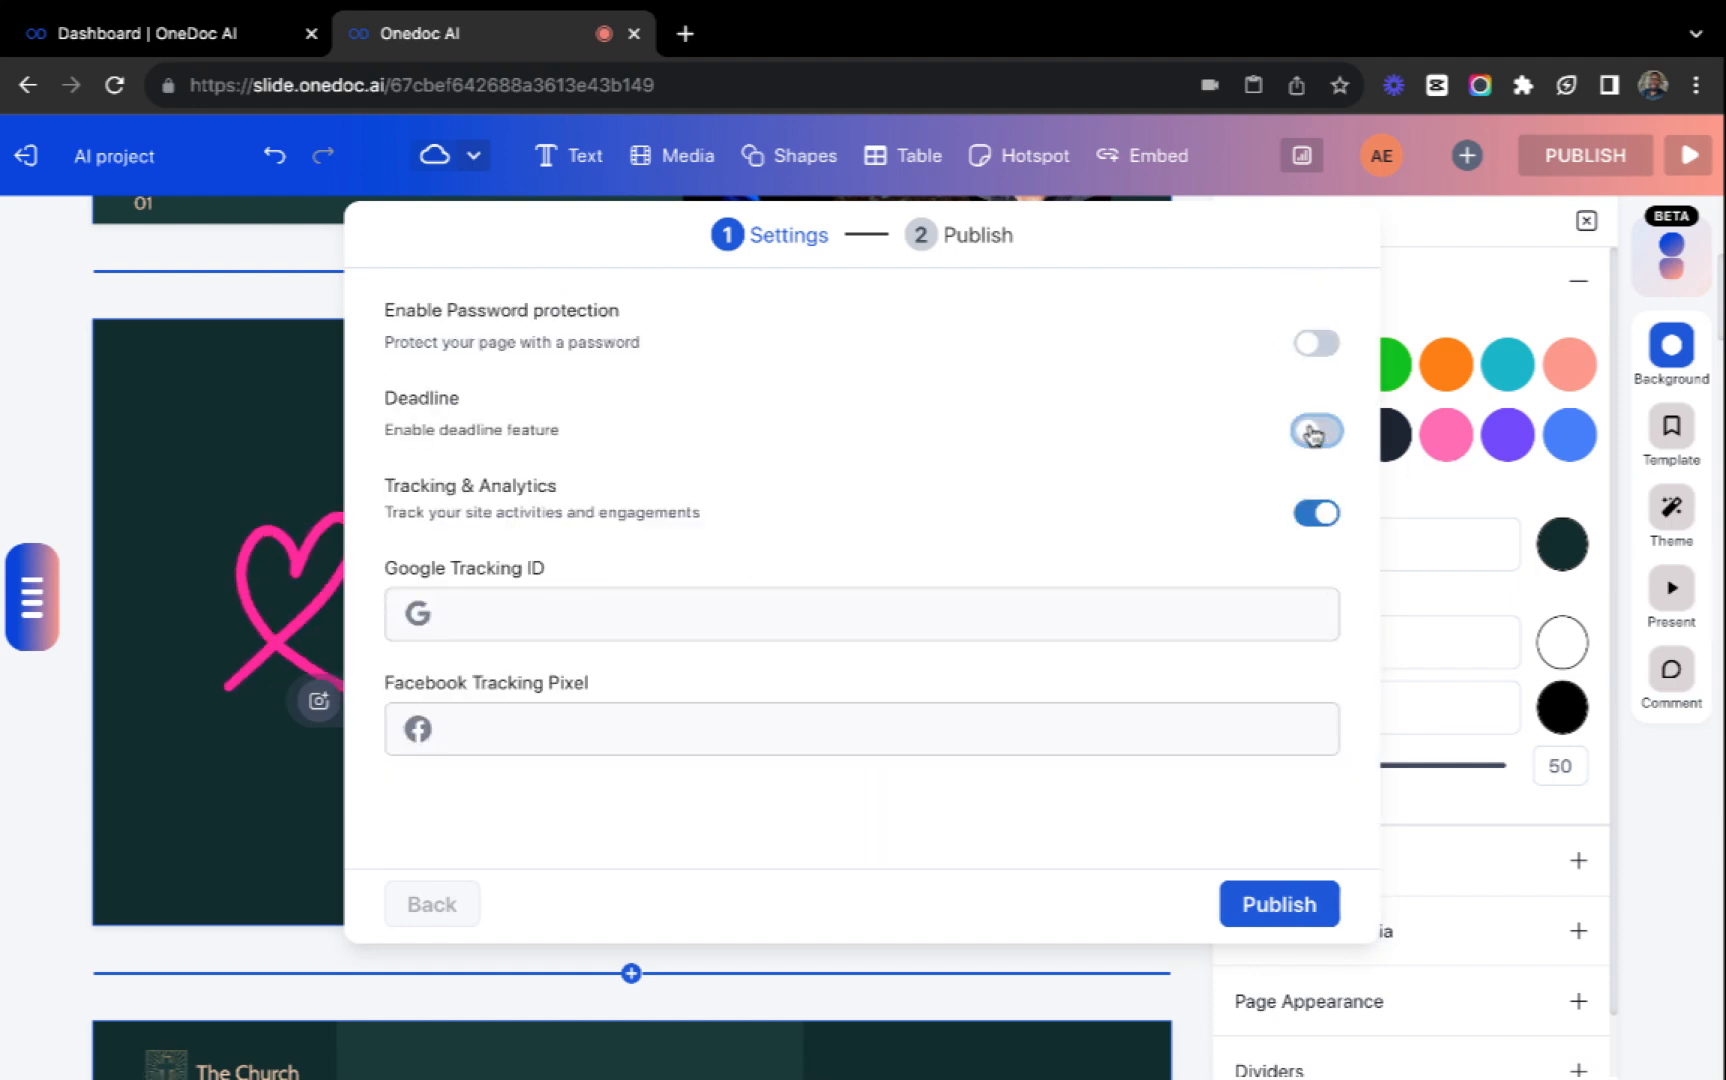
click(1312, 515)
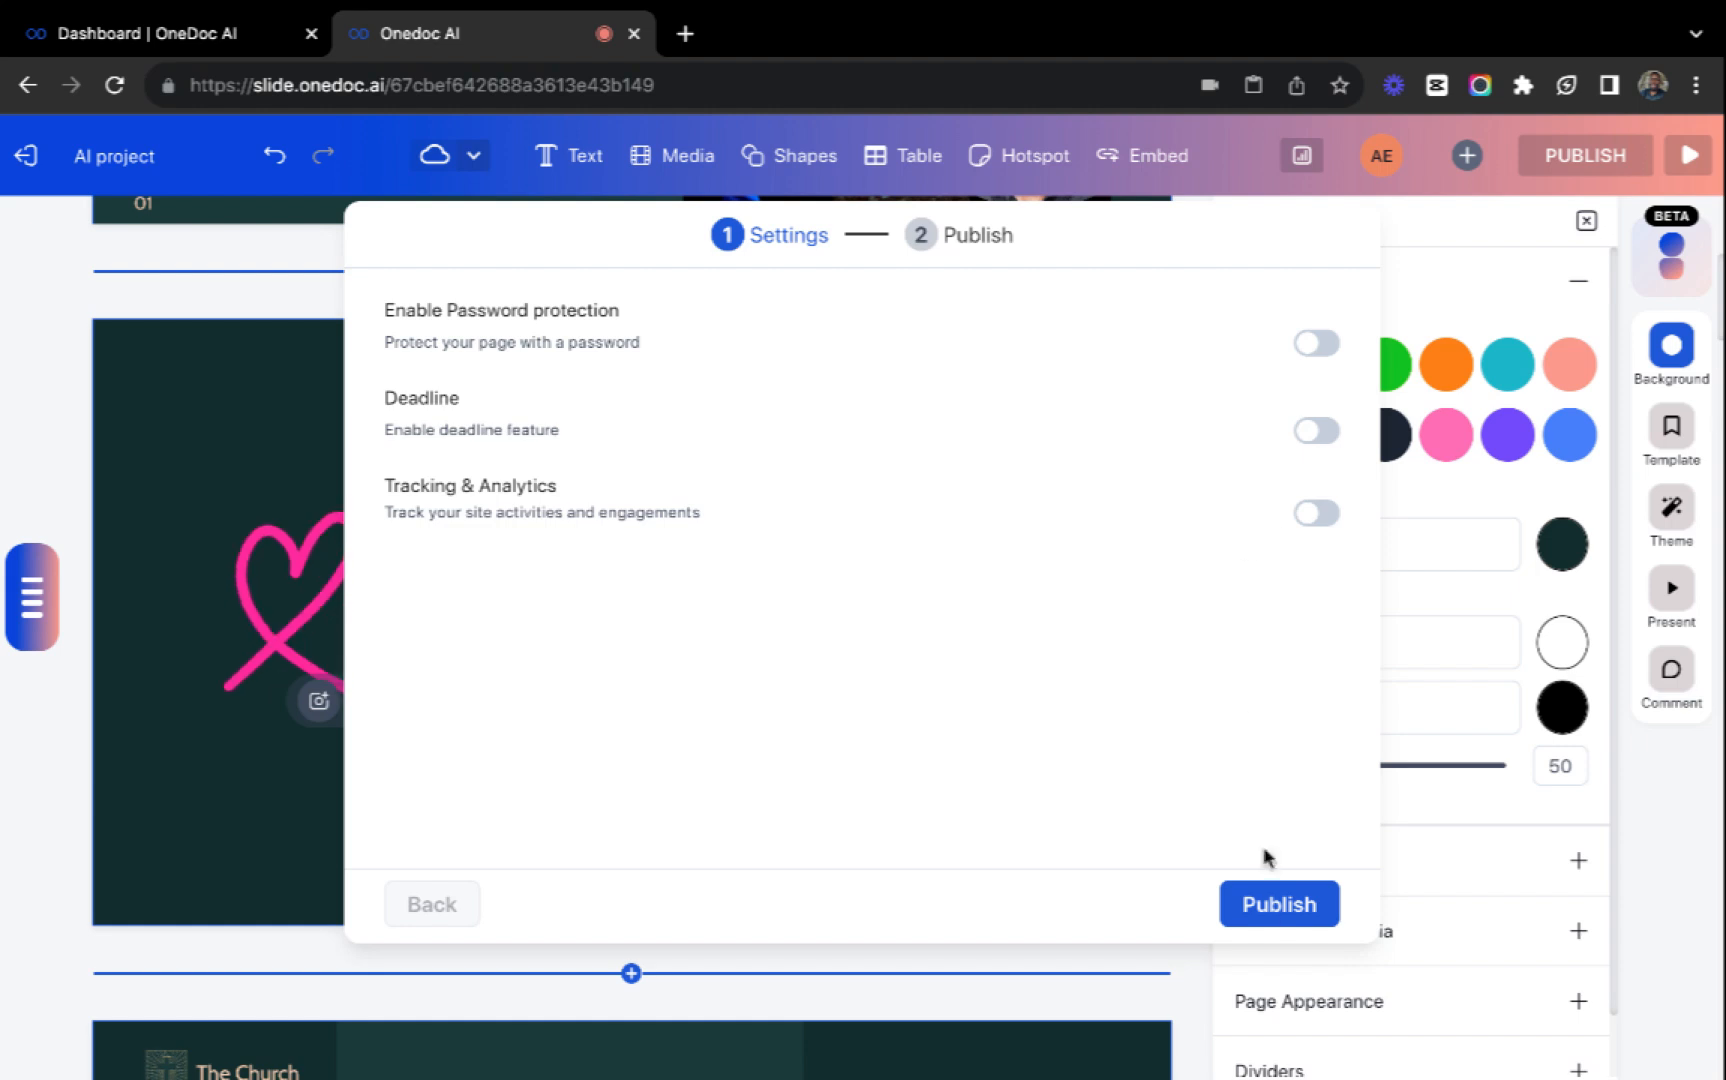
Publish the presentation, continuing without making a copy, and view its embed code.
click(1270, 908)
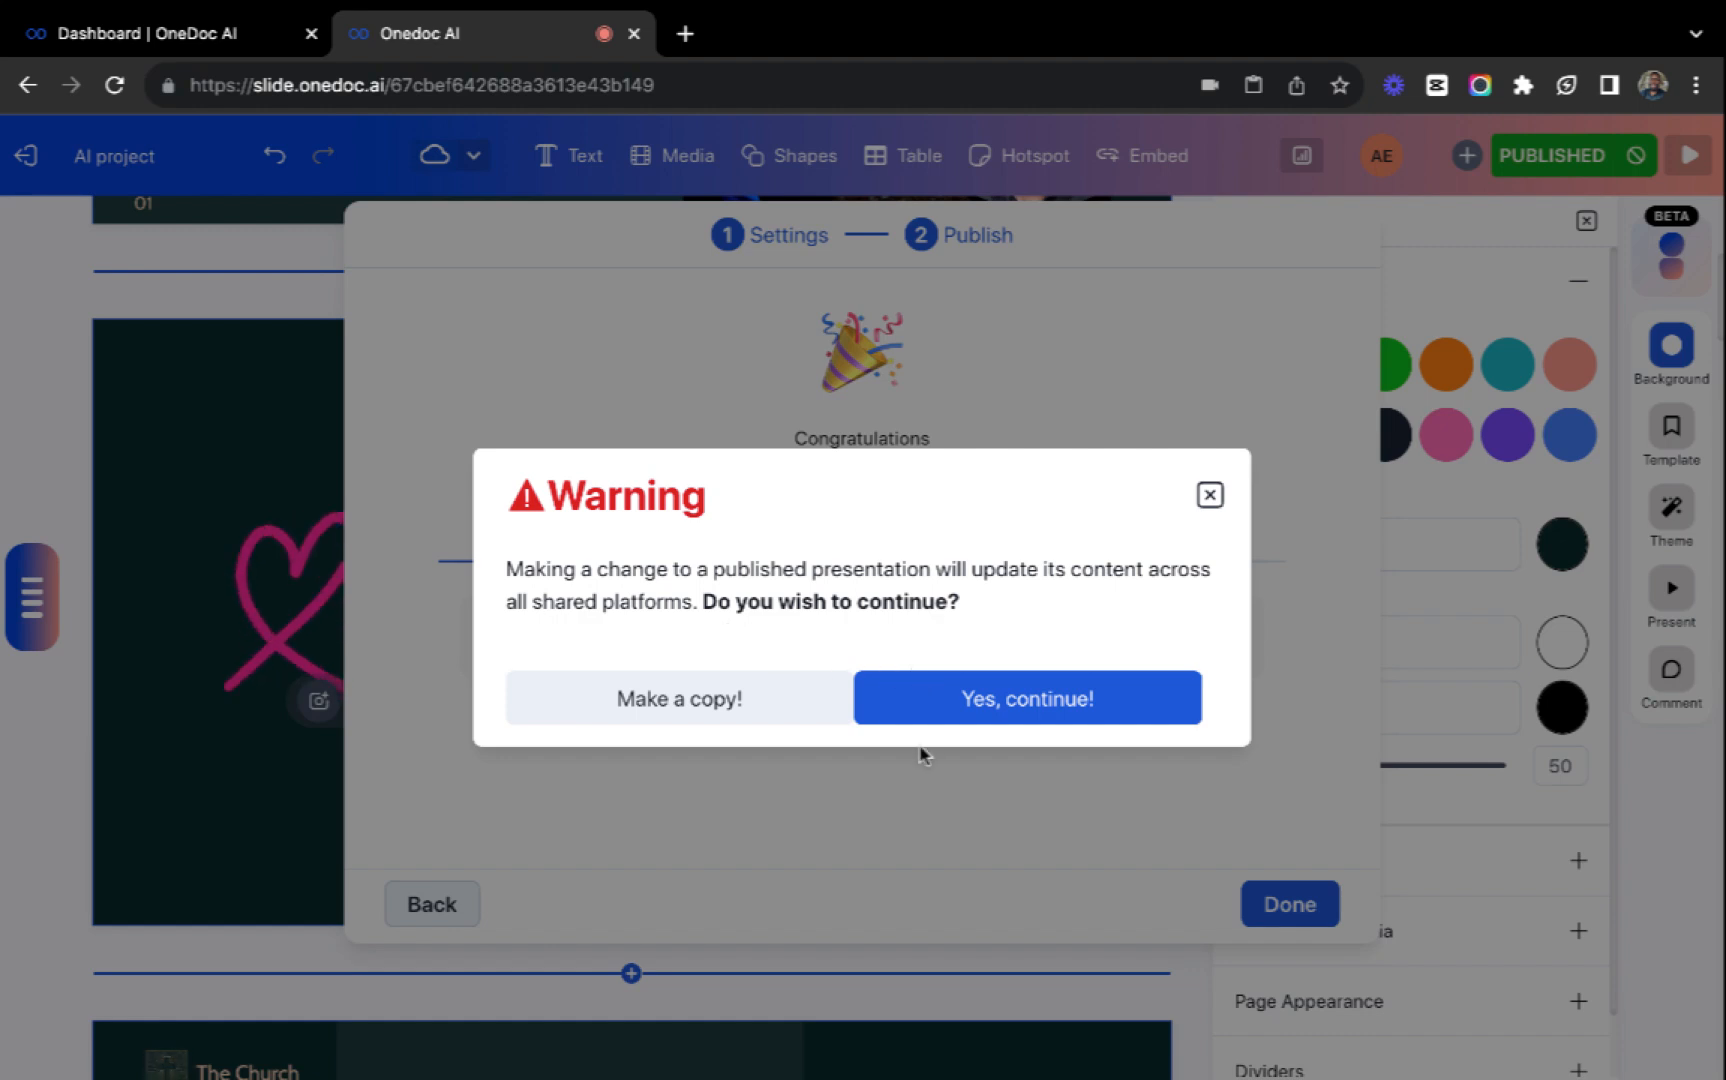
click(948, 705)
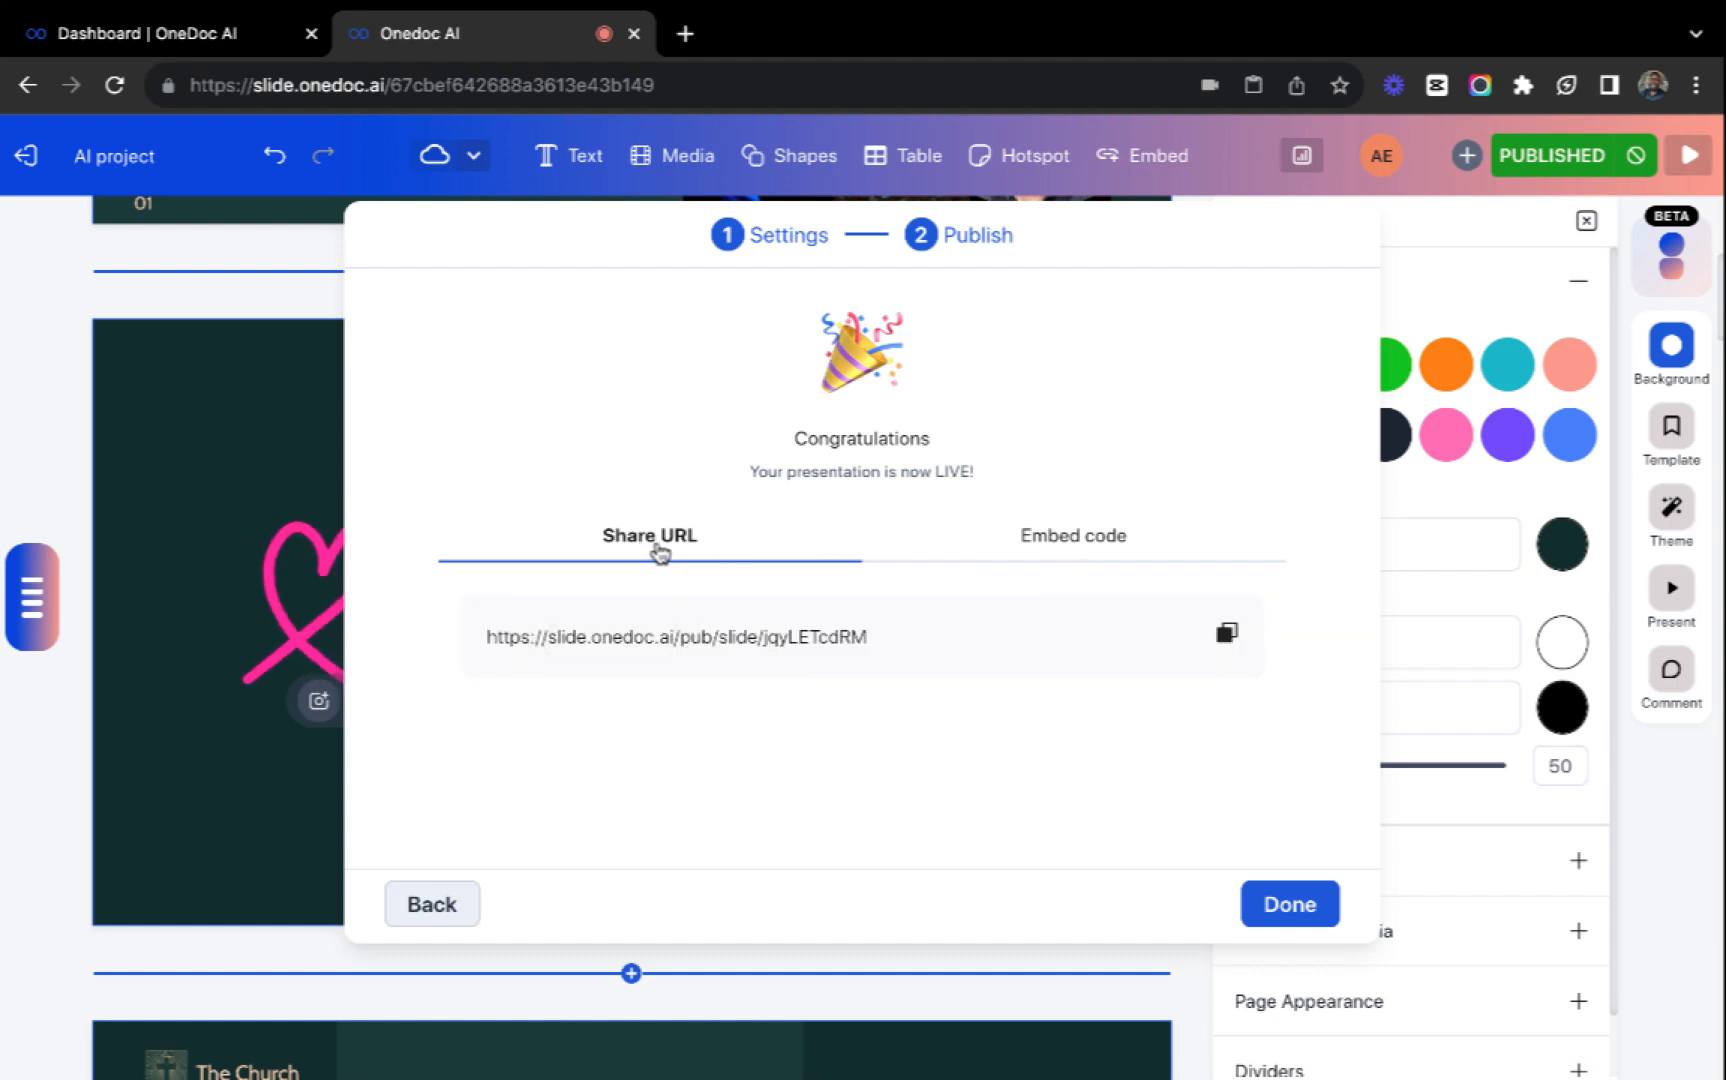
click(1101, 547)
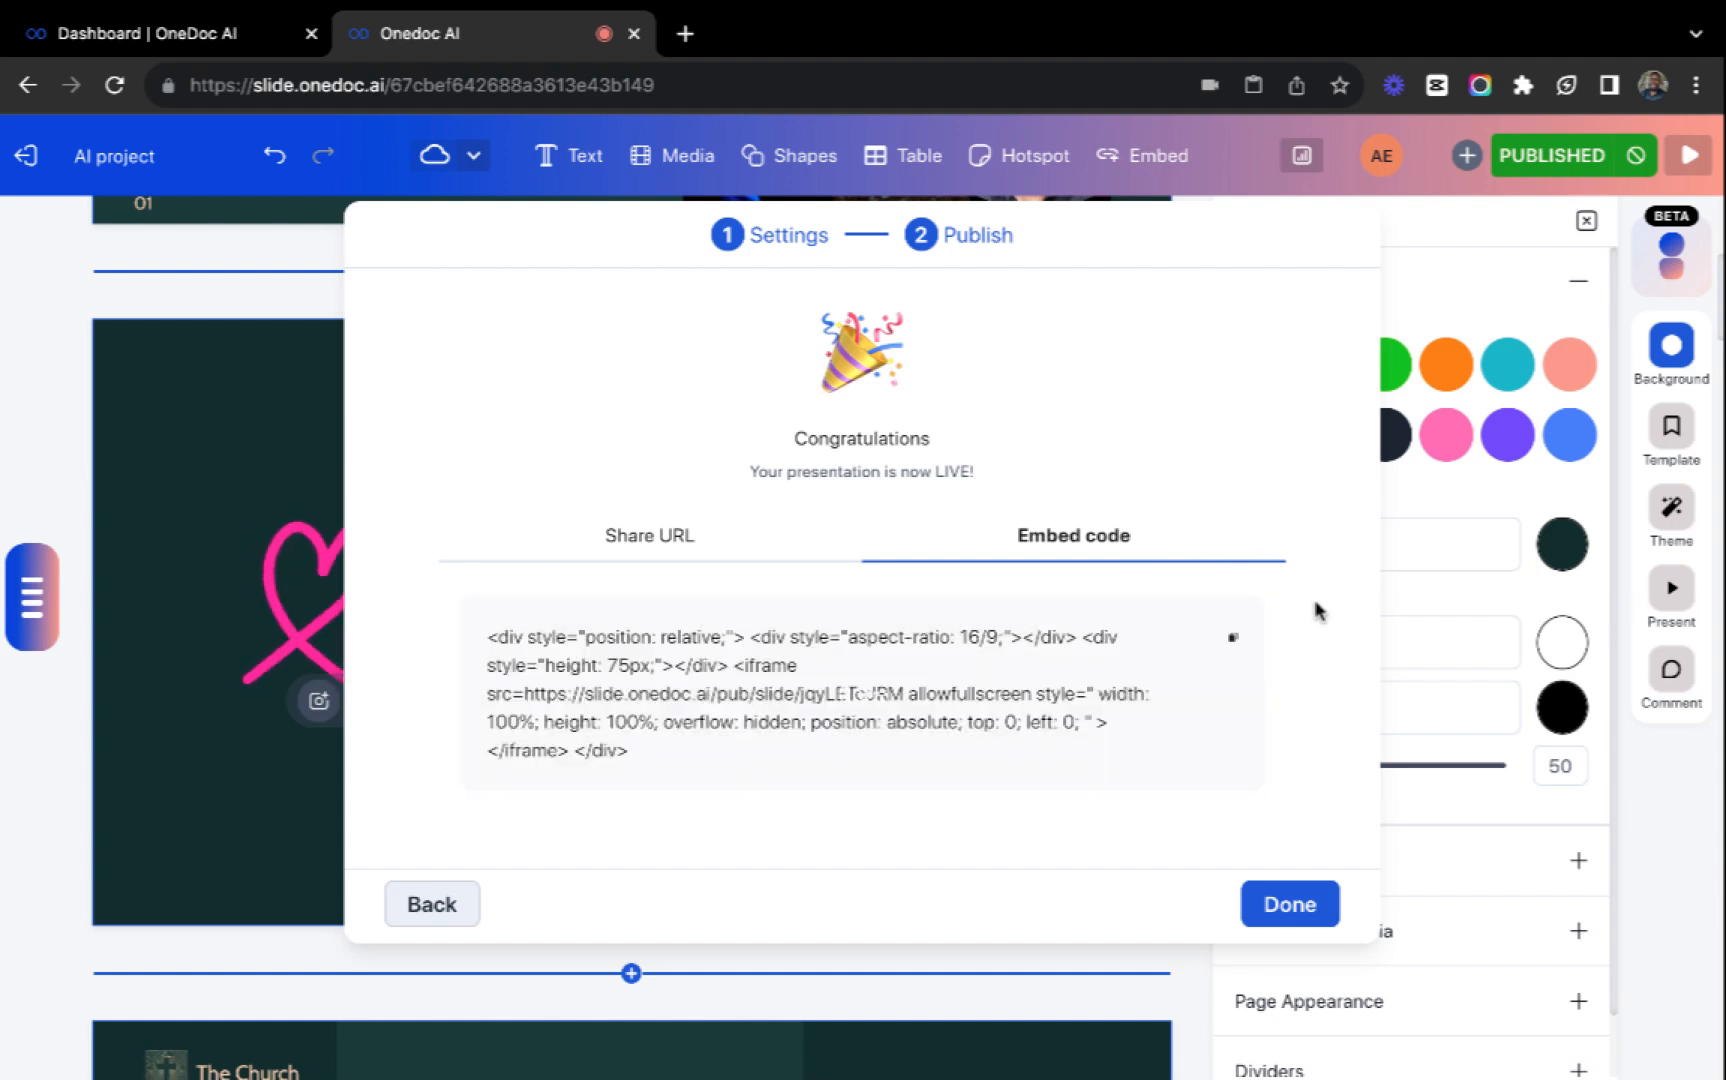
mouse_move(1013, 648)
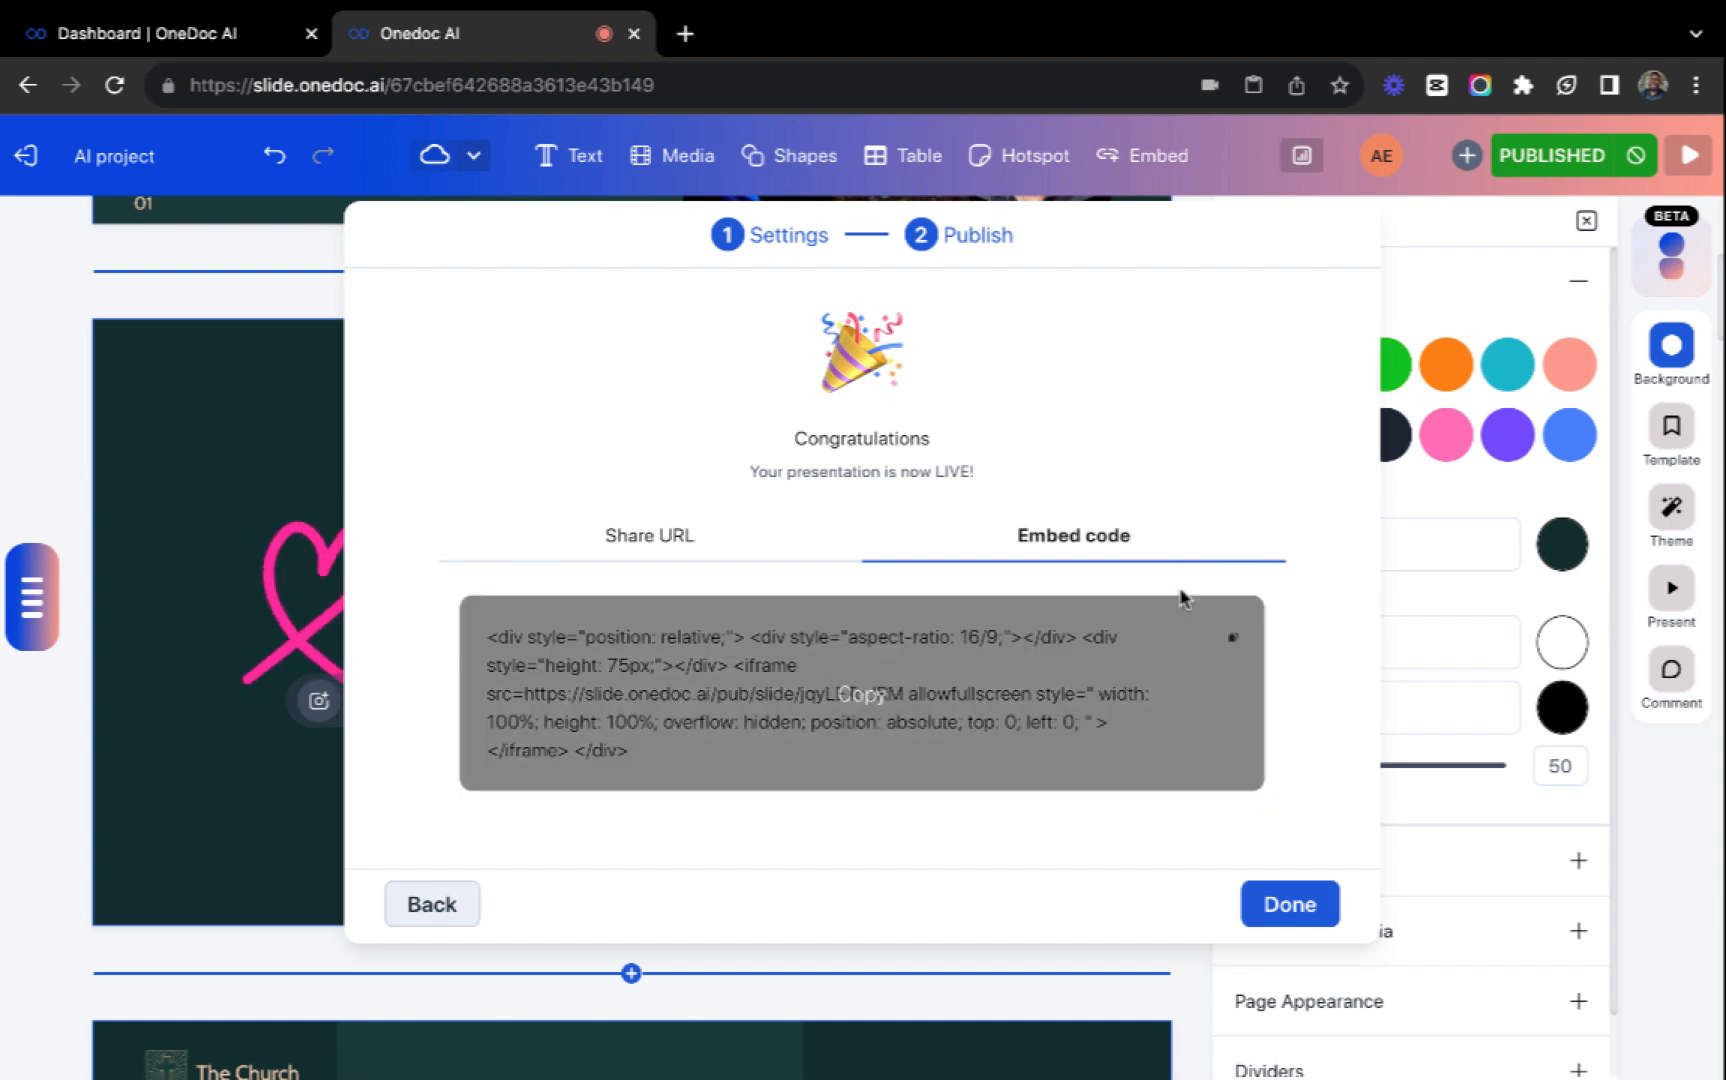
Copy the published presentation's share URL, close the publish dialog, and open the link in a new browser tab.
click(695, 550)
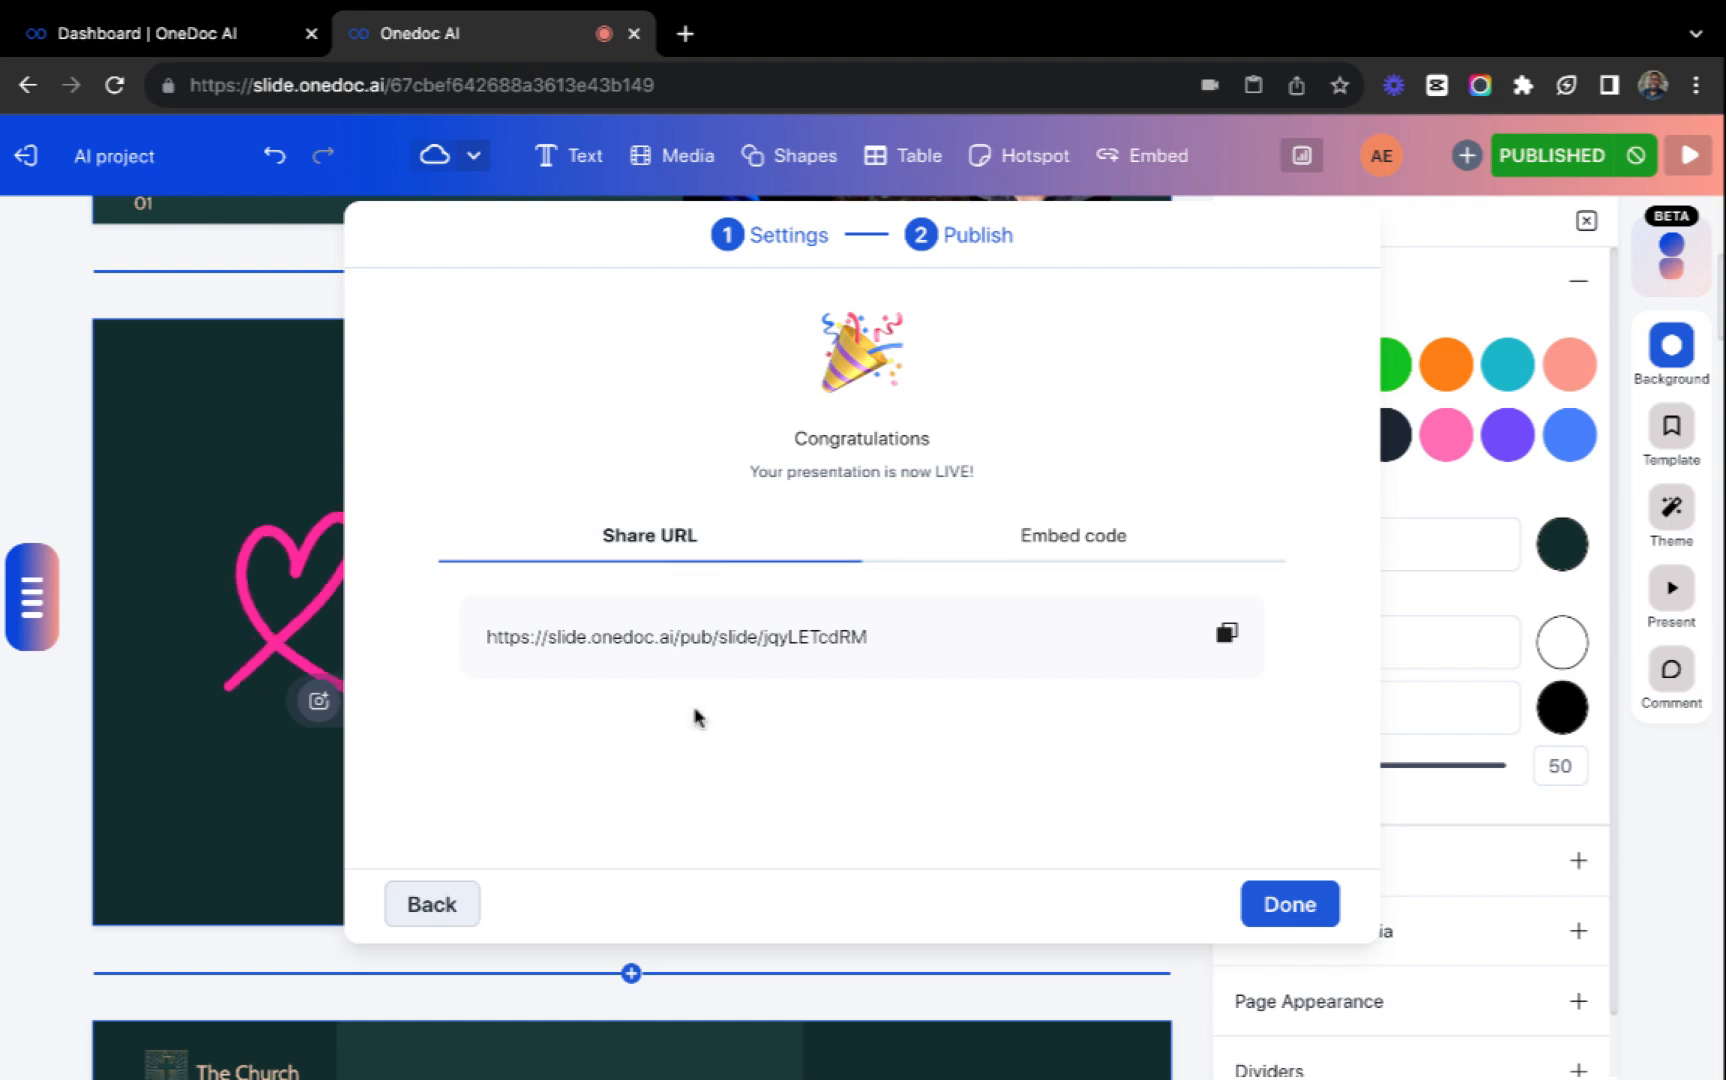
click(805, 656)
click(1275, 908)
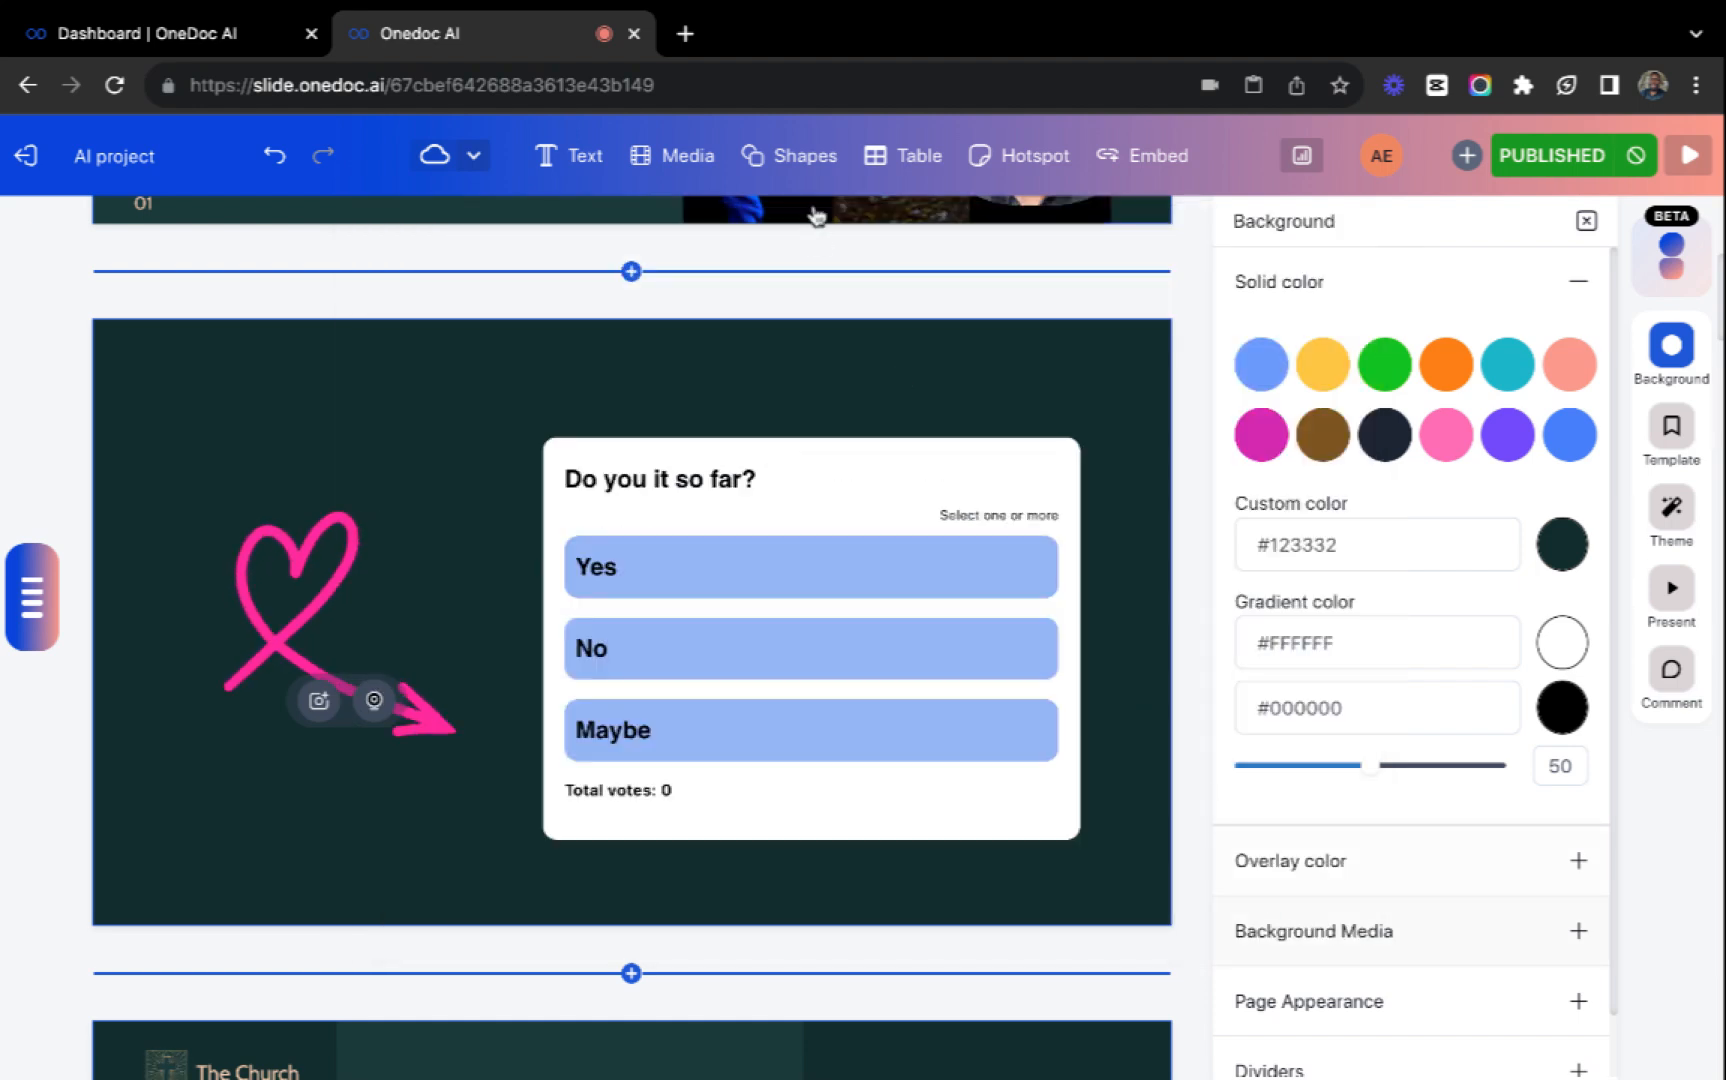
click(688, 34)
text(https://slide.onedoc.ai/pub/slide/jqyLETcdRM)
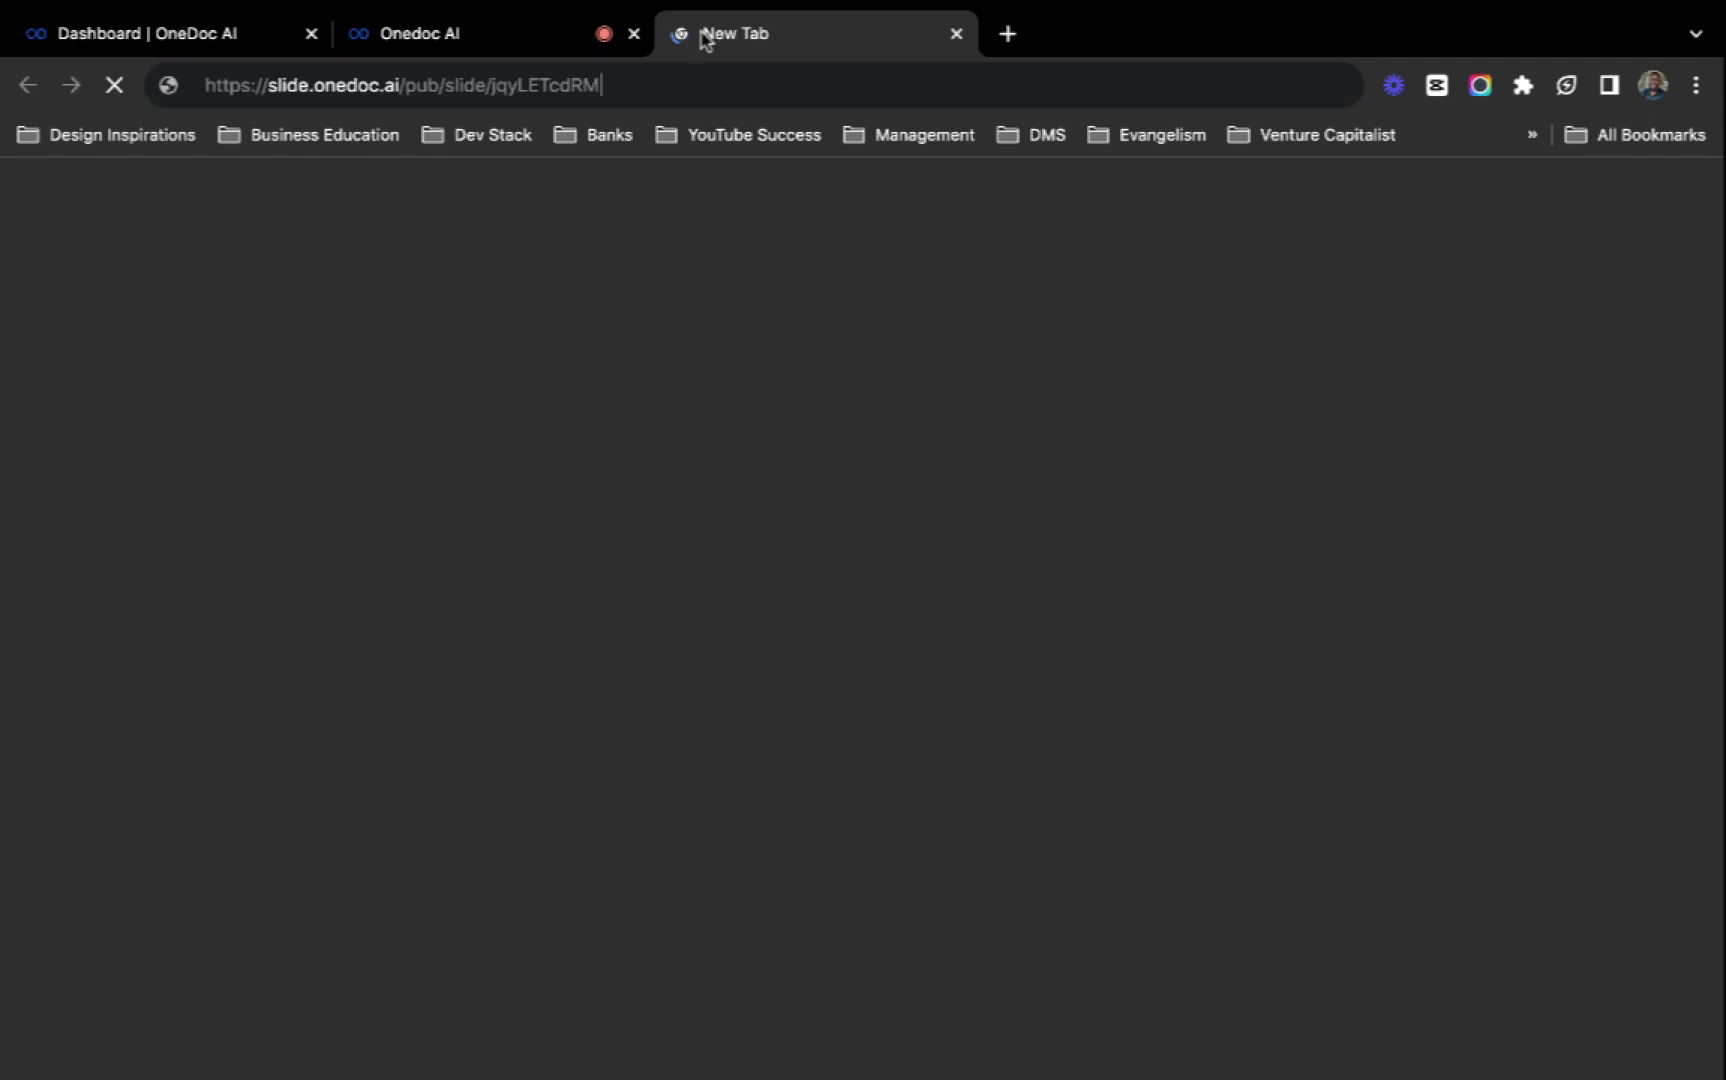